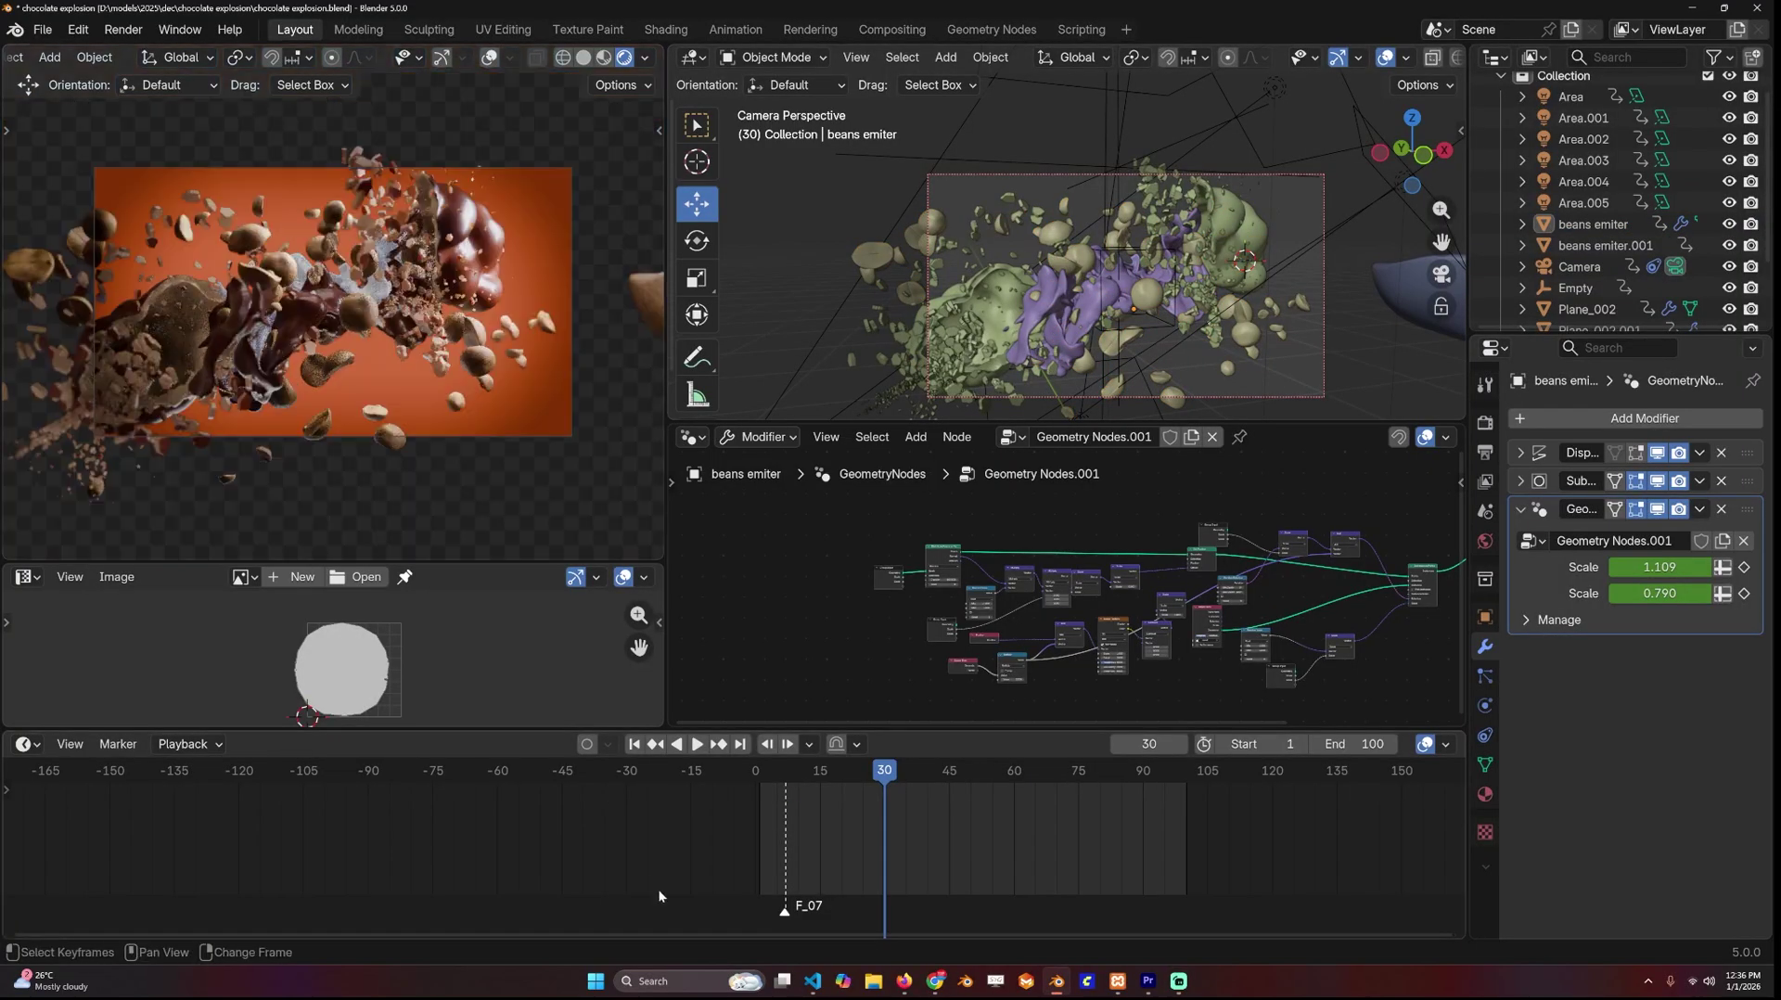
# - Play the explosion animation from the first frame and return the rendered viewport to the camera view
pyautogui.hotkey('shift', 'Left')
pyautogui.press('space')
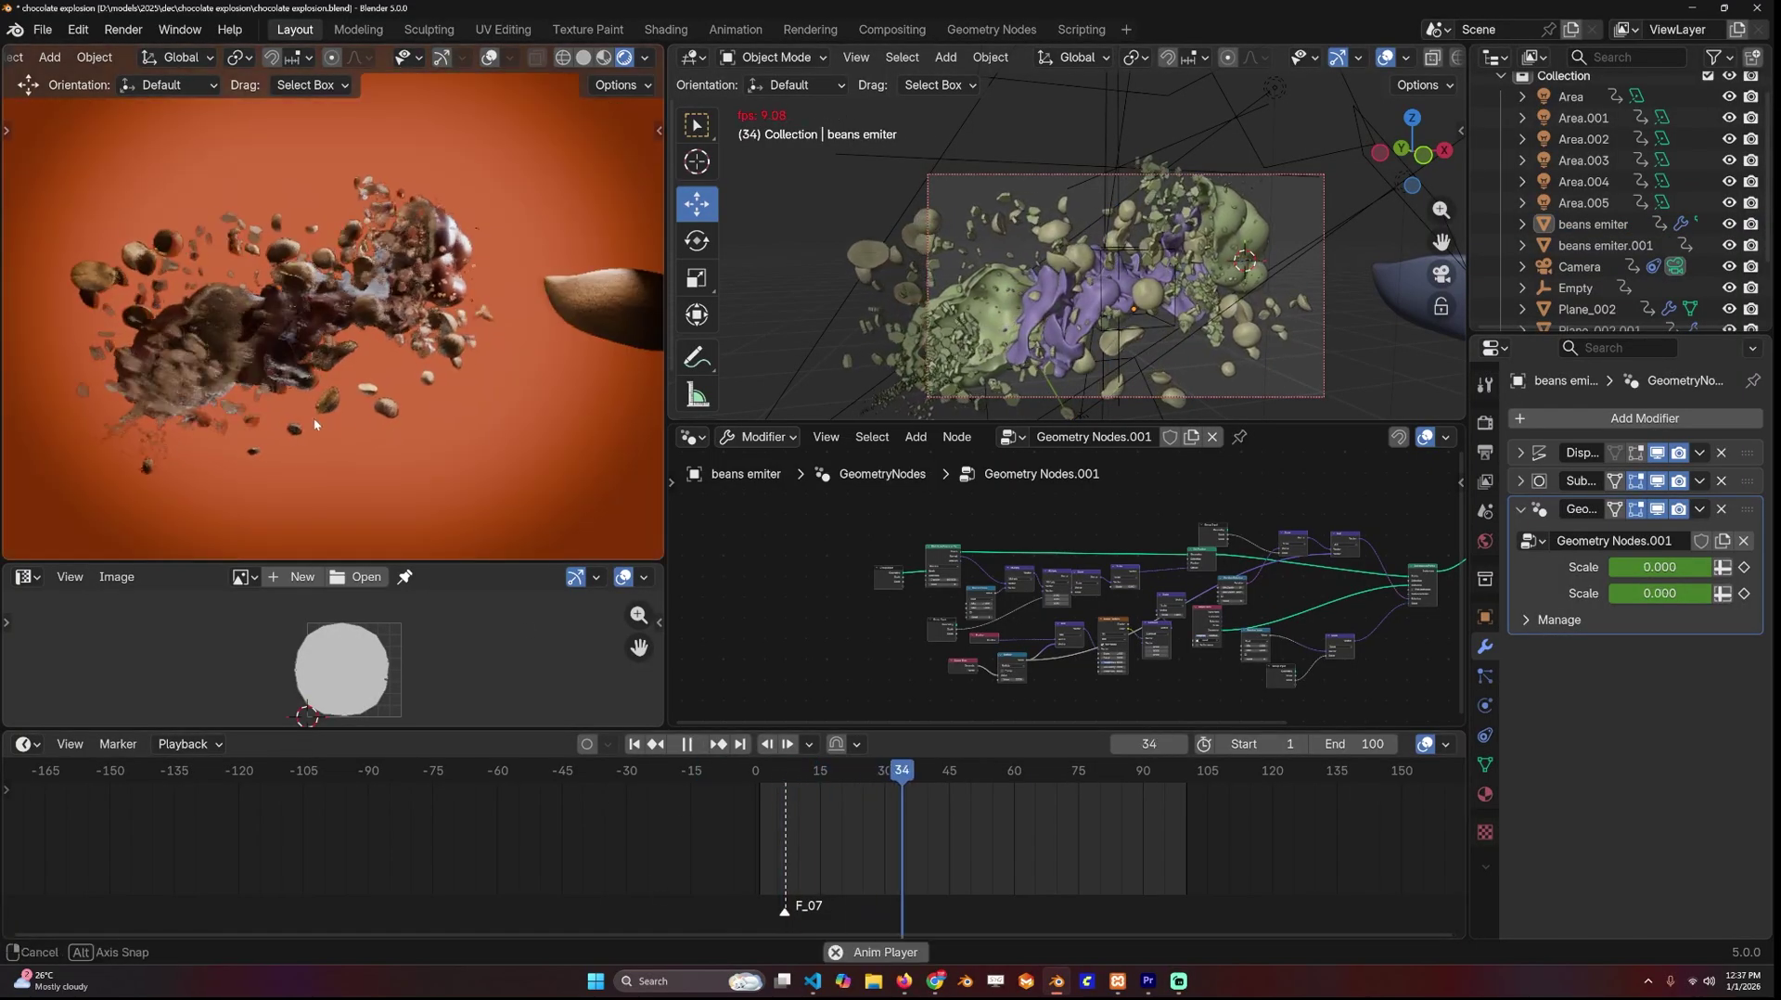
pyautogui.press('space')
pyautogui.press('KP_0')
# - Switch the node editor to the Compositor to show the scene's compositing nodes
pyautogui.click(697, 438)
pyautogui.click(759, 588)
pyautogui.scroll(3, 1017, 625)
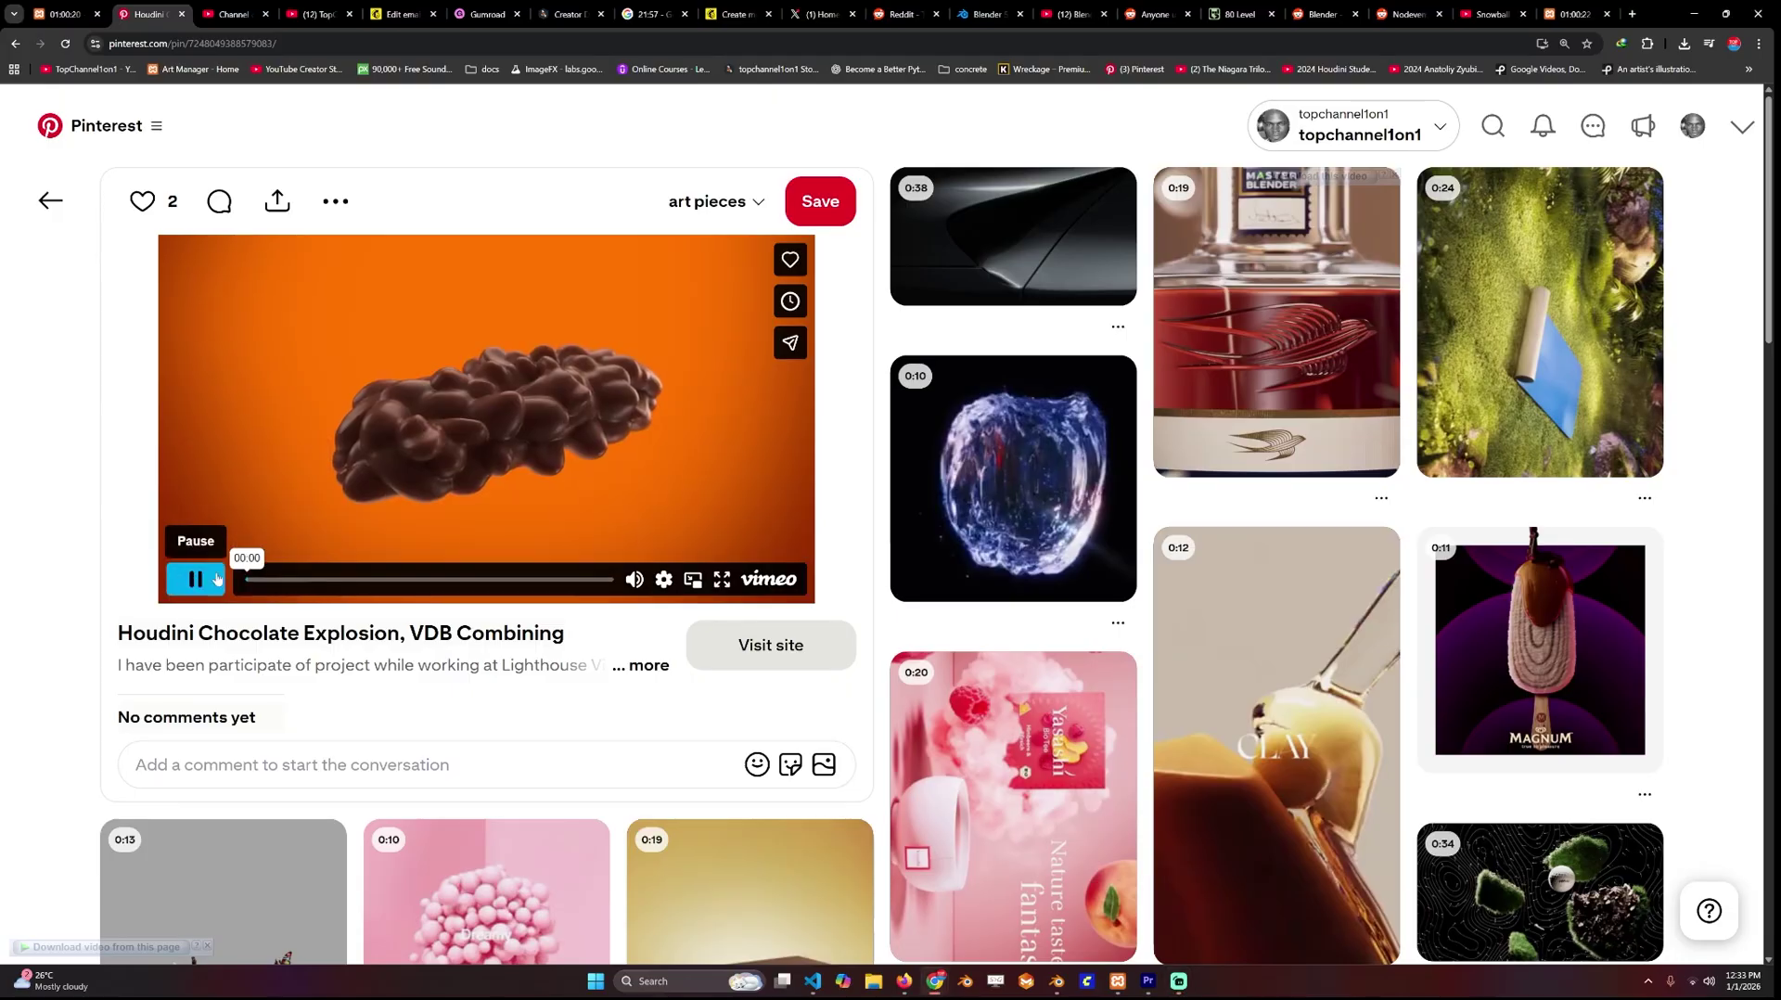
# - In Pinterest, mute and pause the Houdini Chocolate Explosion reference video and leave its page
pyautogui.click(634, 580)
pyautogui.click(195, 579)
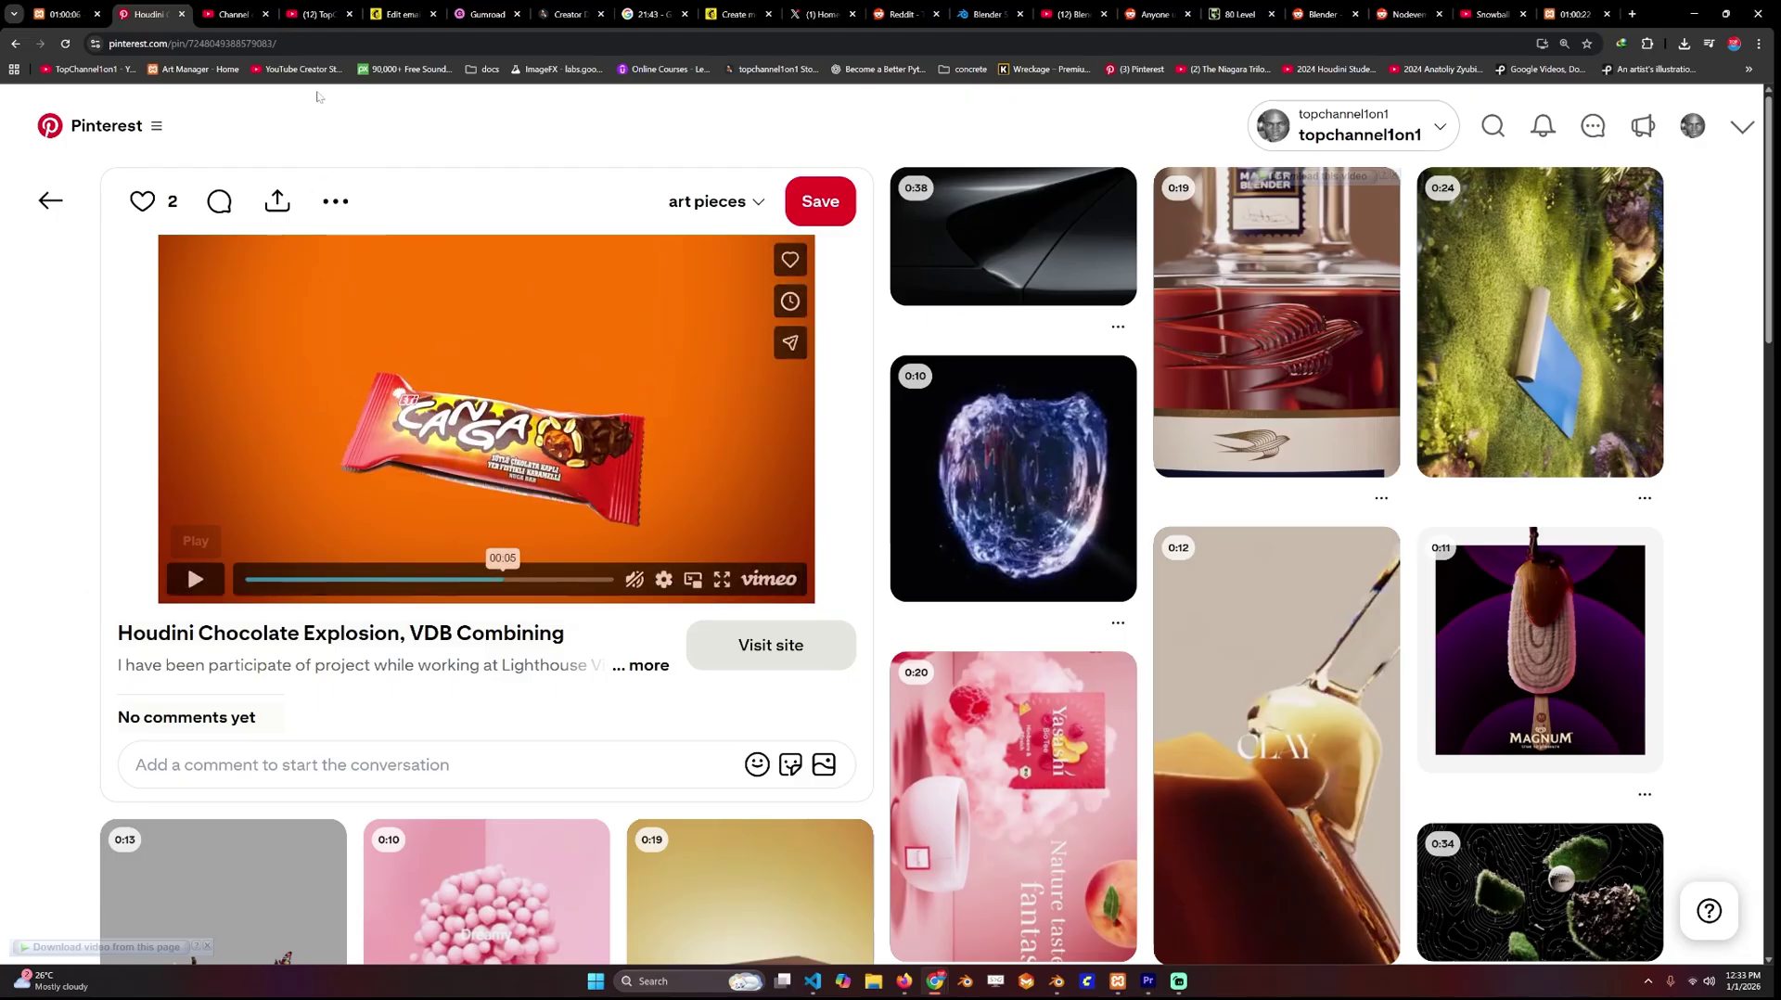
pyautogui.click(343, 9)
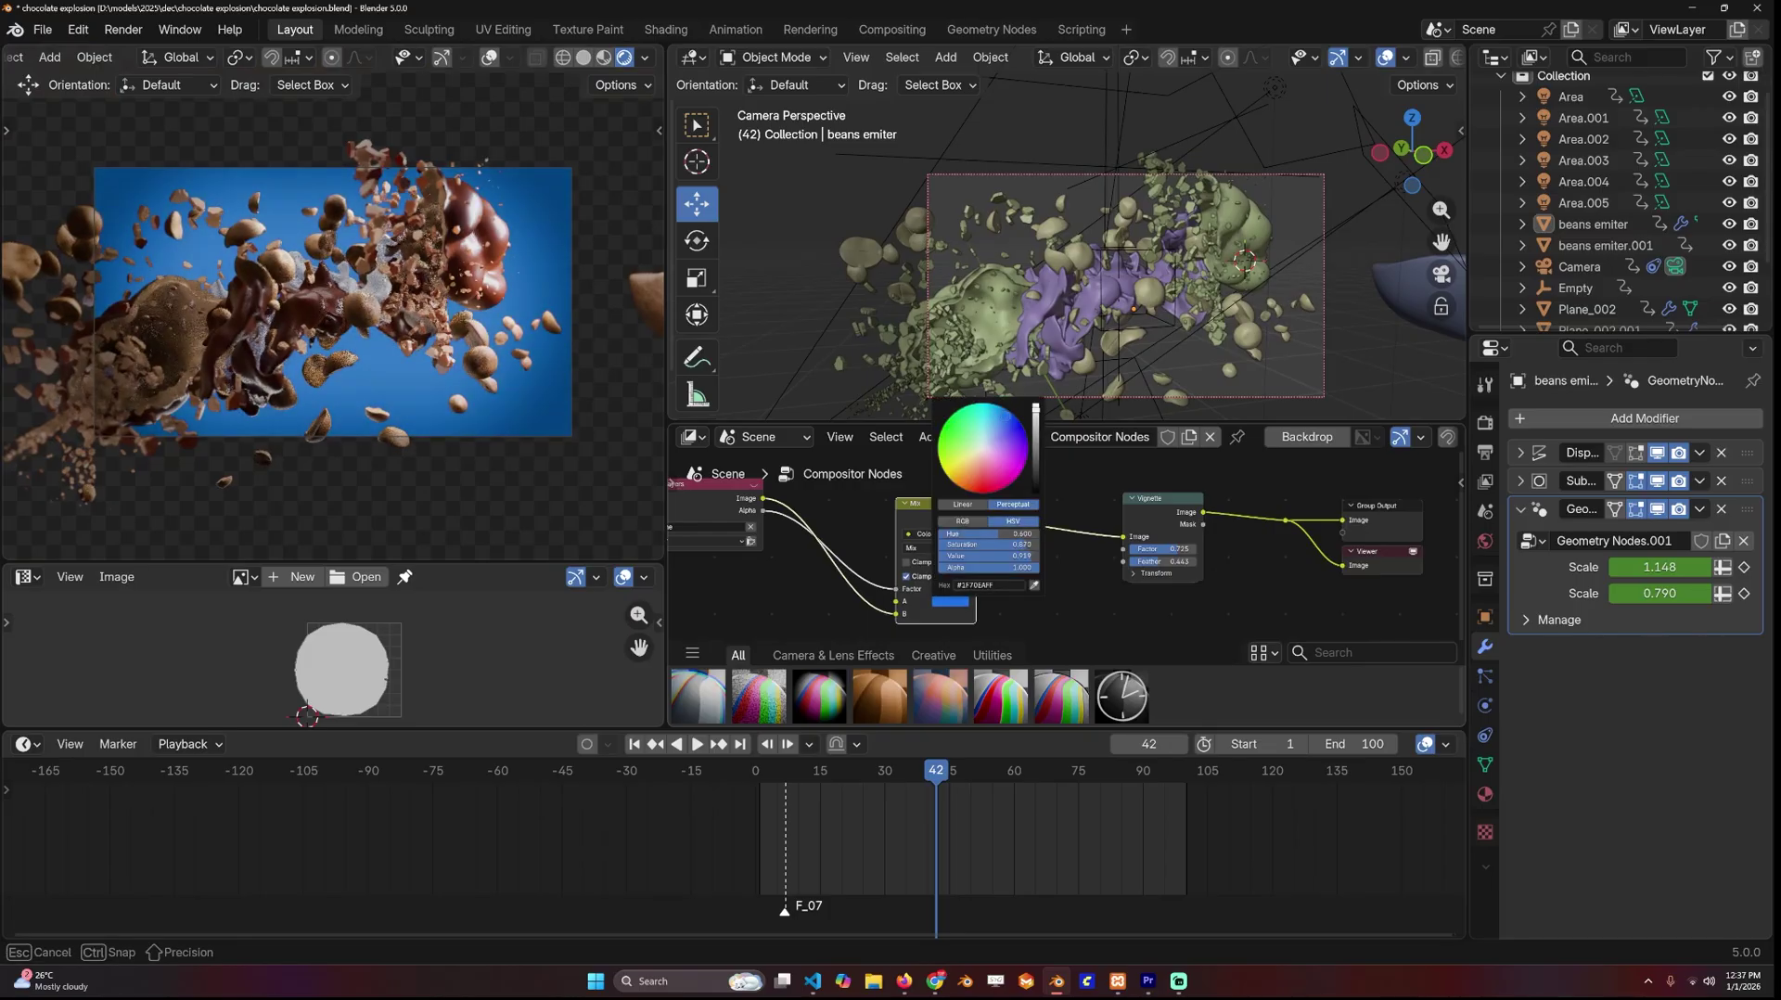
# - Display the nodes of the beans emiter.001 object's inside material in the Shader Editor
pyautogui.scroll(-2, 1146, 586)
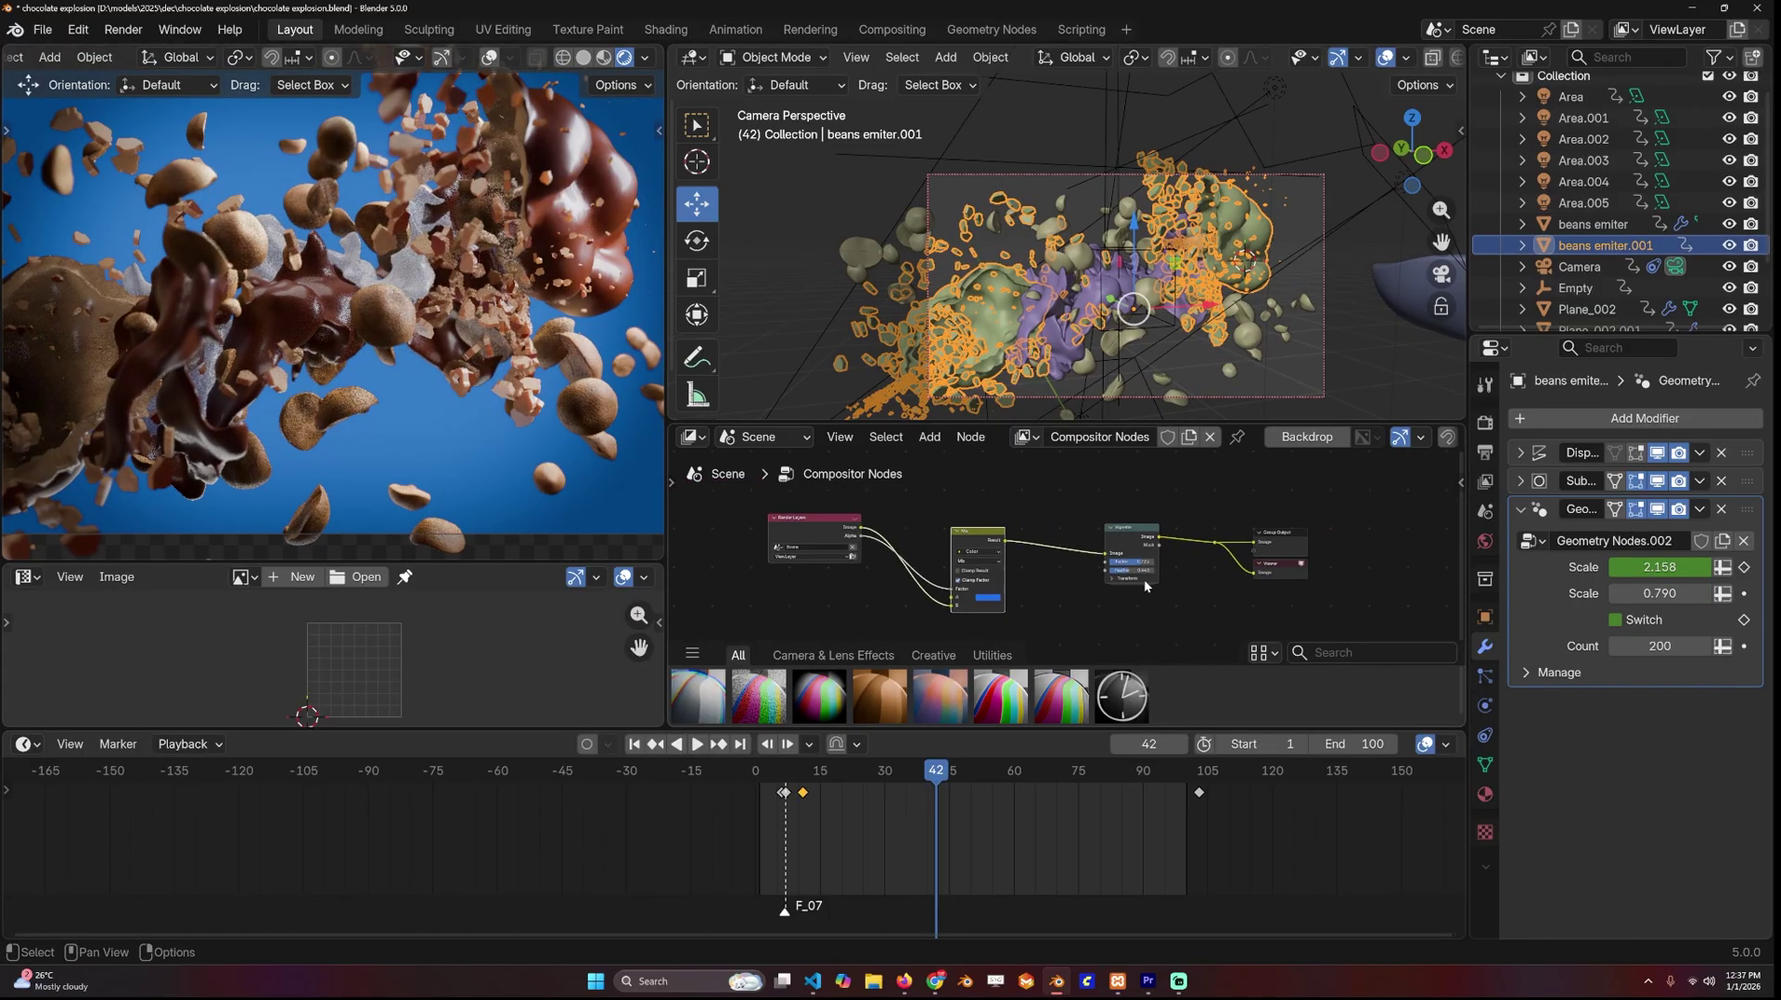
pyautogui.click(1486, 795)
pyautogui.click(691, 436)
pyautogui.click(732, 609)
# - Change the scene's render engine from EEVEE to Cycles and check its sampling settings
pyautogui.click(1484, 422)
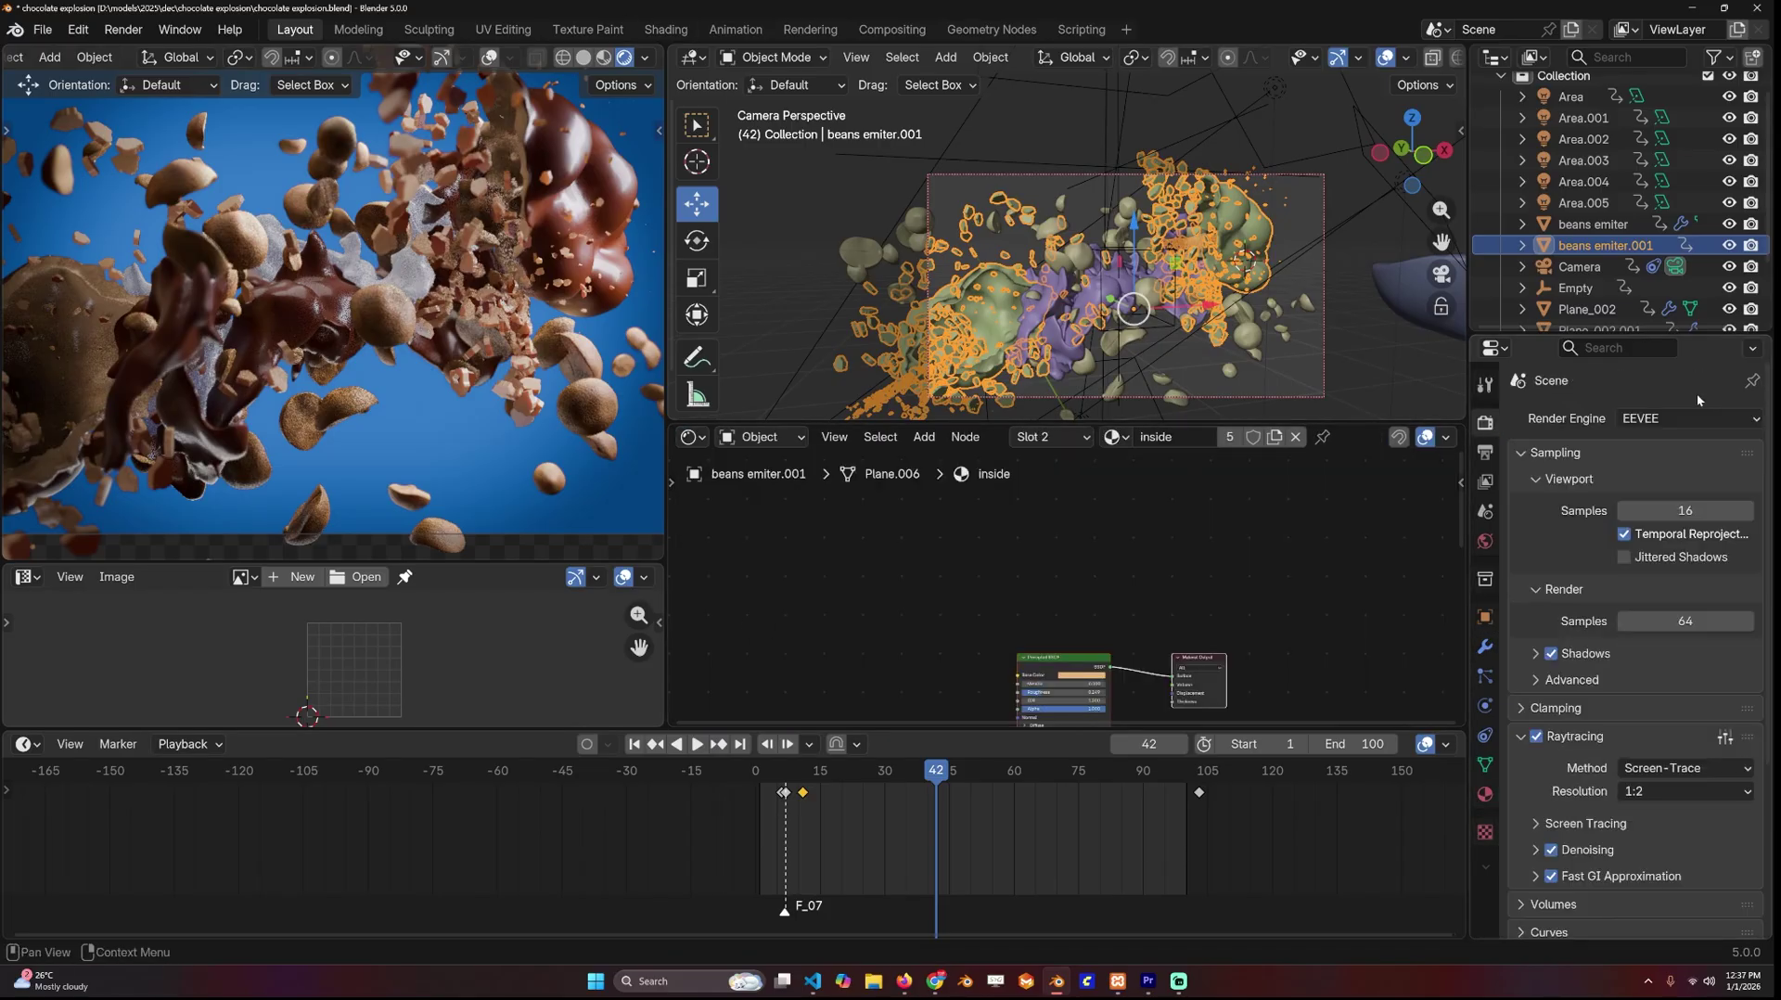
pyautogui.click(1694, 418)
pyautogui.click(1643, 489)
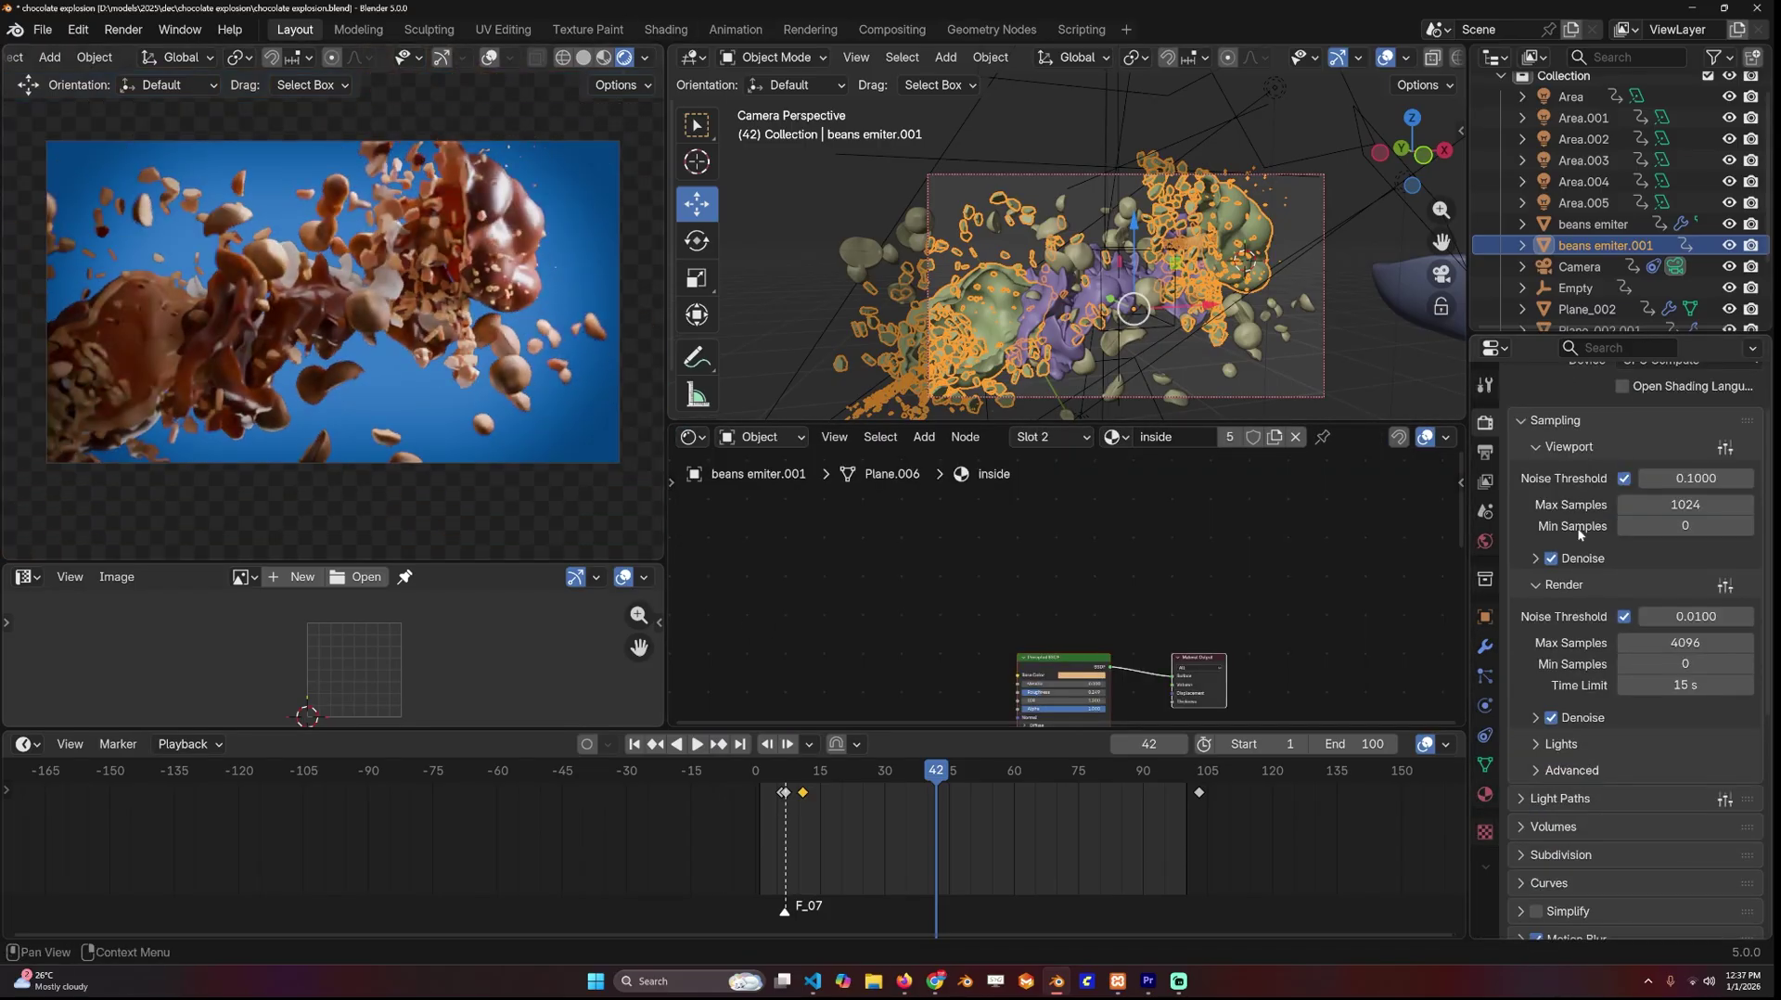
pyautogui.scroll(2, 1113, 668)
pyautogui.click(1088, 632)
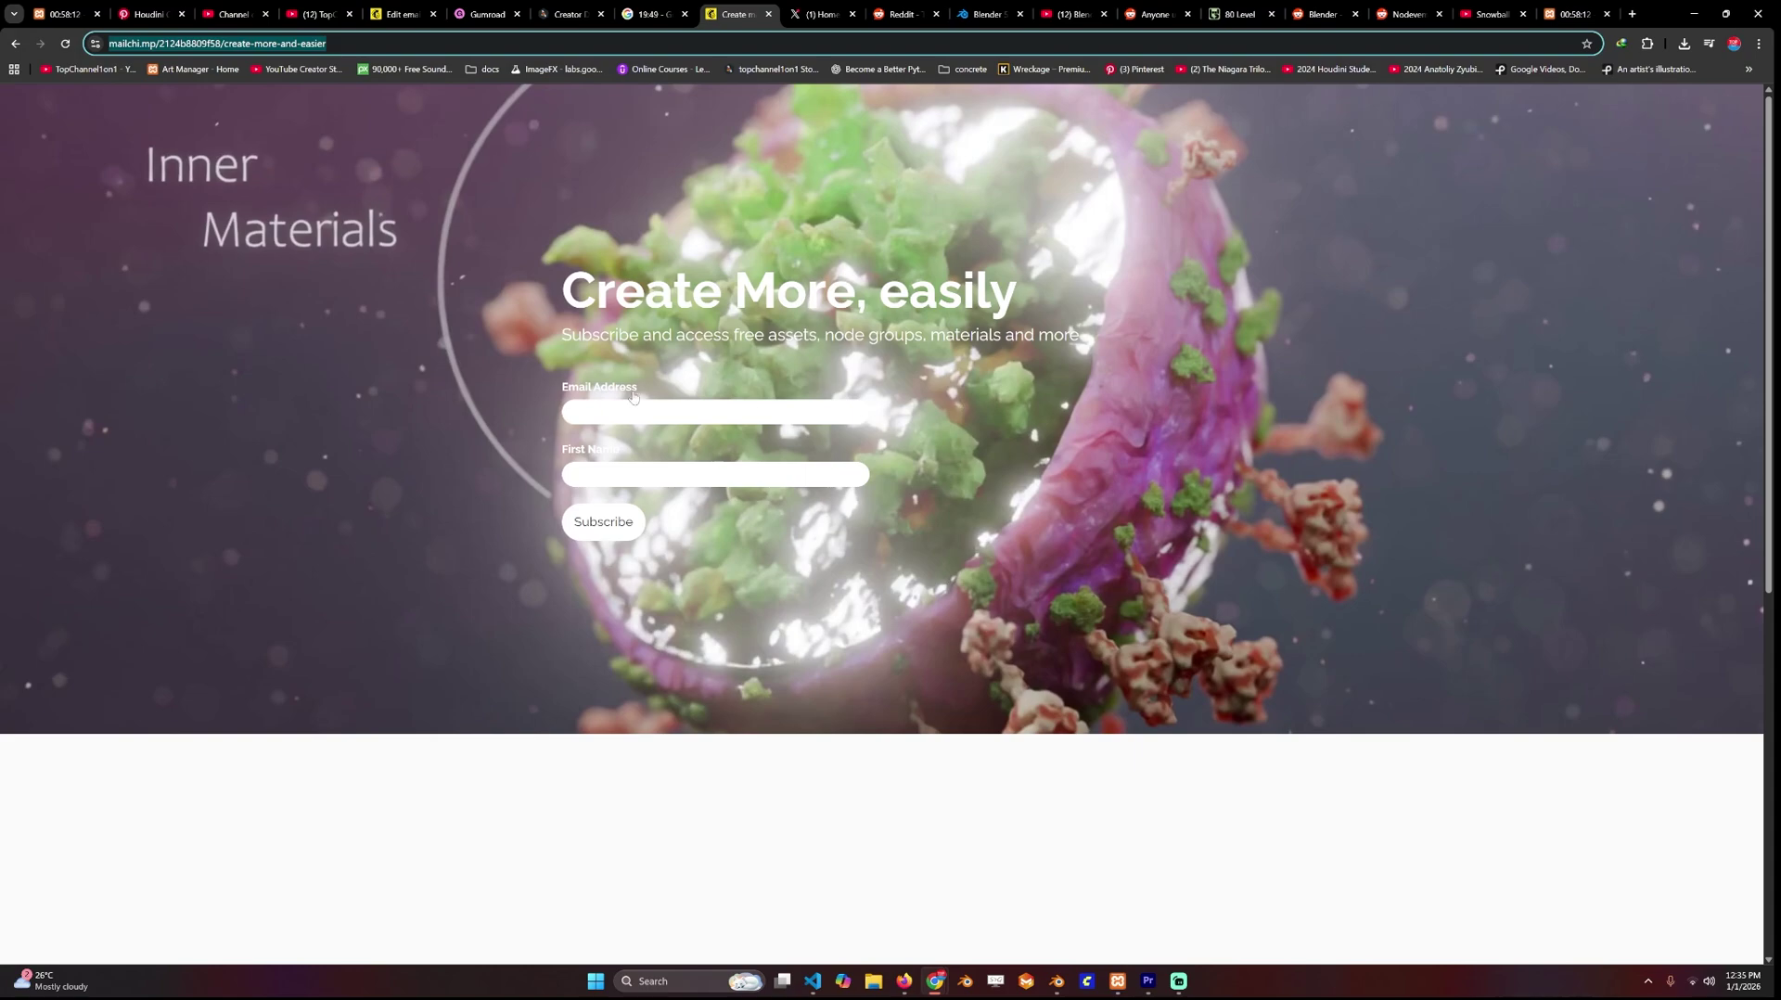
# - Look through the free assets subscription page, including its email and first name form
pyautogui.click(717, 475)
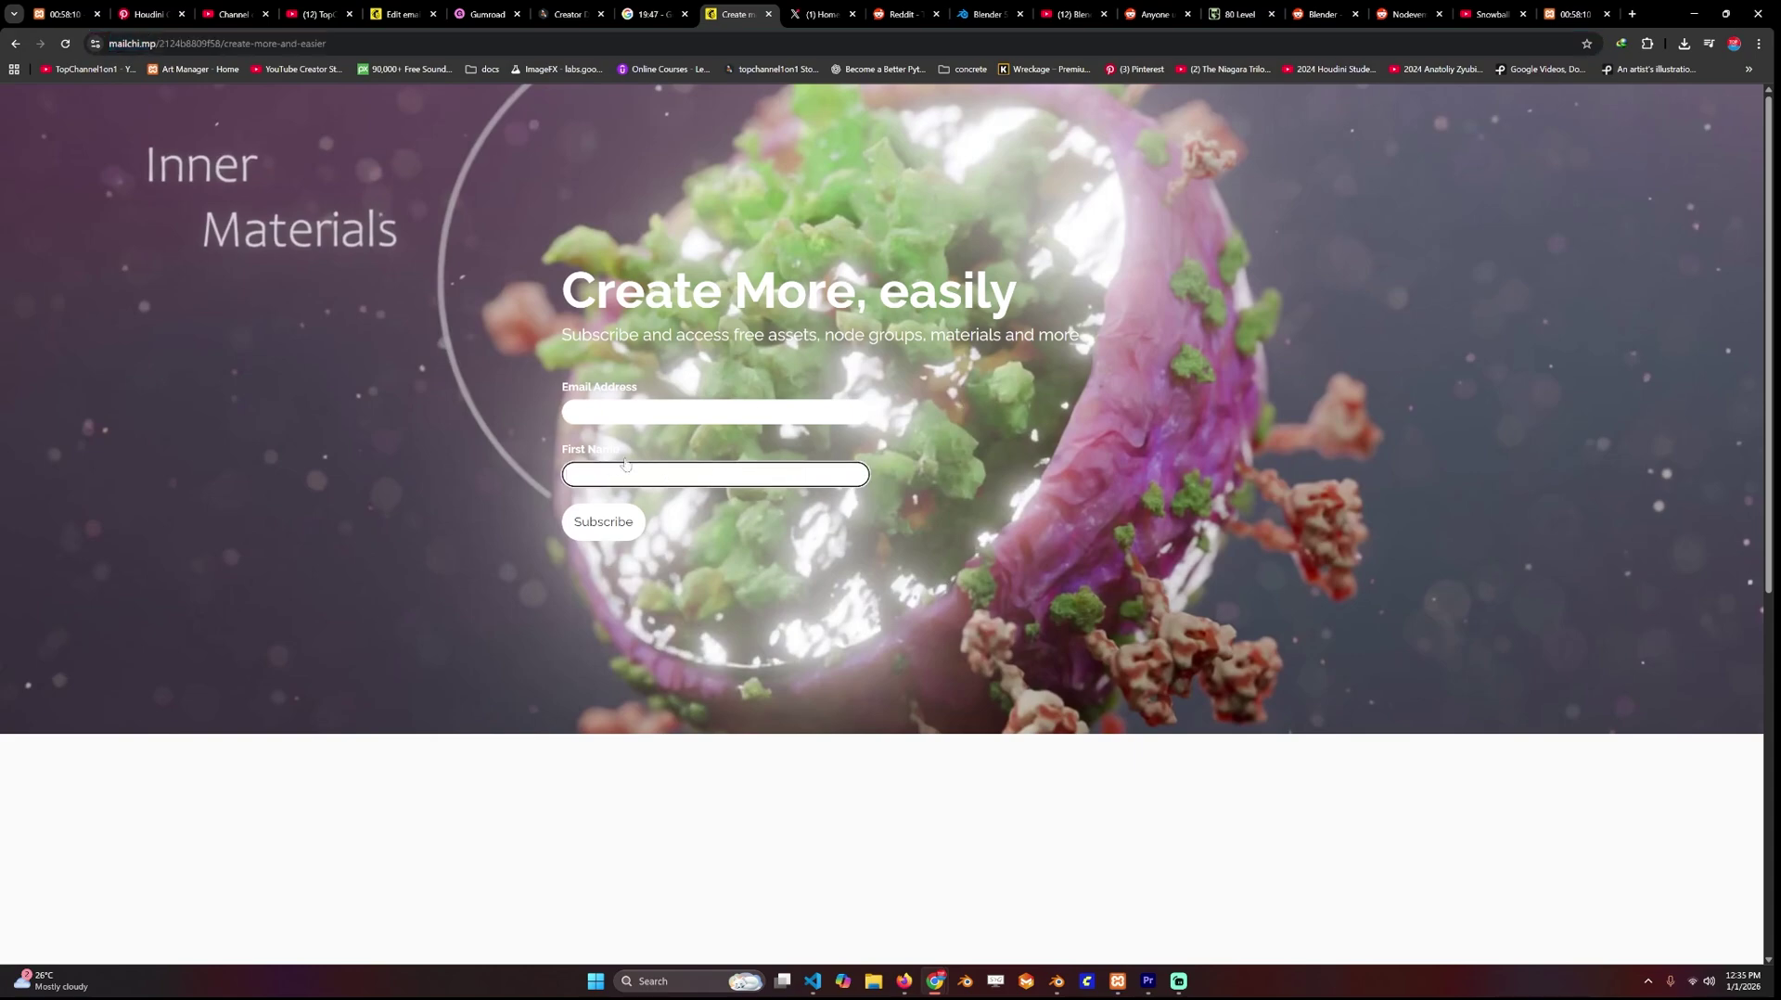
pyautogui.scroll(-7, 728, 538)
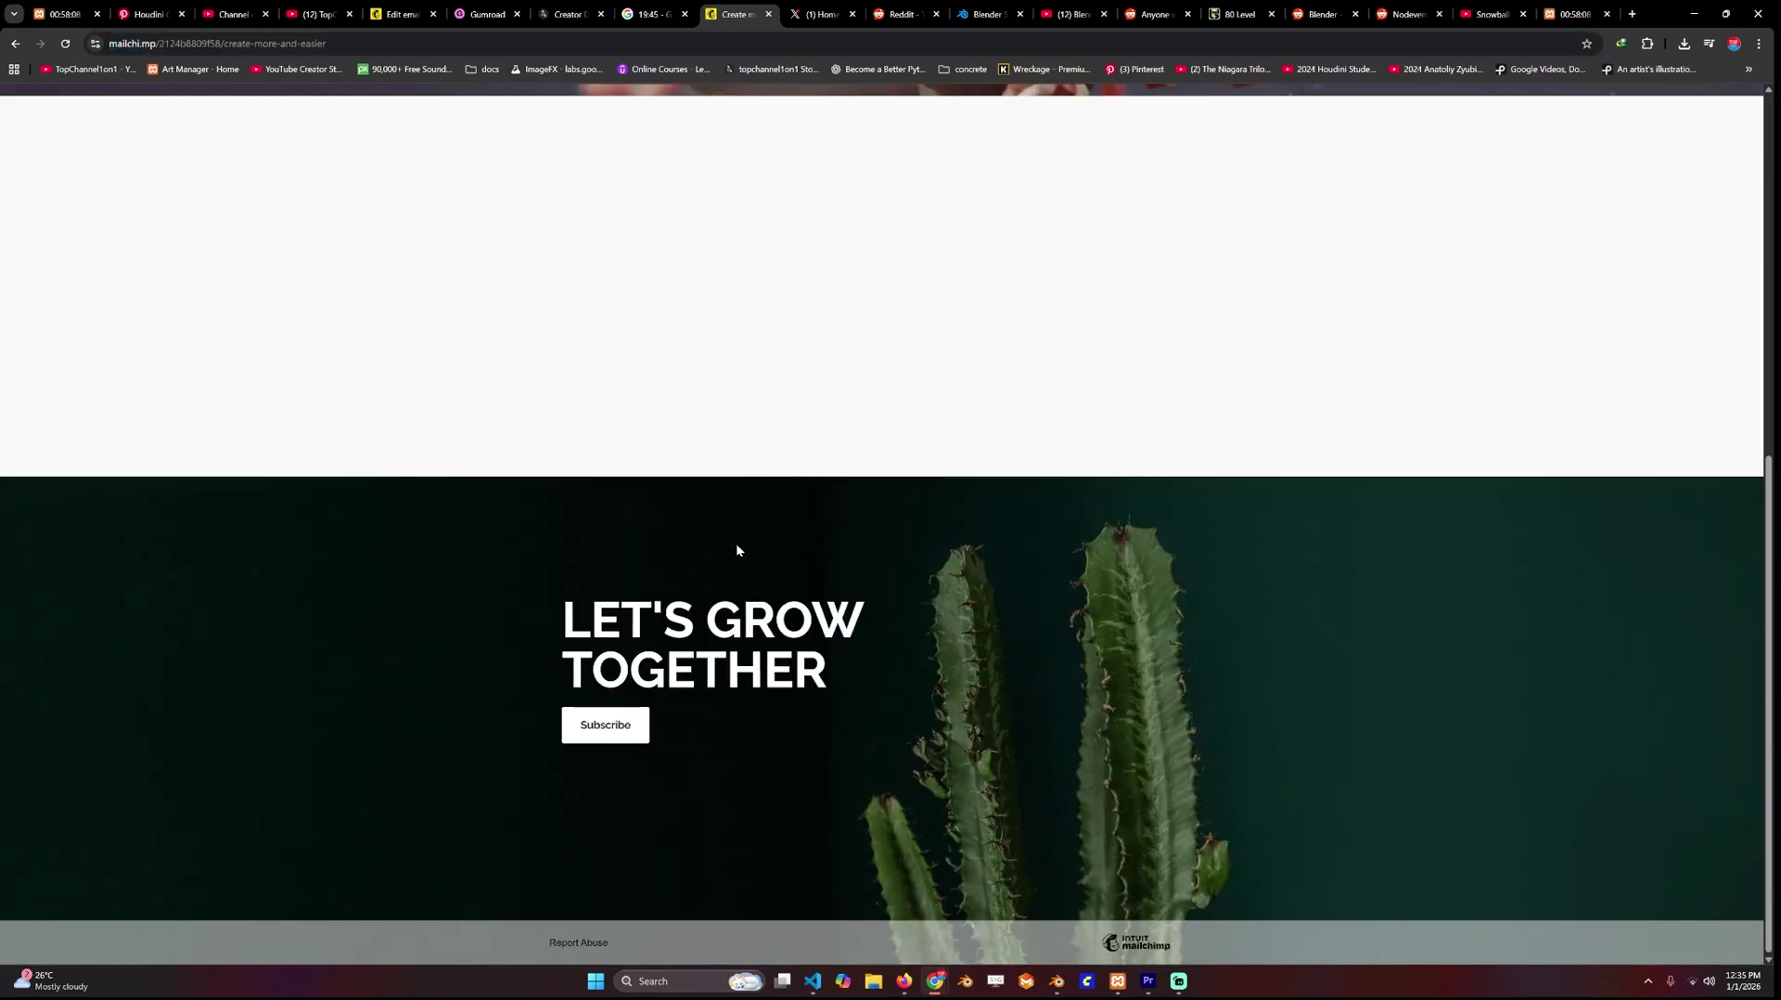
pyautogui.scroll(7, 736, 552)
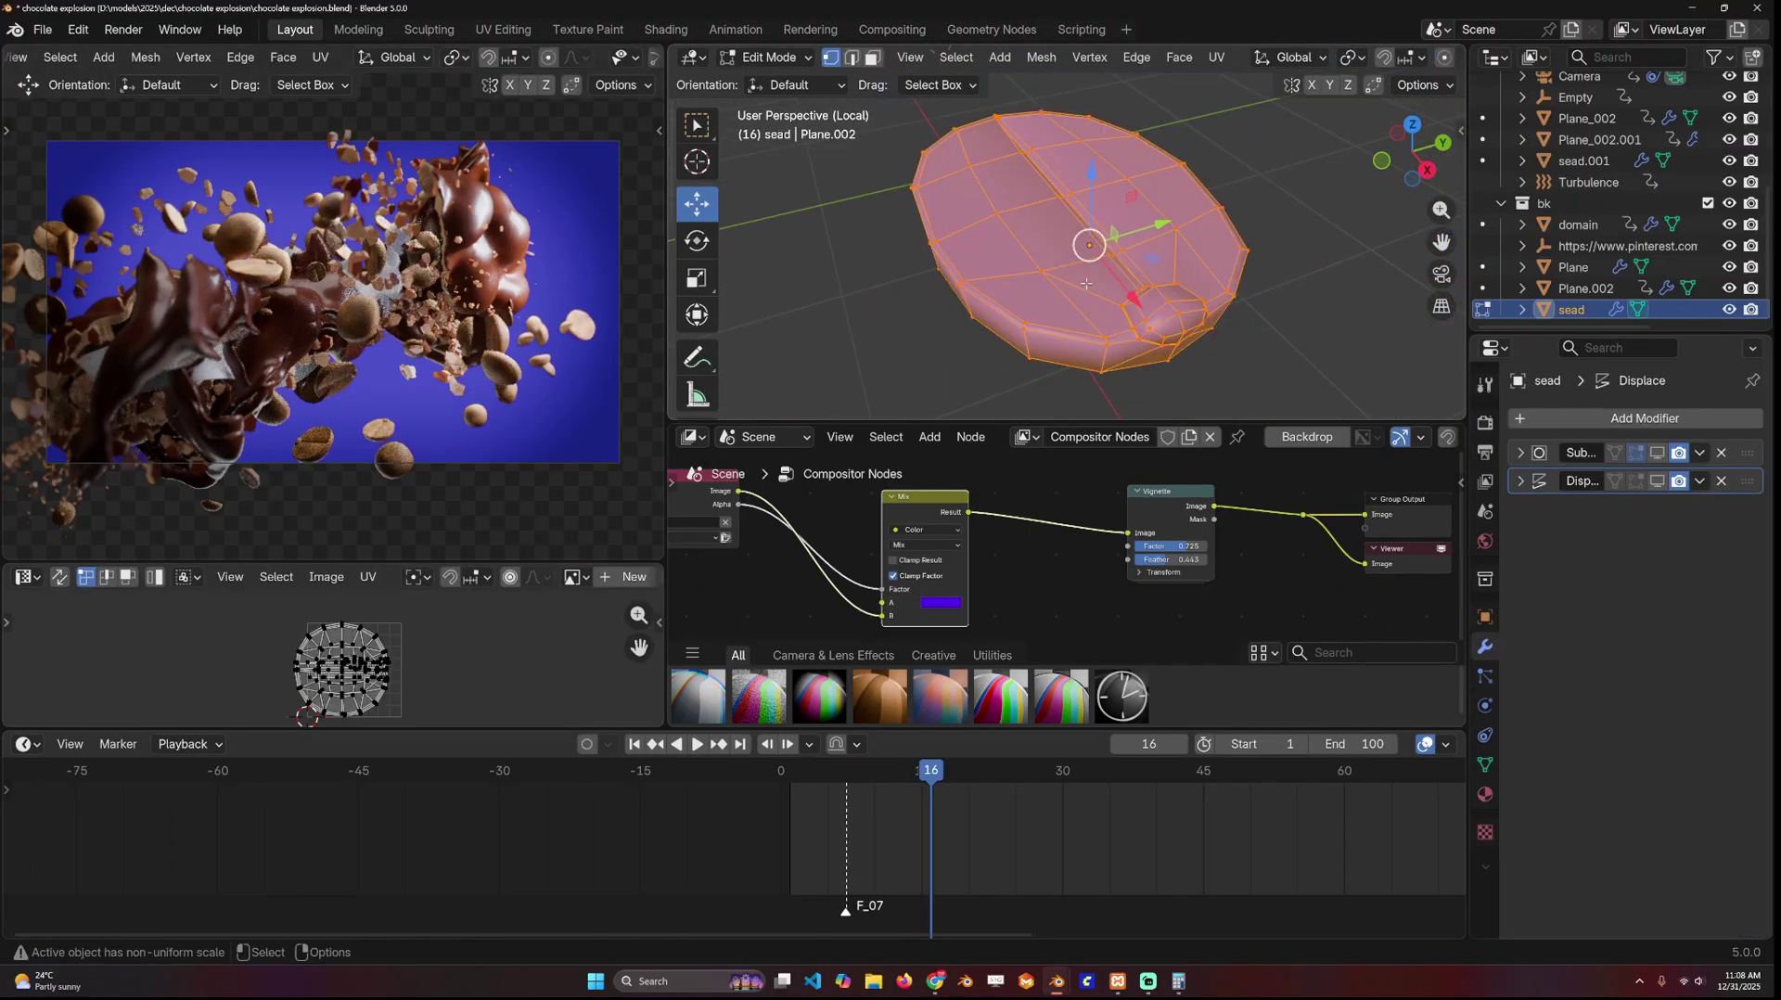
# - Leave Edit Mode on the sead mesh and show its Subdivision and Displace modifiers in the viewport
pyautogui.moveTo(1086, 284); pyautogui.dragTo(1126, 289, button='middle')
pyautogui.press('Tab')
pyautogui.click(1657, 453)
pyautogui.click(1657, 481)
pyautogui.moveTo(1271, 279); pyautogui.dragTo(1340, 174, button='middle')
pyautogui.click(1520, 481)
# - Leave the seed's local view and isolate the beans emitter object in the viewport
pyautogui.press('KP_Divide')
pyautogui.moveTo(1133, 181); pyautogui.dragTo(1034, 232, button='middle')
pyautogui.click(1013, 328)
pyautogui.press('KP_Divide')
pyautogui.scroll(3, 1092, 308)
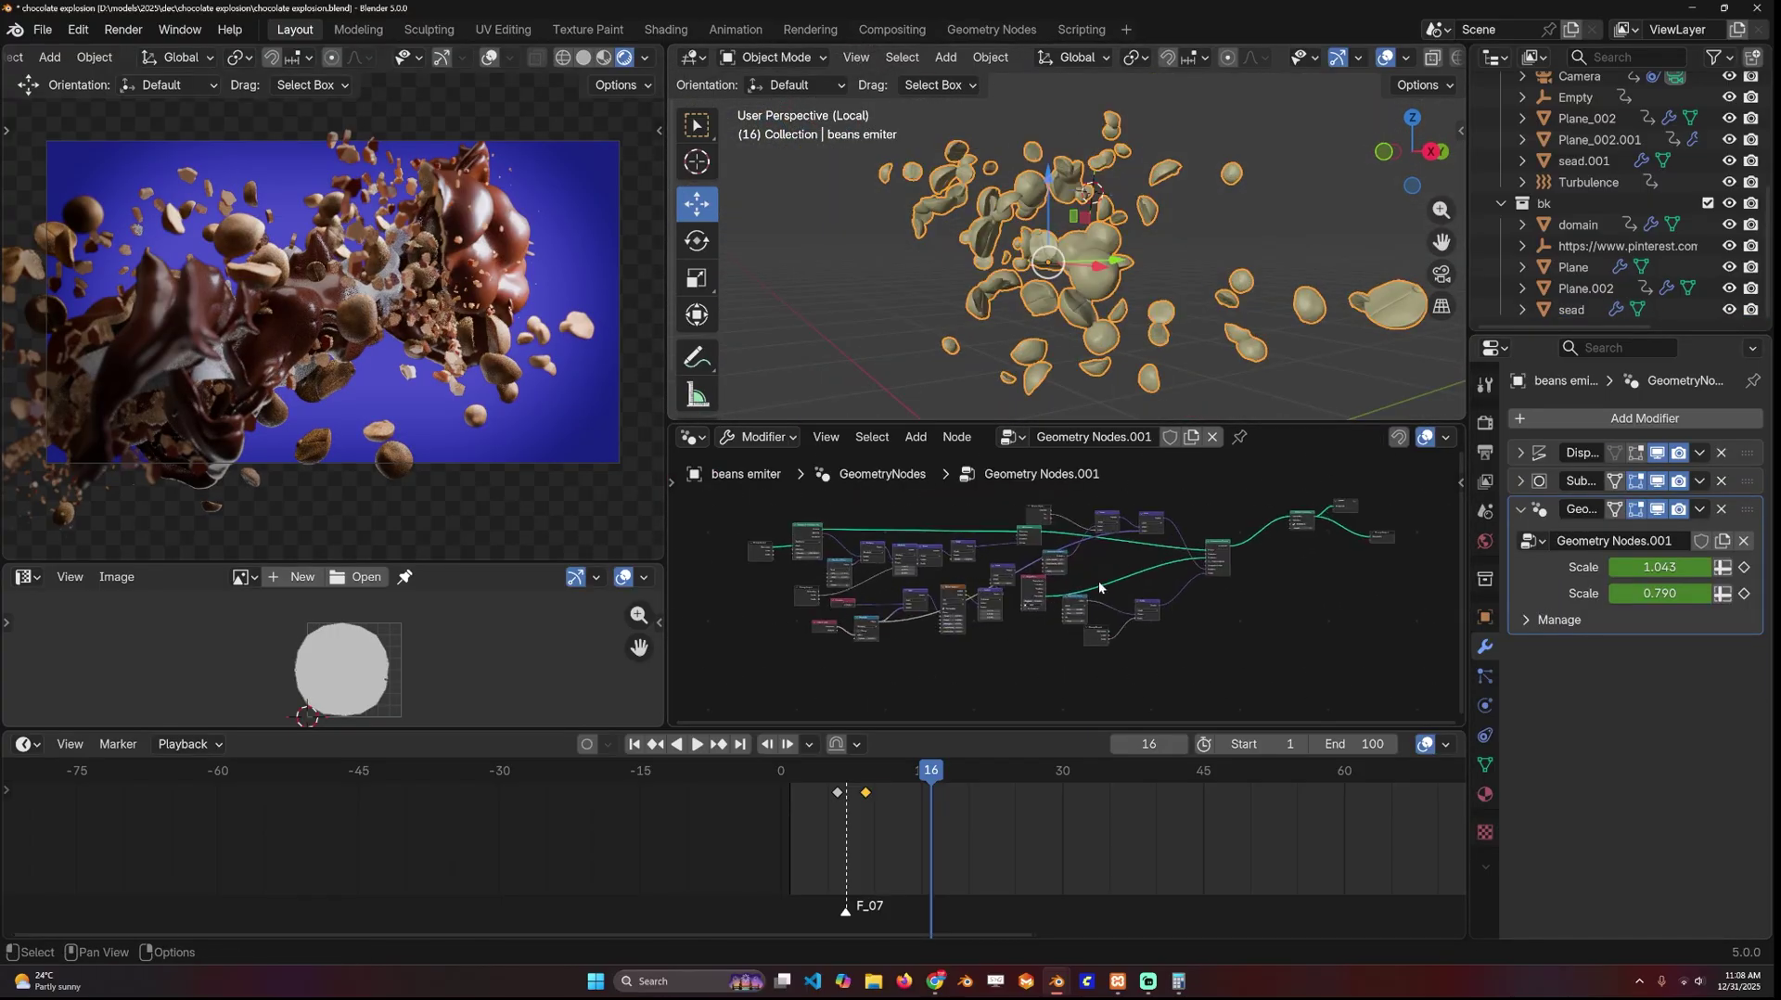
# - Preview the Group Input geometry through the Viewer and examine the emitter's base mesh shape
pyautogui.moveTo(899, 608); pyautogui.dragTo(1136, 612, button='middle')
pyautogui.scroll(5, 1136, 613)
pyautogui.keyDown('ctrl'); pyautogui.keyDown('shift'); pyautogui.click(995, 603); pyautogui.keyUp('shift'); pyautogui.keyUp('ctrl')
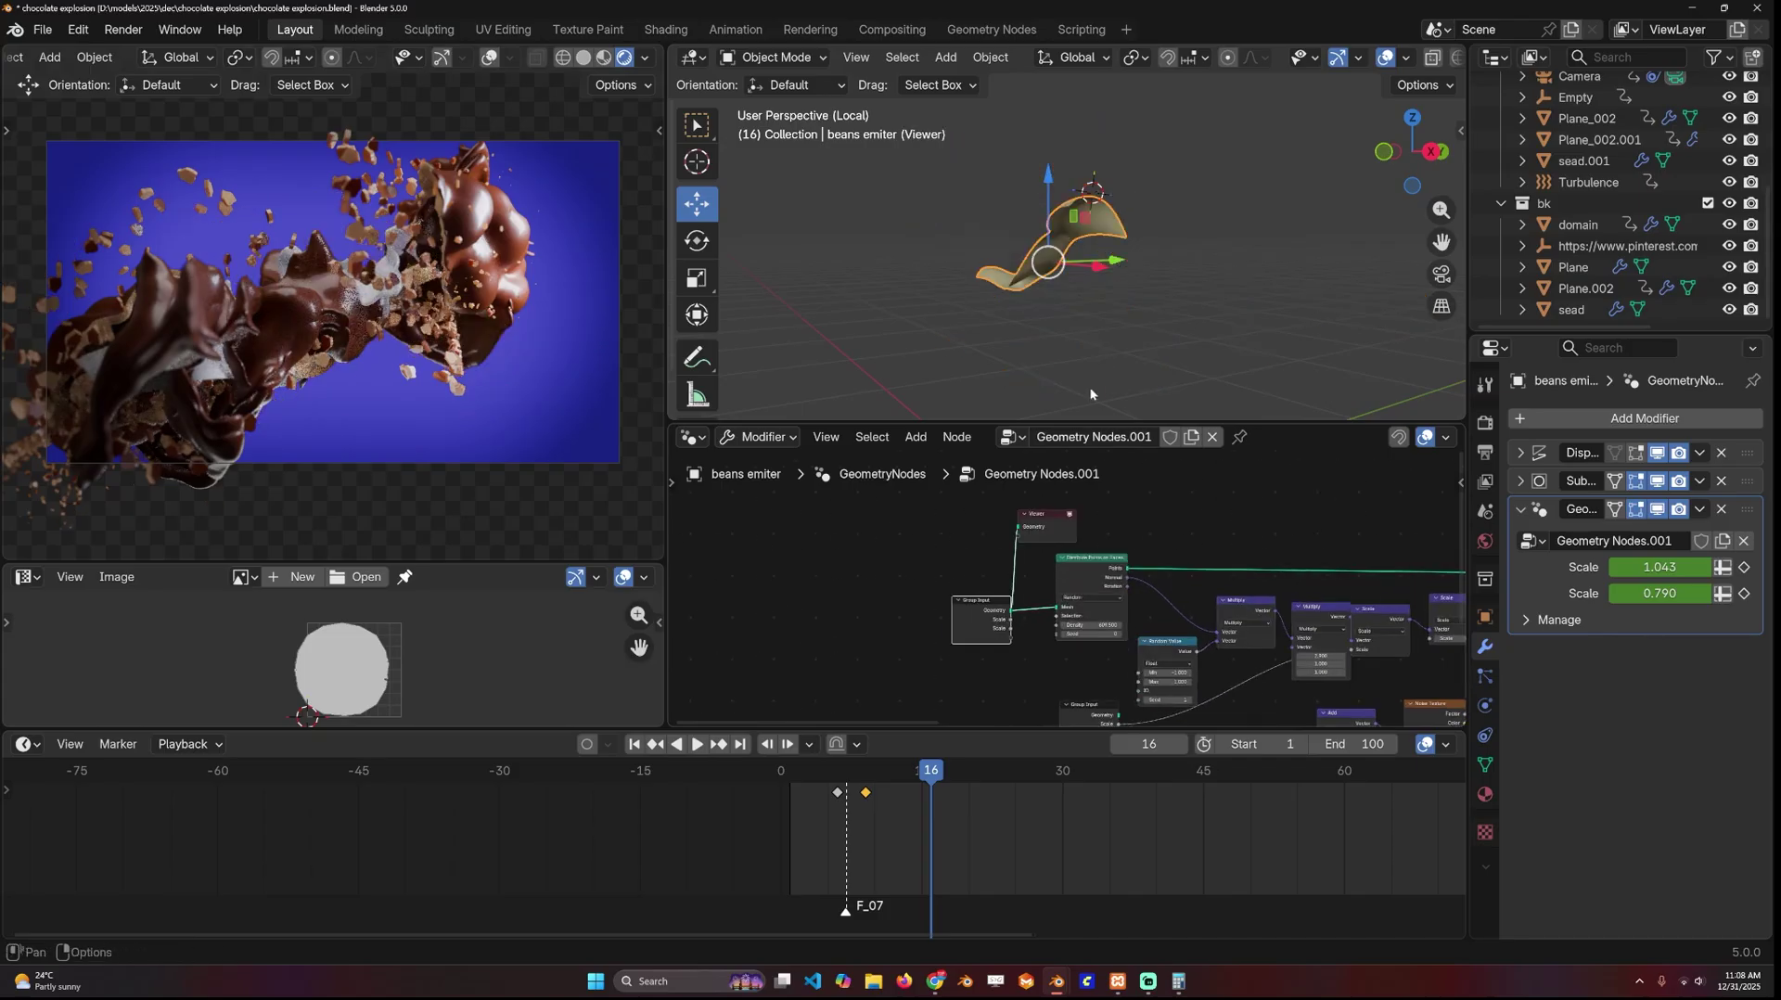
pyautogui.scroll(6, 1221, 336)
pyautogui.moveTo(1229, 334); pyautogui.dragTo(1151, 222, button='middle')
pyautogui.press('Tab')
pyautogui.press('Tab')
pyautogui.moveTo(1091, 294); pyautogui.dragTo(1006, 320, button='middle')
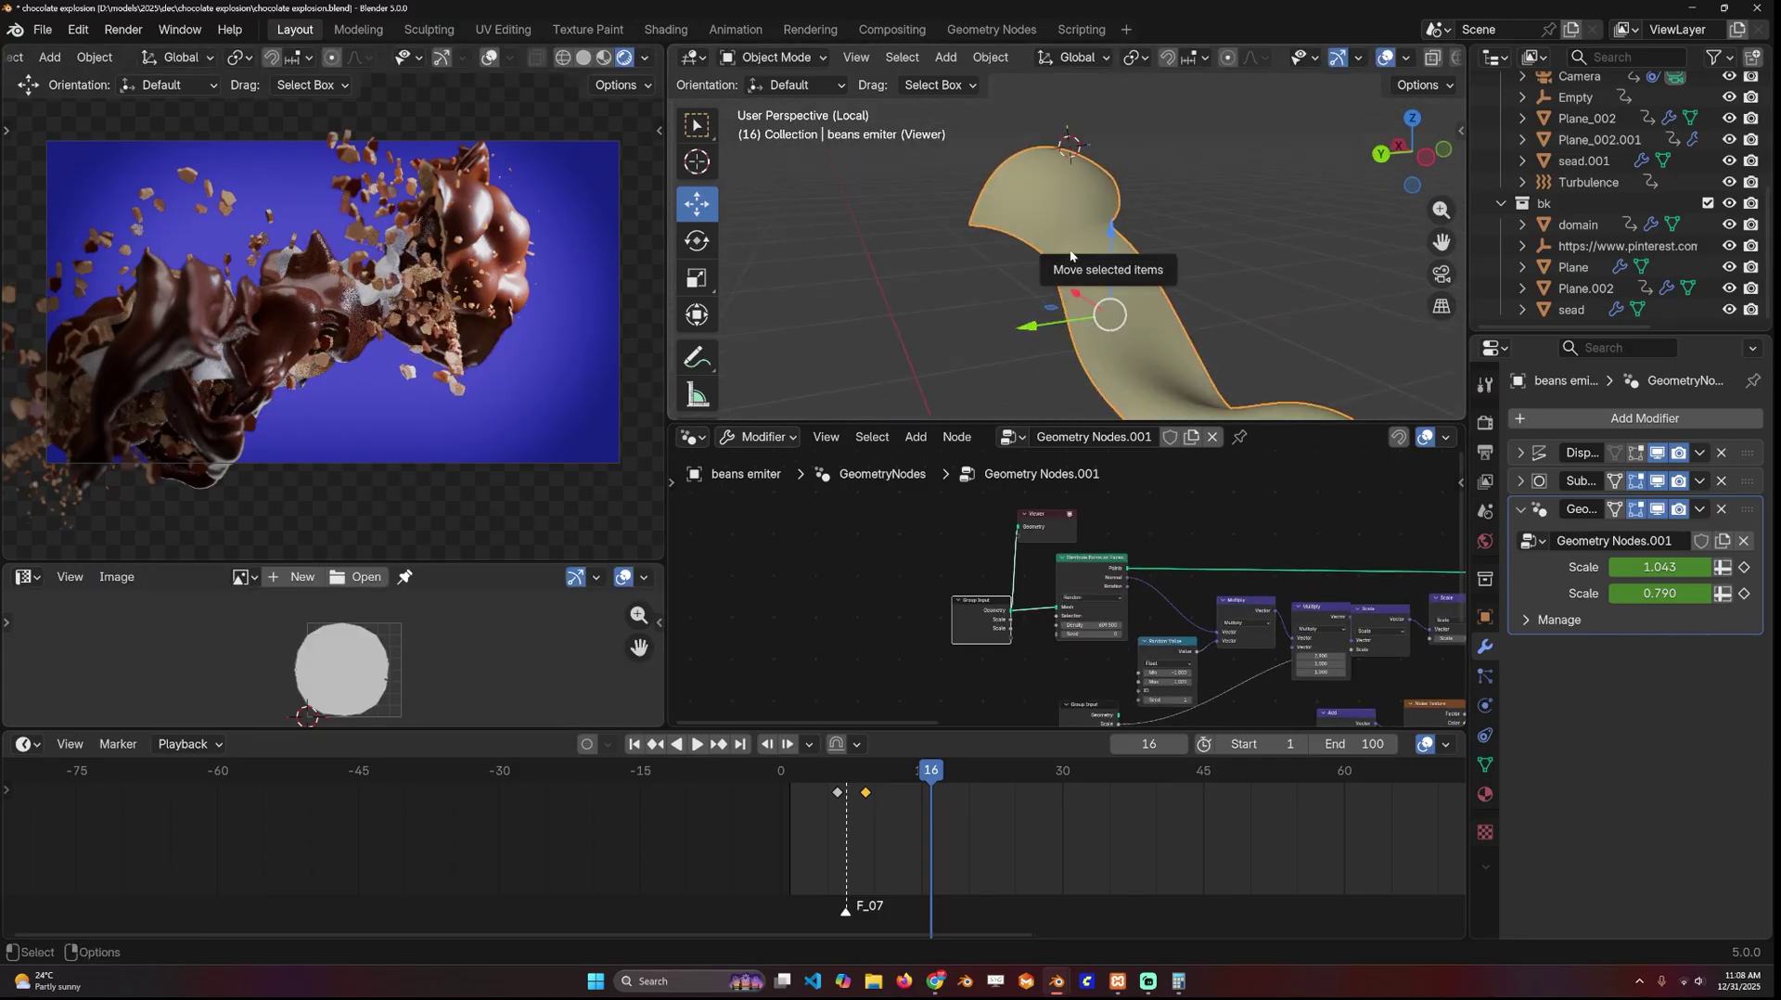
pyautogui.scroll(3, 1076, 608)
# - Preview the Distribute Points on Faces output to examine the points scattered on the emitter mesh
pyautogui.moveTo(1144, 537); pyautogui.dragTo(1102, 548, button='middle')
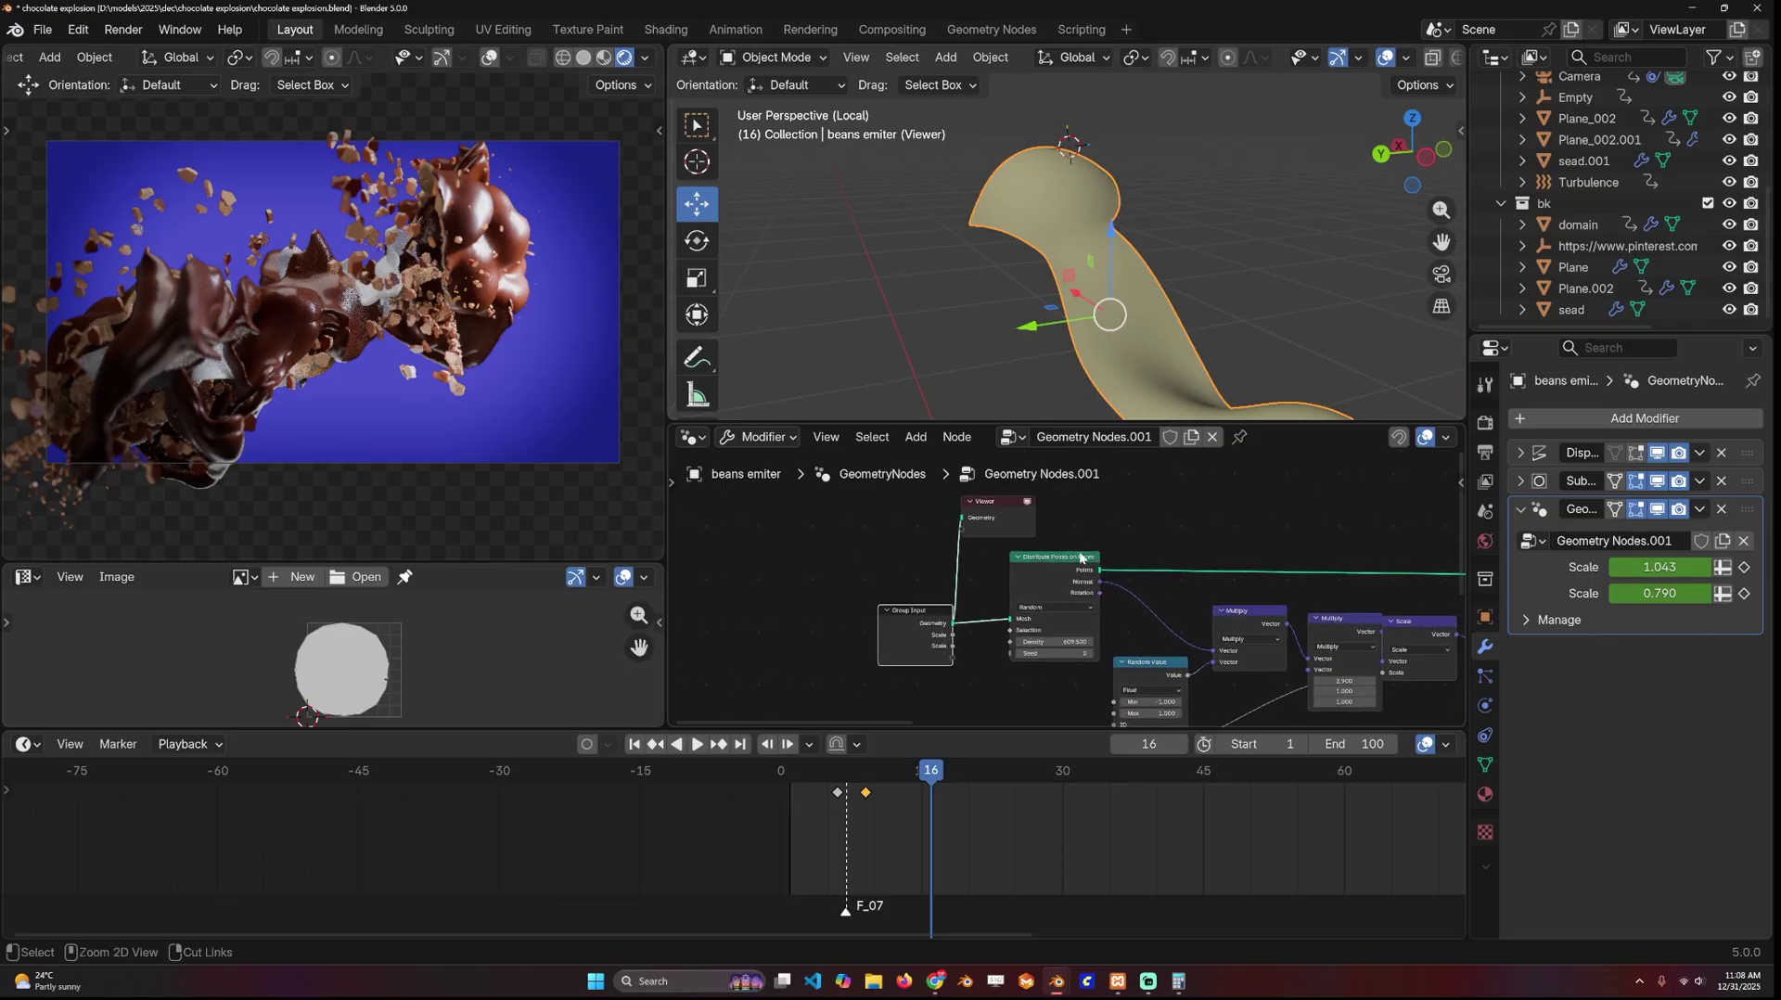
pyautogui.keyDown('ctrl'); pyautogui.keyDown('shift'); pyautogui.click(1075, 561); pyautogui.keyUp('shift'); pyautogui.keyUp('ctrl')
pyautogui.moveTo(1093, 198); pyautogui.dragTo(963, 232, button='middle')
# - Preview the Set Position output and examine how the points spread away from the emitter surface
pyautogui.moveTo(1436, 633); pyautogui.dragTo(1043, 594, button='middle')
pyautogui.scroll(-4, 1043, 594)
pyautogui.moveTo(1224, 567); pyautogui.dragTo(1148, 582, button='middle')
pyautogui.keyDown('ctrl'); pyautogui.keyDown('shift'); pyautogui.moveTo(1145, 569); pyautogui.dragTo(1078, 557); pyautogui.keyUp('shift'); pyautogui.keyUp('ctrl')
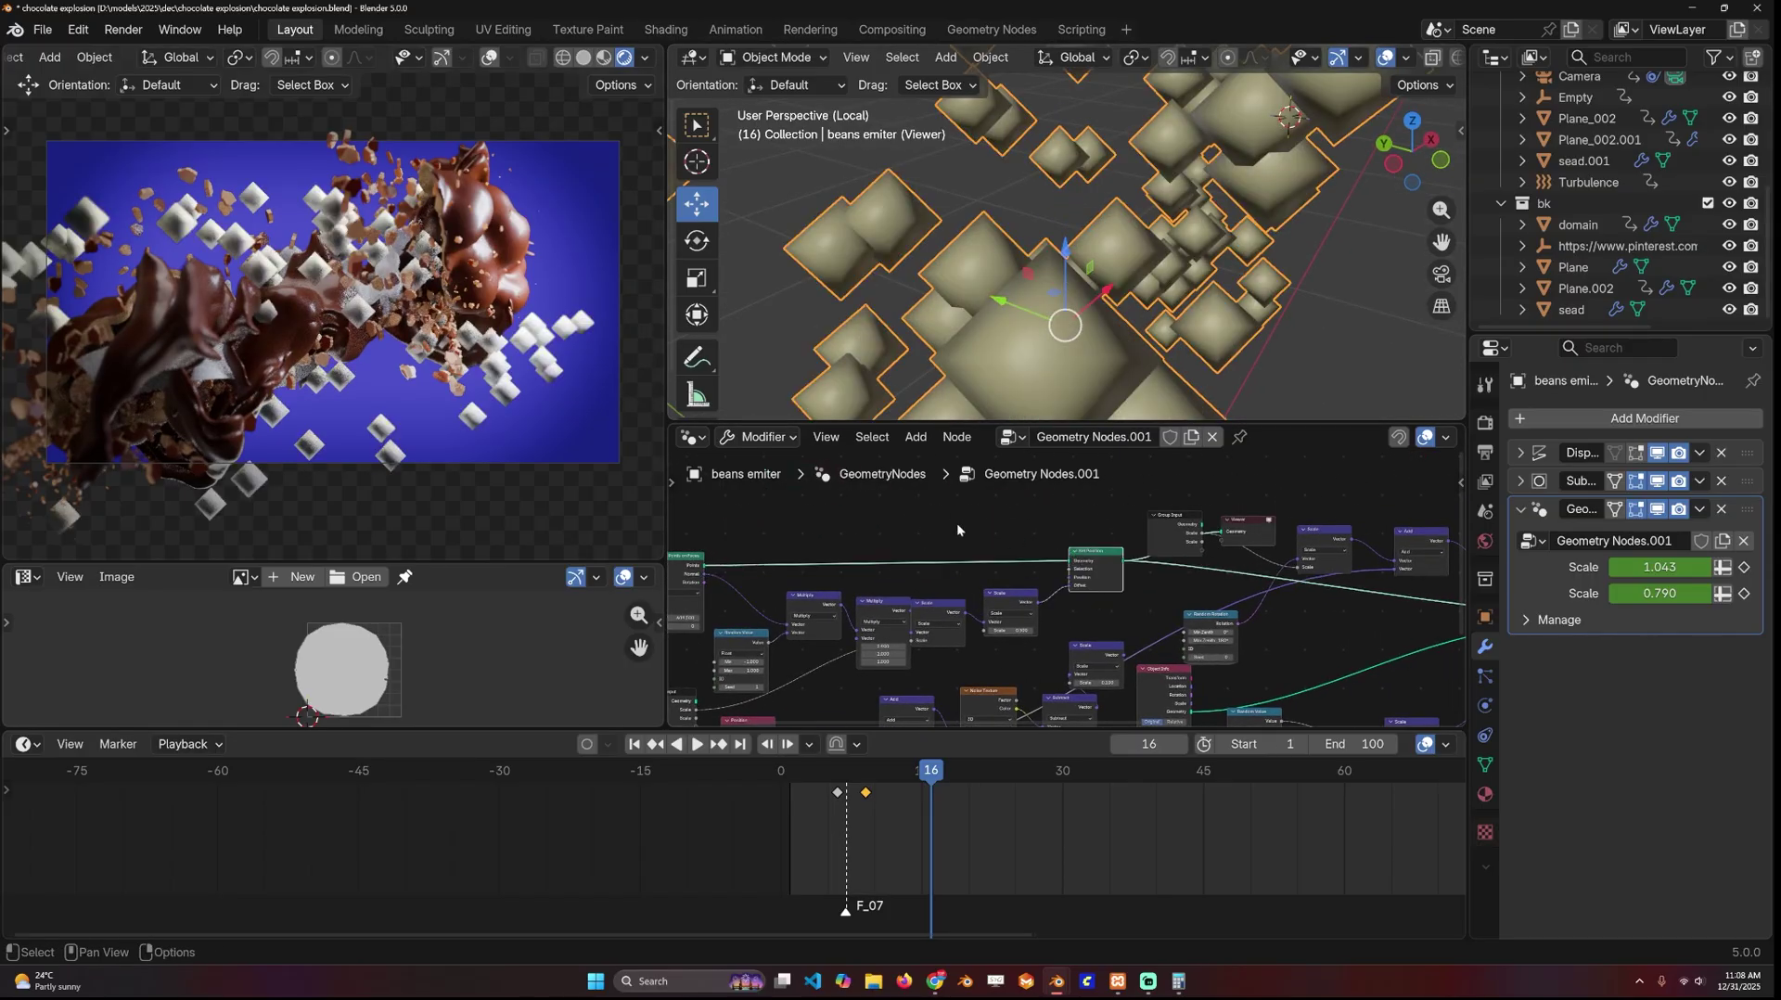
pyautogui.moveTo(968, 524); pyautogui.dragTo(1206, 468, button='middle')
pyautogui.scroll(4, 1206, 468)
pyautogui.moveTo(1074, 548); pyautogui.dragTo(1060, 636, button='middle')
pyautogui.scroll(-1, 1217, 347)
pyautogui.moveTo(1217, 347); pyautogui.dragTo(1248, 352, button='middle')
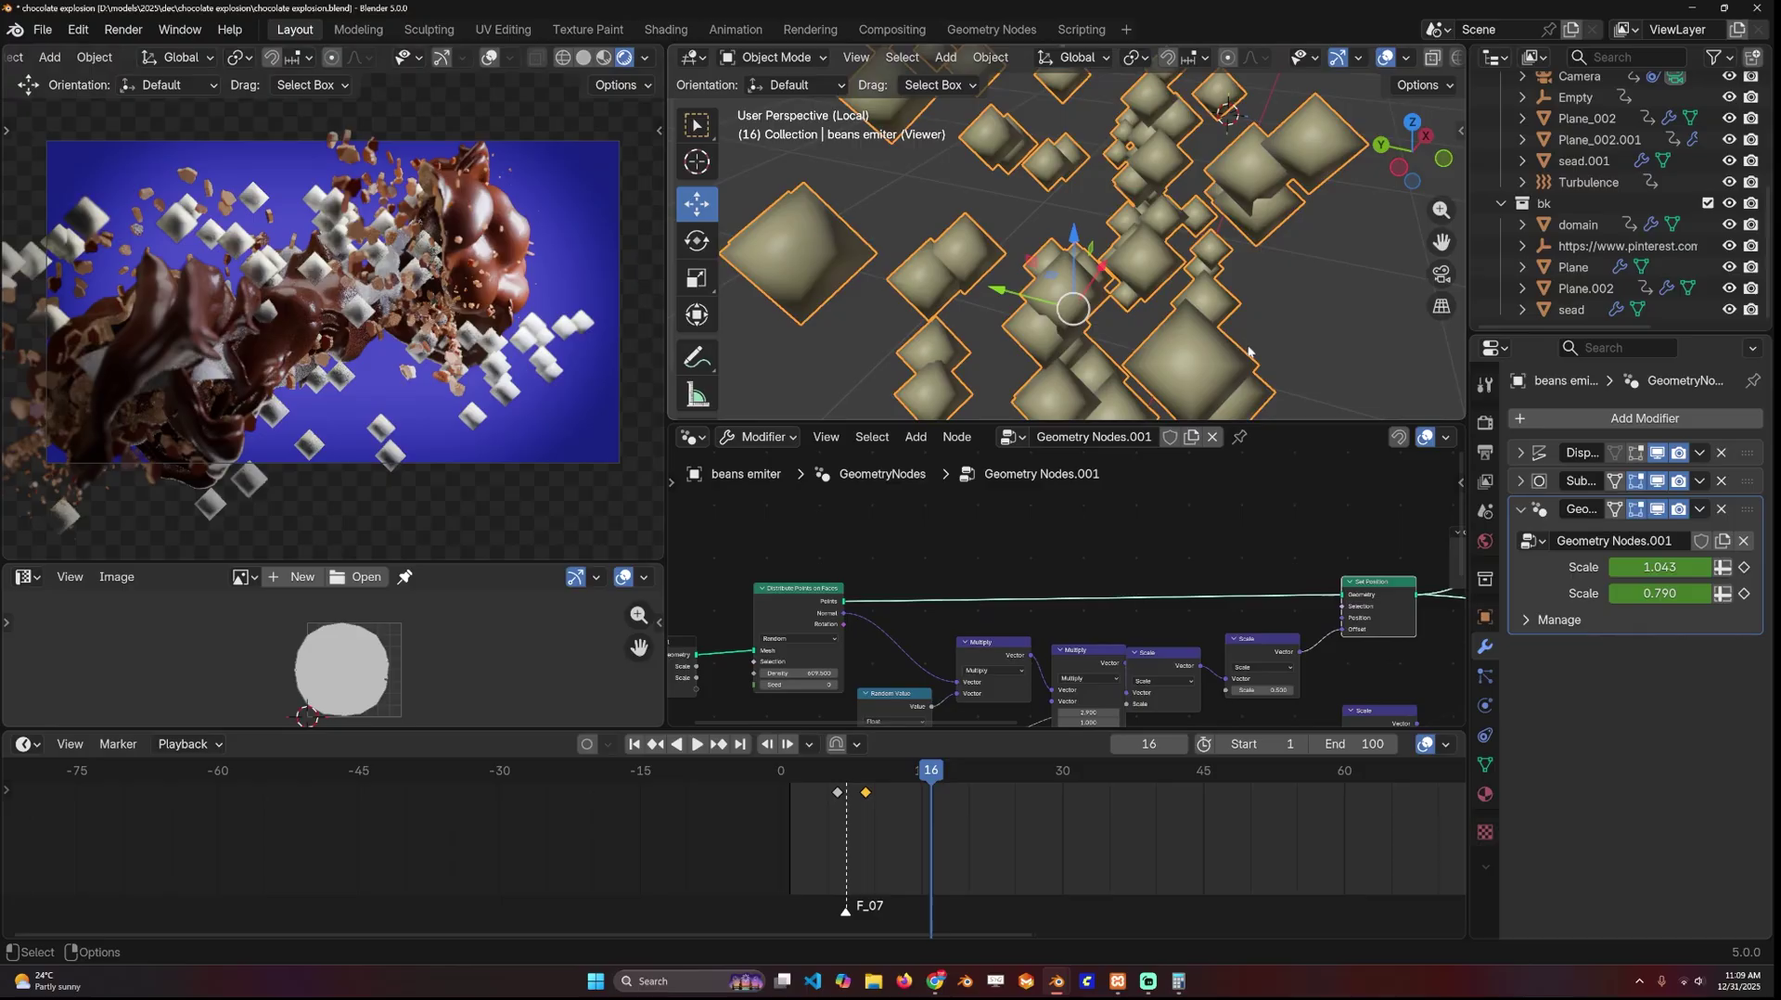
# - Preview the Distribute Points on Faces output again to compare the points before they are offset
pyautogui.keyDown('ctrl'); pyautogui.keyDown('shift'); pyautogui.click(807, 590); pyautogui.keyUp('shift'); pyautogui.keyUp('ctrl')
pyautogui.scroll(-3, 1122, 277)
pyautogui.moveTo(1122, 277); pyautogui.dragTo(1247, 286, button='middle')
pyautogui.scroll(4, 805, 621)
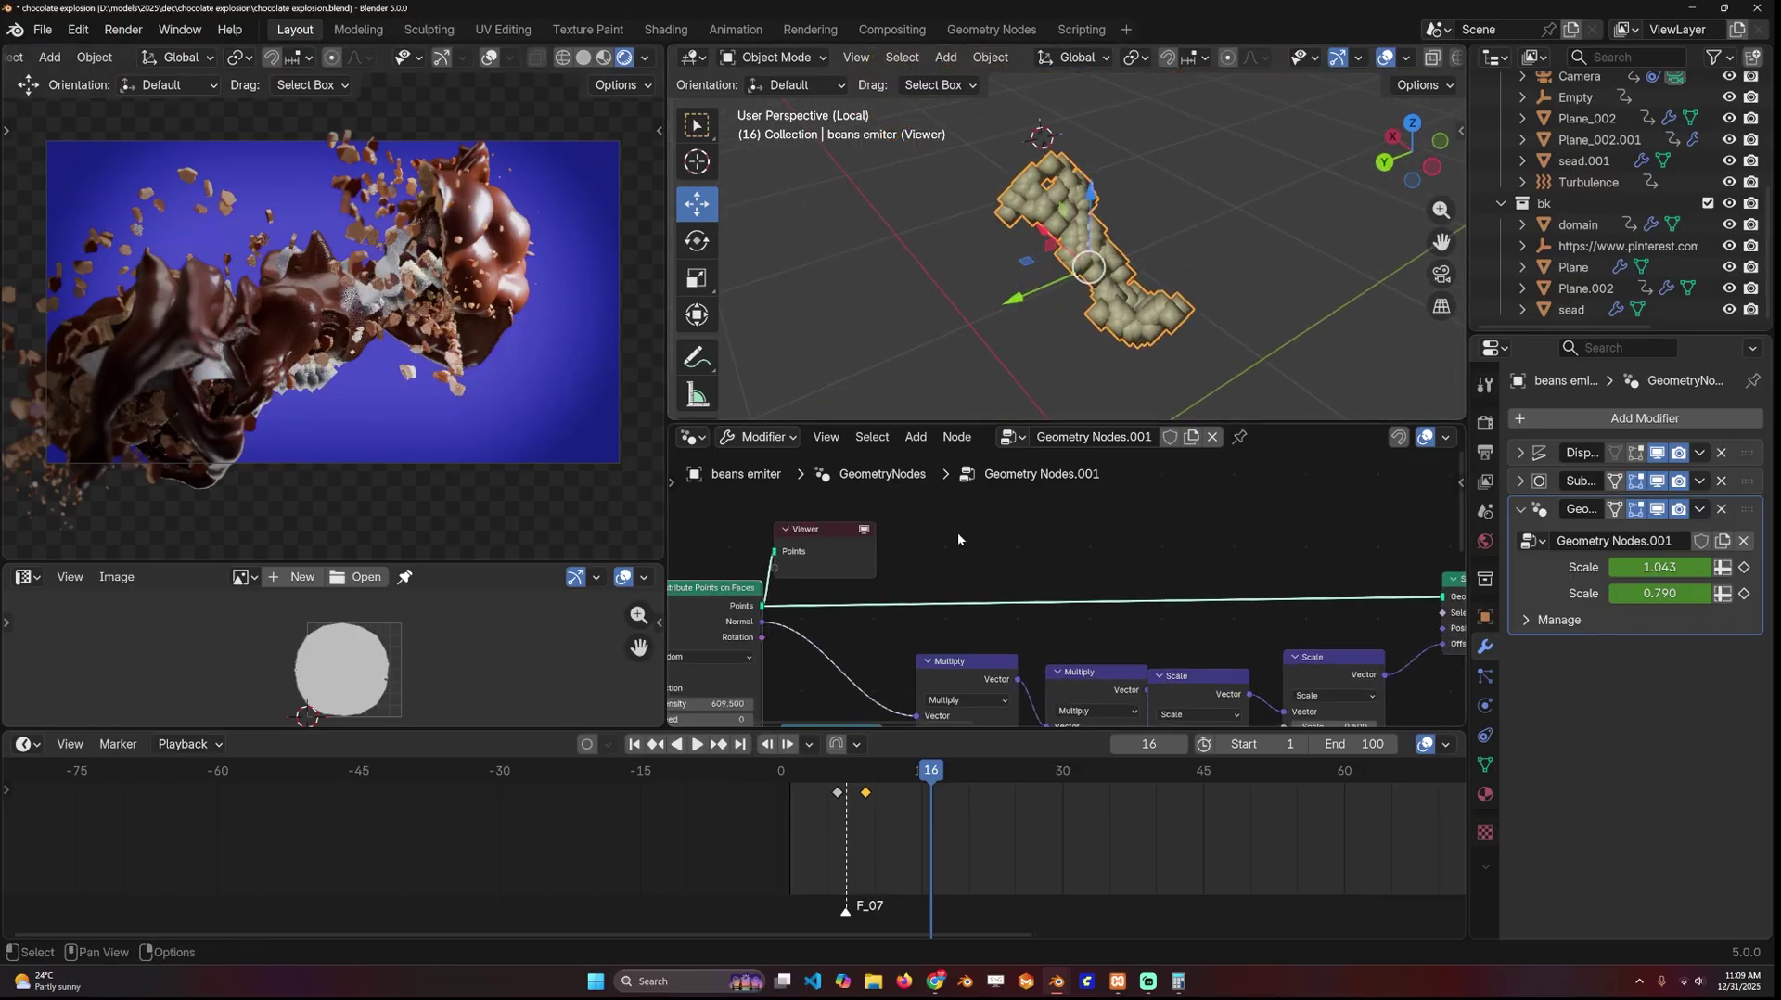
pyautogui.scroll(-2, 1066, 575)
# - Duplicate the Set Position node and feed it the distributed points, with their normals as the offset
pyautogui.hotkey('shift', 'd')
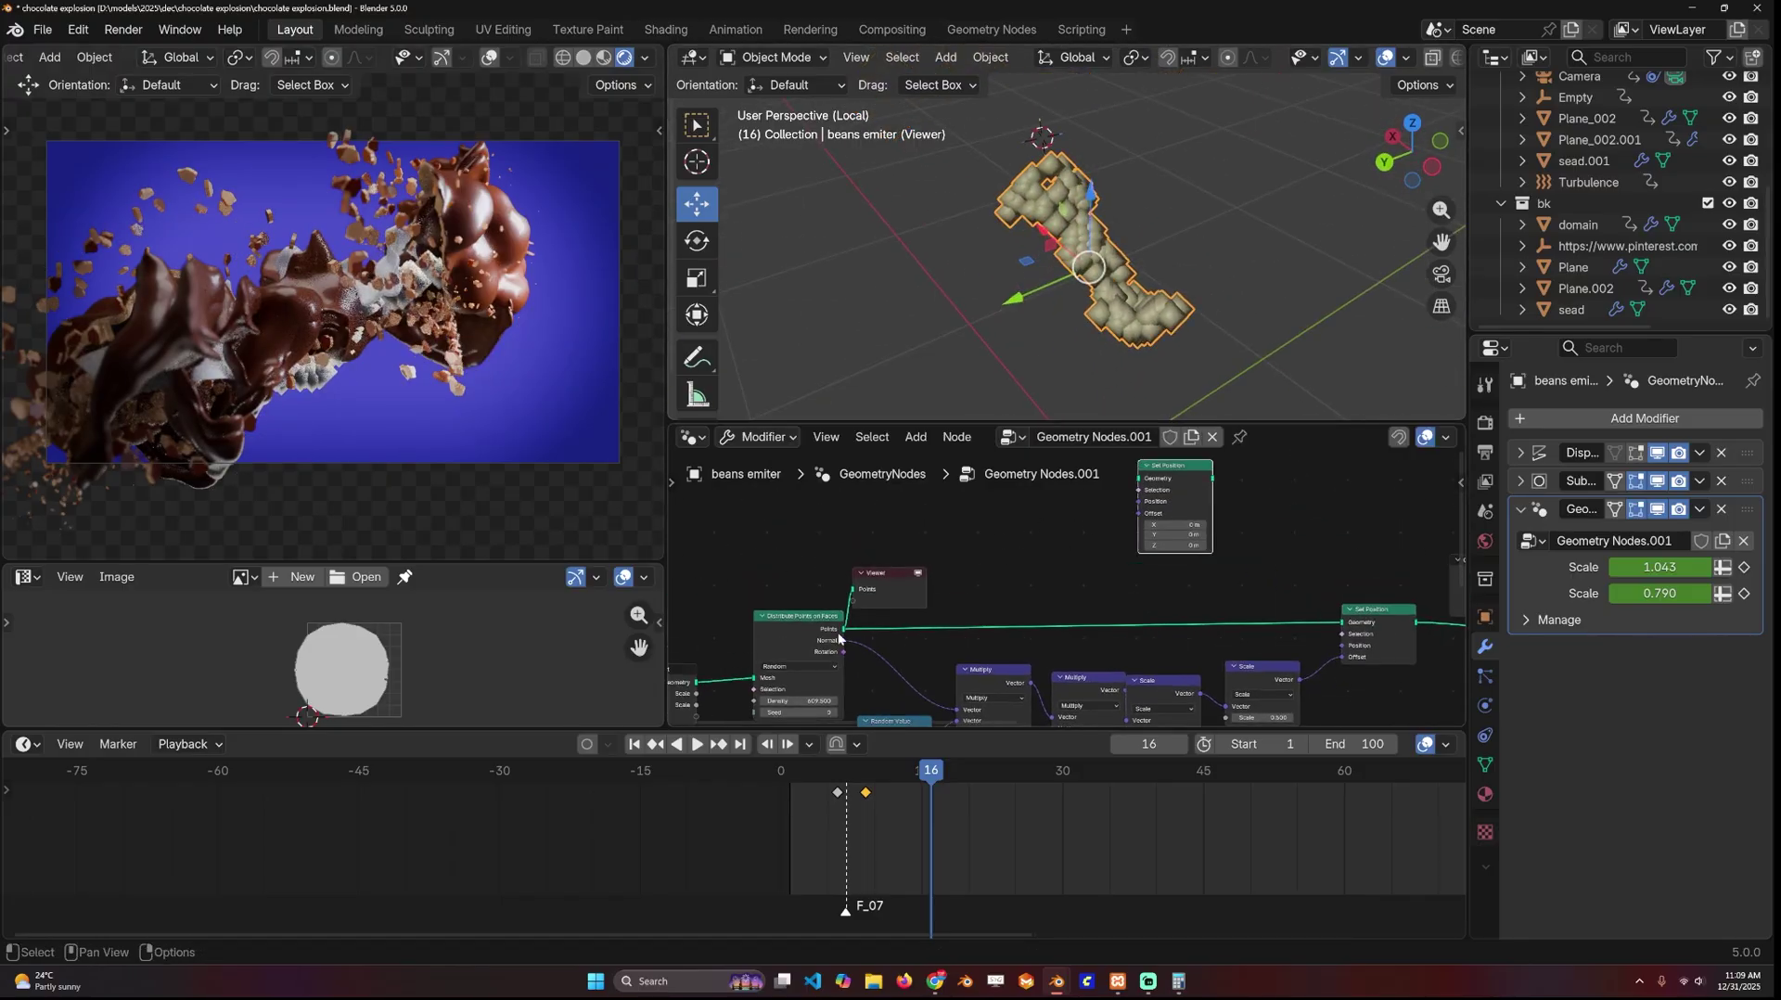
pyautogui.moveTo(840, 639); pyautogui.dragTo(1134, 544)
pyautogui.moveTo(843, 708); pyautogui.dragTo(1255, 509)
pyautogui.scroll(-6, 1210, 312)
pyautogui.moveTo(1209, 311); pyautogui.dragTo(1076, 321, button='middle')
pyautogui.scroll(2, 1103, 285)
pyautogui.scroll(1, 1148, 555)
pyautogui.scroll(-1, 1191, 614)
# - Duplicate a Scale node into the link from the normals to the new Set Position offset and increase its factor
pyautogui.moveTo(1228, 647); pyautogui.dragTo(1163, 636, button='middle')
pyautogui.click(1309, 655)
pyautogui.hotkey('shift', 'd')
pyautogui.click(1127, 521)
pyautogui.moveTo(1122, 557); pyautogui.dragTo(1261, 557)
# - Duplicate the Random Value node and connect its value to the factor of the Scale node on the normals
pyautogui.scroll(-4, 1142, 616)
pyautogui.moveTo(1150, 614); pyautogui.dragTo(1243, 582, button='middle')
pyautogui.scroll(3, 1070, 684)
pyautogui.hotkey('shift', 'd')
pyautogui.click(1009, 476)
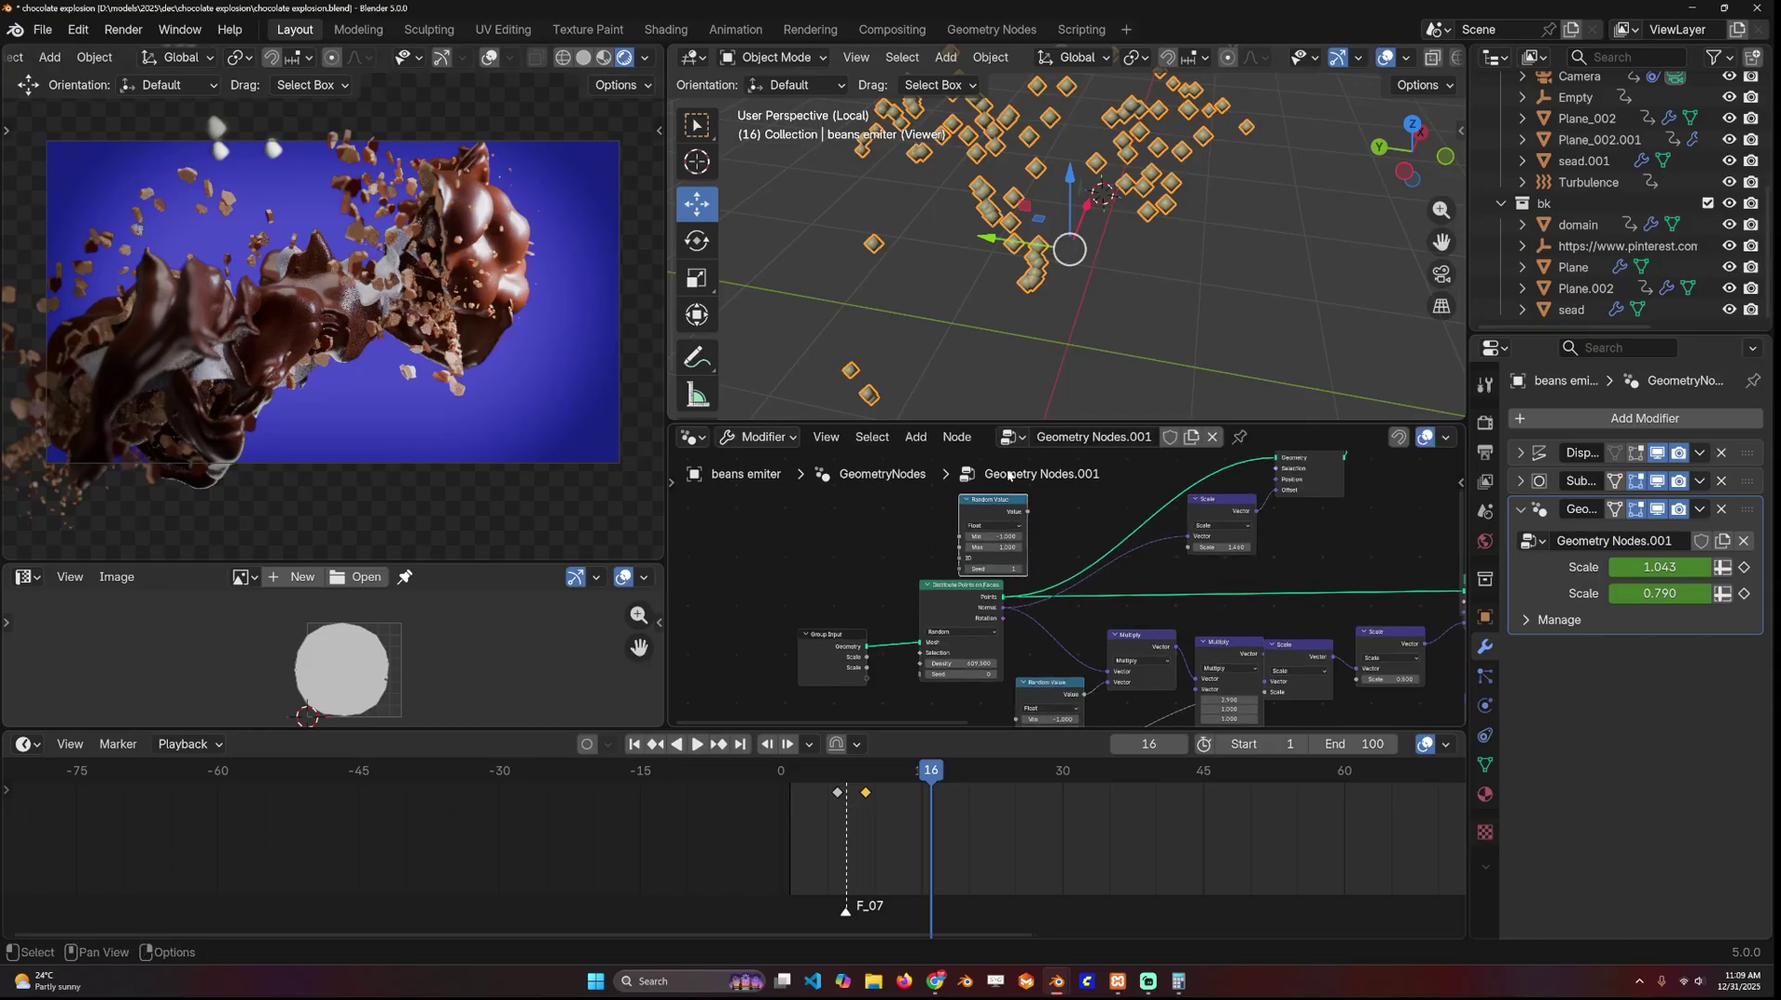
pyautogui.moveTo(1032, 523); pyautogui.dragTo(1031, 558, button='middle')
pyautogui.moveTo(1044, 260); pyautogui.dragTo(1190, 177, button='middle')
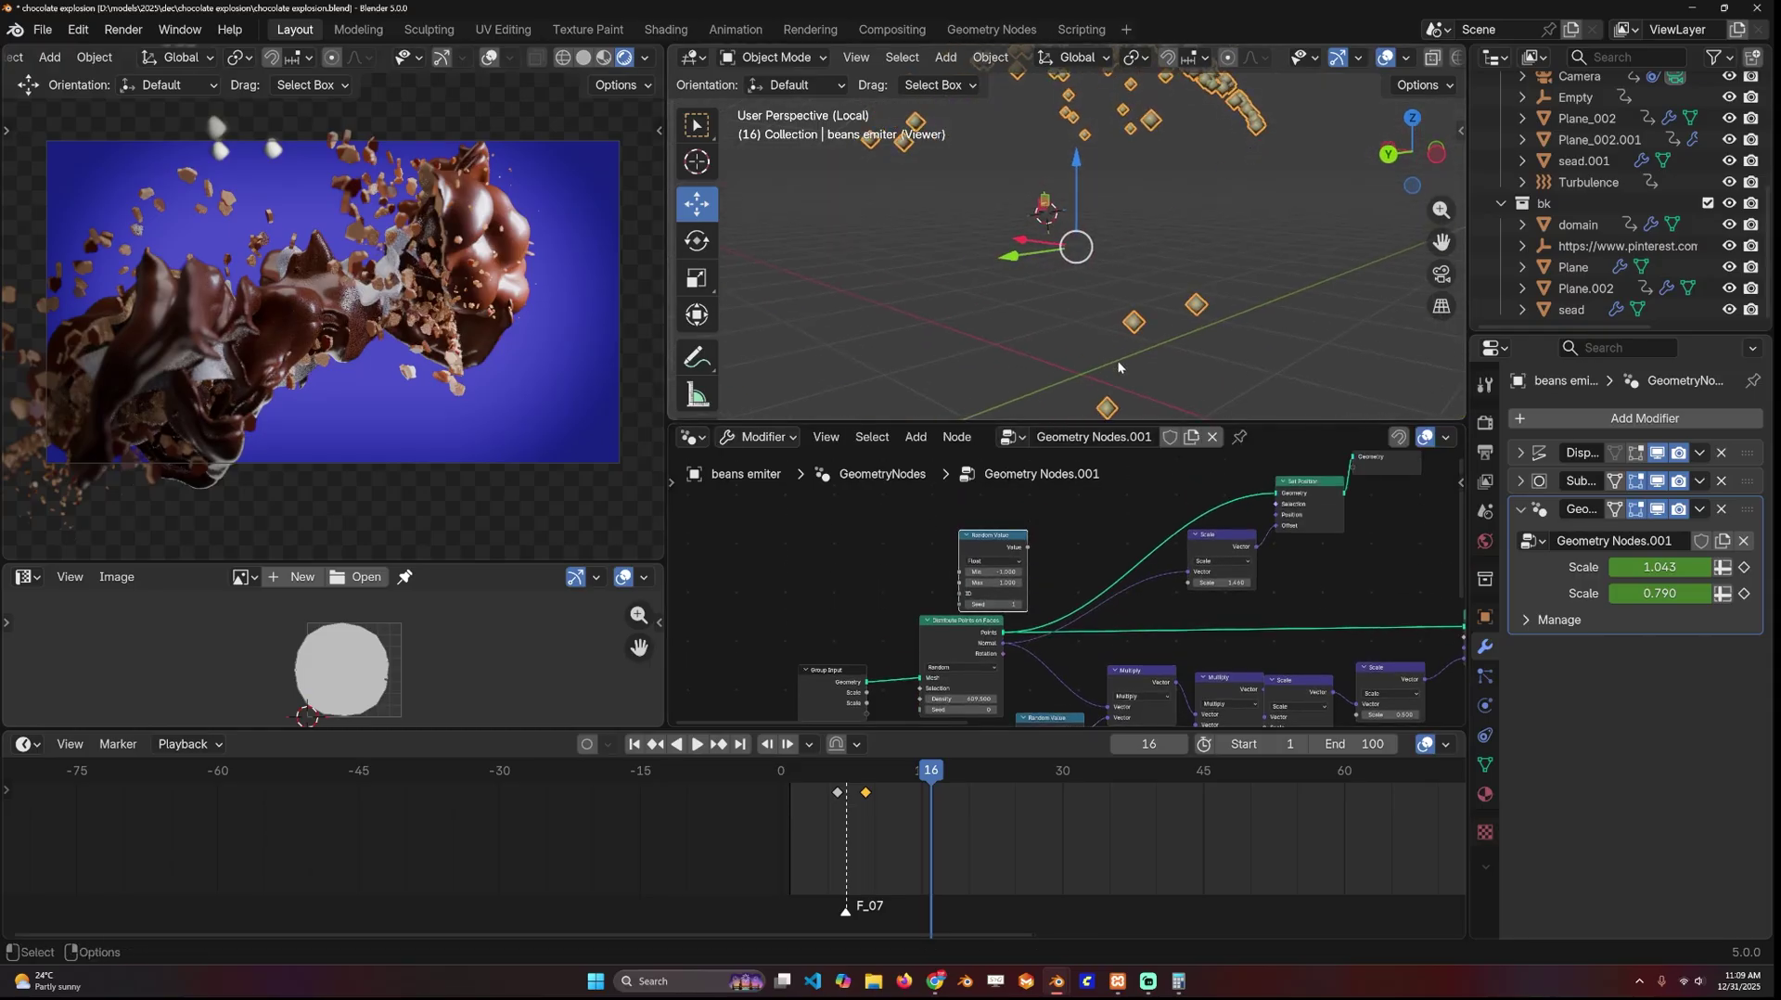
pyautogui.moveTo(1206, 463); pyautogui.dragTo(1166, 527, button='middle')
pyautogui.moveTo(1196, 646); pyautogui.dragTo(1148, 647)
pyautogui.moveTo(1171, 188); pyautogui.dragTo(1036, 172, button='middle')
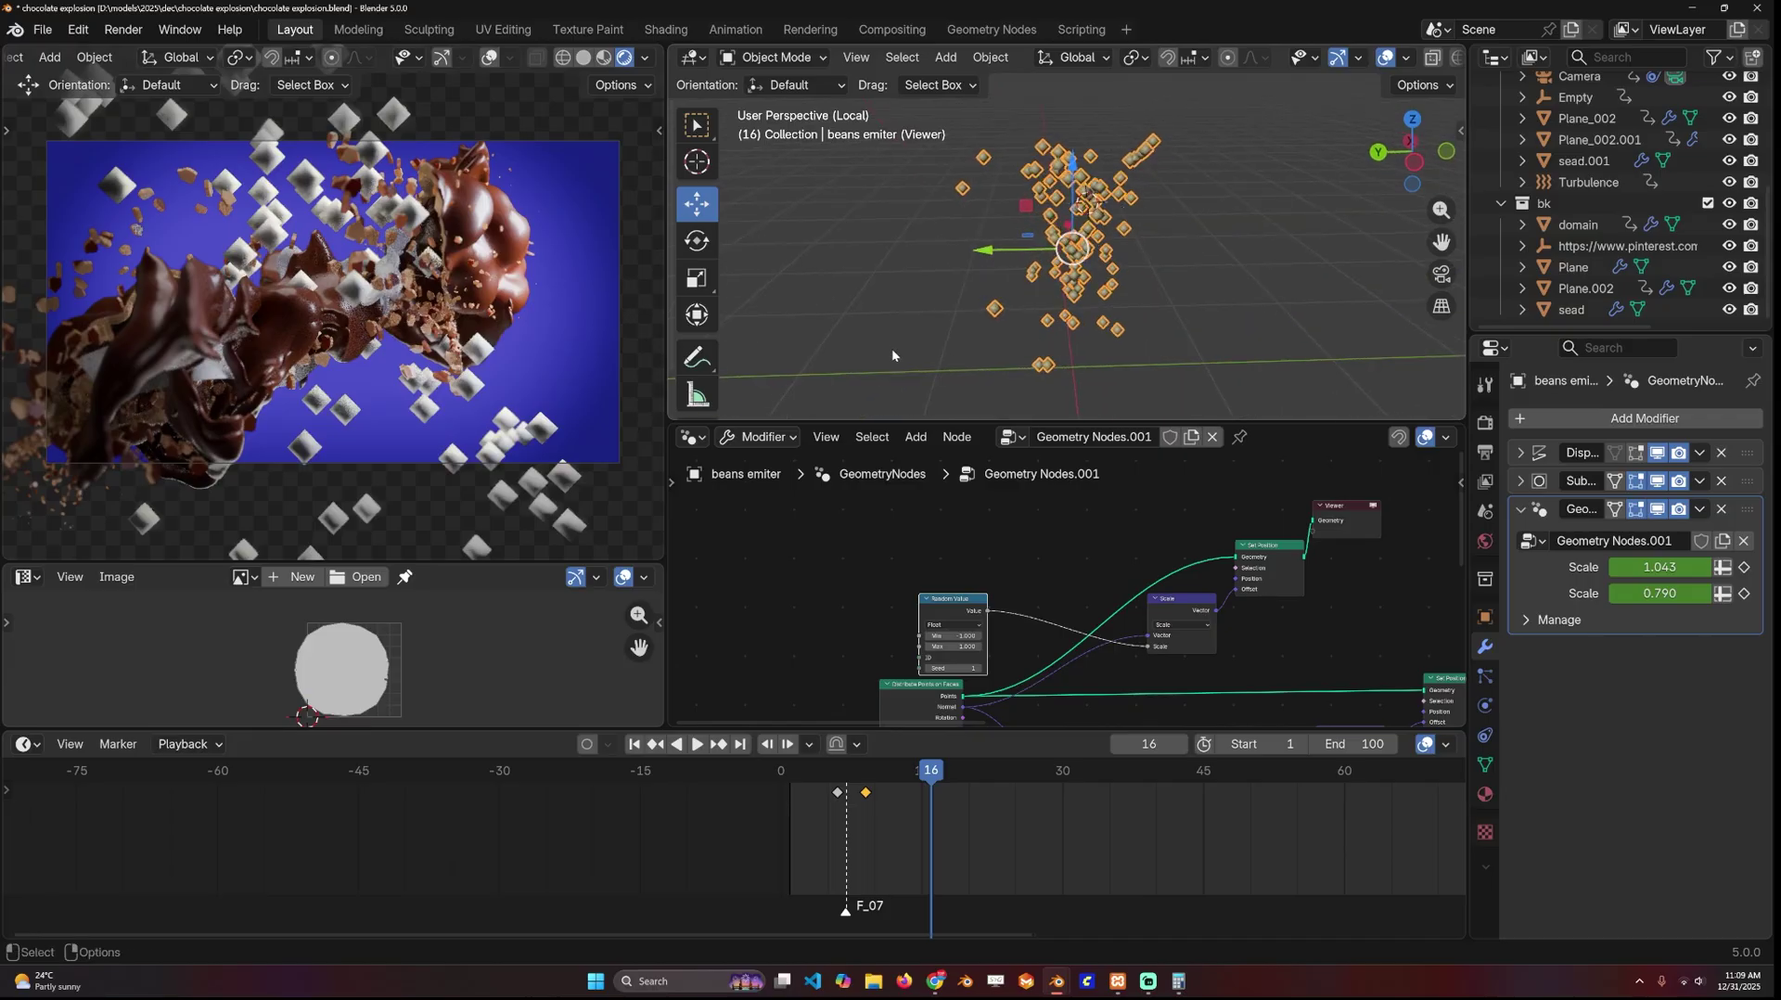
# - Move the Scale node on the normals aside and place a duplicate of it in the offset chain
pyautogui.moveTo(1191, 609); pyautogui.dragTo(1209, 563)
pyautogui.hotkey('shift', 'd')
pyautogui.click(1144, 555)
pyautogui.scroll(-5, 1147, 566)
pyautogui.scroll(5, 1308, 616)
# - Preview the original Set Position node's output in the Viewer
pyautogui.moveTo(1312, 617); pyautogui.dragTo(1011, 537, button='middle')
pyautogui.keyDown('ctrl'); pyautogui.keyDown('shift'); pyautogui.click(1037, 585); pyautogui.keyUp('shift'); pyautogui.keyUp('ctrl')
pyautogui.scroll(-4, 1058, 607)
pyautogui.moveTo(1095, 607); pyautogui.dragTo(946, 495, button='middle')
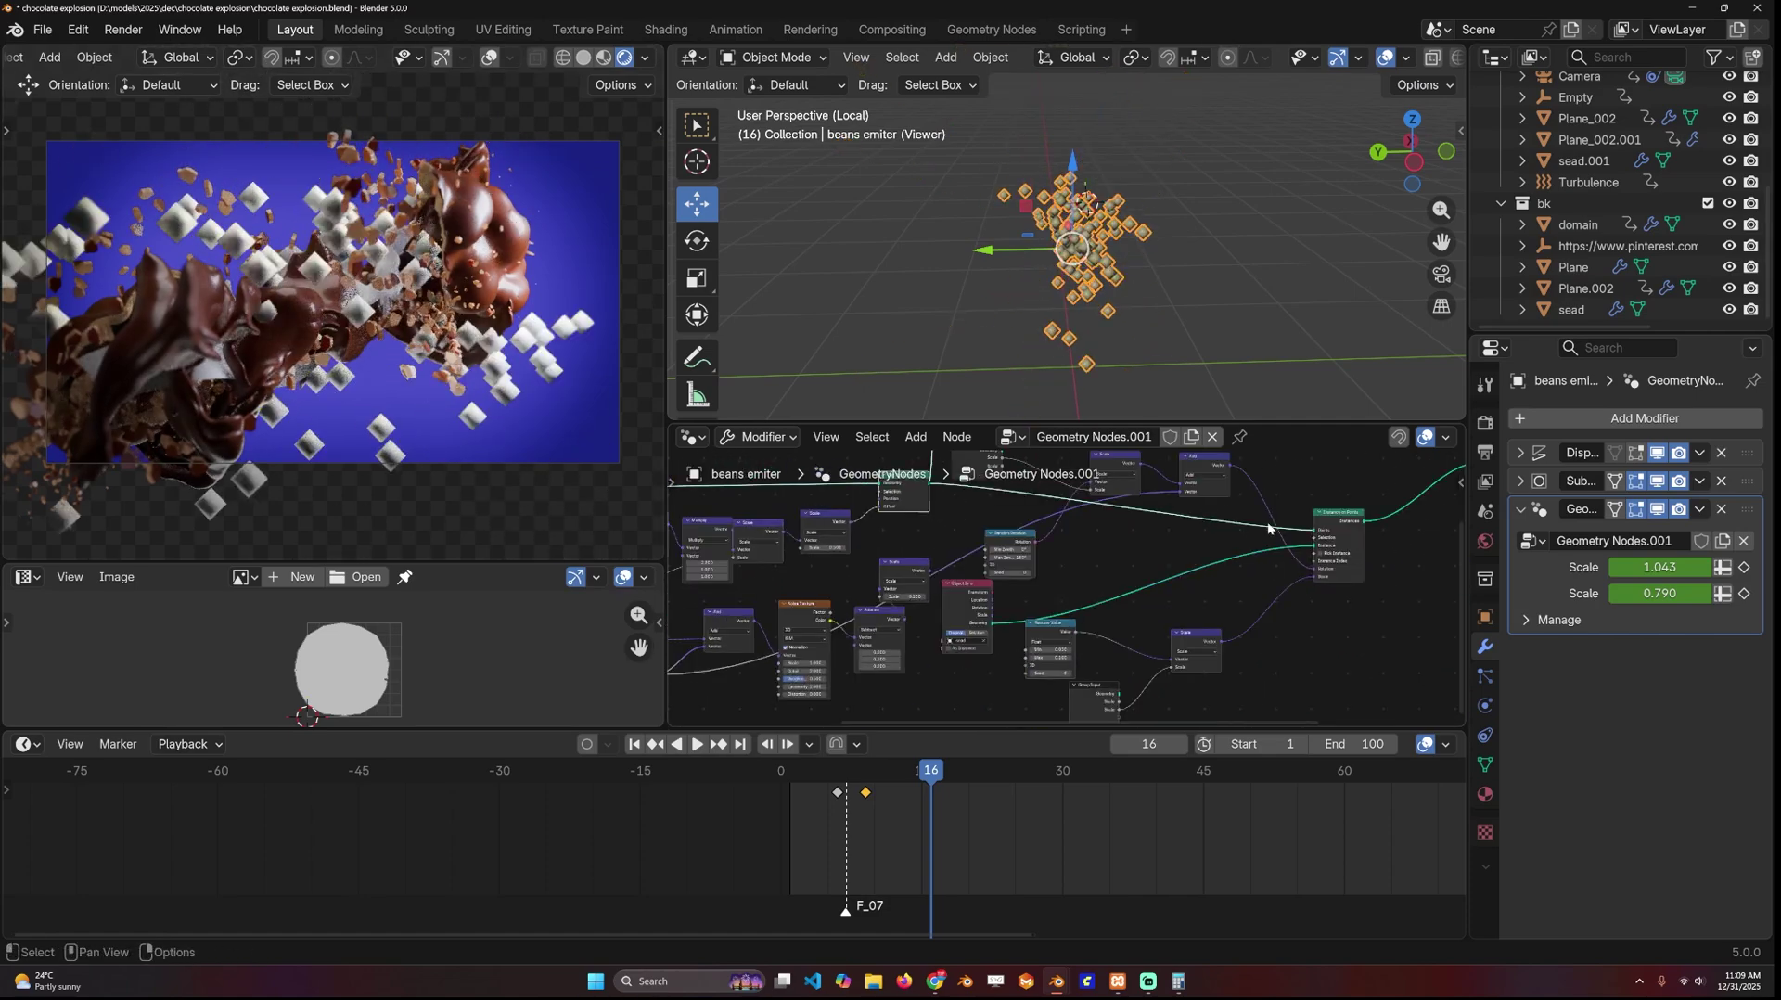
# - Preview the Instance on Points output and examine the bean instances and the nodes driving their rotation
pyautogui.keyDown('ctrl'); pyautogui.keyDown('shift'); pyautogui.click(1339, 513); pyautogui.keyUp('shift'); pyautogui.keyUp('ctrl')
pyautogui.scroll(5, 1067, 239)
pyautogui.moveTo(1066, 239); pyautogui.dragTo(1164, 237, button='middle')
pyautogui.scroll(3, 1164, 237)
pyautogui.scroll(3, 1336, 588)
pyautogui.moveTo(1336, 588); pyautogui.dragTo(1246, 597, button='middle')
pyautogui.scroll(-4, 1295, 586)
pyautogui.scroll(2, 1246, 598)
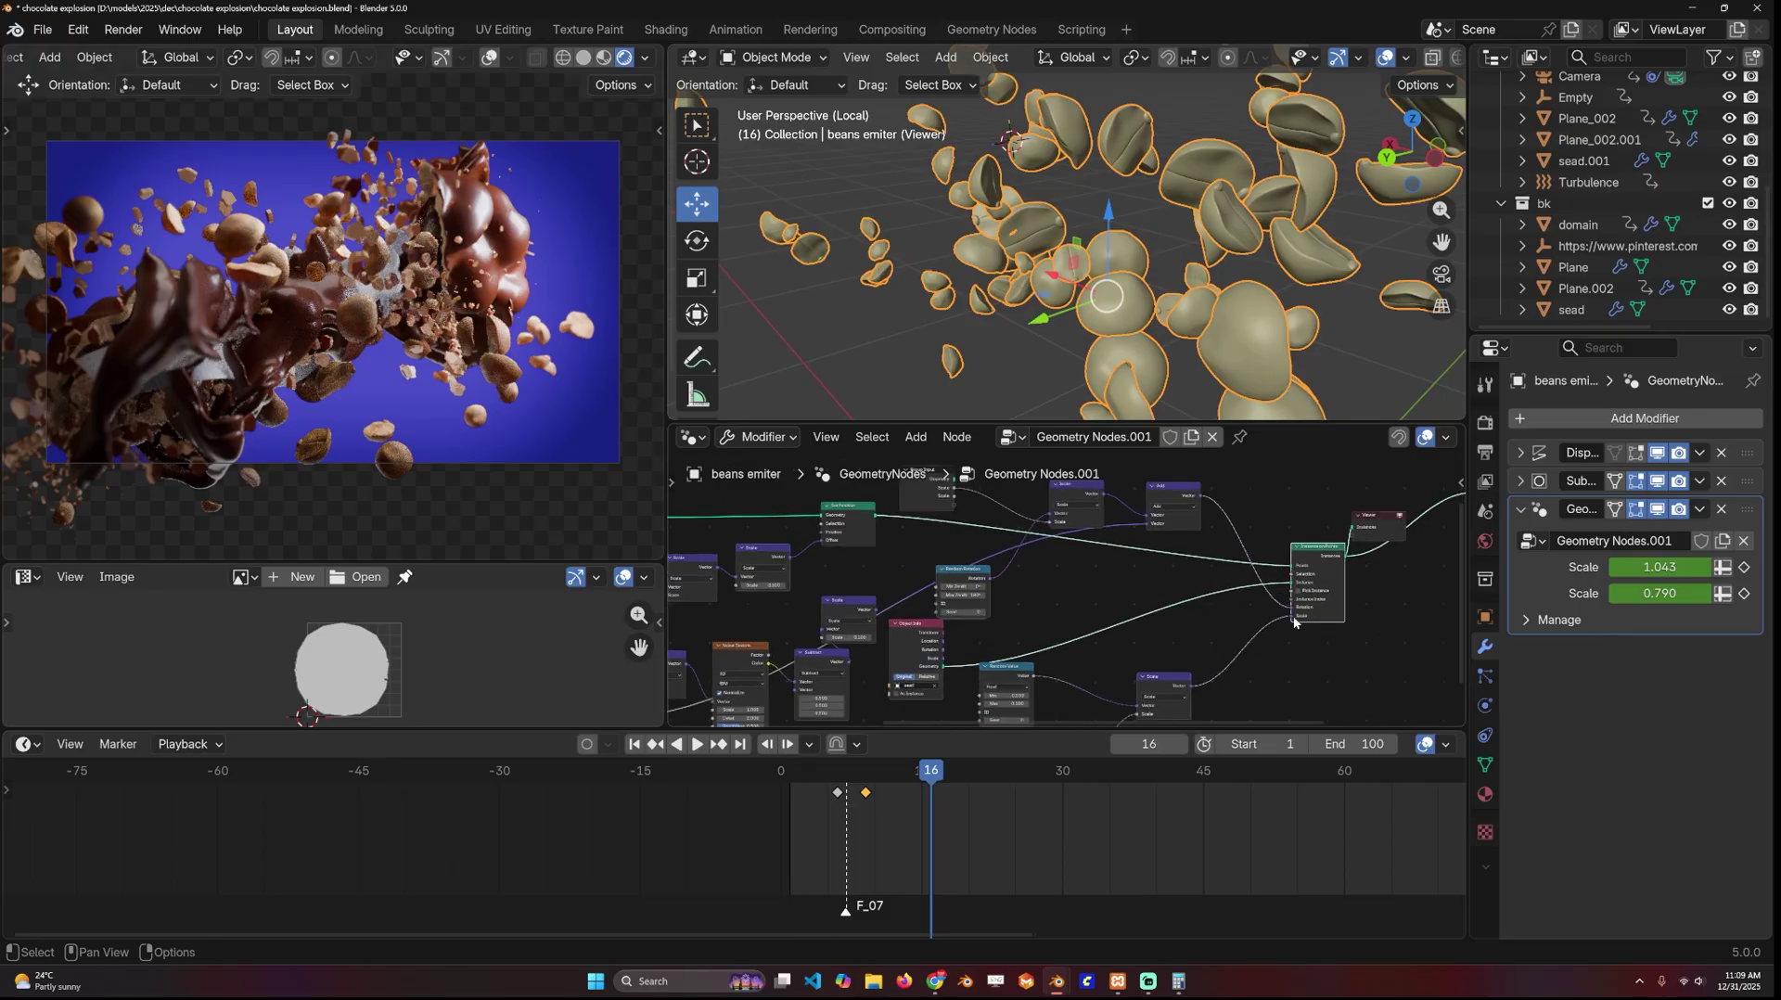
pyautogui.scroll(3, 1125, 610)
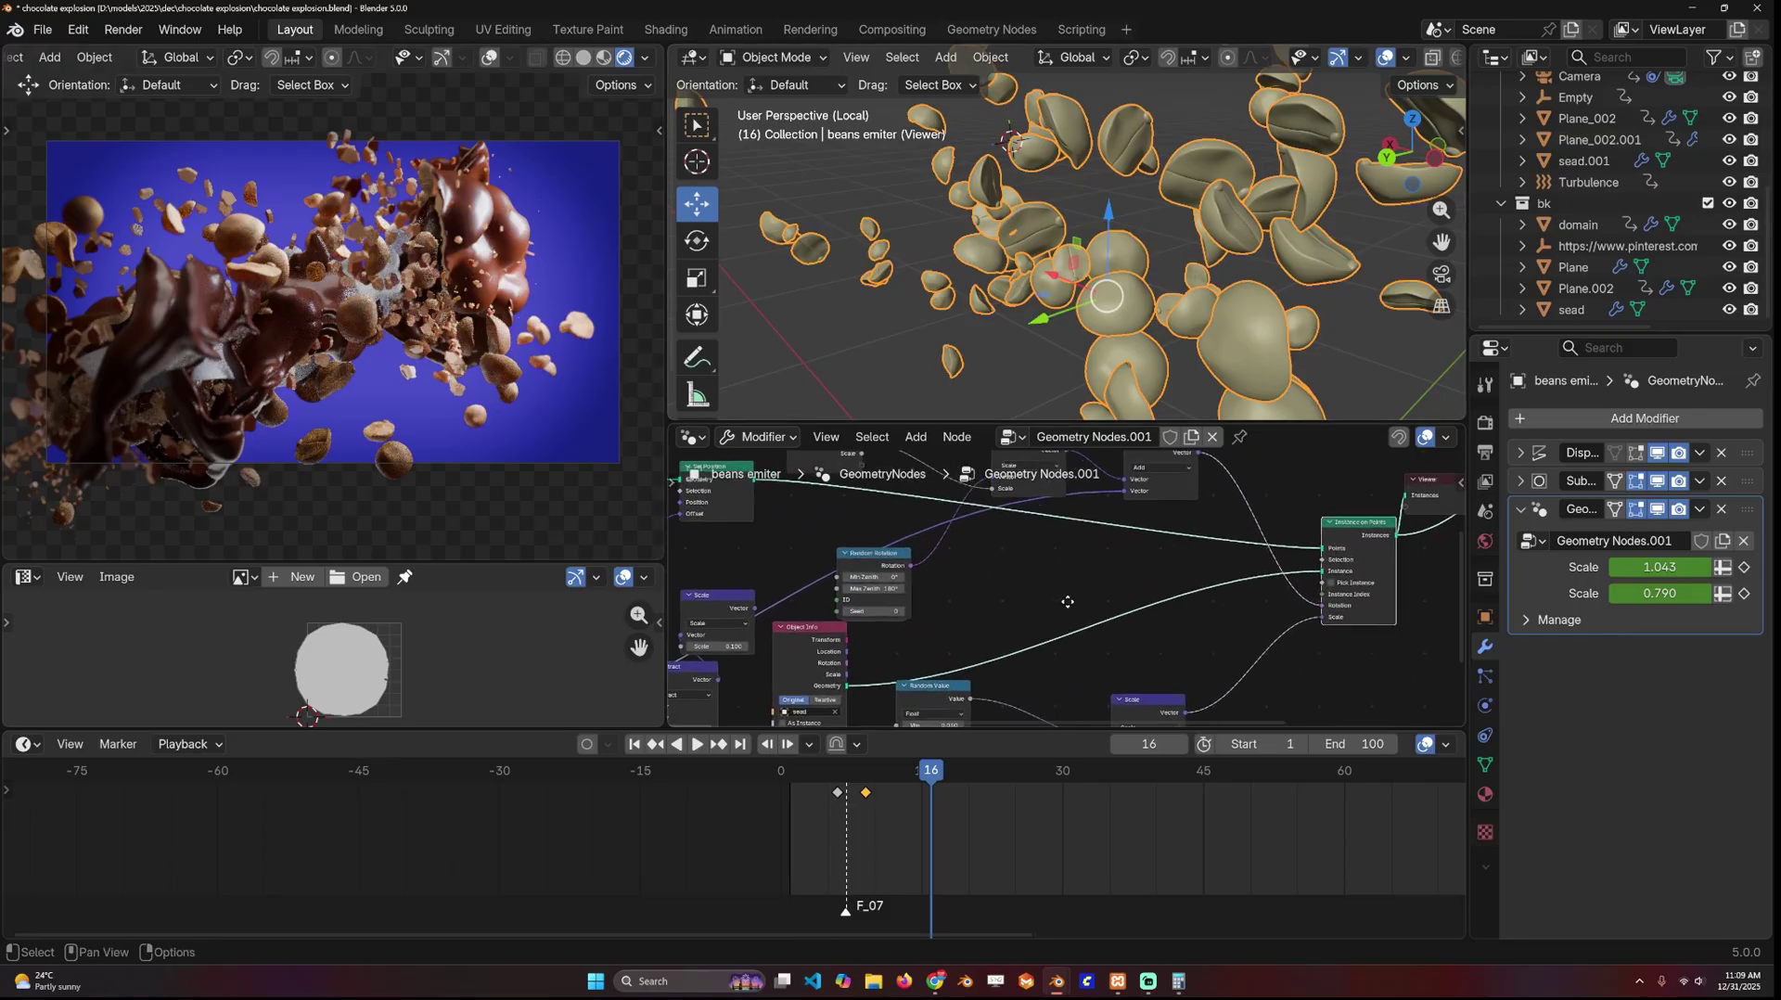
# - Add another Random Rotation node and connect it to the Rotation input of Instance on Points
pyautogui.hotkey('shift', 'a')
pyautogui.click(1002, 488)
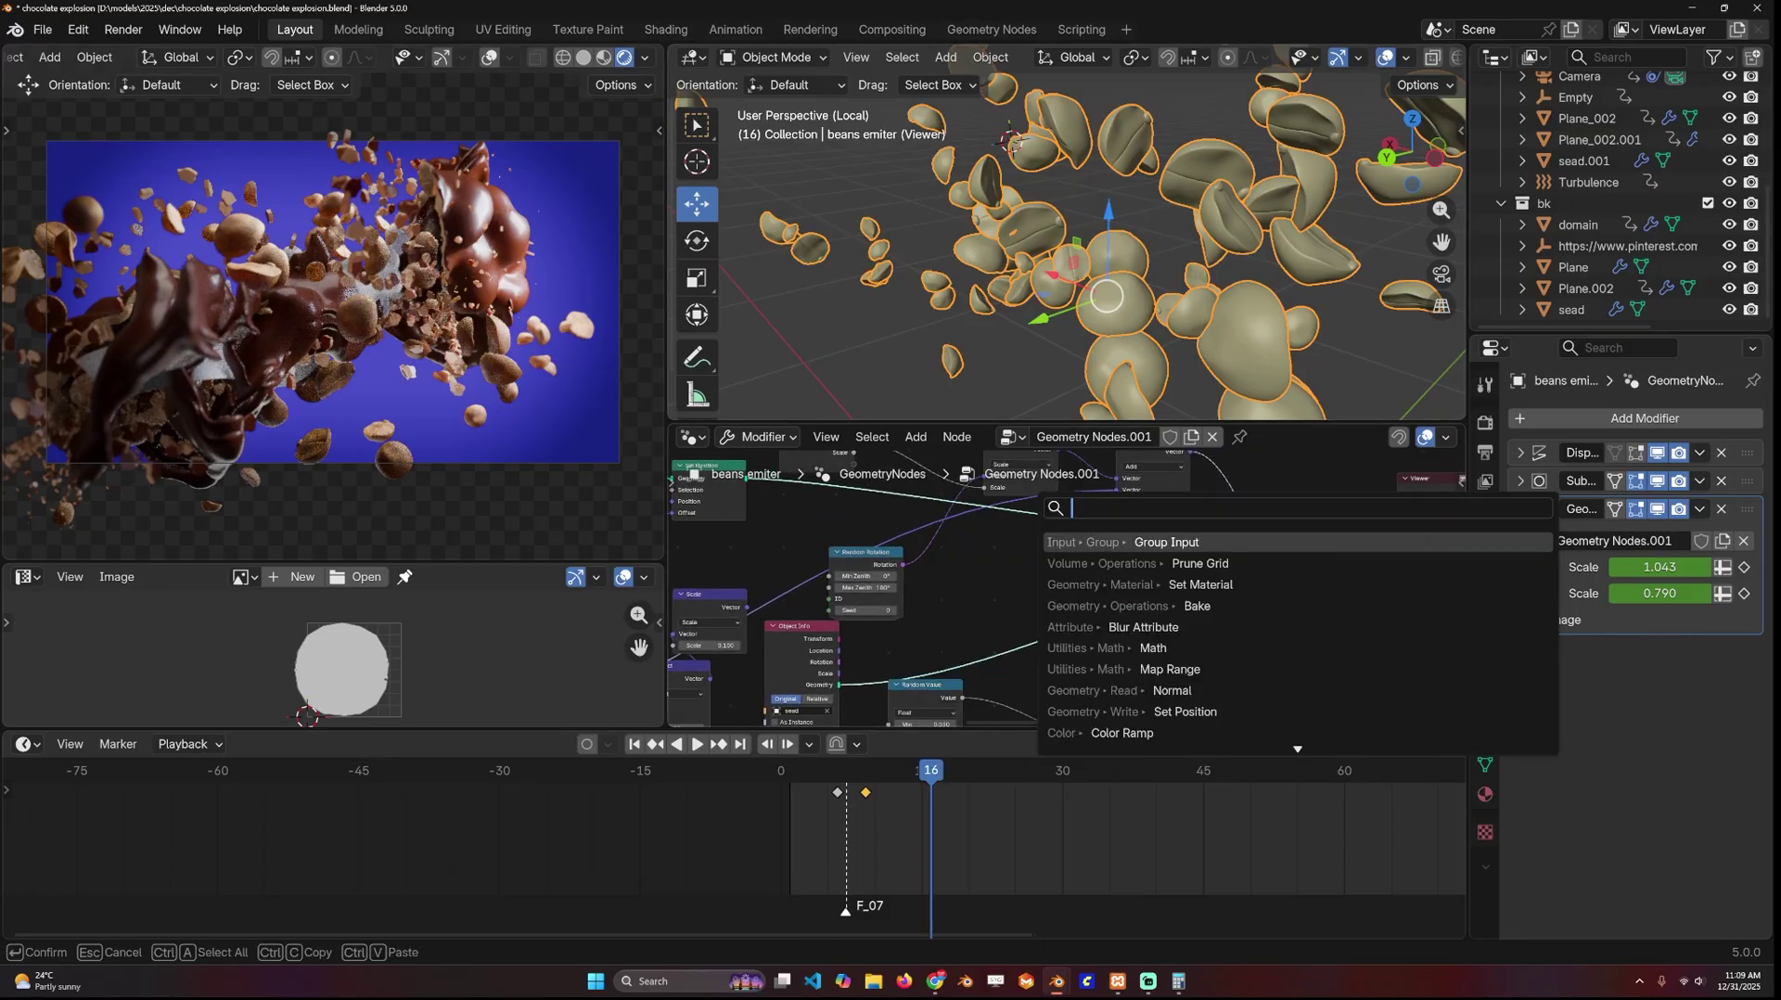
pyautogui.write('rand')
pyautogui.press('Down')
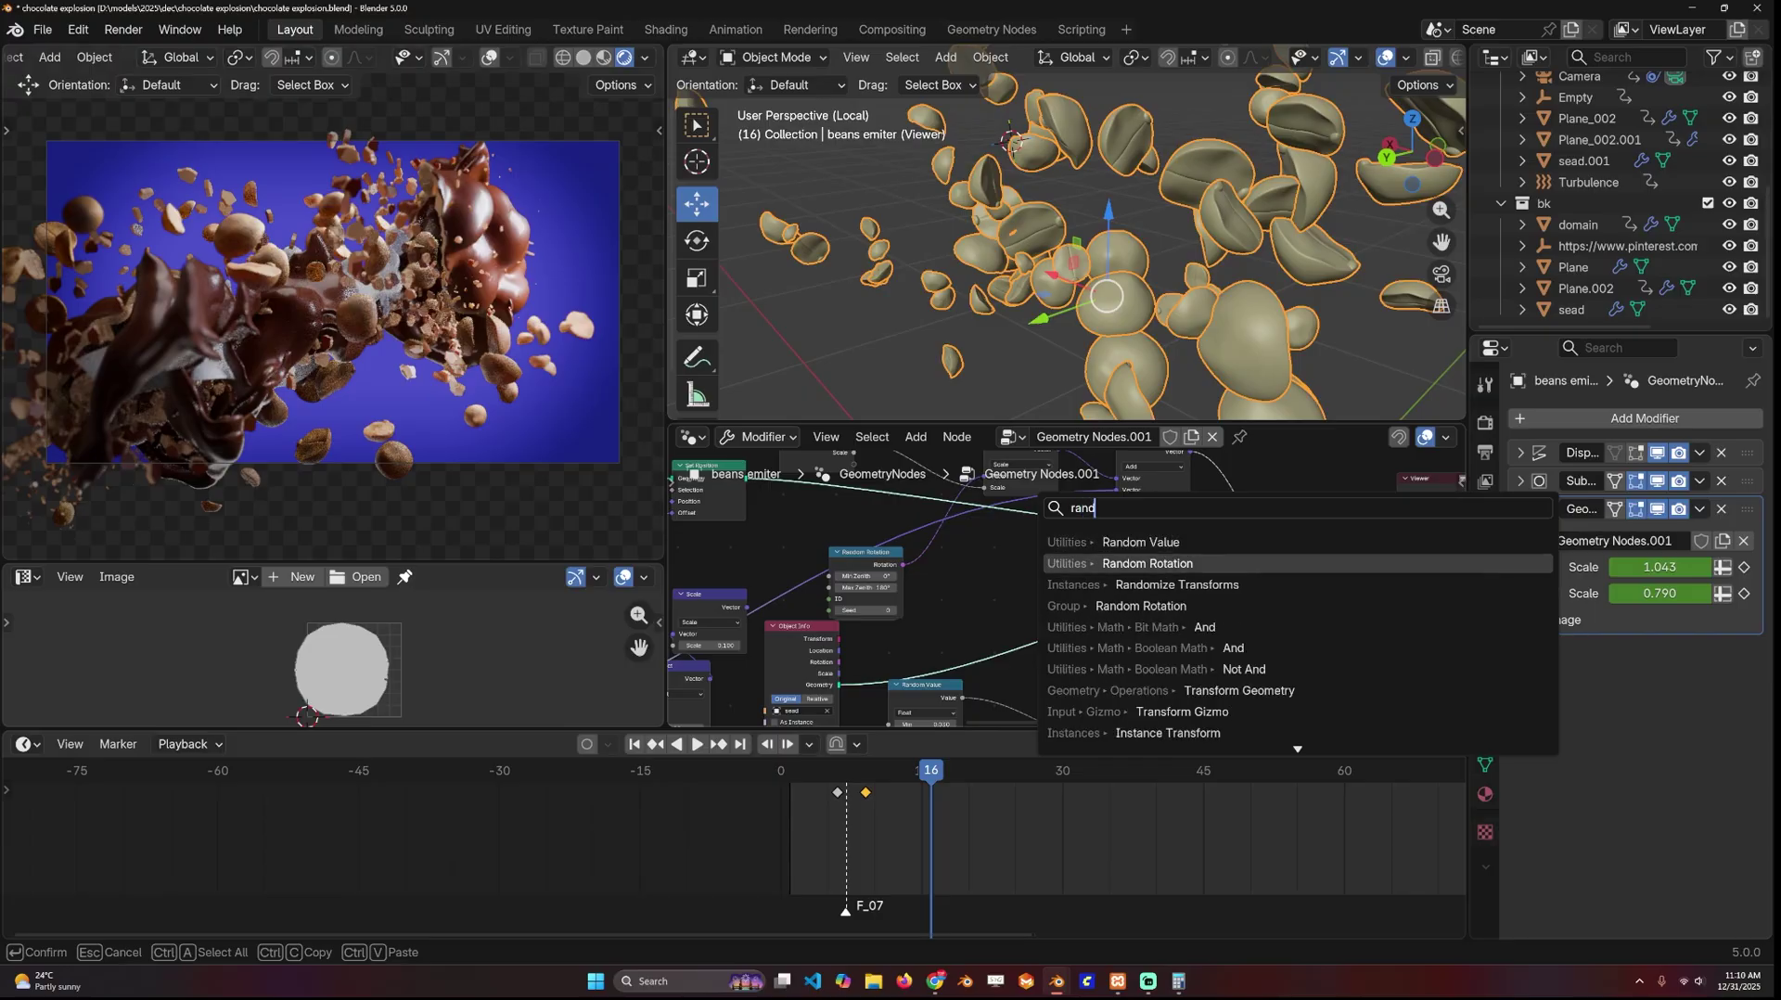
pyautogui.press('Return')
pyautogui.click(985, 557)
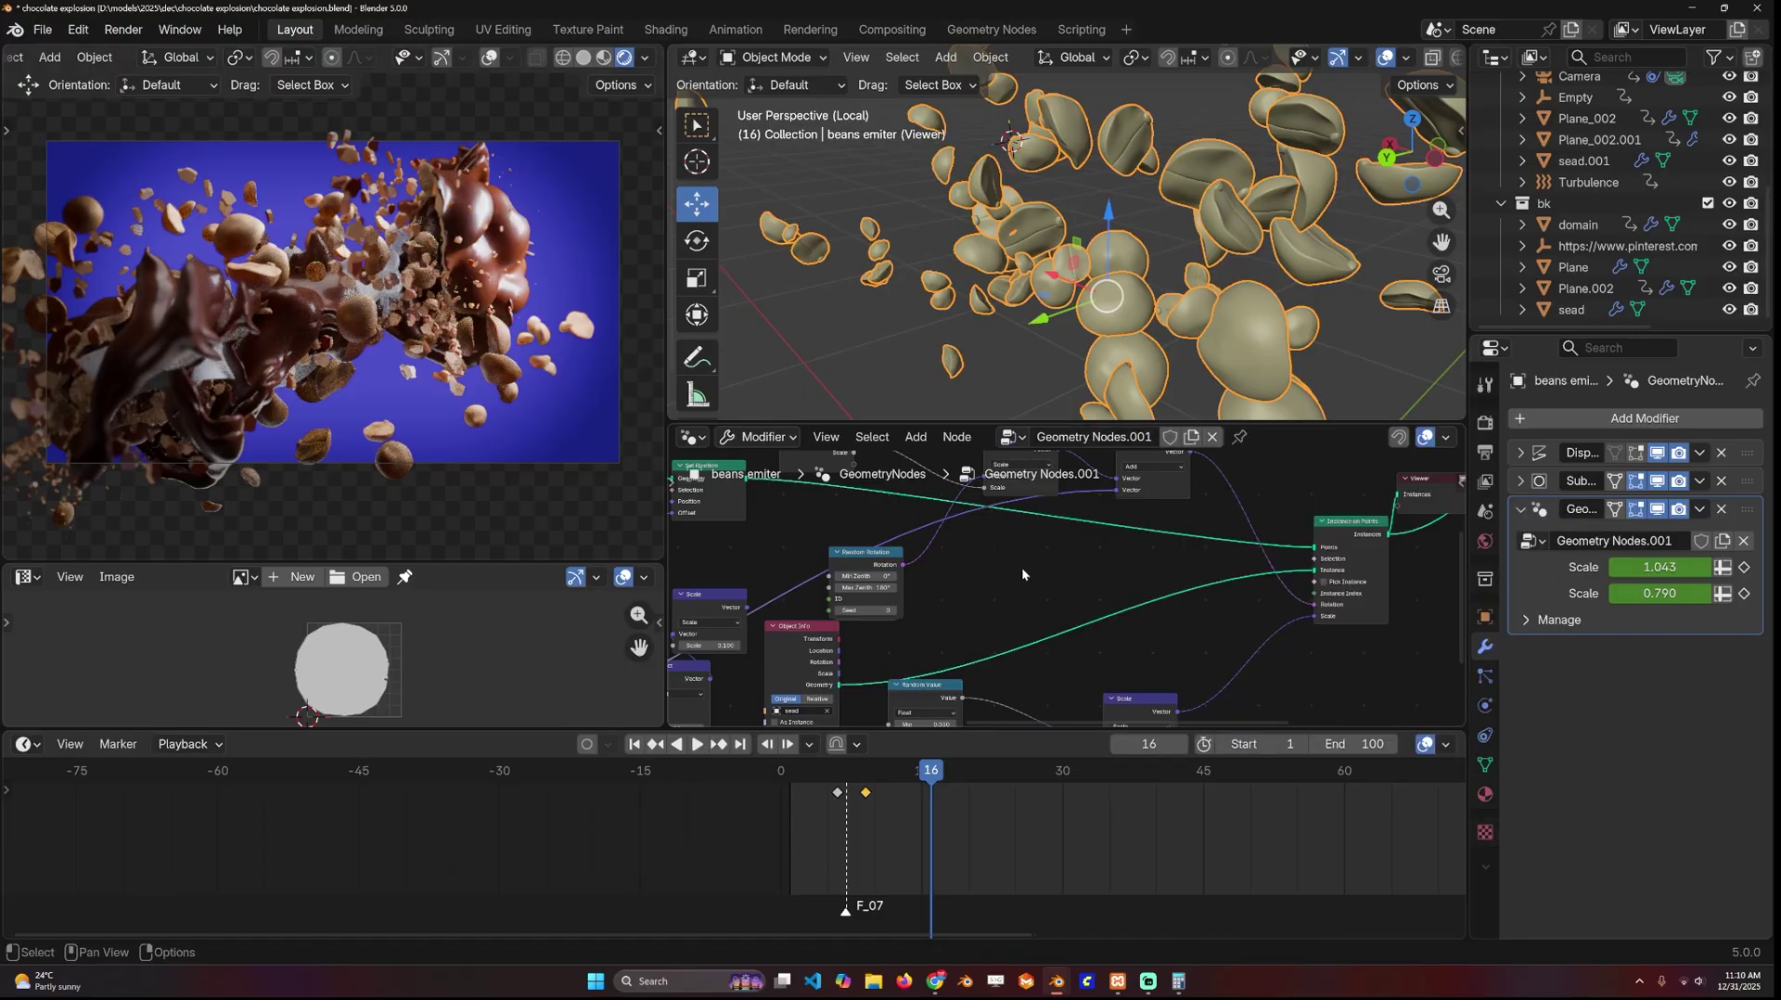
pyautogui.hotkey('shift', 'd')
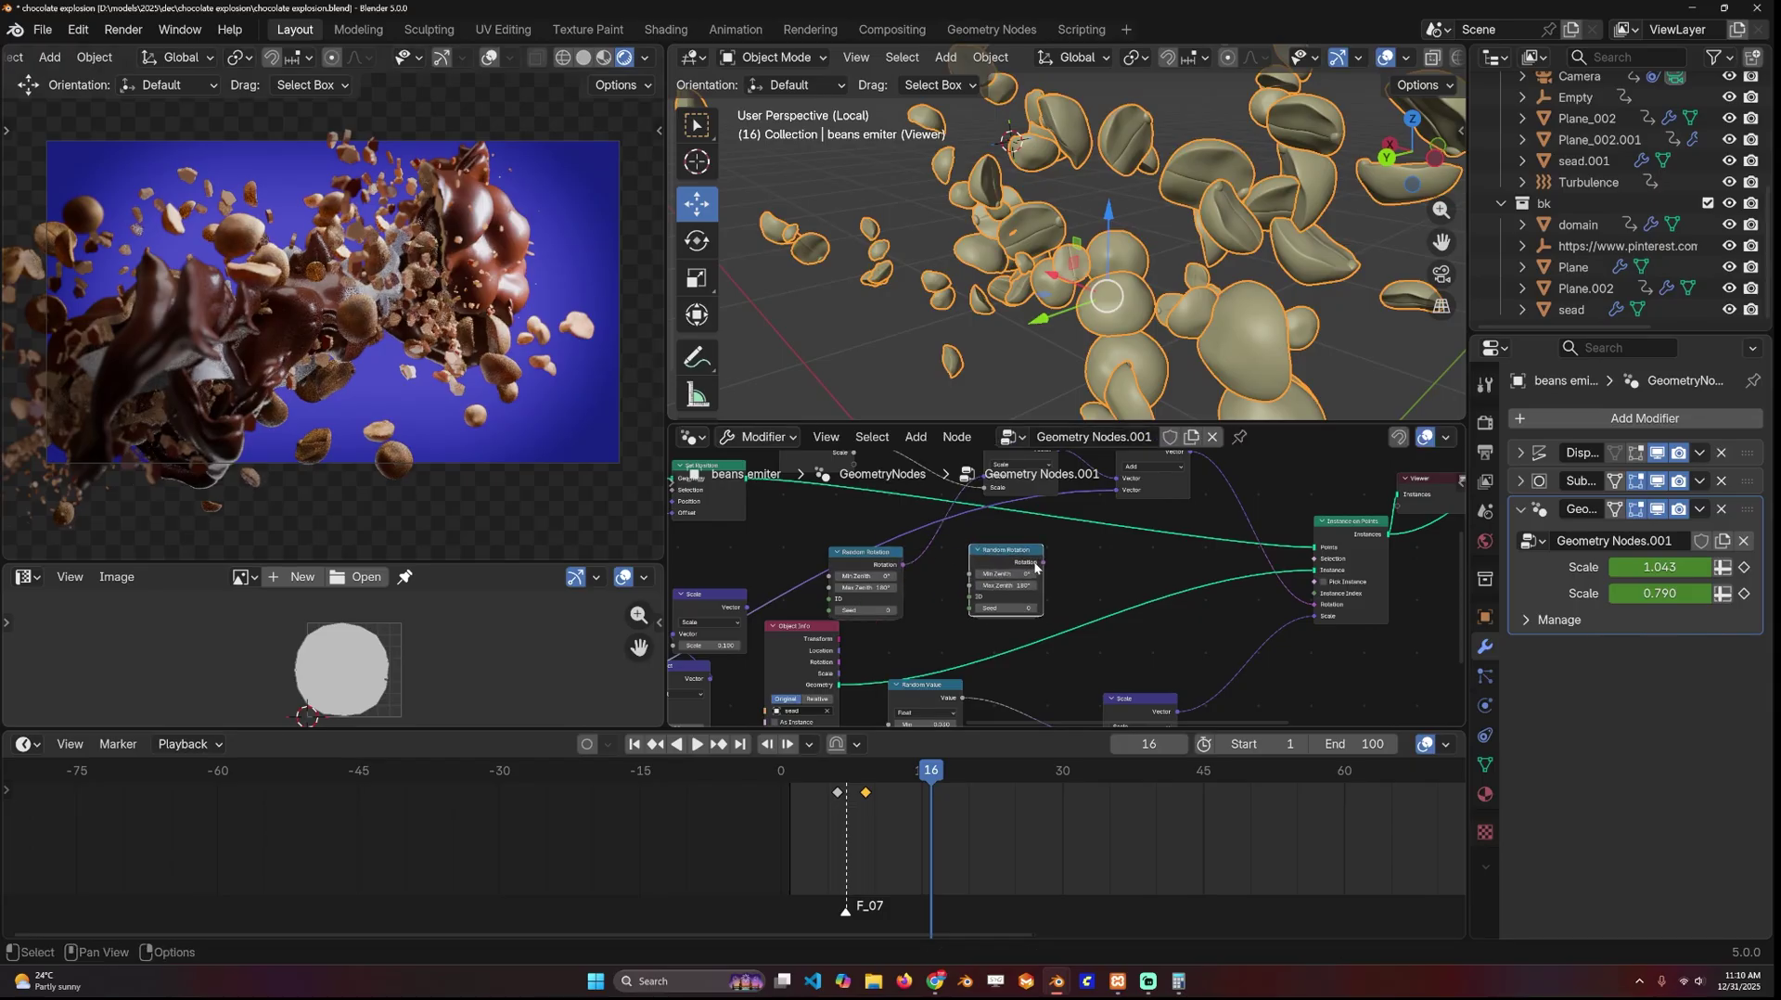
pyautogui.moveTo(1317, 603); pyautogui.dragTo(1315, 604)
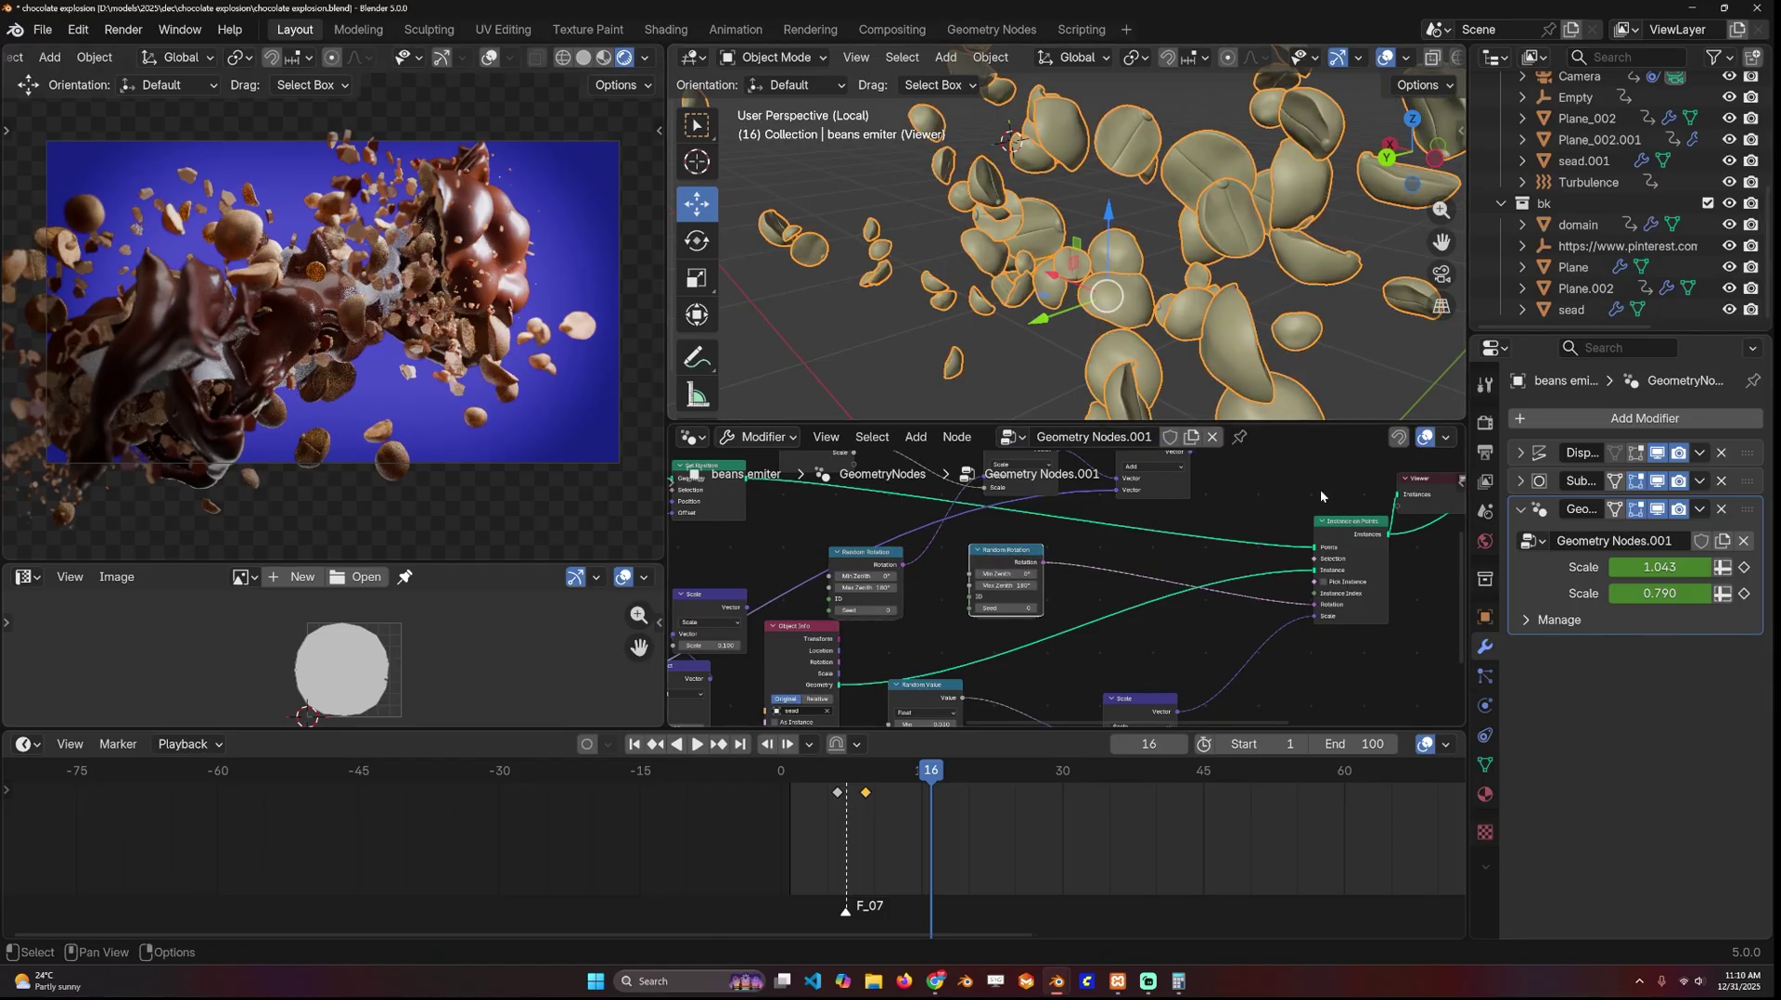
# - Adjust the new Random Rotation node's minimum and maximum zenith to about 34° and 71°
pyautogui.scroll(-4, 1160, 306)
pyautogui.moveTo(1159, 306); pyautogui.dragTo(1087, 313, button='middle')
pyautogui.scroll(5, 1048, 599)
pyautogui.moveTo(1061, 580); pyautogui.dragTo(1011, 600, button='middle')
pyautogui.moveTo(1117, 388); pyautogui.dragTo(1201, 371, button='middle')
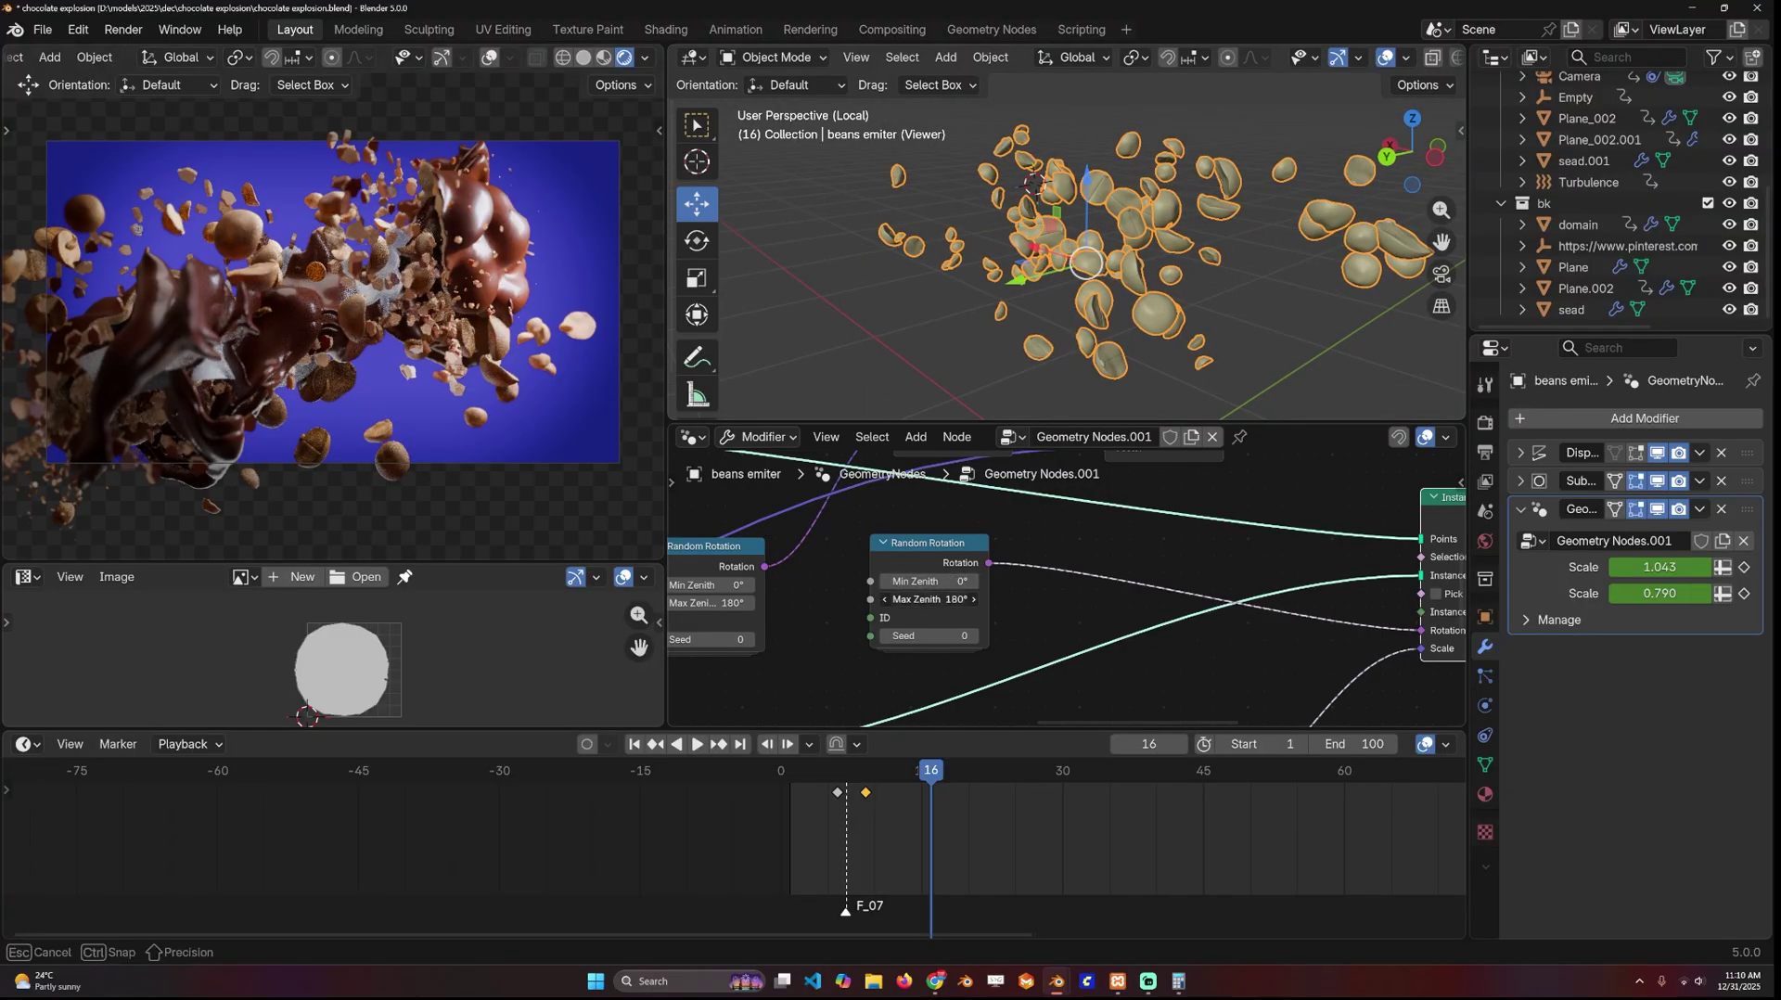
pyautogui.hotkey('shift', 'a')
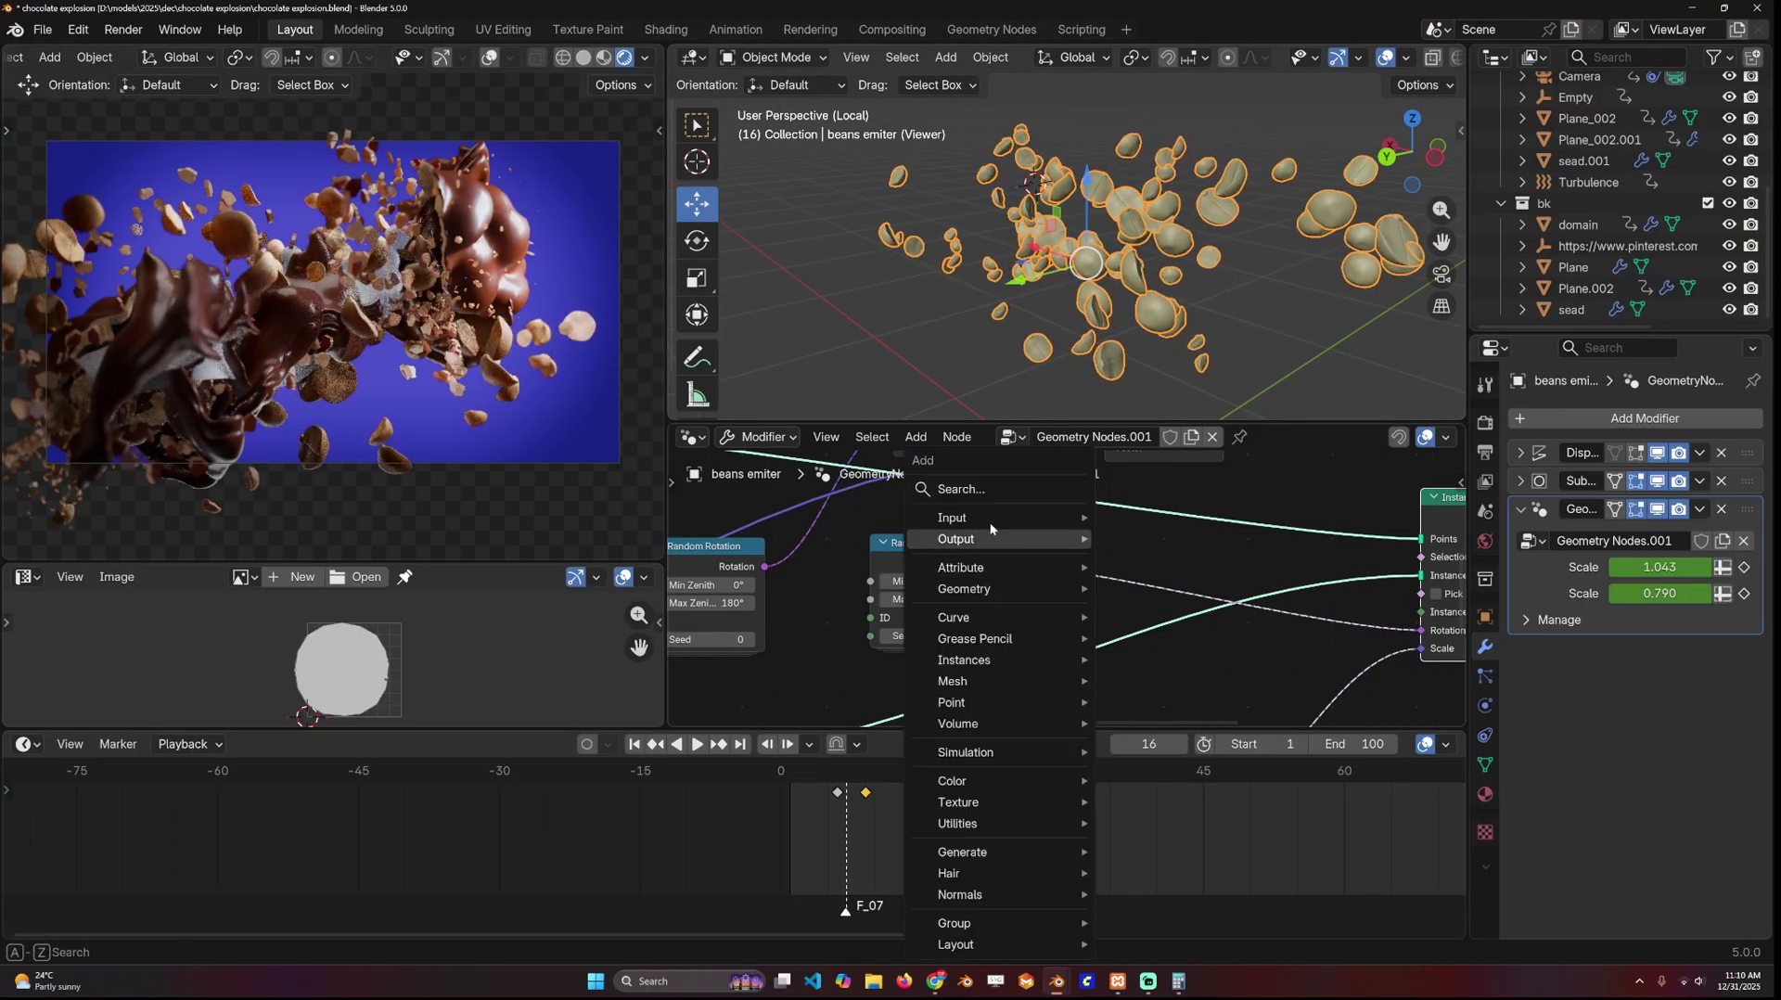
pyautogui.scroll(-4, 1189, 632)
pyautogui.moveTo(1177, 648); pyautogui.dragTo(1151, 697, button='middle')
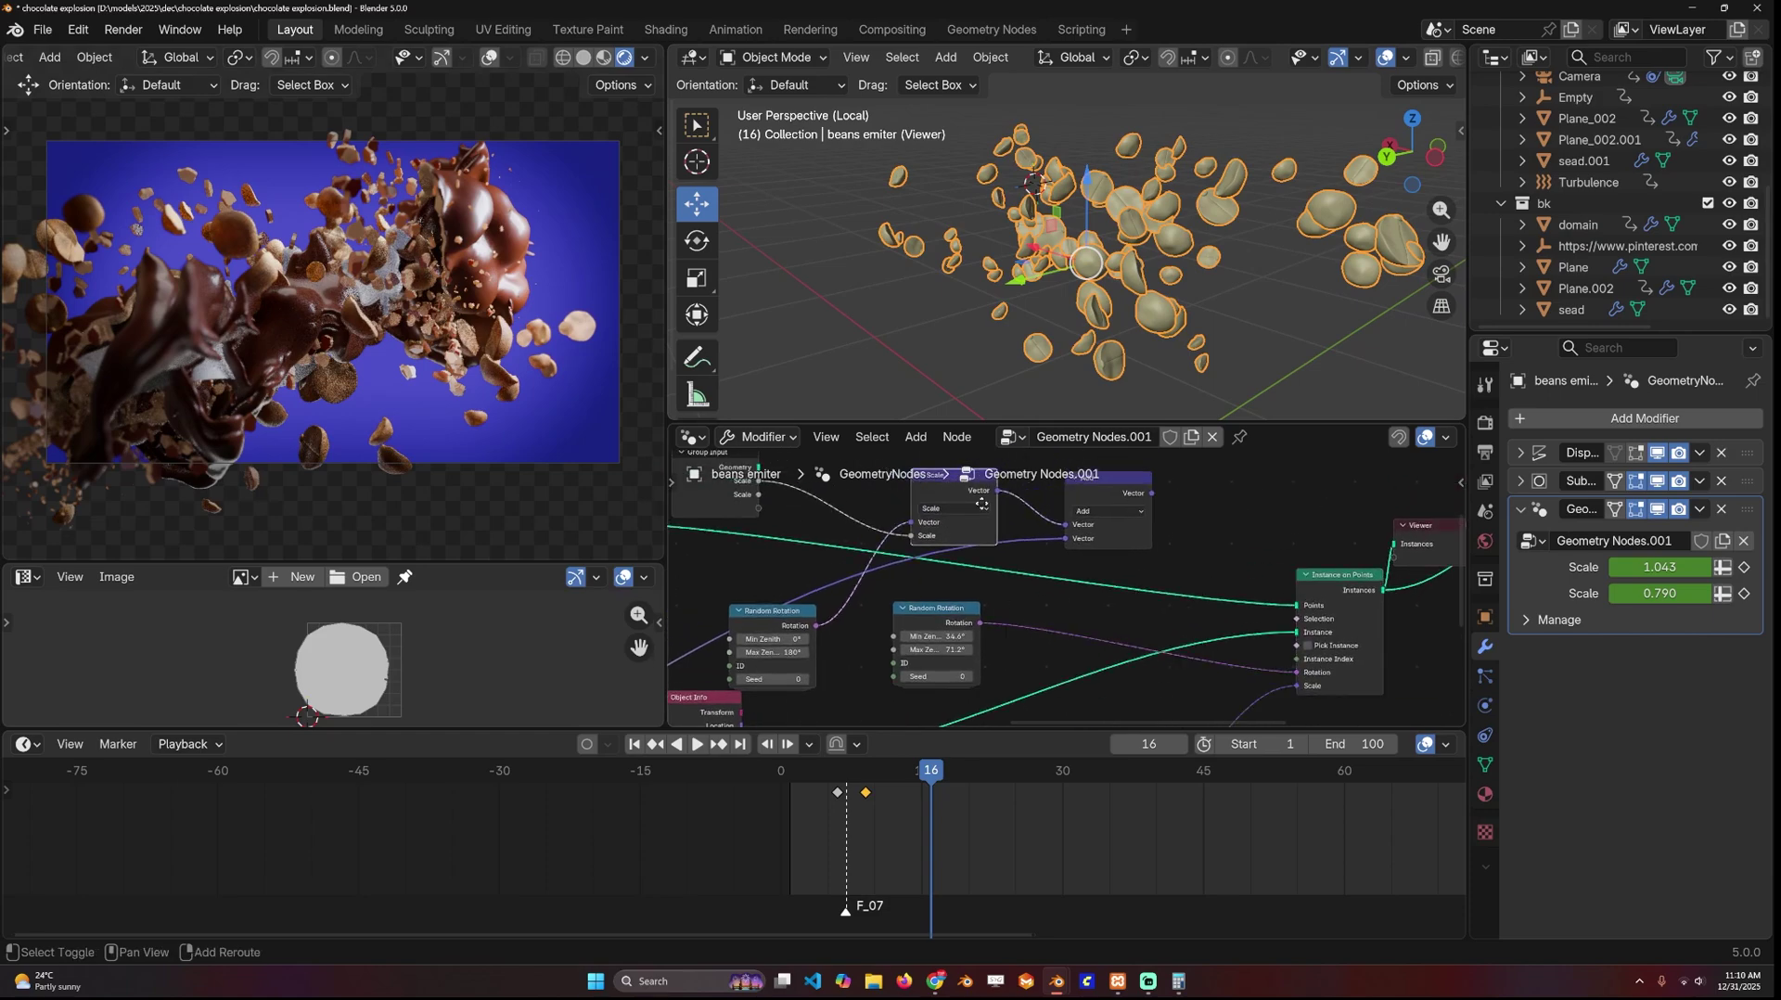
# - Insert a duplicated Scale node after the new Random Rotation node, adjust its factor, and play the animation
pyautogui.click(967, 485)
pyautogui.hotkey('shift', 'd')
pyautogui.click(1078, 622)
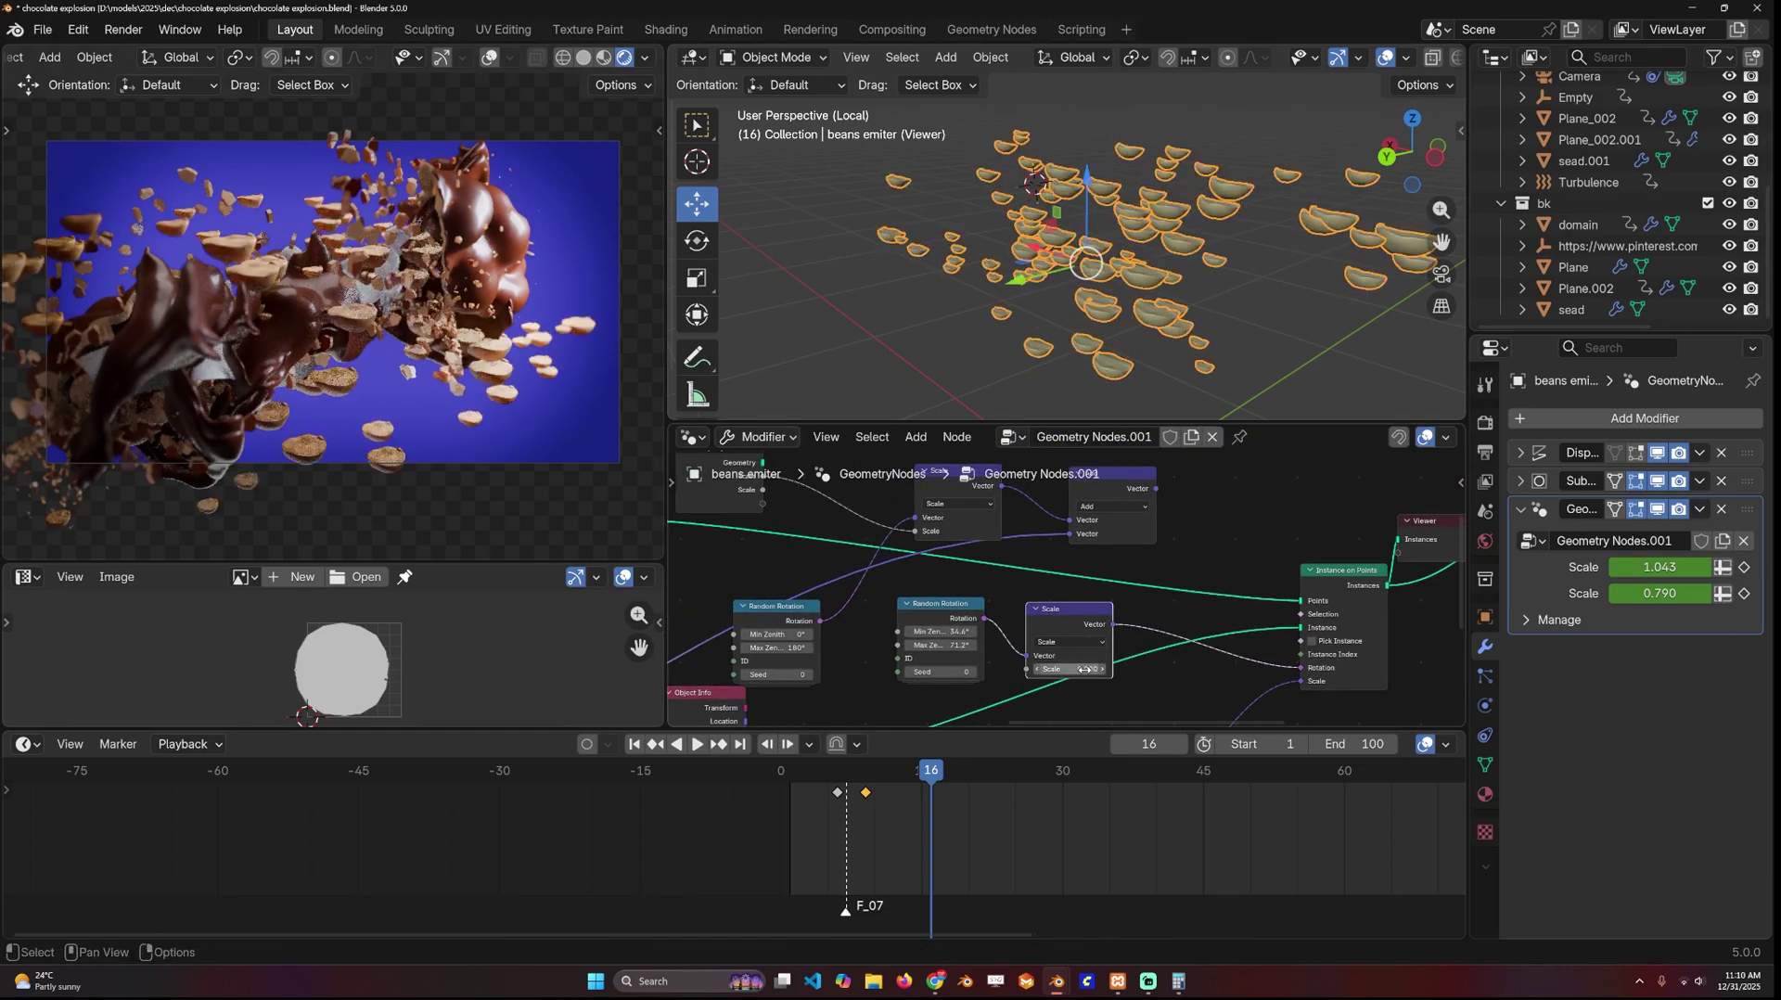
pyautogui.moveTo(1076, 668); pyautogui.dragTo(1076, 667)
pyautogui.scroll(-2, 1035, 590)
pyautogui.press('space')
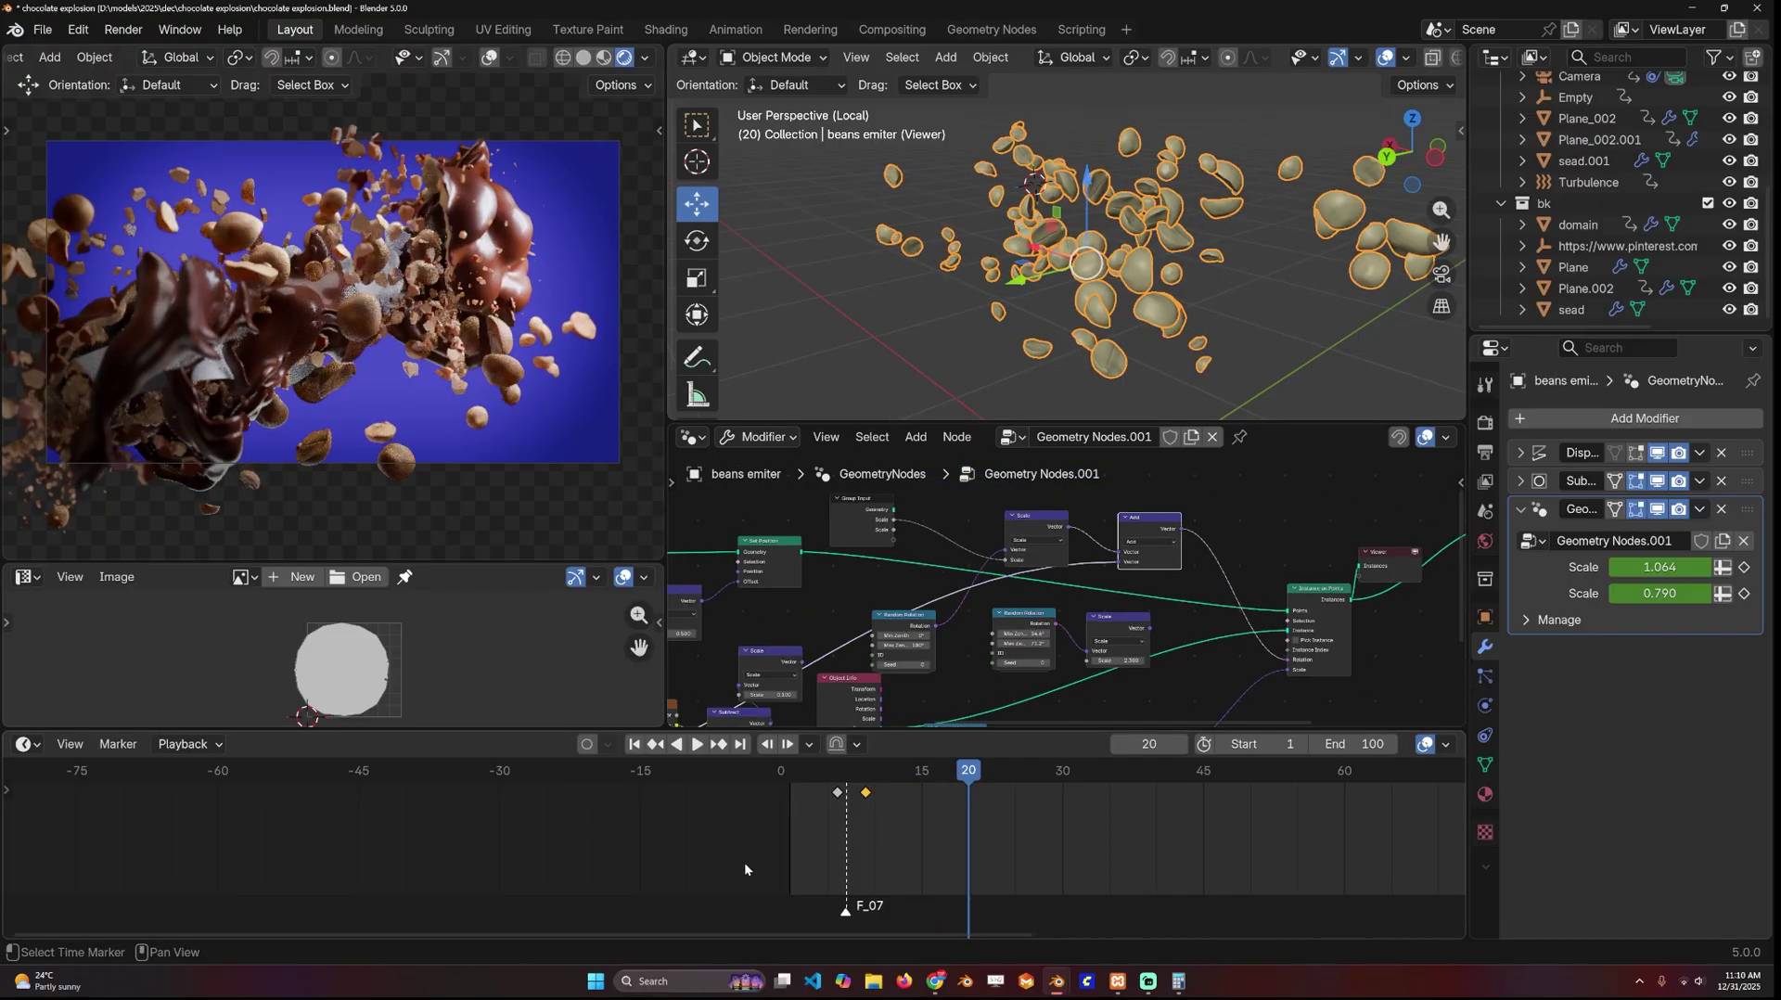
# - Play the animation and reconnect the Scale node after the new Random Rotation to the Rotation input of Instance on Points
pyautogui.press('space')
pyautogui.moveTo(1156, 645); pyautogui.dragTo(1231, 610, button='middle')
pyautogui.moveTo(1319, 614); pyautogui.dragTo(1277, 603)
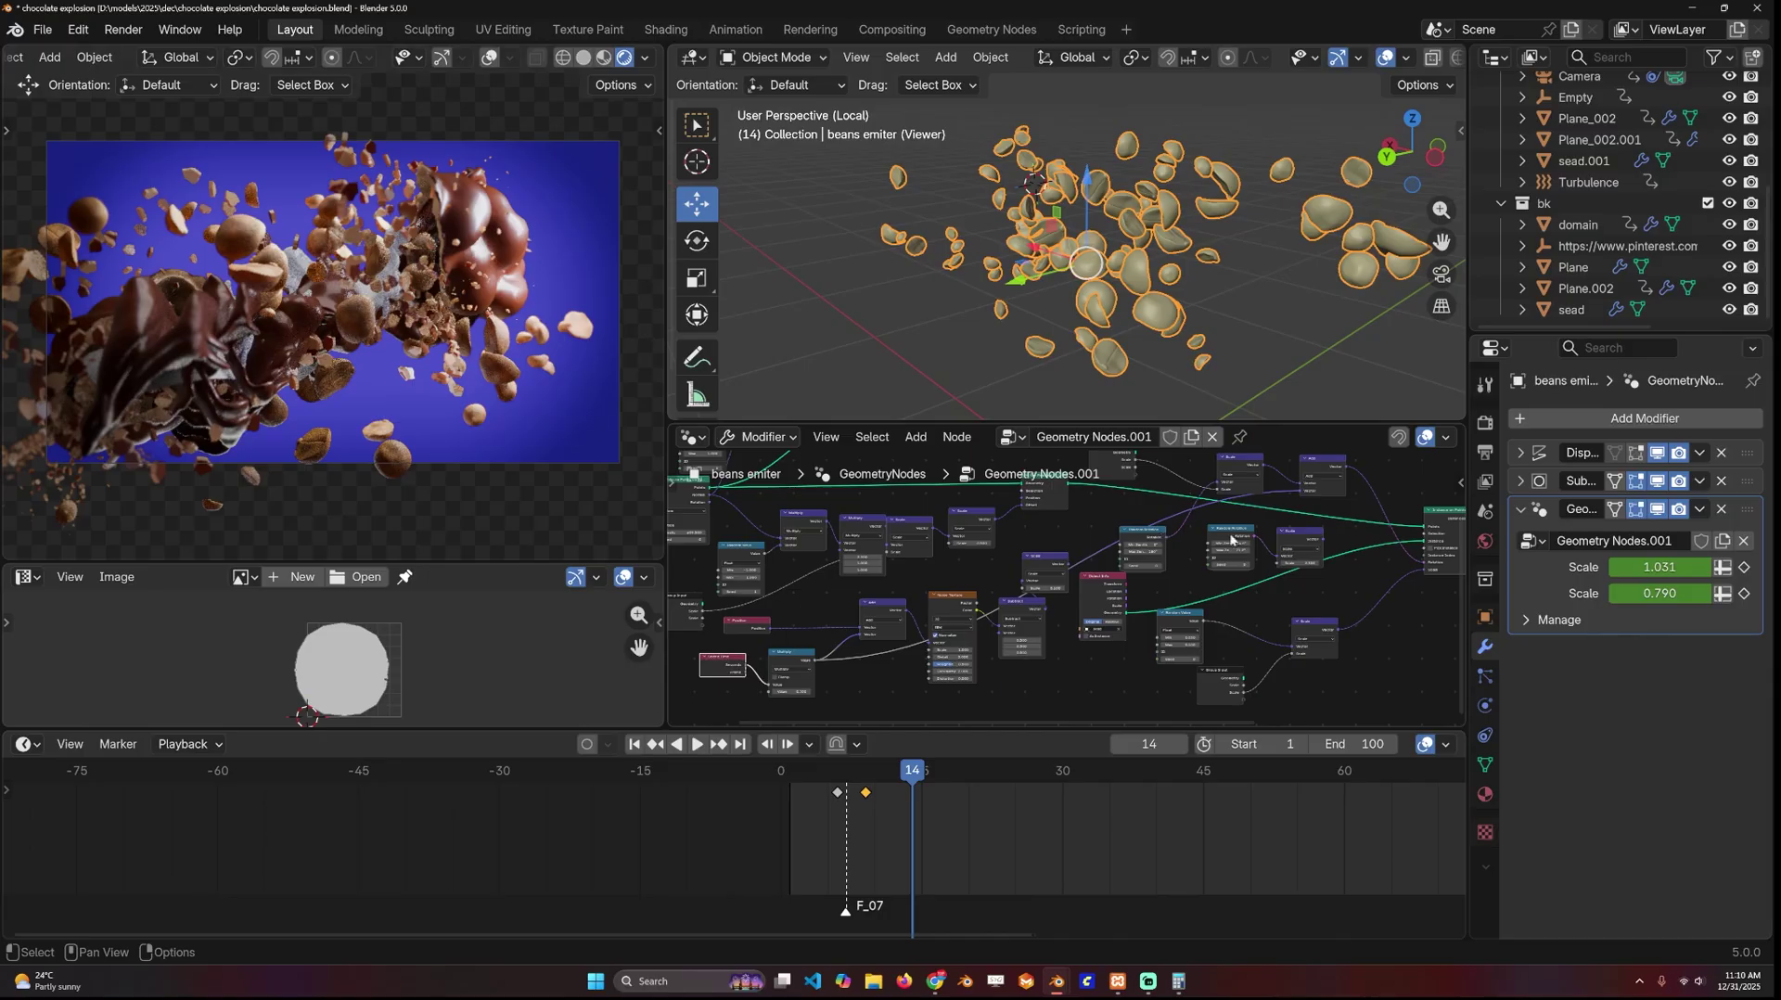
pyautogui.moveTo(1231, 538); pyautogui.dragTo(1150, 564, button='middle')
pyautogui.scroll(3, 1152, 566)
pyautogui.moveTo(1240, 608); pyautogui.dragTo(1157, 584, button='middle')
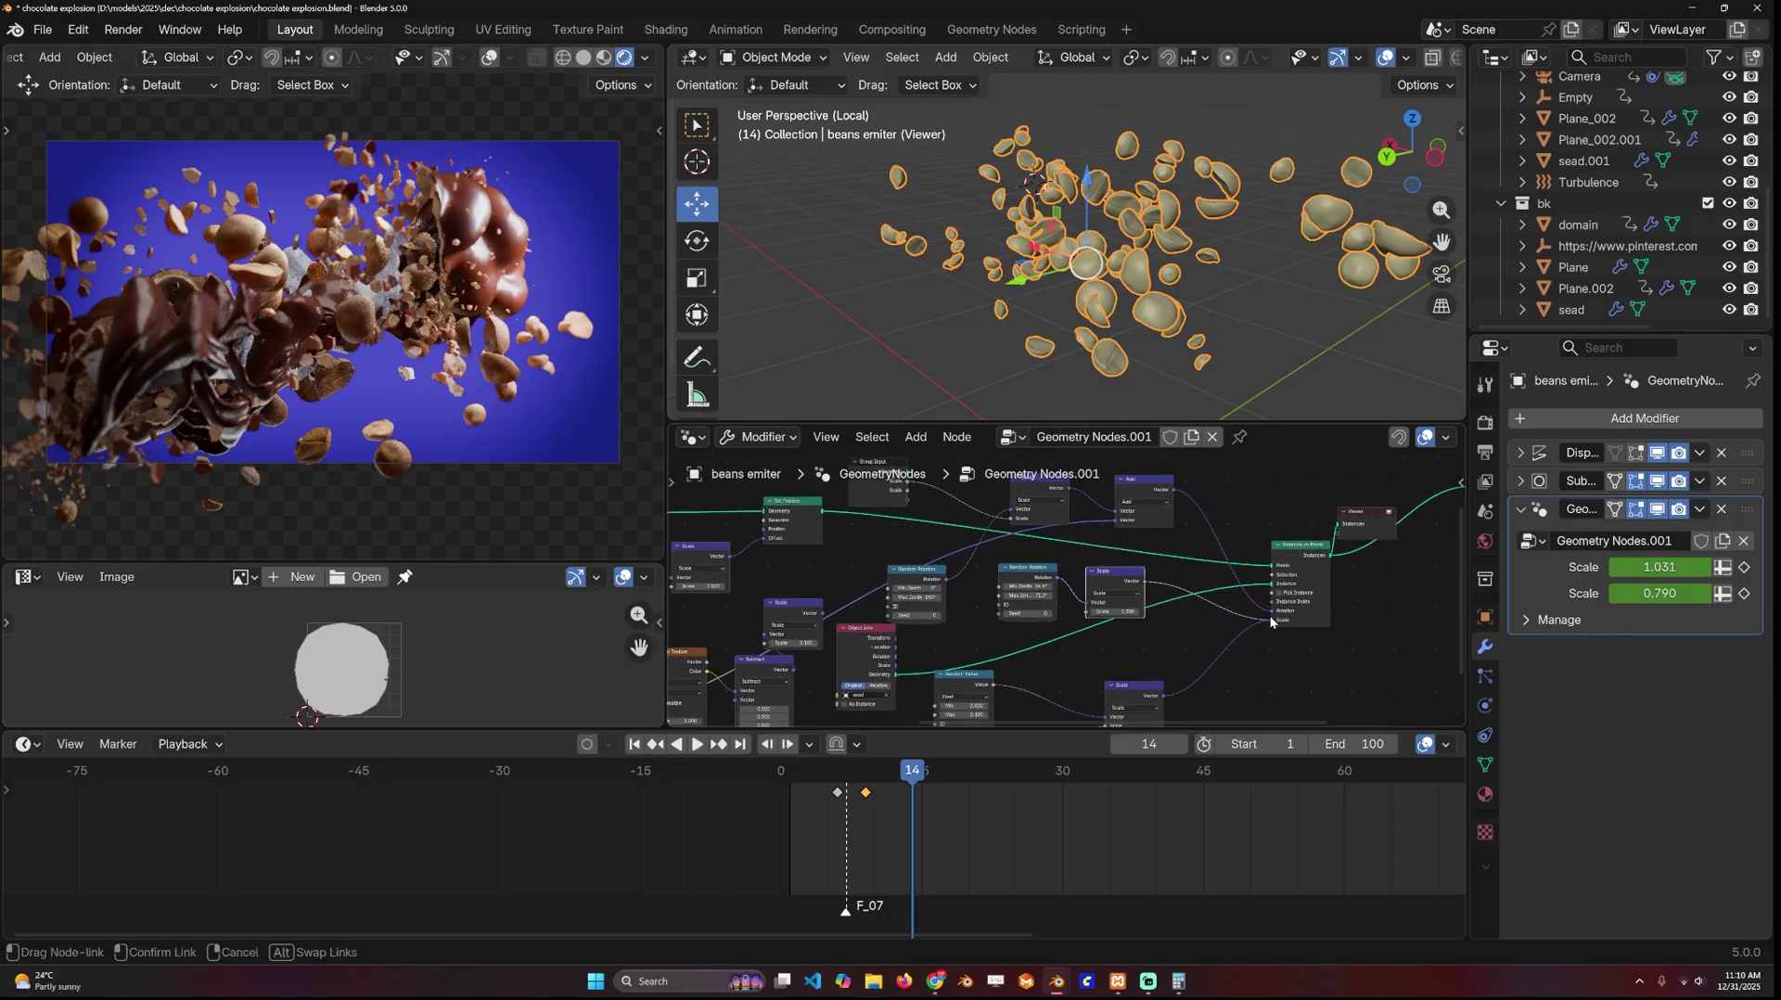
pyautogui.moveTo(1271, 615); pyautogui.dragTo(1242, 573)
# - Insert a duplicated Add node between that Scale node and the Rotation input of Instance on Points
pyautogui.scroll(4, 1230, 623)
pyautogui.hotkey('shift', 'd')
pyautogui.click(1247, 565)
pyautogui.click(1227, 622)
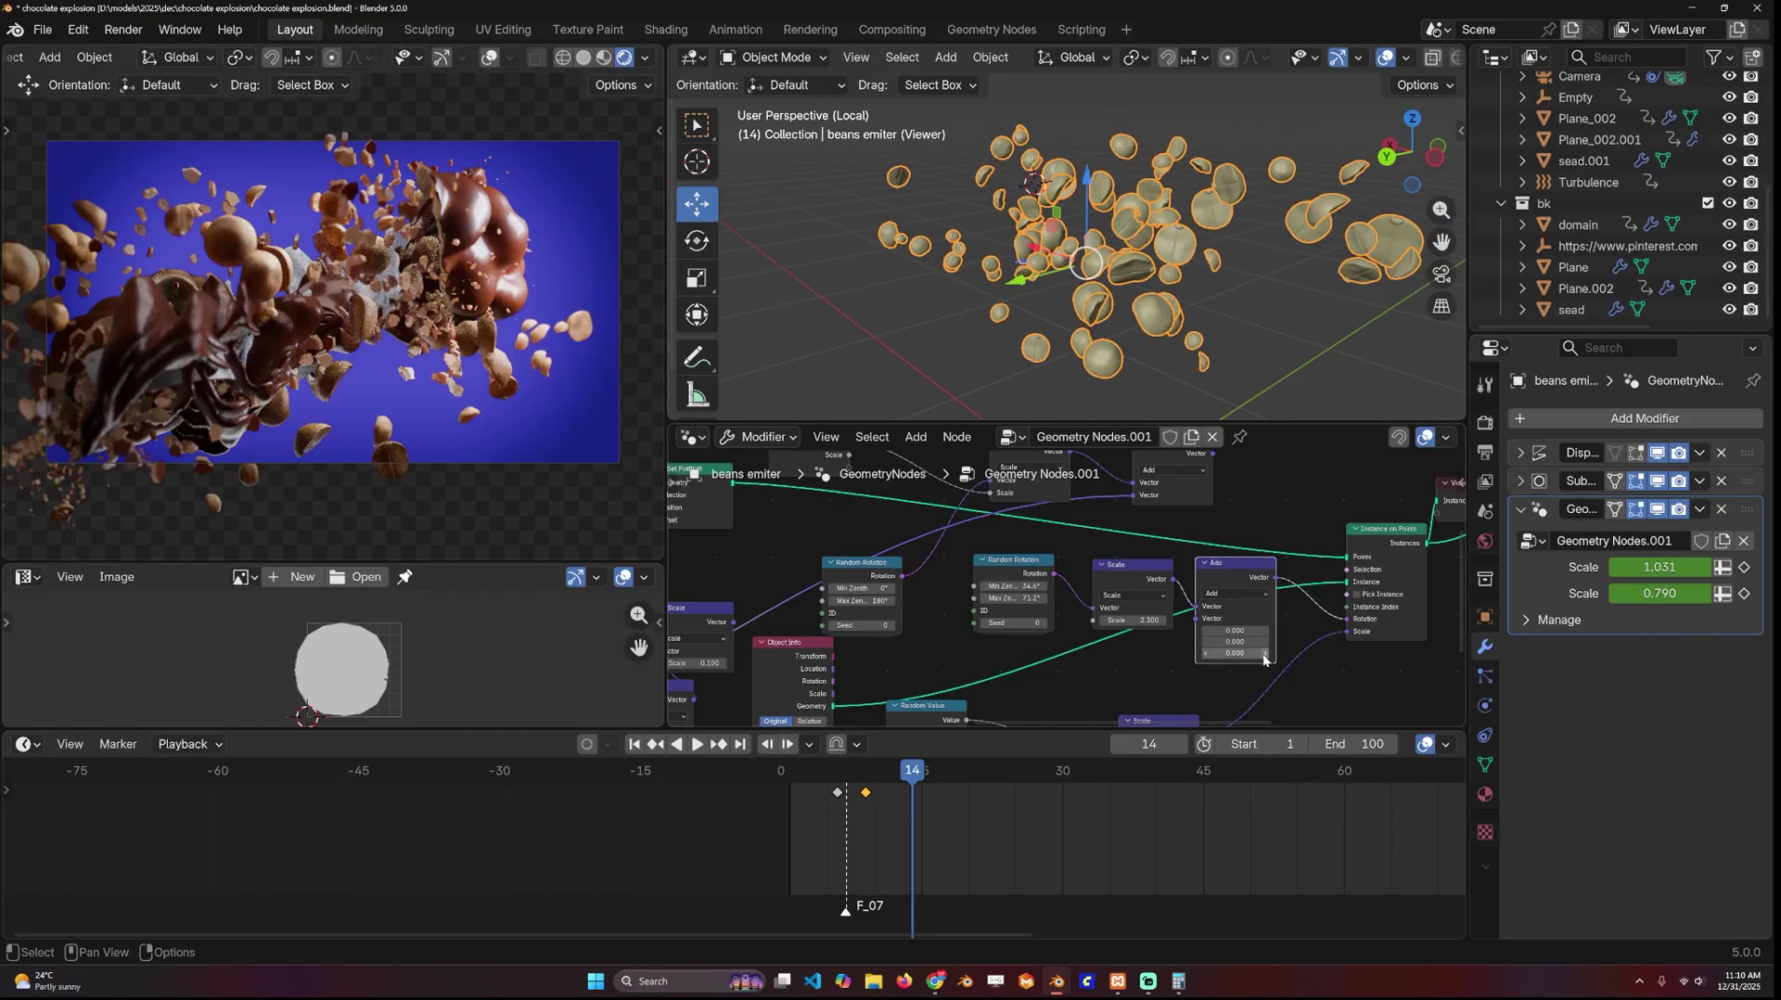
# - Add a Scene Time node, connect its Seconds output to the second input of the new Add node, and play the animation
pyautogui.moveTo(1061, 584); pyautogui.dragTo(1080, 496, button='middle')
pyautogui.hotkey('shift', 'a')
pyautogui.click(1079, 496)
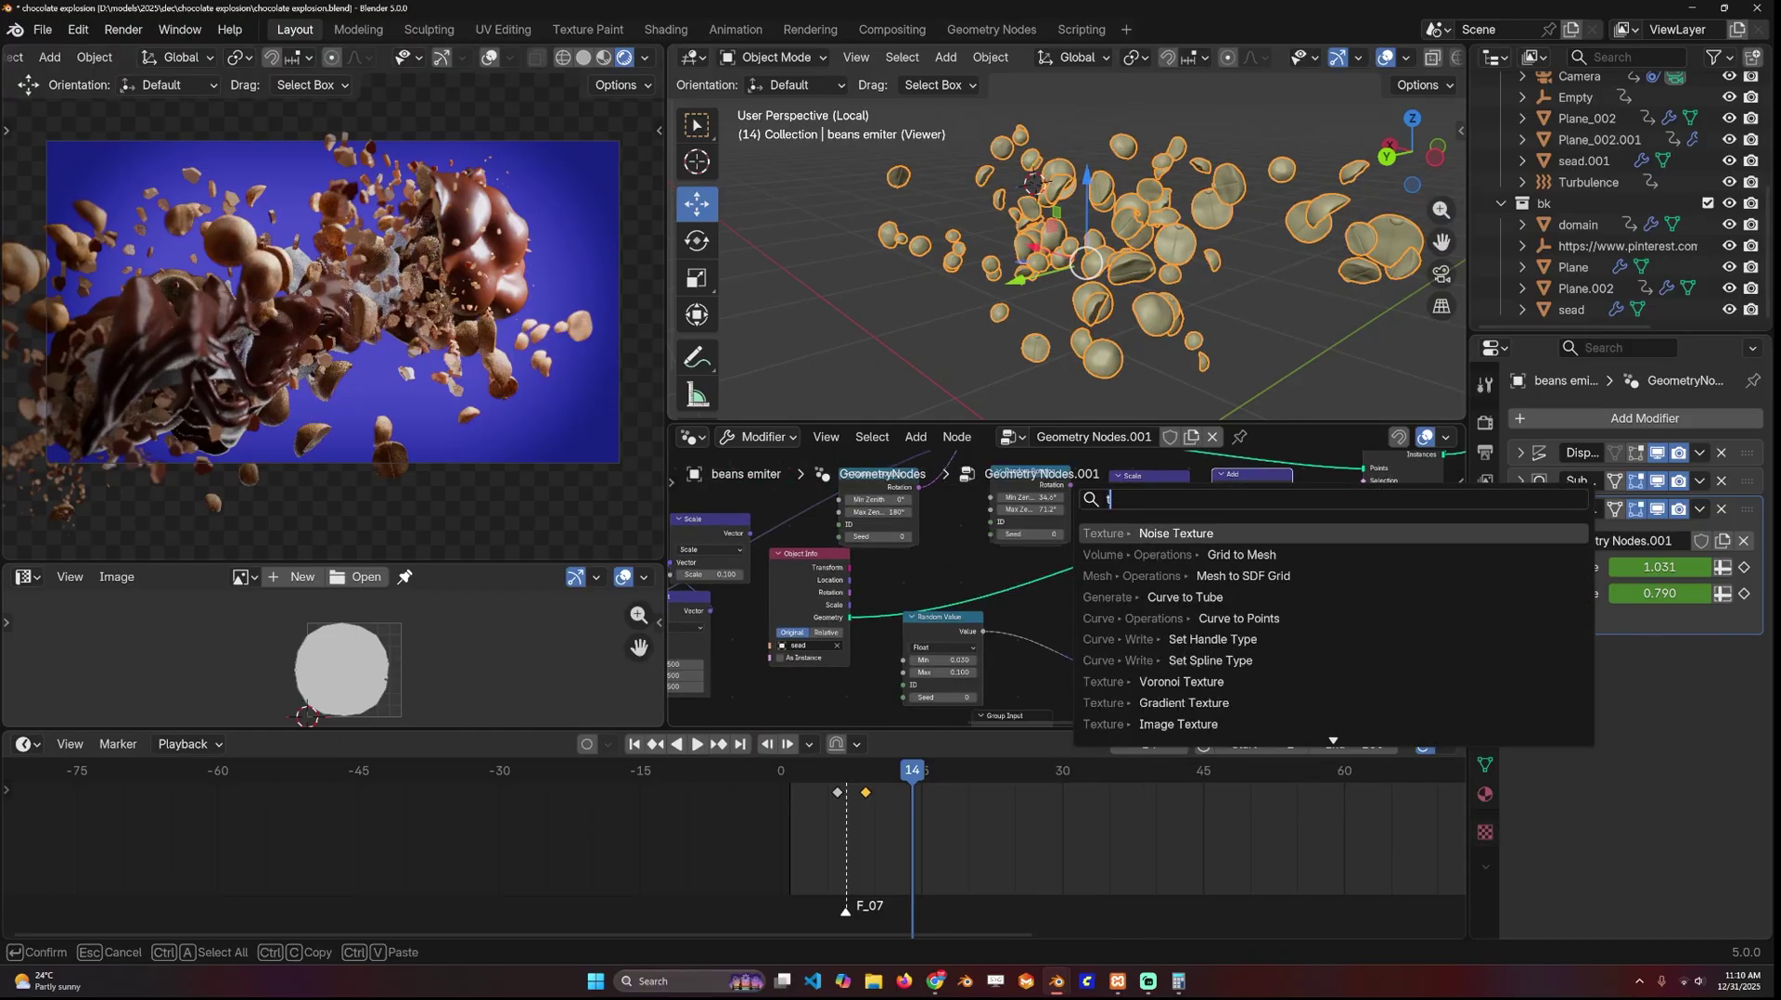
pyautogui.press('Return')
pyautogui.click(1122, 604)
pyautogui.moveTo(1159, 603); pyautogui.dragTo(1211, 531)
pyautogui.press('space')
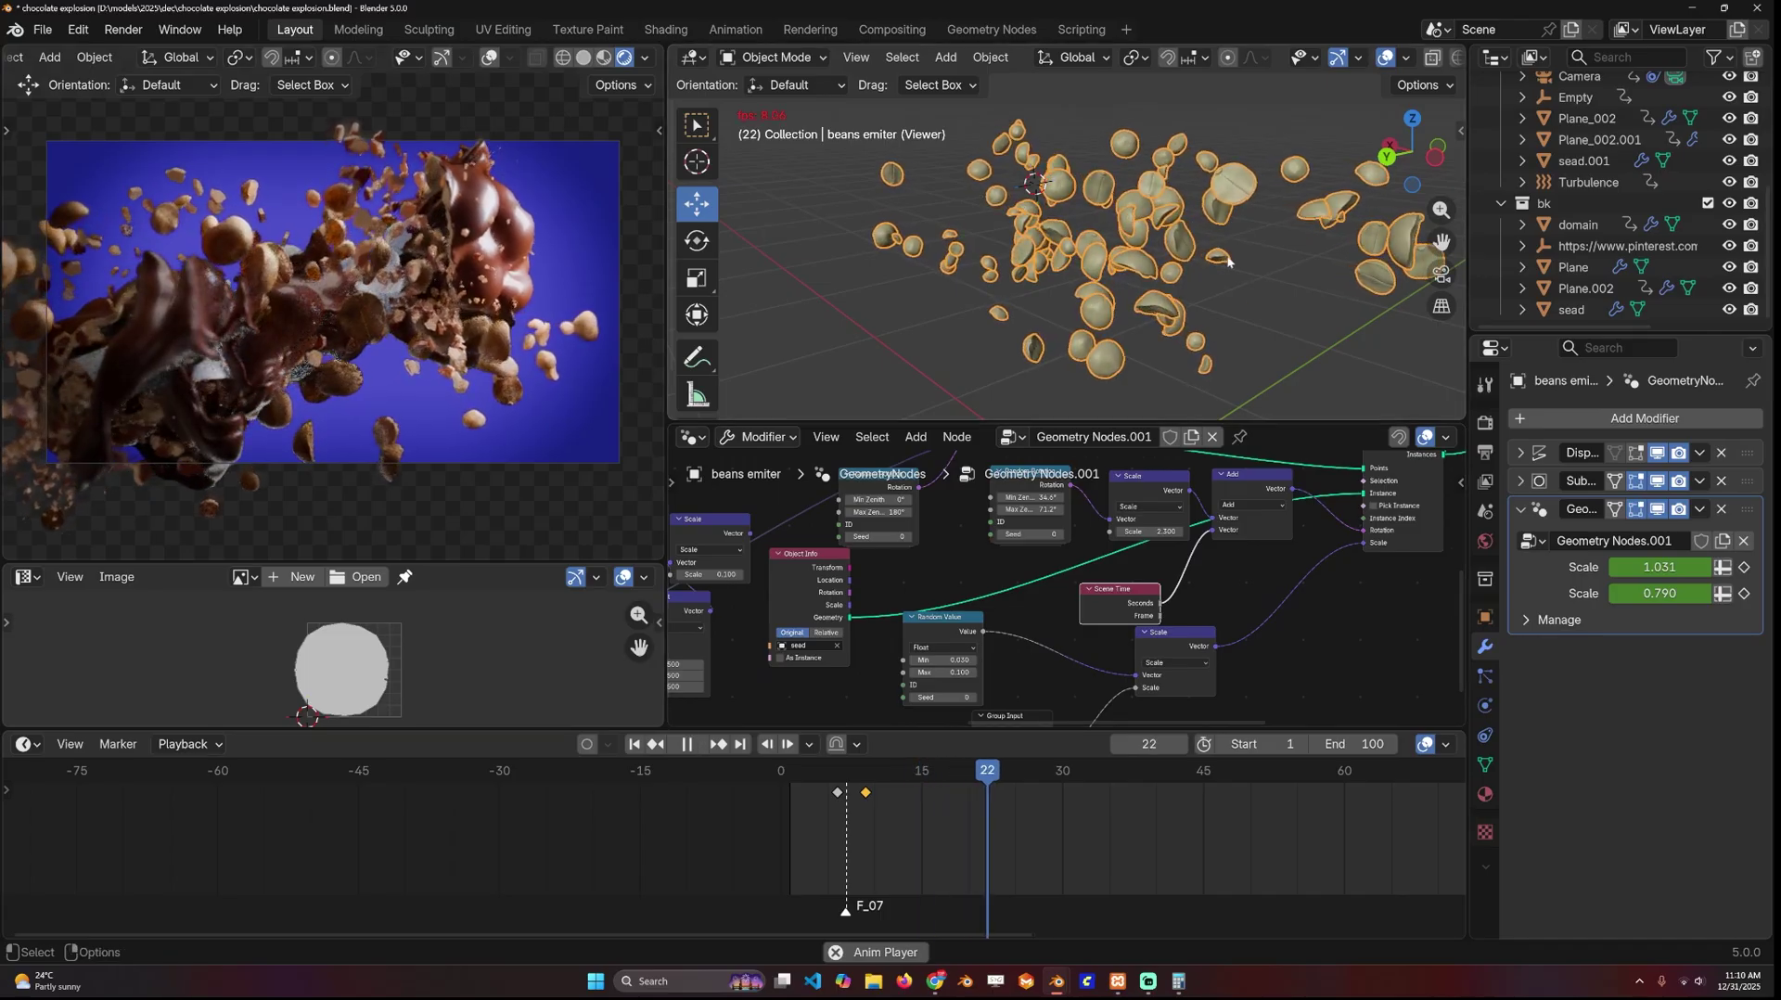
pyautogui.press('space')
pyautogui.moveTo(1220, 491); pyautogui.dragTo(1209, 524, button='middle')
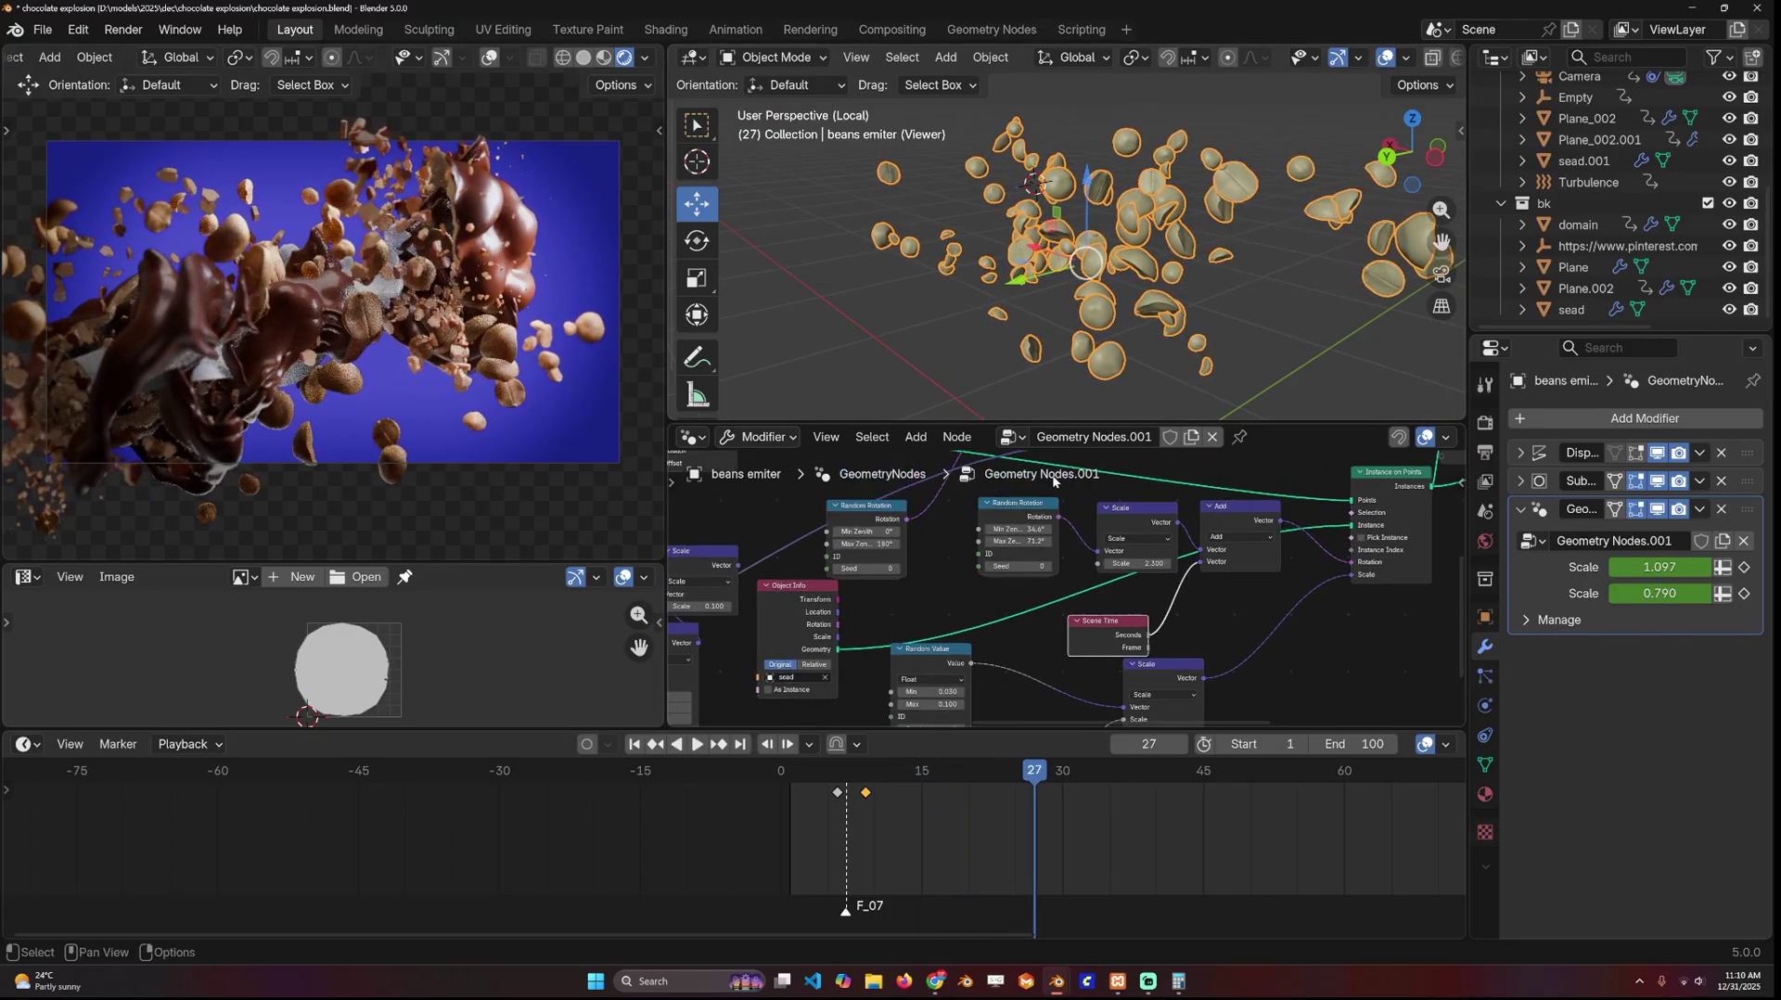
# - Replay the animation and review the offset, noise, rotation and scale branches of the bean emitter's node tree
pyautogui.press('Home')
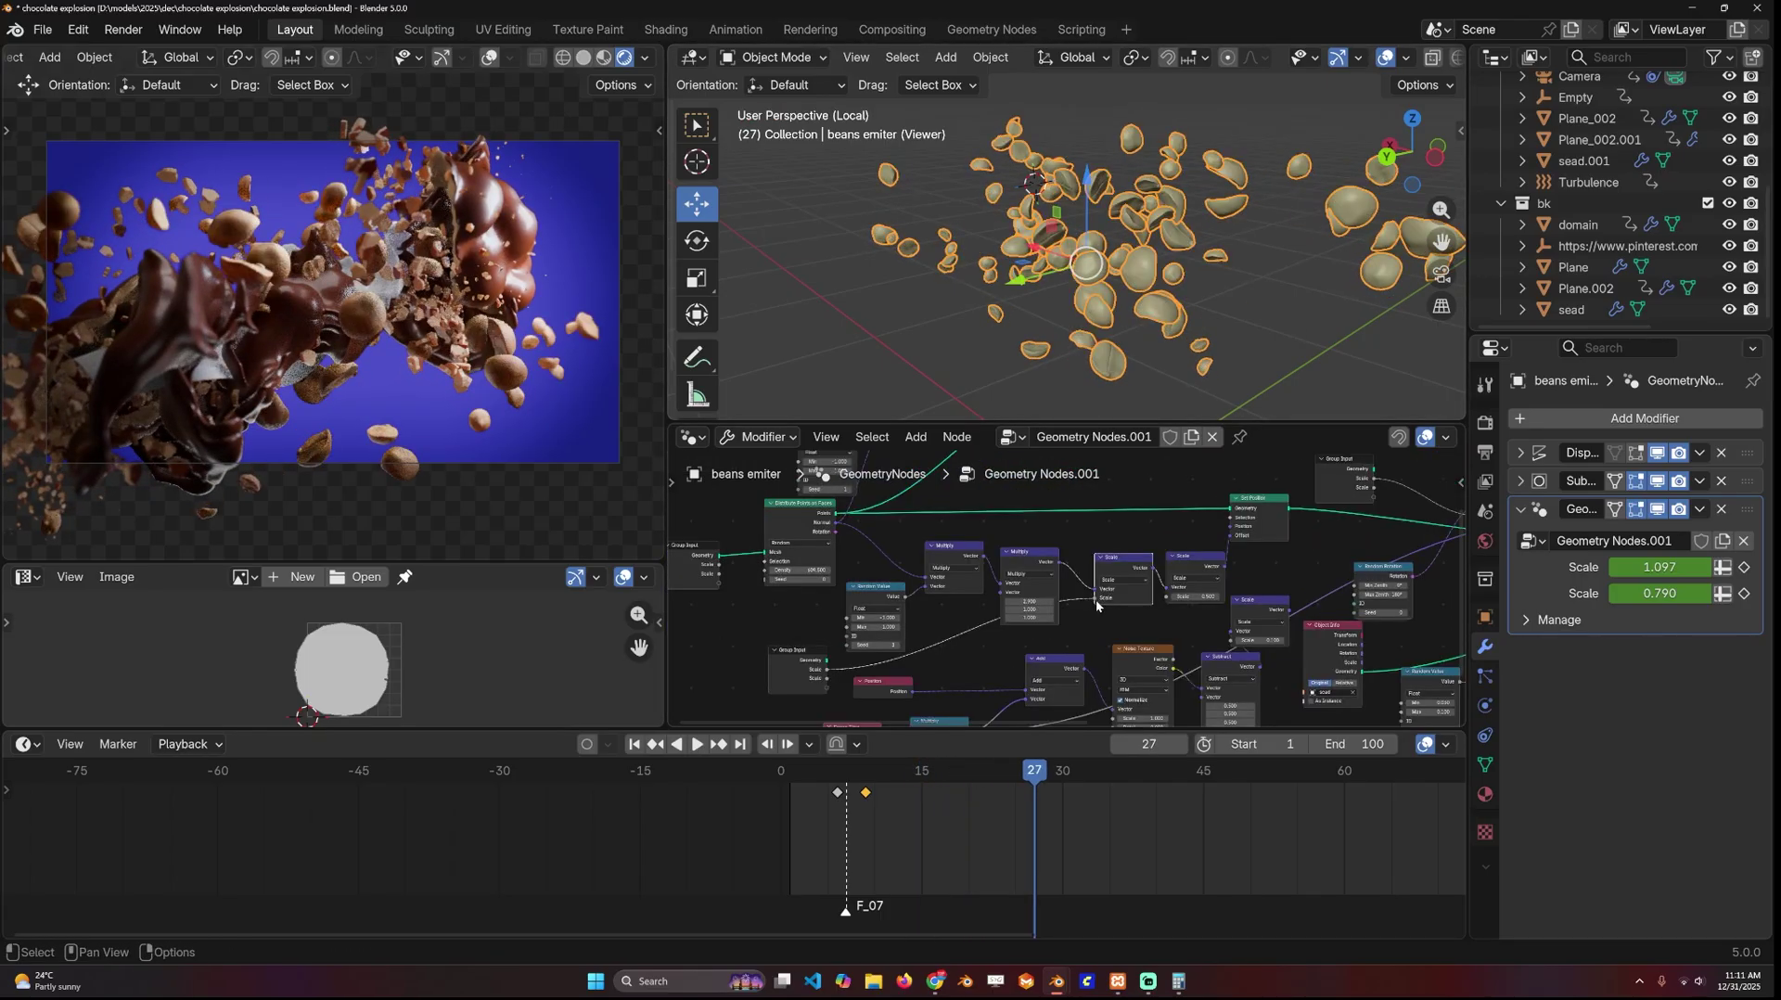
pyautogui.press('space')
pyautogui.press('space')
pyautogui.moveTo(1134, 603); pyautogui.dragTo(993, 577, button='middle')
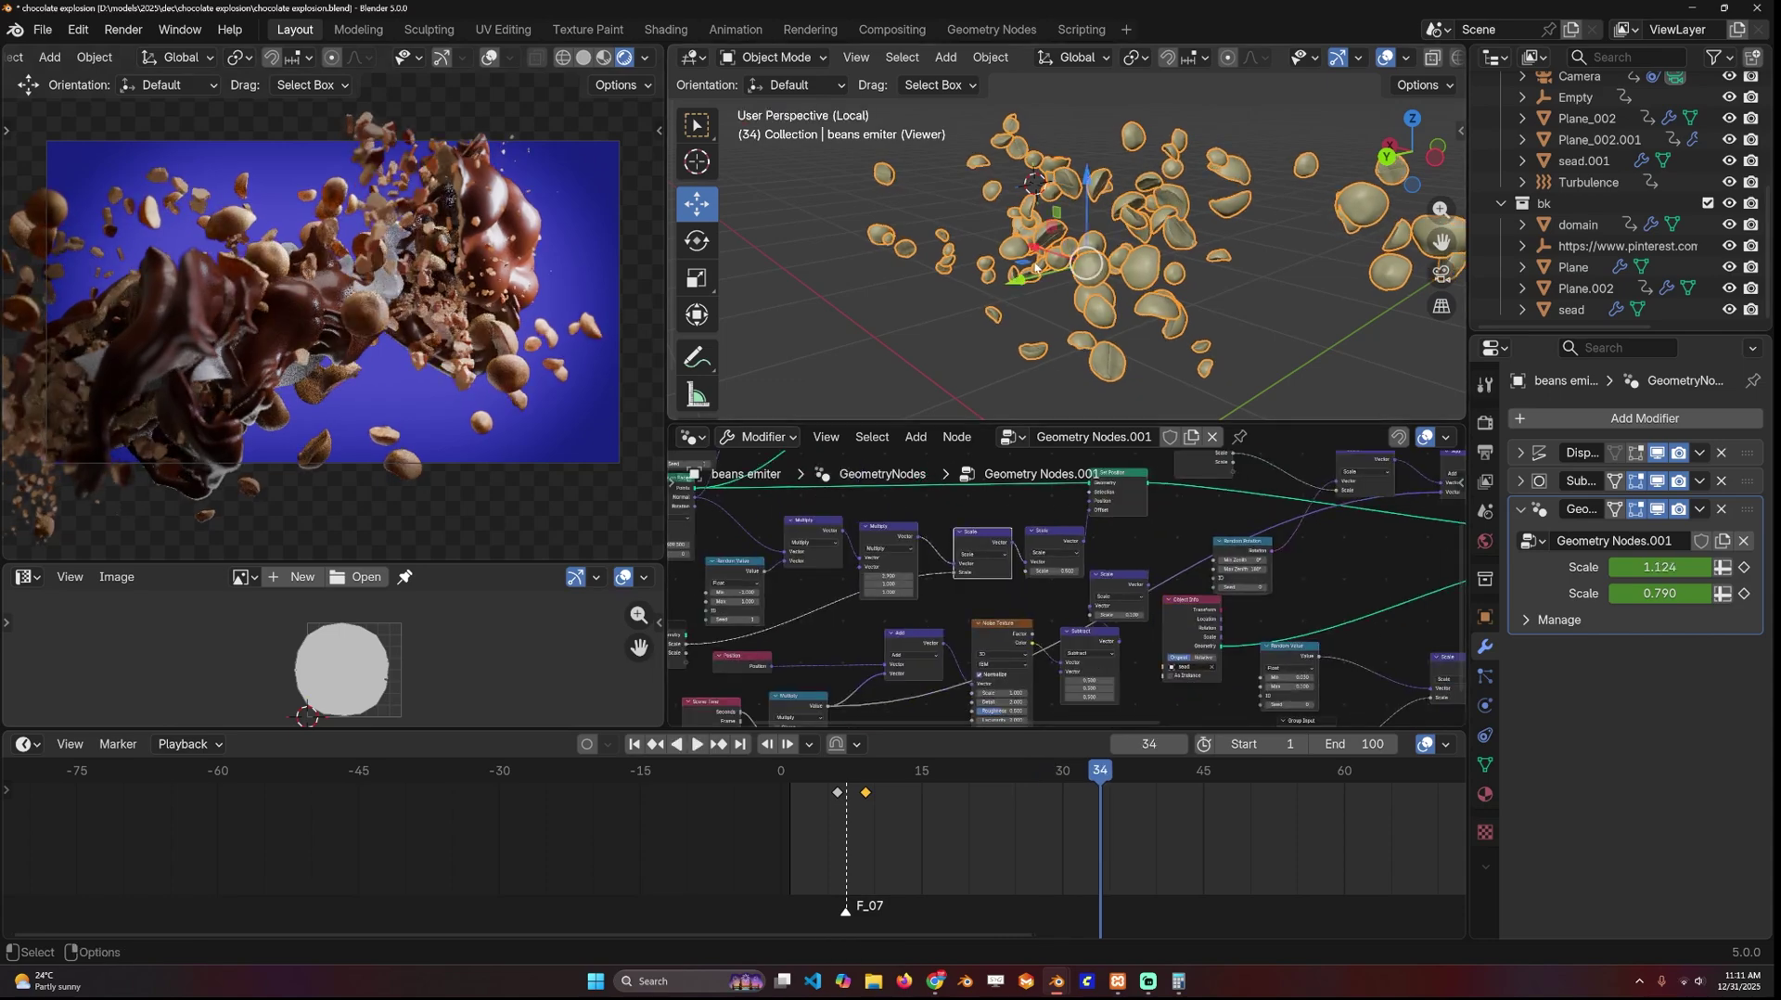
pyautogui.moveTo(1324, 591); pyautogui.dragTo(1174, 537, button='middle')
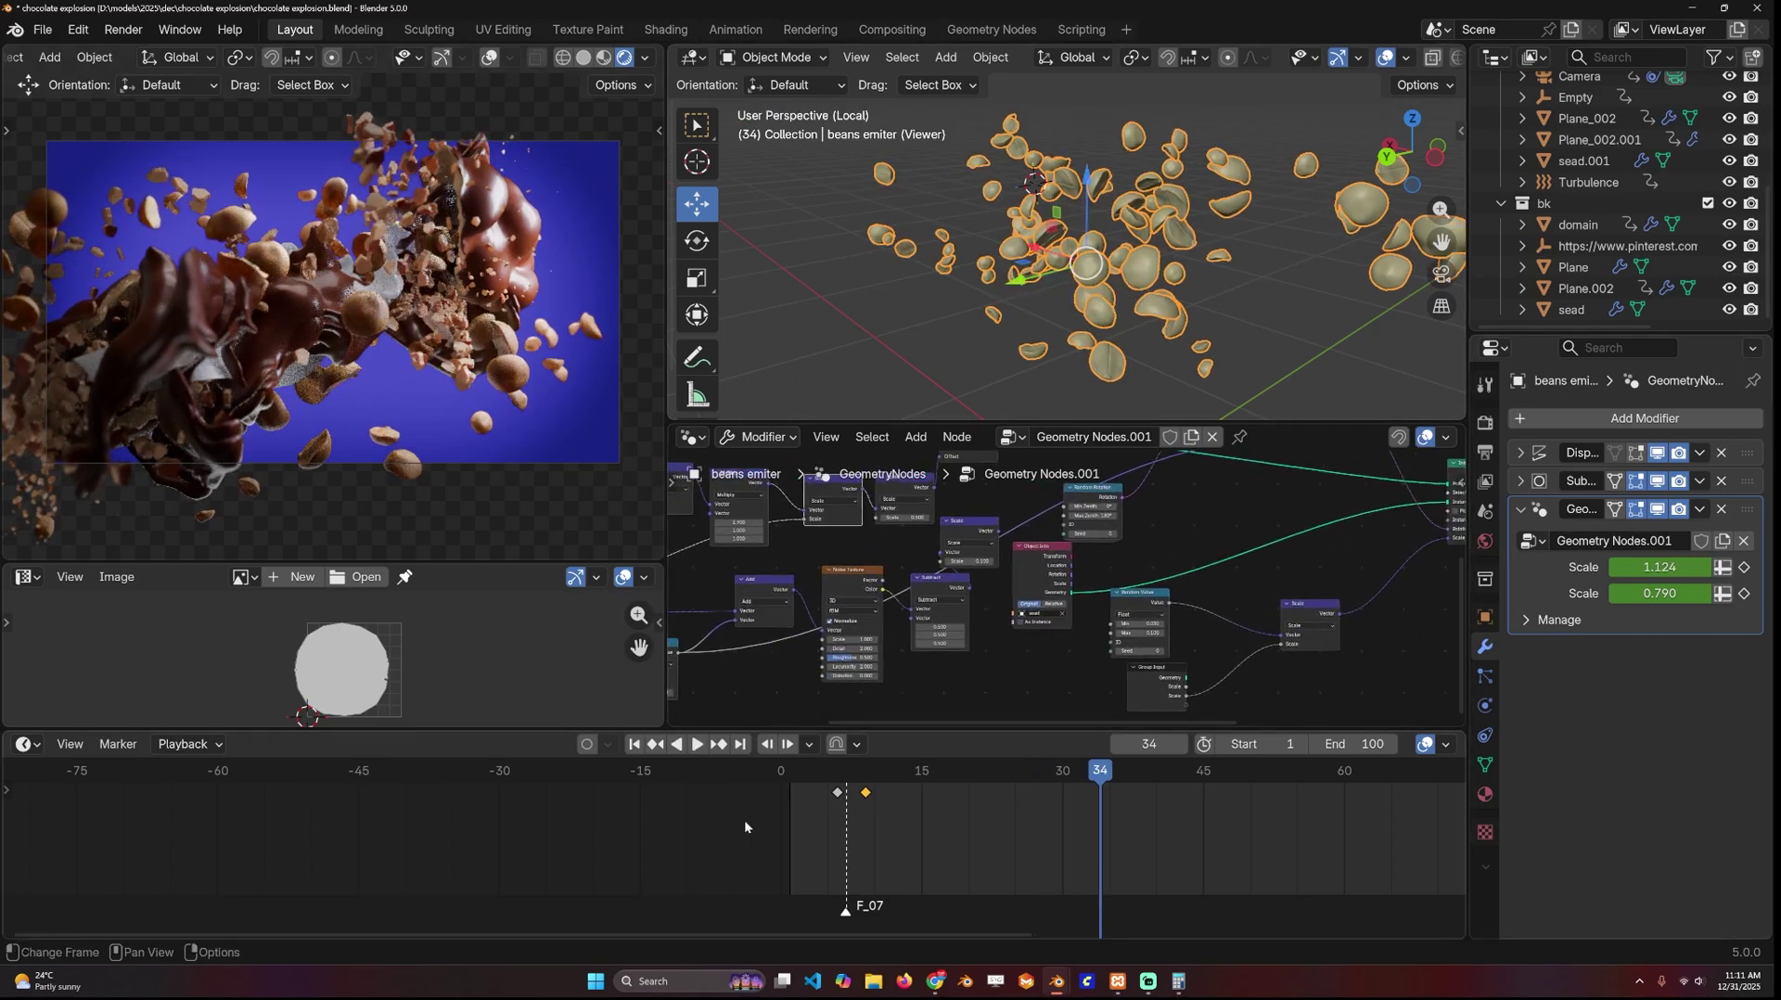
pyautogui.hotkey('shift', 'Left')
pyautogui.press('space')
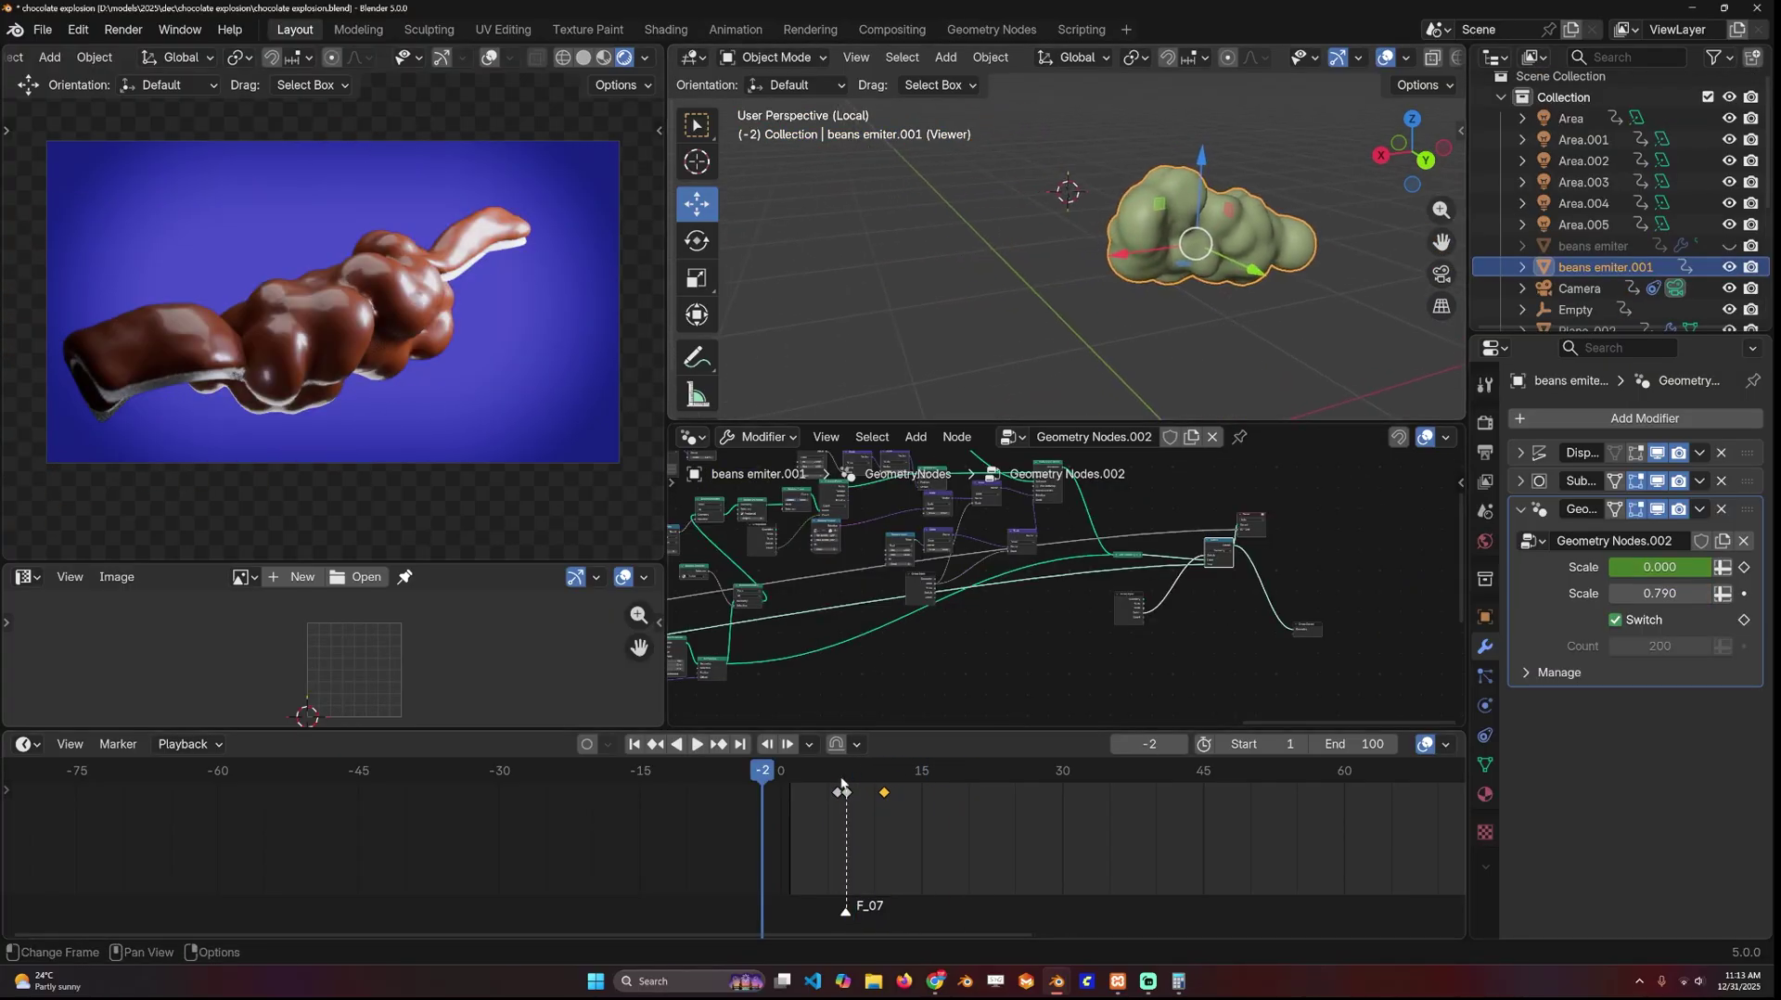
# - Preview the Instance on Points and Realize Instances outputs in the beans emiter.001 node tree
pyautogui.scroll(-5, 977, 560)
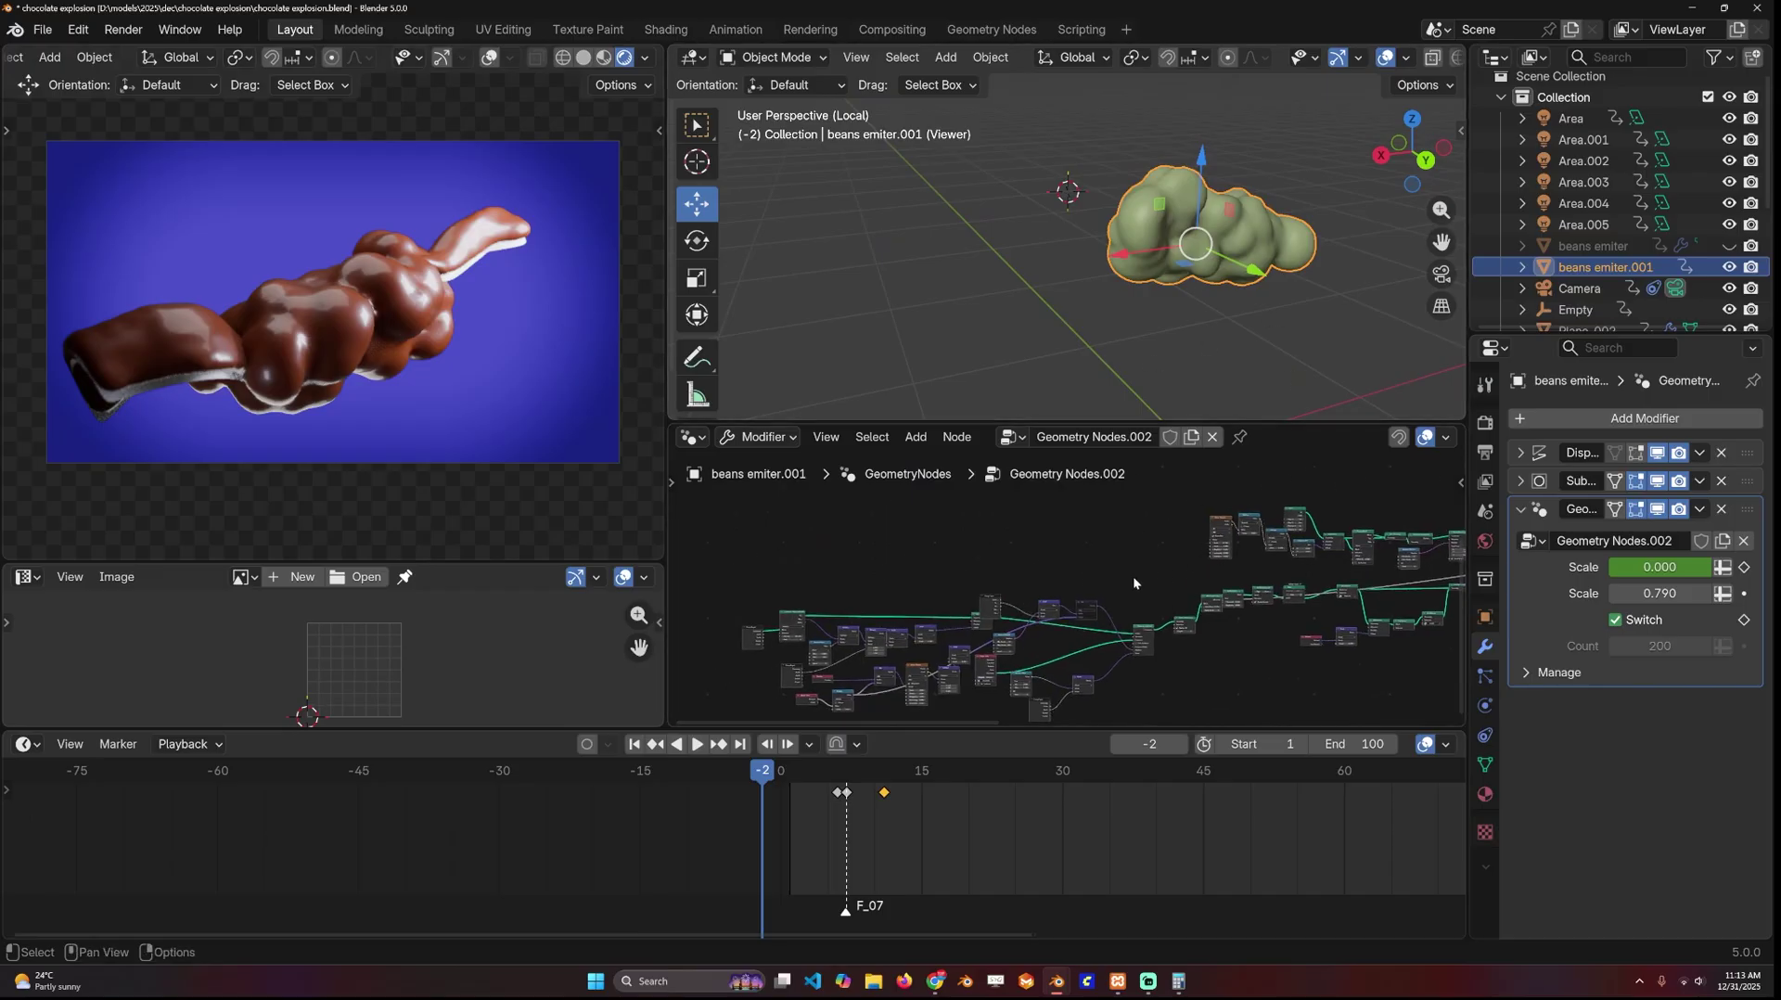
pyautogui.scroll(3, 1150, 540)
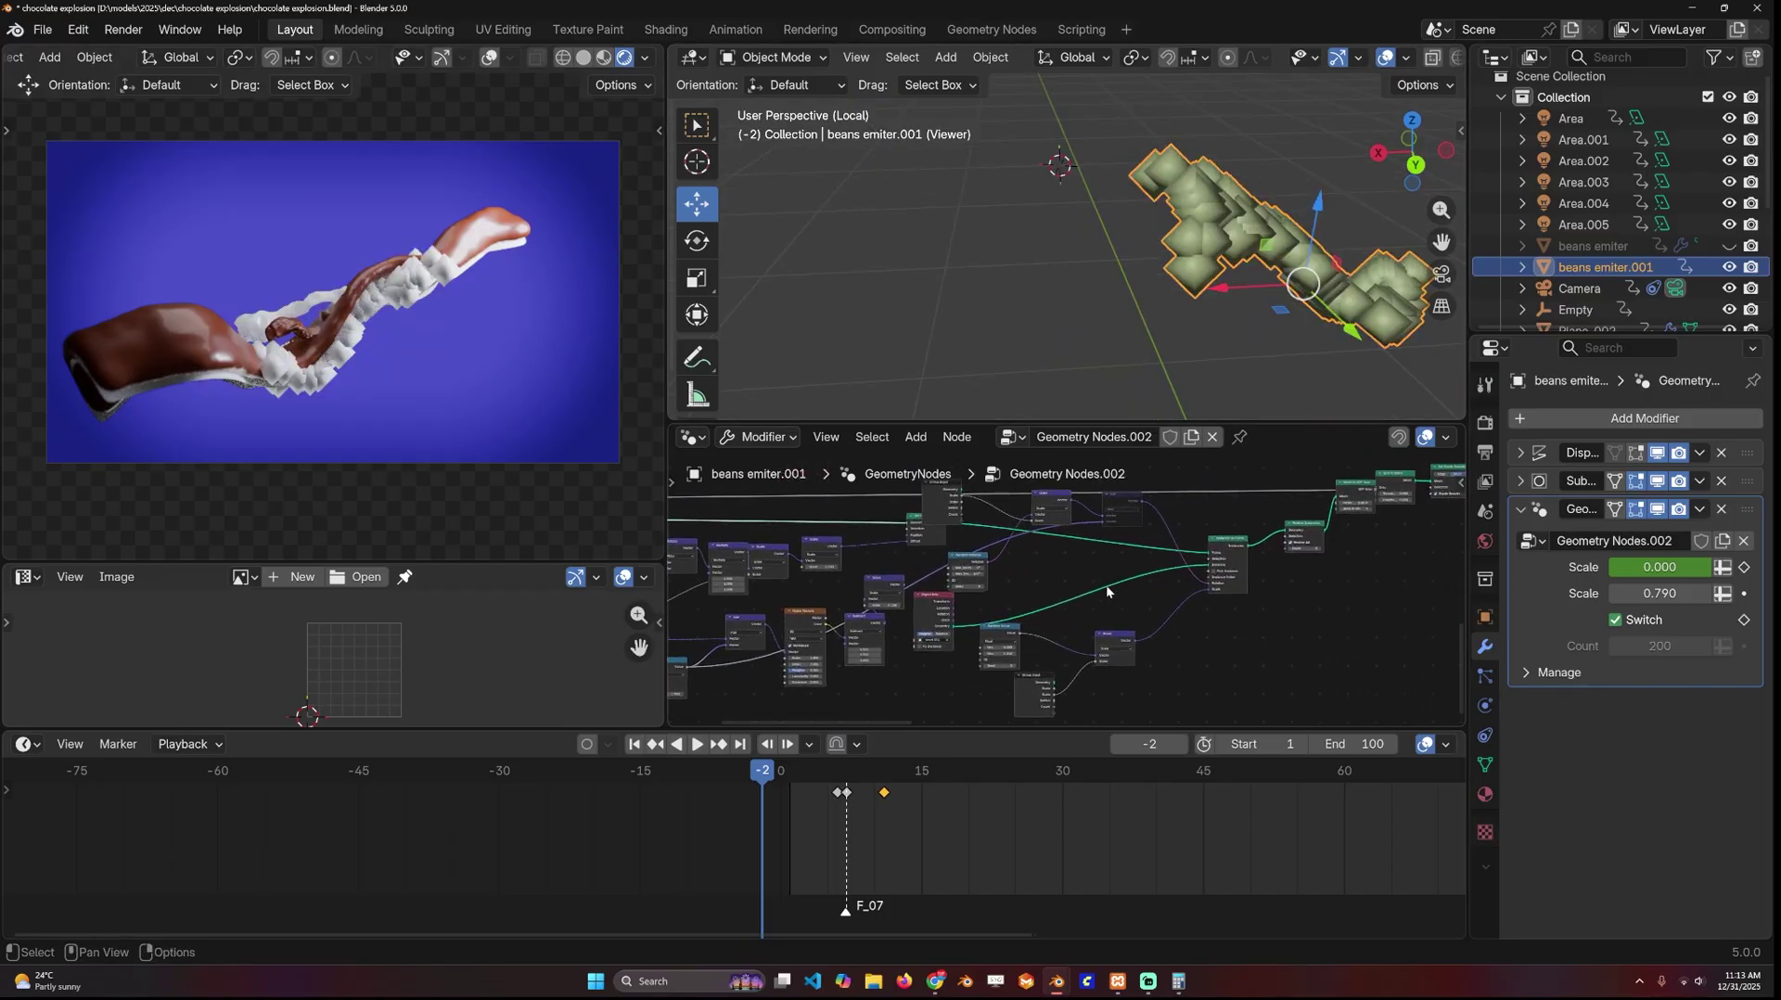
pyautogui.scroll(1, 1163, 571)
pyautogui.keyDown('ctrl'); pyautogui.keyDown('shift'); pyautogui.click(1267, 538); pyautogui.keyUp('shift'); pyautogui.keyUp('ctrl')
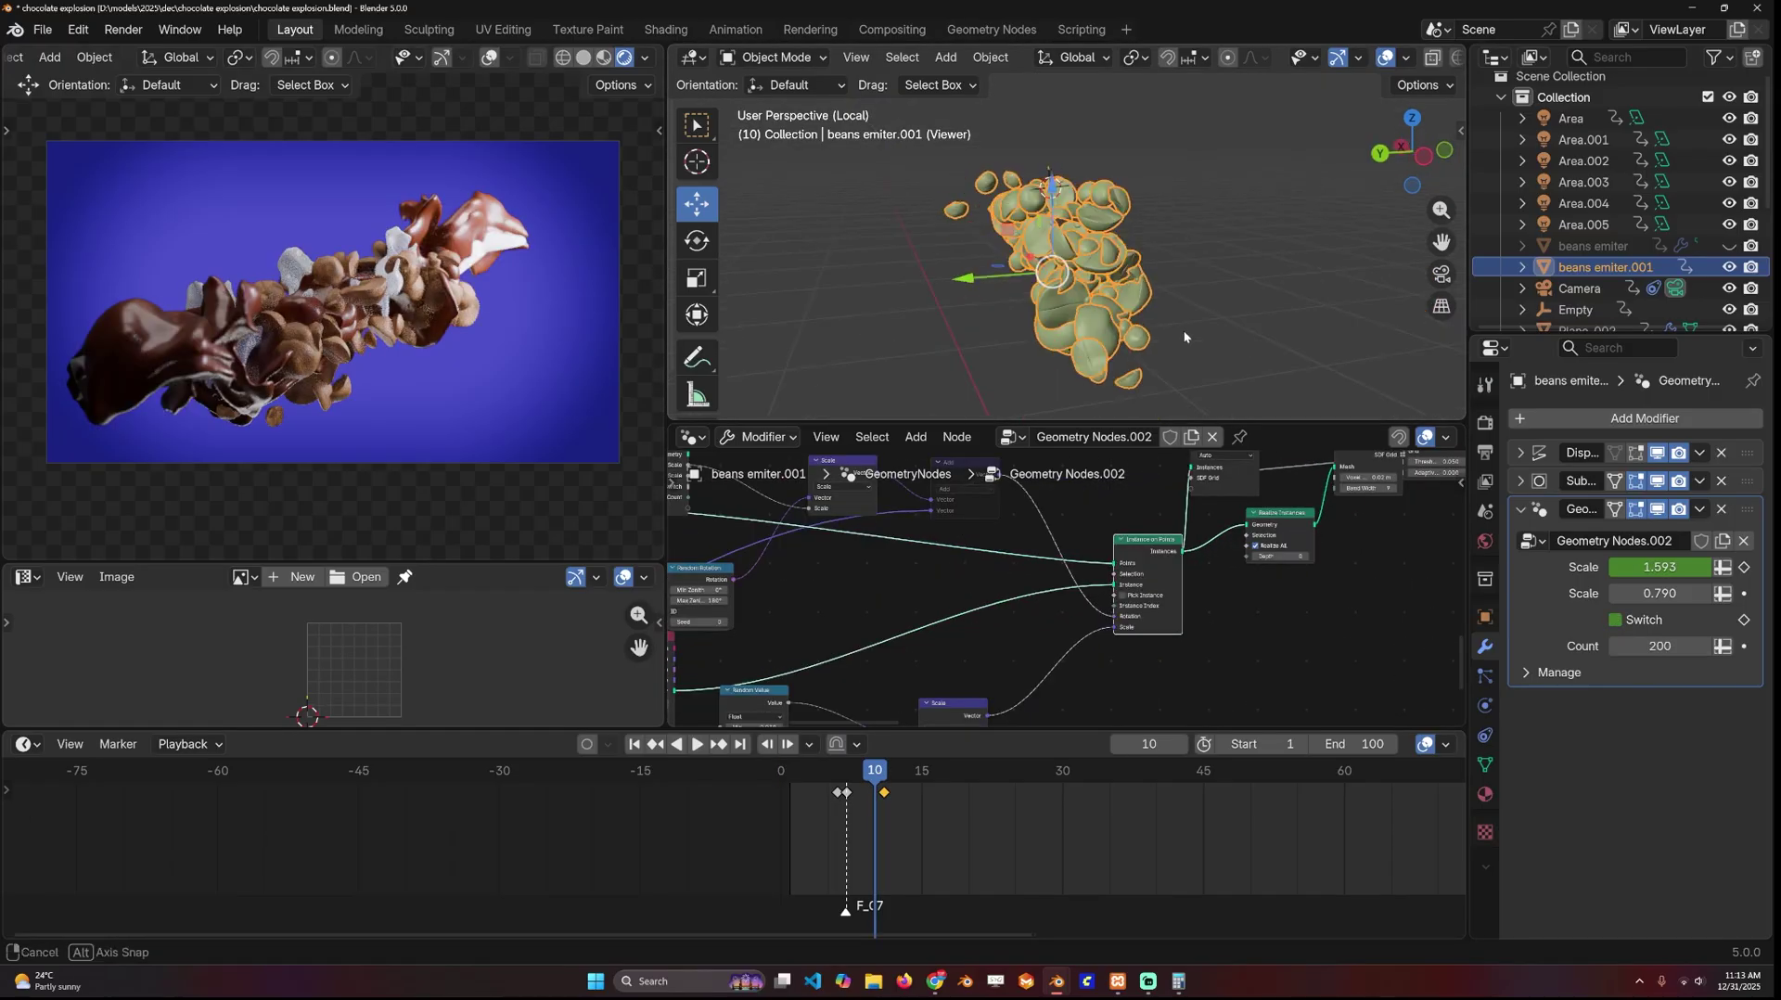
pyautogui.moveTo(1185, 337); pyautogui.dragTo(1294, 341, button='middle')
pyautogui.moveTo(1295, 549); pyautogui.dragTo(1118, 643, button='middle')
pyautogui.keyDown('ctrl'); pyautogui.keyDown('shift'); pyautogui.click(1063, 623); pyautogui.keyUp('shift'); pyautogui.keyUp('ctrl')
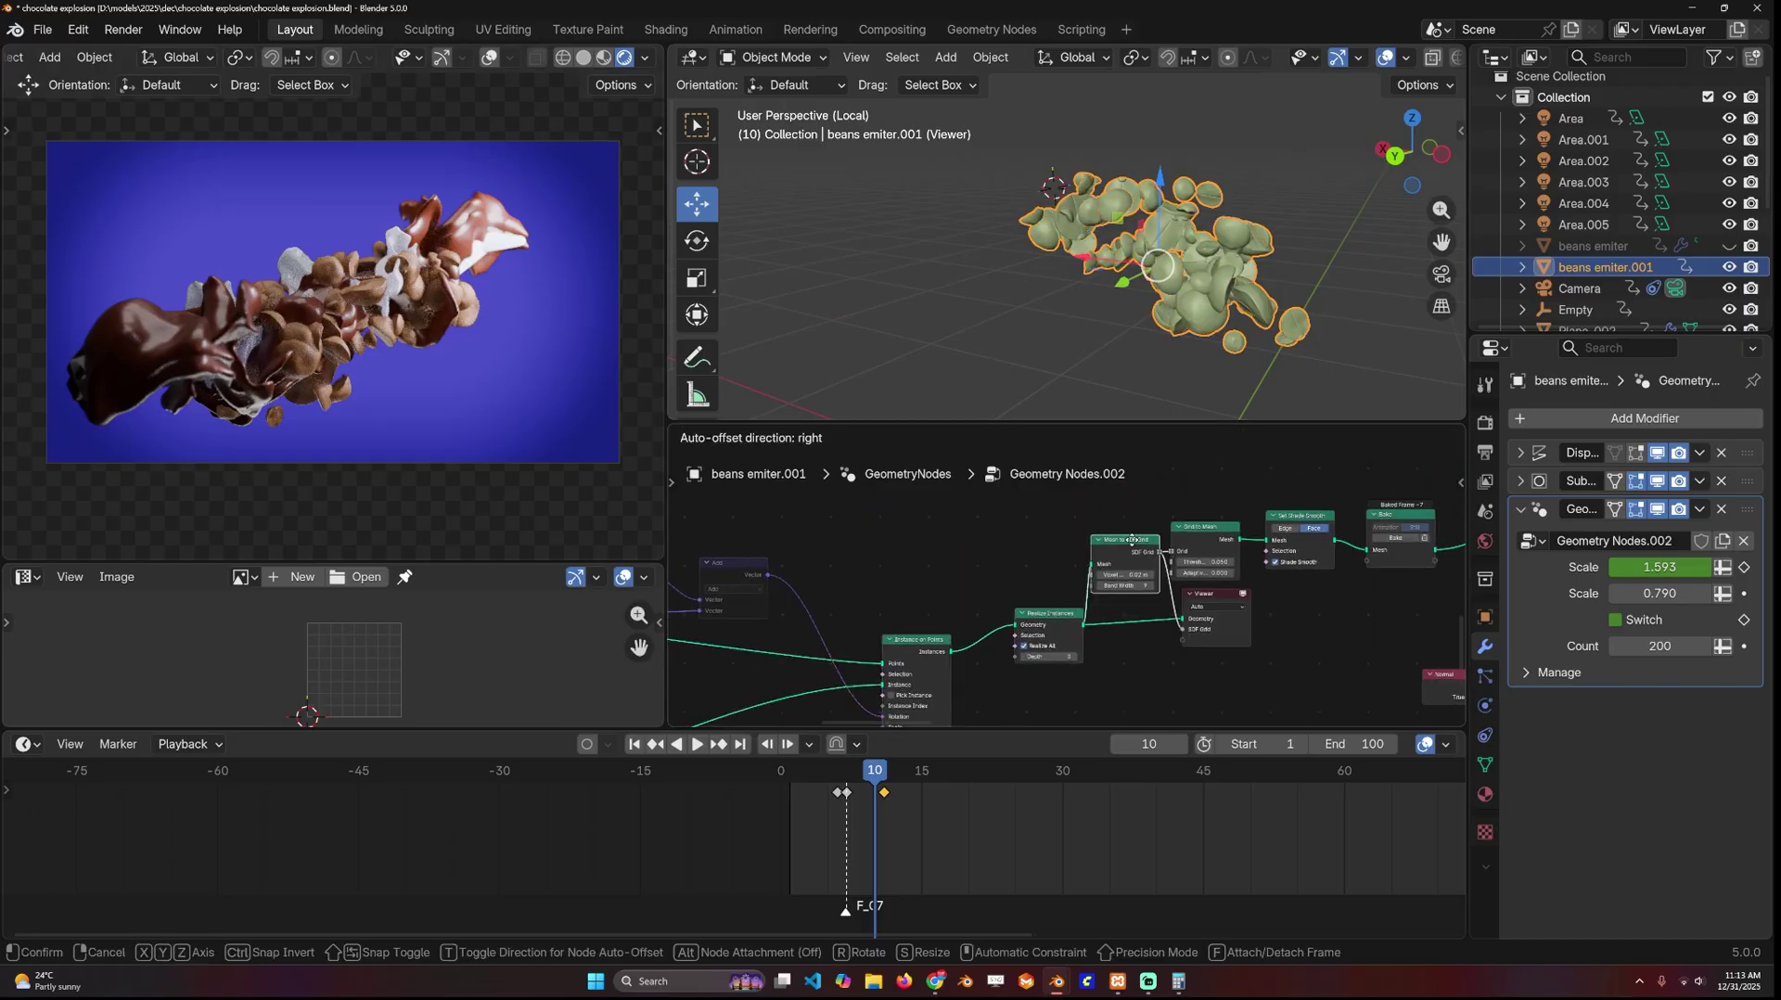
# - Preview the Mesh to SDF Grid output and the Grid to Mesh output, and examine the merged bean surface
pyautogui.scroll(1, 1122, 547)
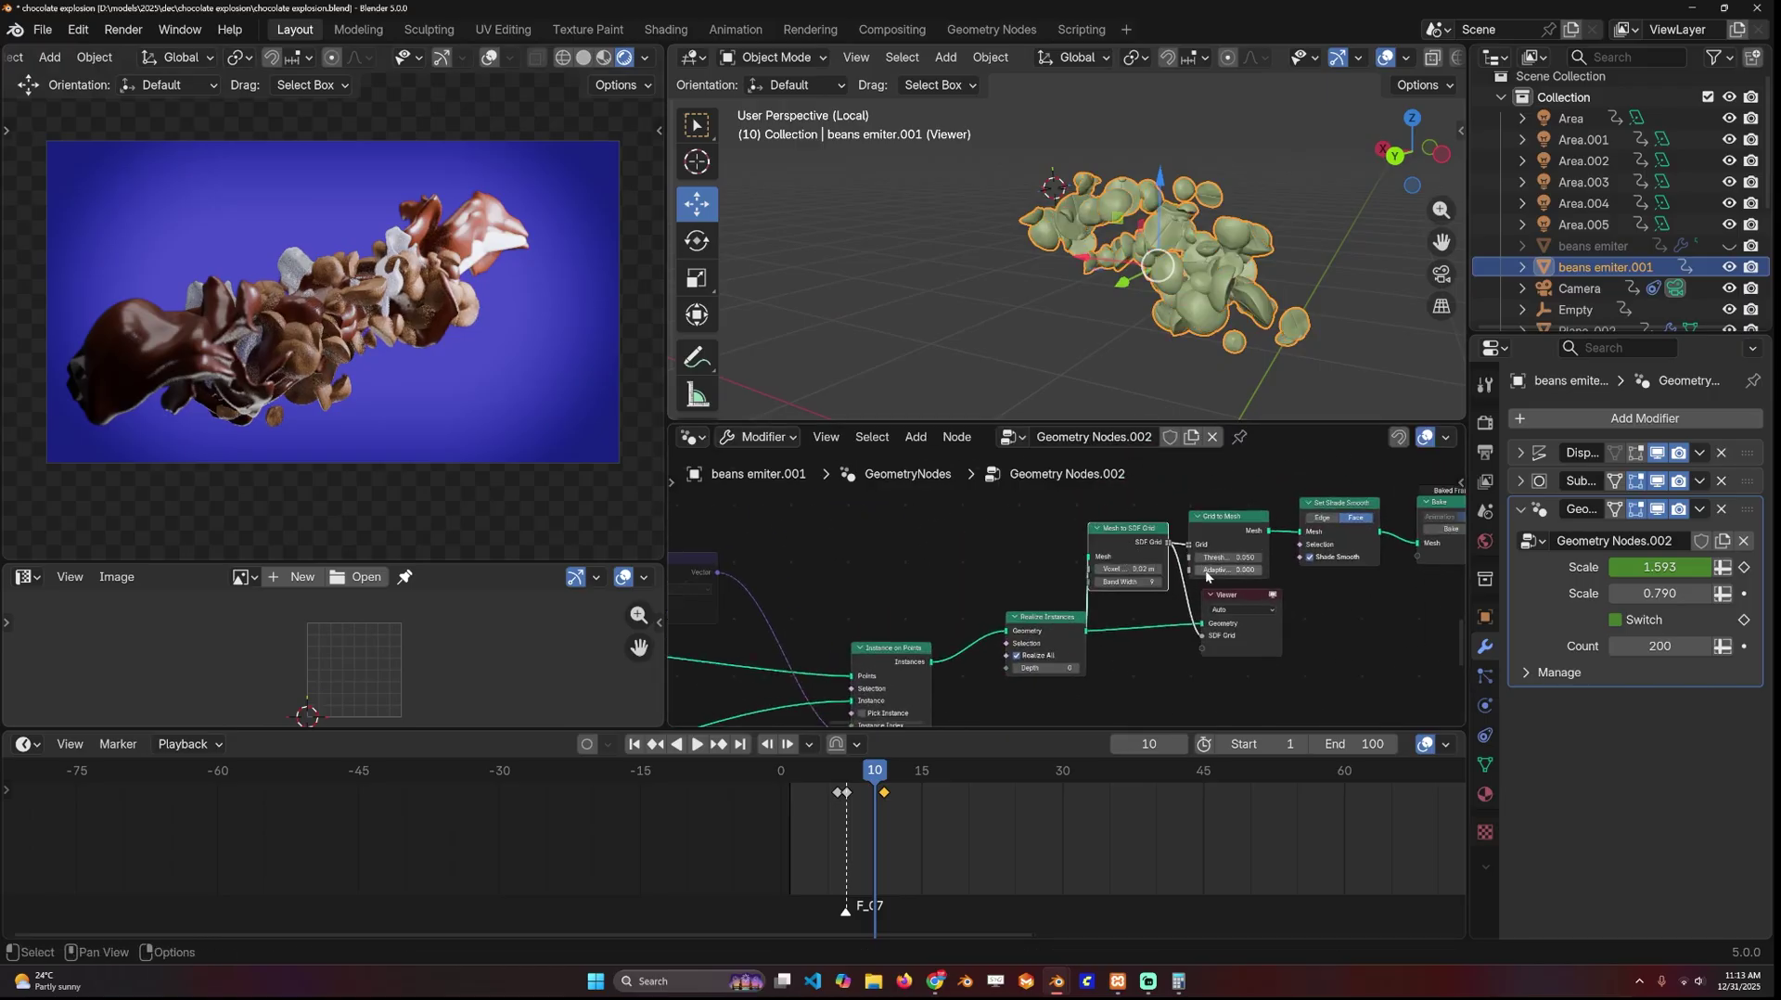
pyautogui.scroll(1, 1207, 575)
pyautogui.moveTo(1163, 513); pyautogui.dragTo(1152, 492)
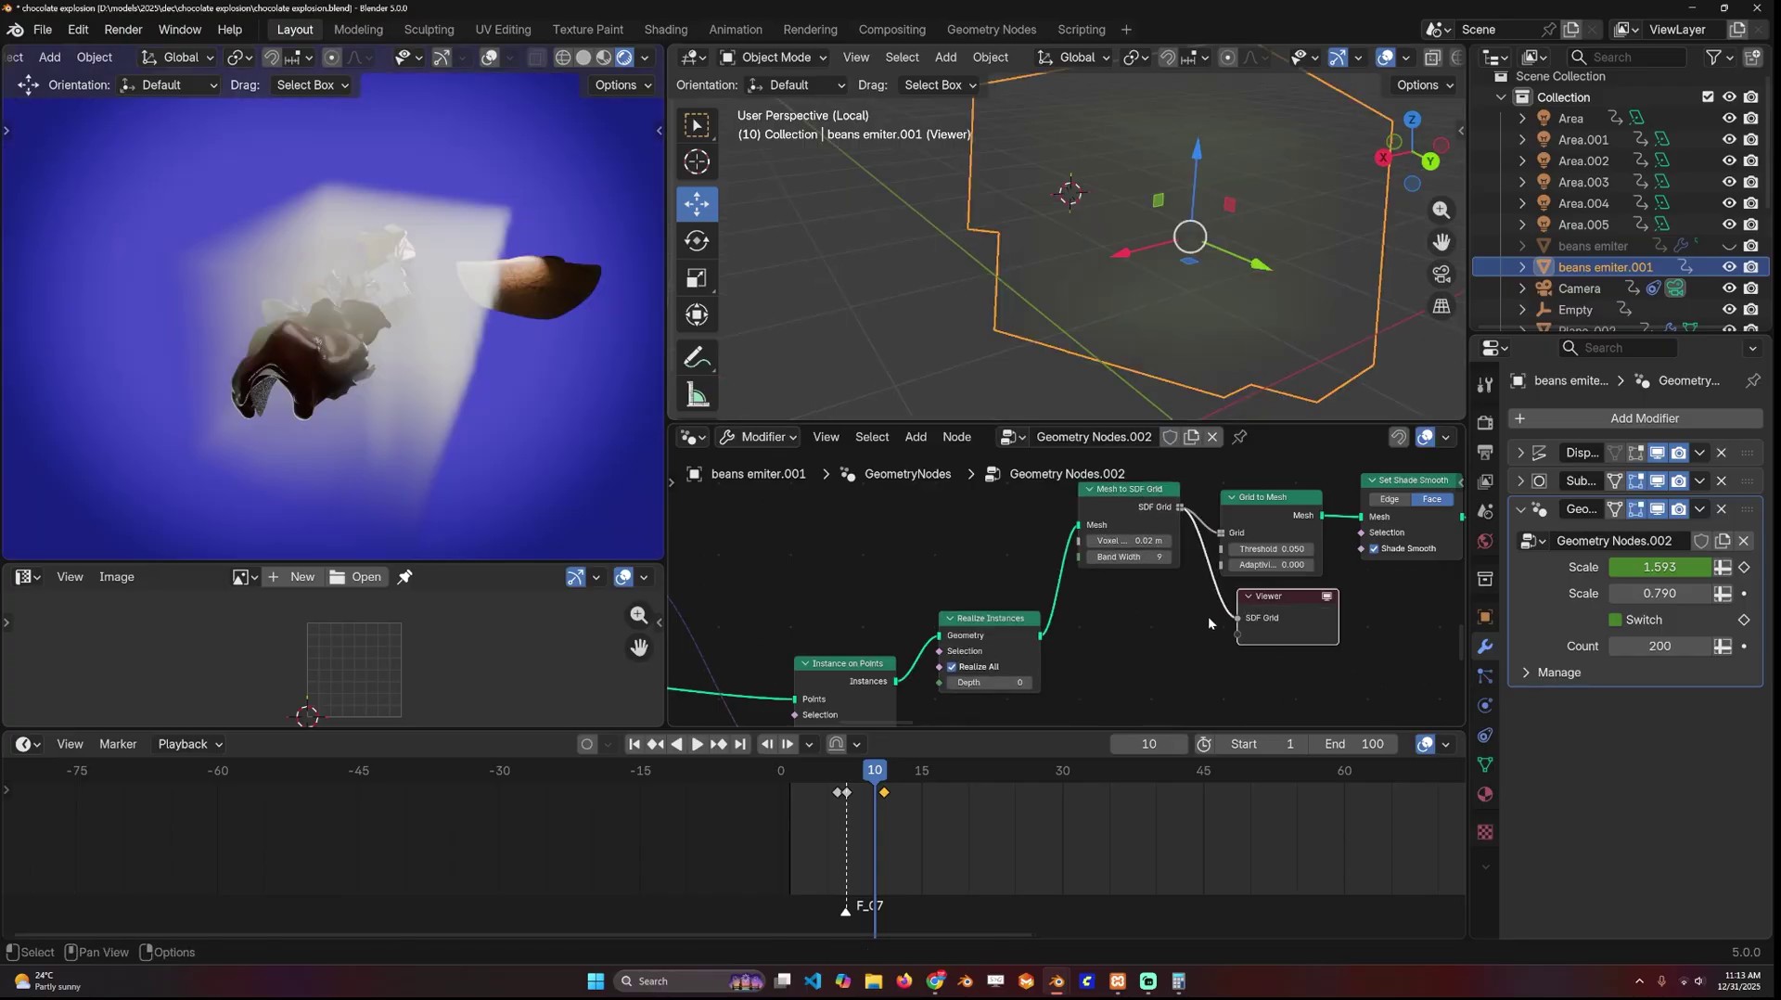
pyautogui.moveTo(1208, 616); pyautogui.dragTo(1029, 680, button='middle')
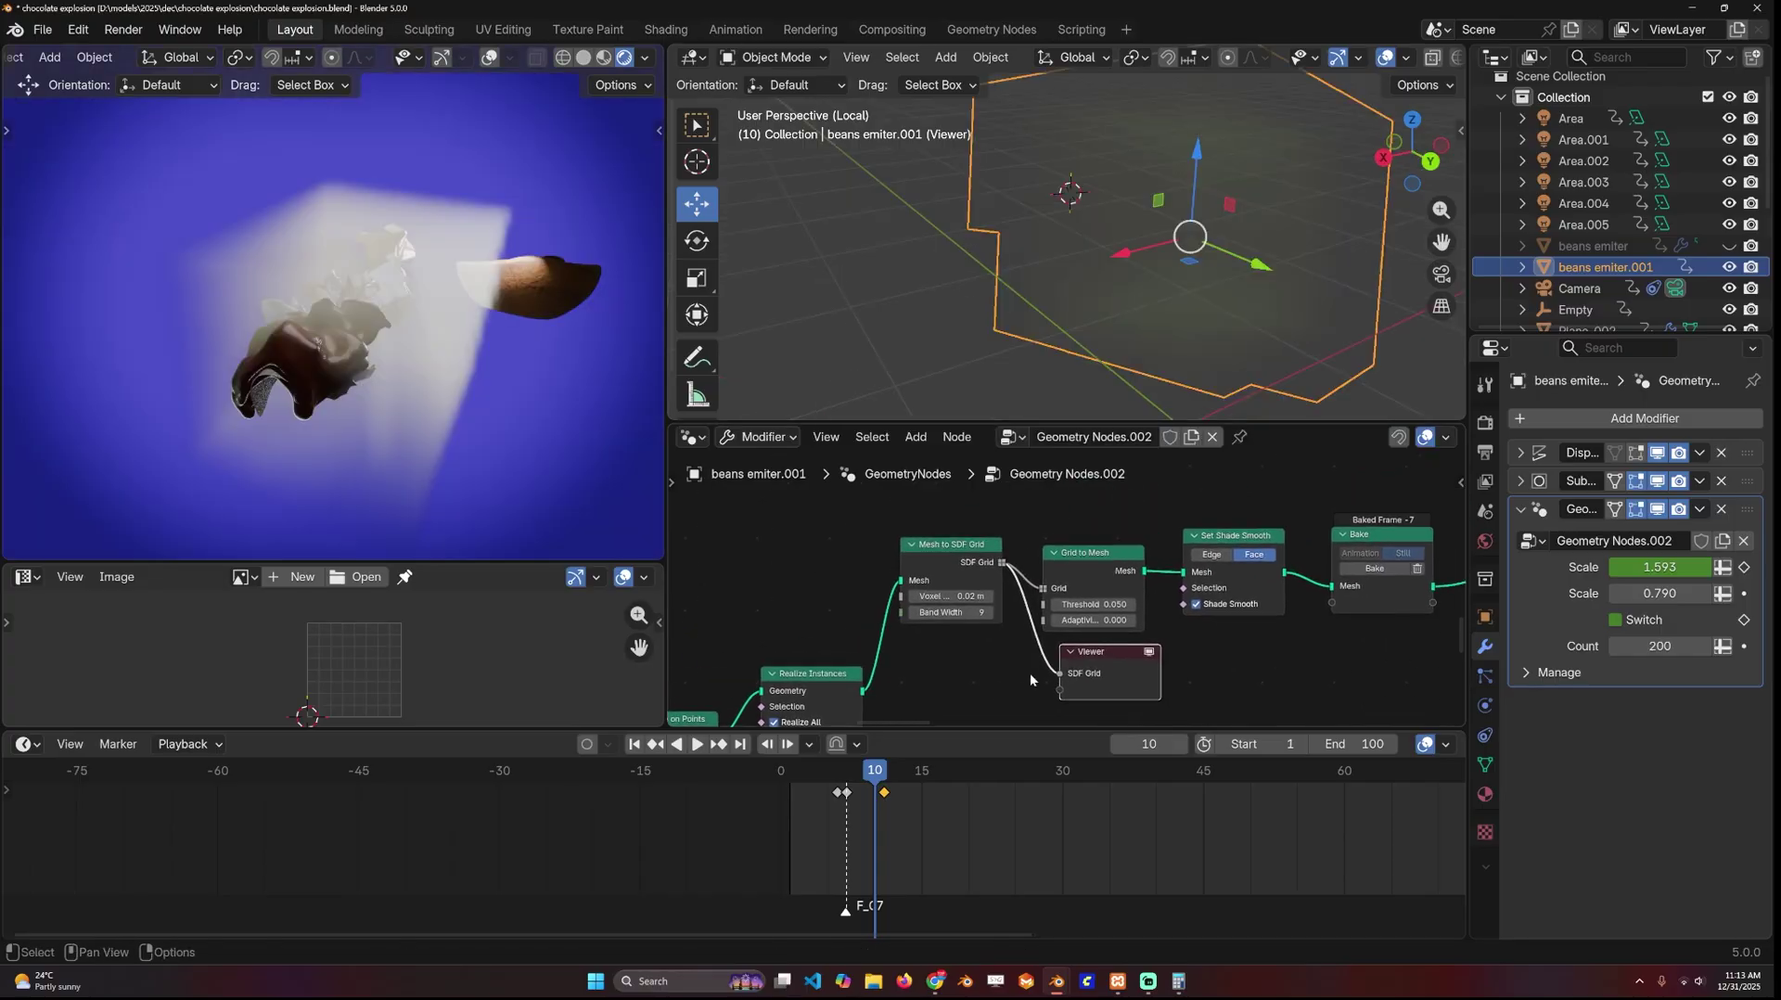
pyautogui.scroll(1, 1066, 594)
pyautogui.keyDown('ctrl'); pyautogui.keyDown('shift'); pyautogui.click(1112, 553); pyautogui.keyUp('shift'); pyautogui.keyUp('ctrl')
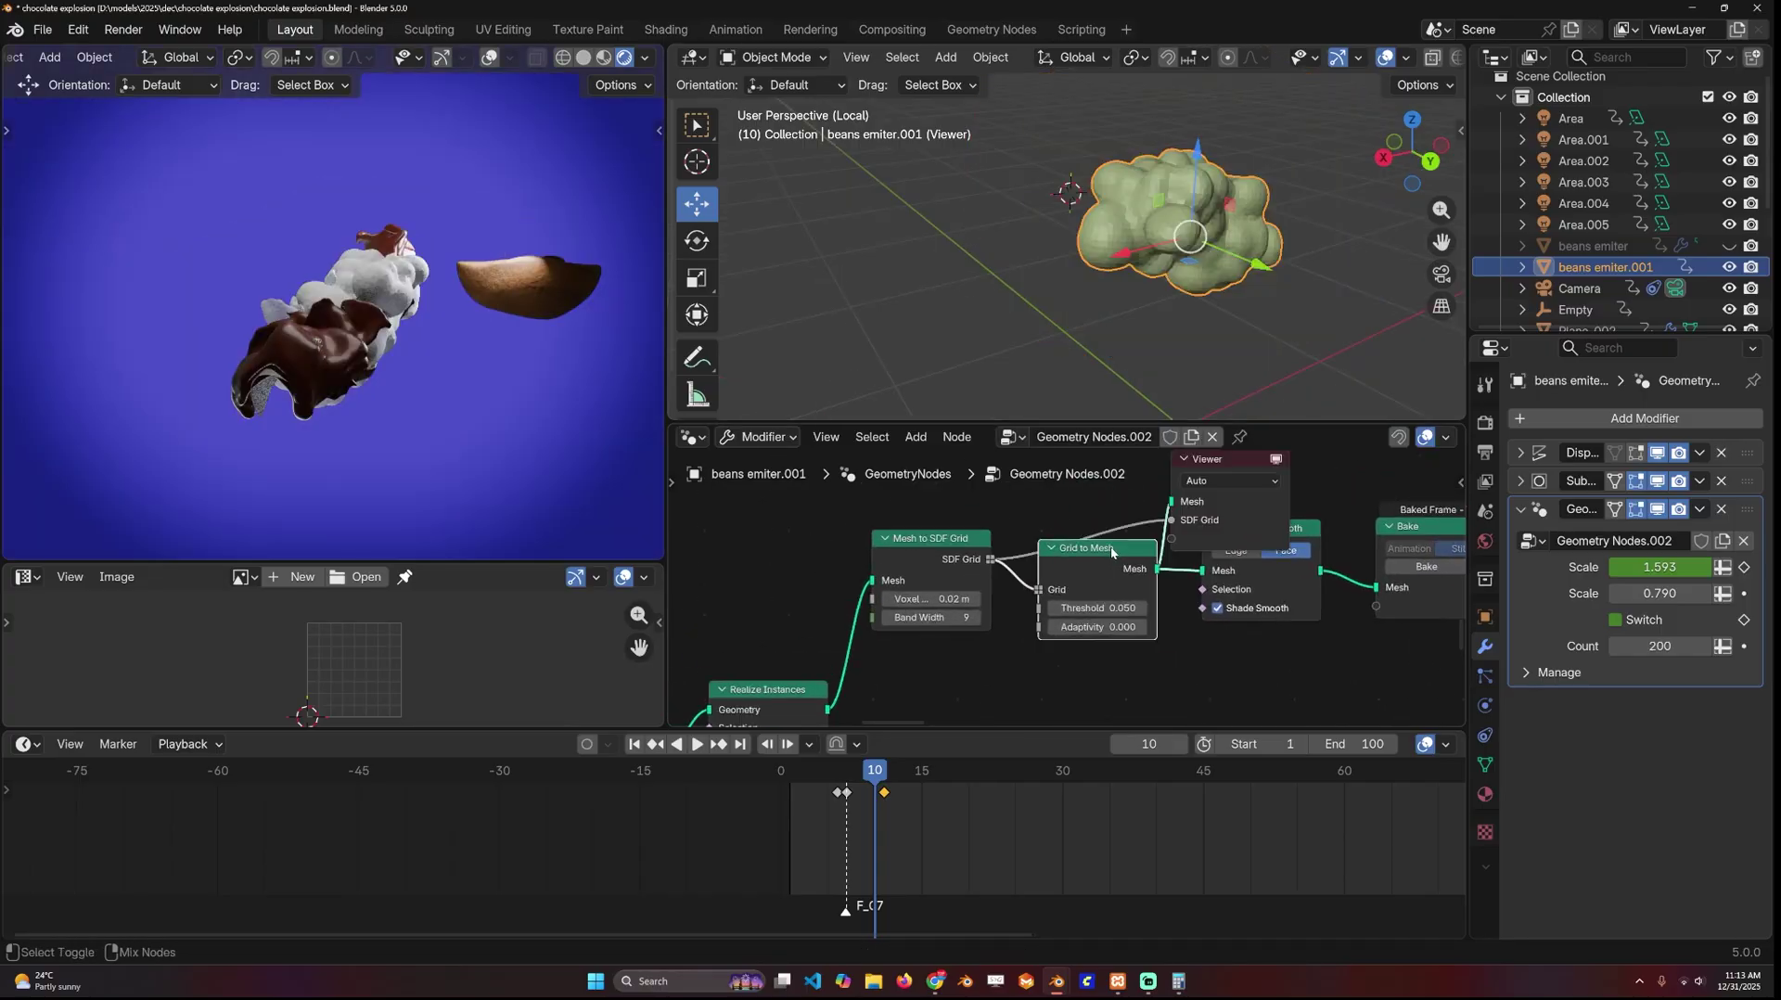
pyautogui.moveTo(1225, 216); pyautogui.dragTo(1041, 185, button='middle')
pyautogui.scroll(1, 998, 604)
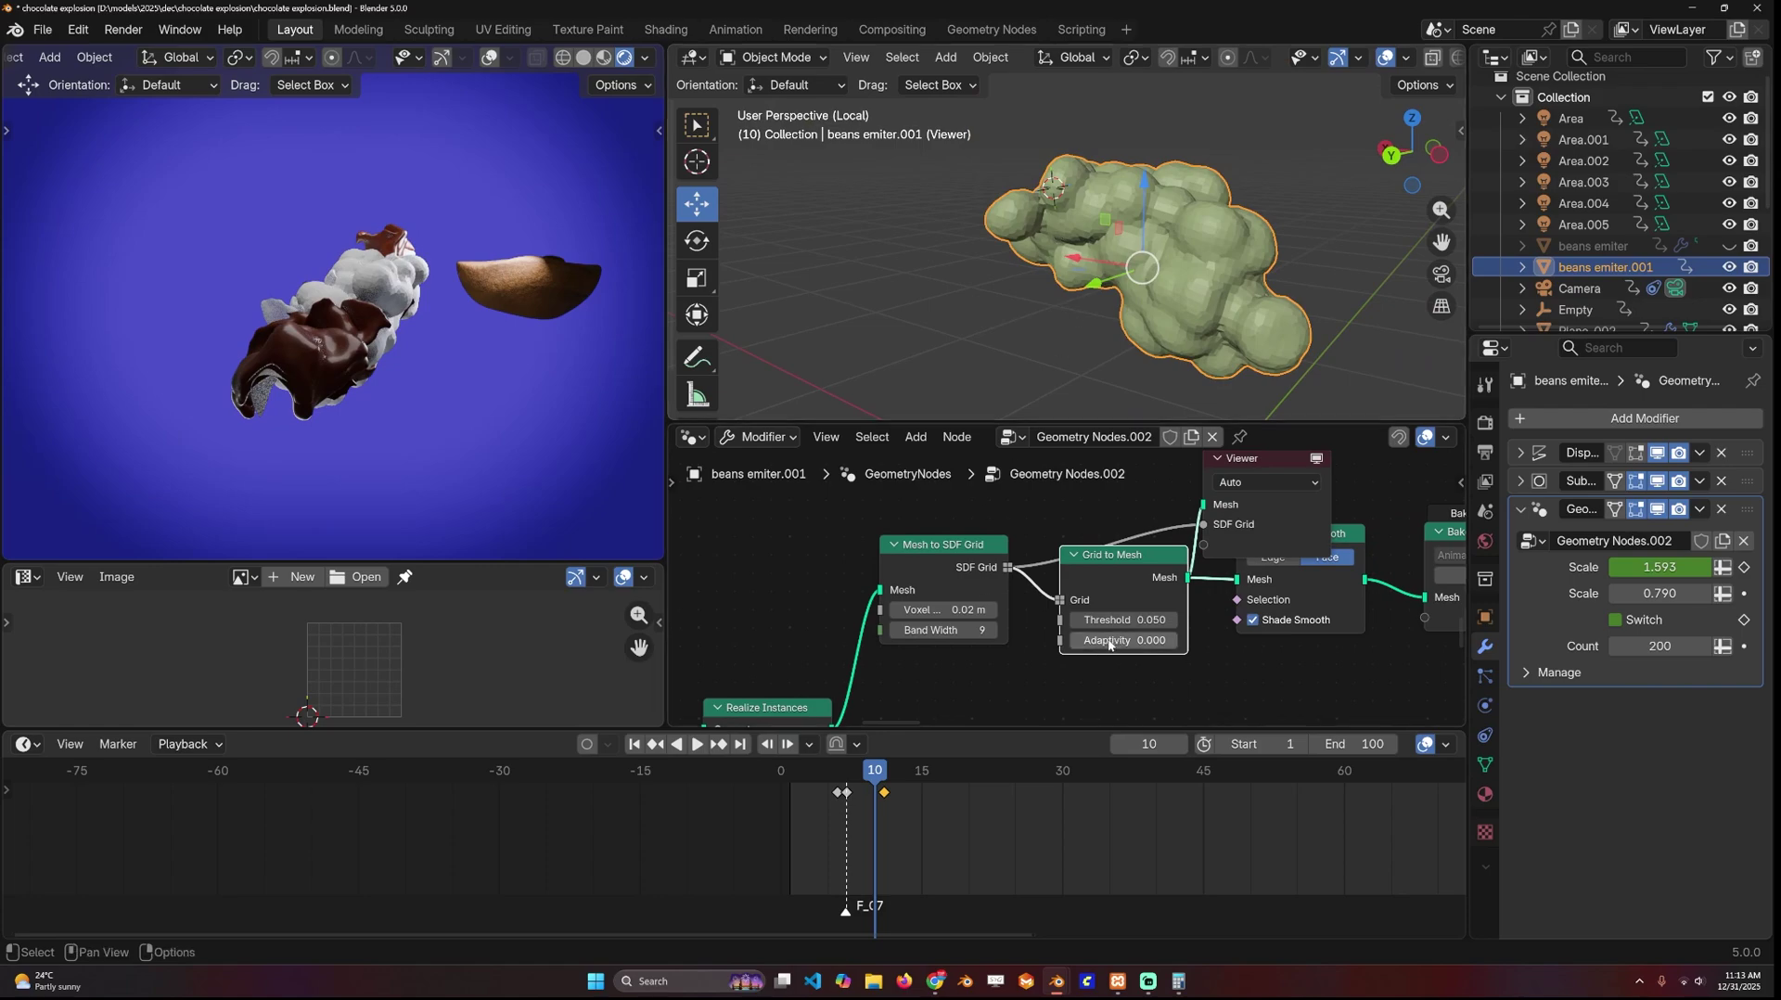
pyautogui.moveTo(1217, 191); pyautogui.dragTo(1274, 260, button='middle')
pyautogui.scroll(2, 1274, 277)
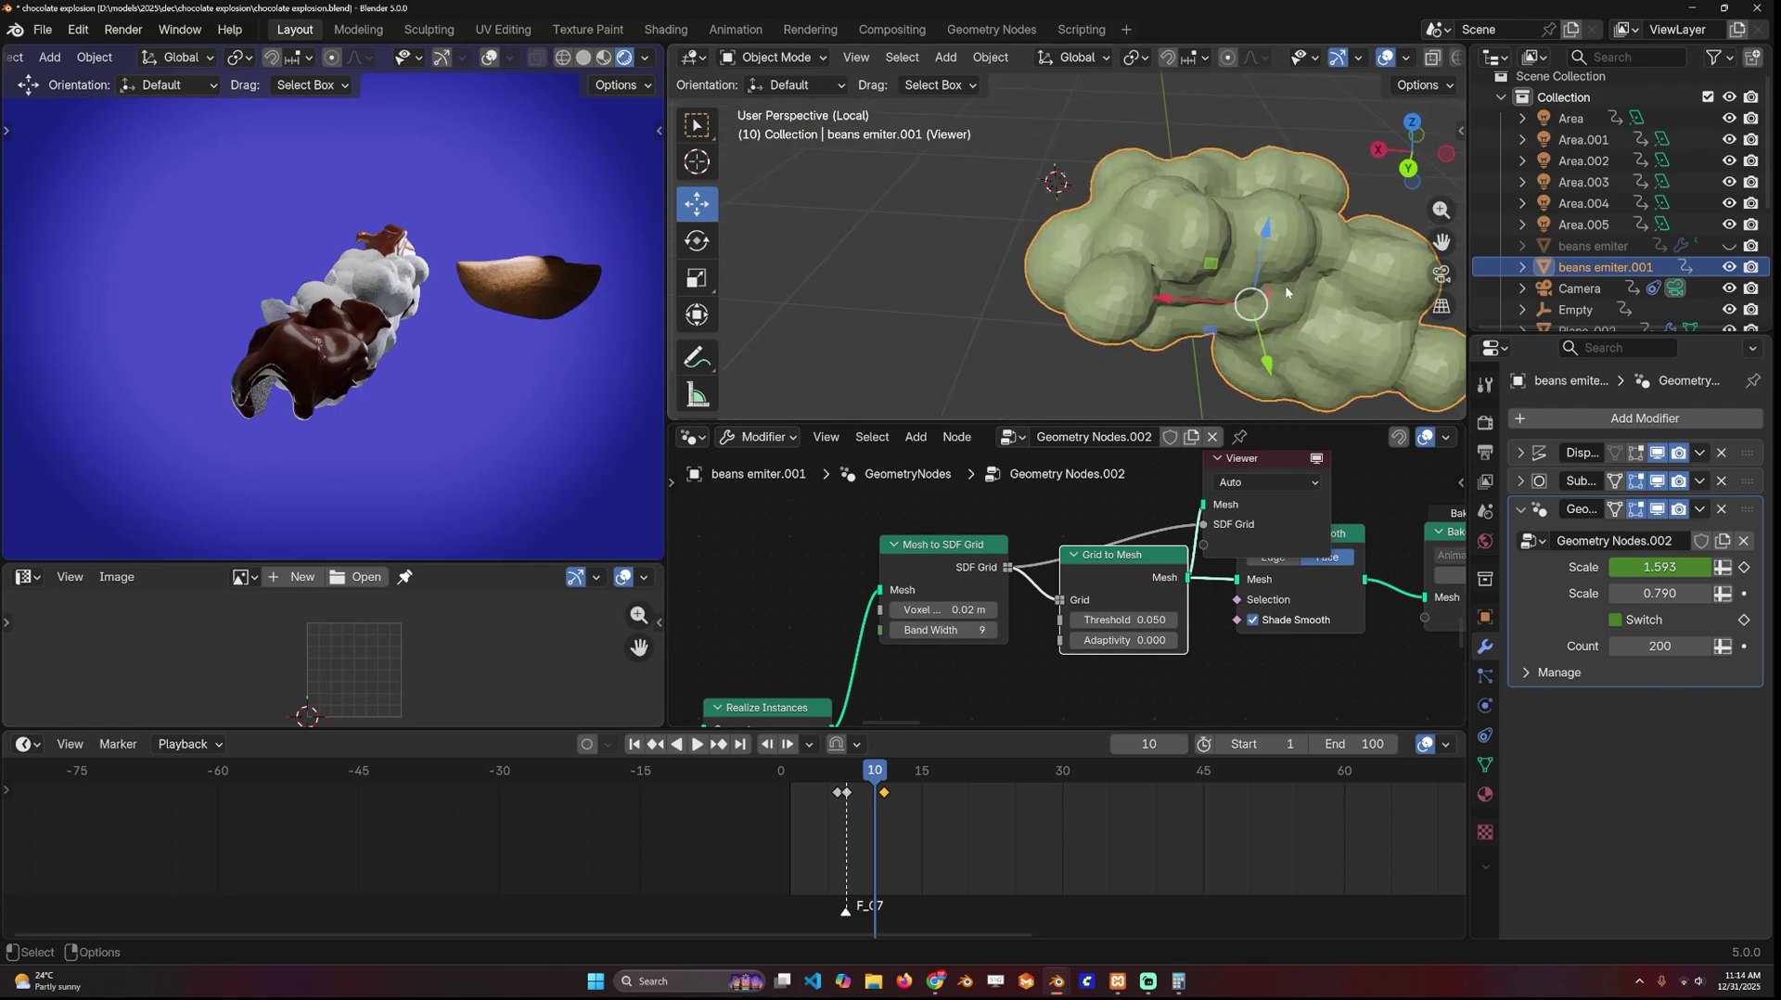
# - Preview the Set Shade Smooth and Bake outputs, and scrub the animation to frame 11
pyautogui.scroll(1, 1349, 554)
pyautogui.keyDown('ctrl'); pyautogui.keyDown('shift'); pyautogui.click(1241, 570); pyautogui.keyUp('shift'); pyautogui.keyUp('ctrl')
pyautogui.moveTo(1356, 554); pyautogui.dragTo(1382, 487, button='middle')
pyautogui.keyDown('ctrl'); pyautogui.keyDown('shift'); pyautogui.click(1217, 586); pyautogui.keyUp('shift'); pyautogui.keyUp('ctrl')
pyautogui.scroll(-3, 1018, 613)
pyautogui.scroll(-1, 1206, 538)
pyautogui.keyDown('ctrl'); pyautogui.keyDown('shift'); pyautogui.click(938, 603); pyautogui.keyUp('shift'); pyautogui.keyUp('ctrl')
pyautogui.moveTo(805, 773); pyautogui.dragTo(878, 770)
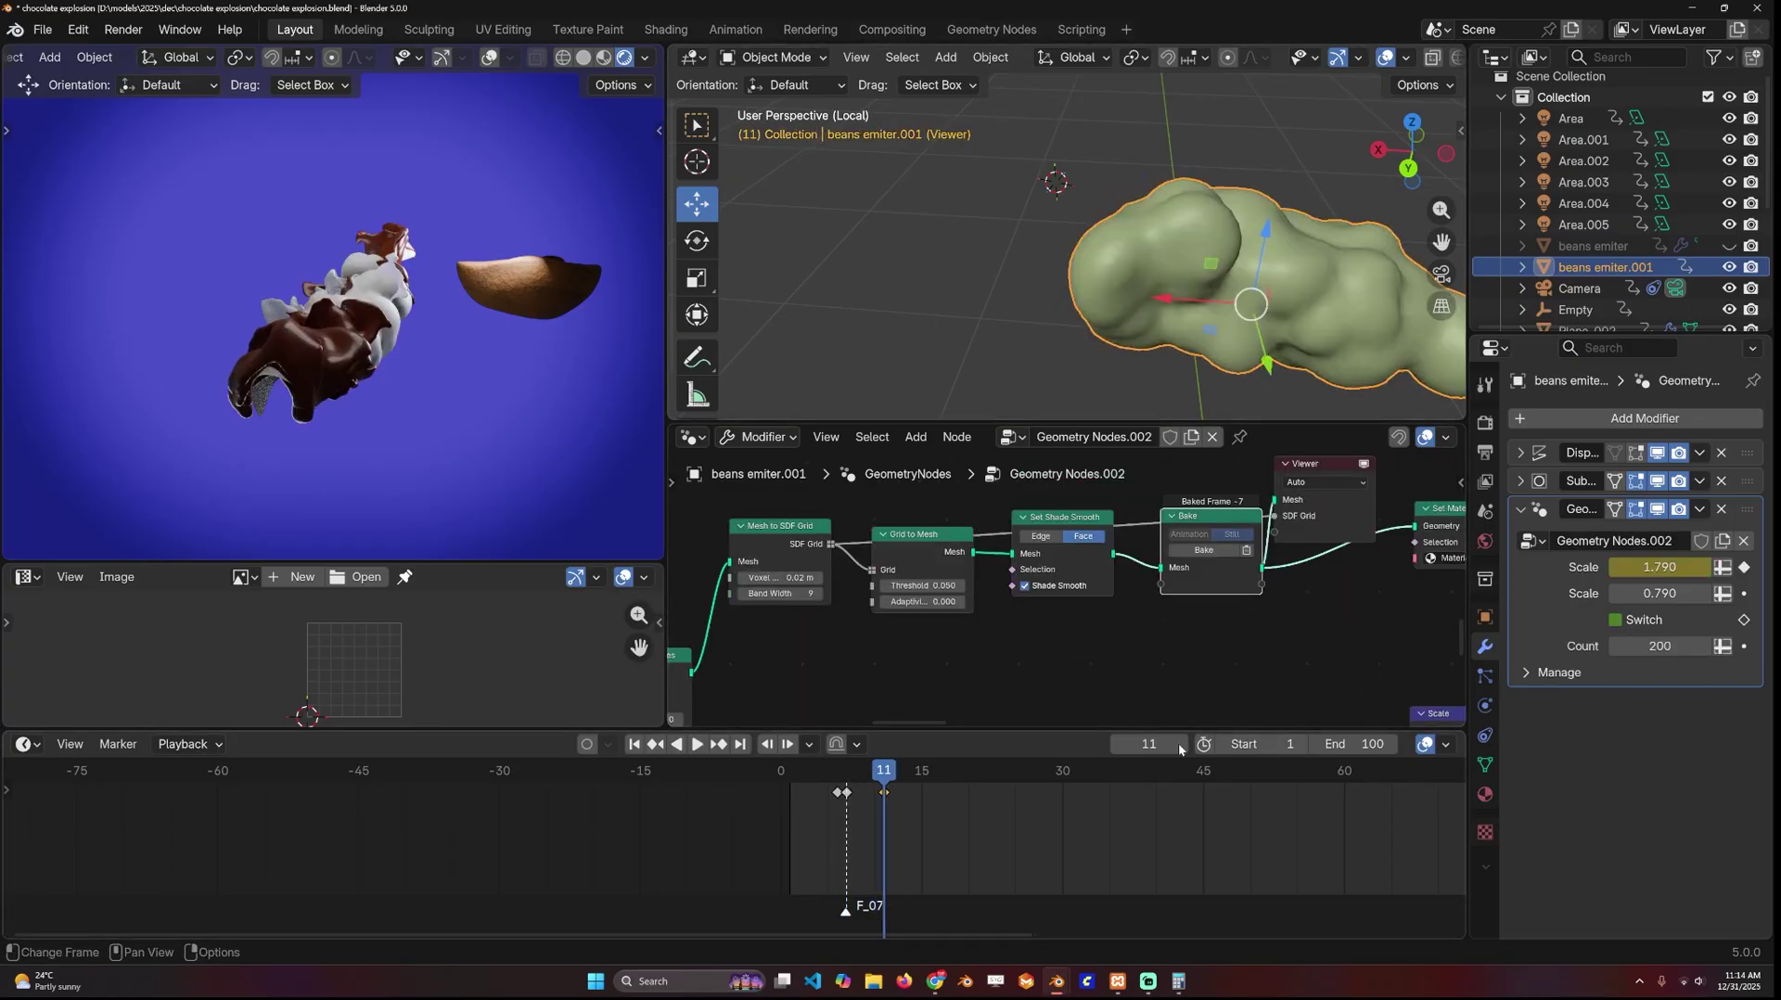
# - Review the chain from Instance on Points through the SDF conversion to Bake, and preview the Set Material output after it
pyautogui.scroll(-8, 1094, 696)
pyautogui.moveTo(948, 608); pyautogui.dragTo(1141, 519, button='middle')
pyautogui.scroll(5, 1076, 608)
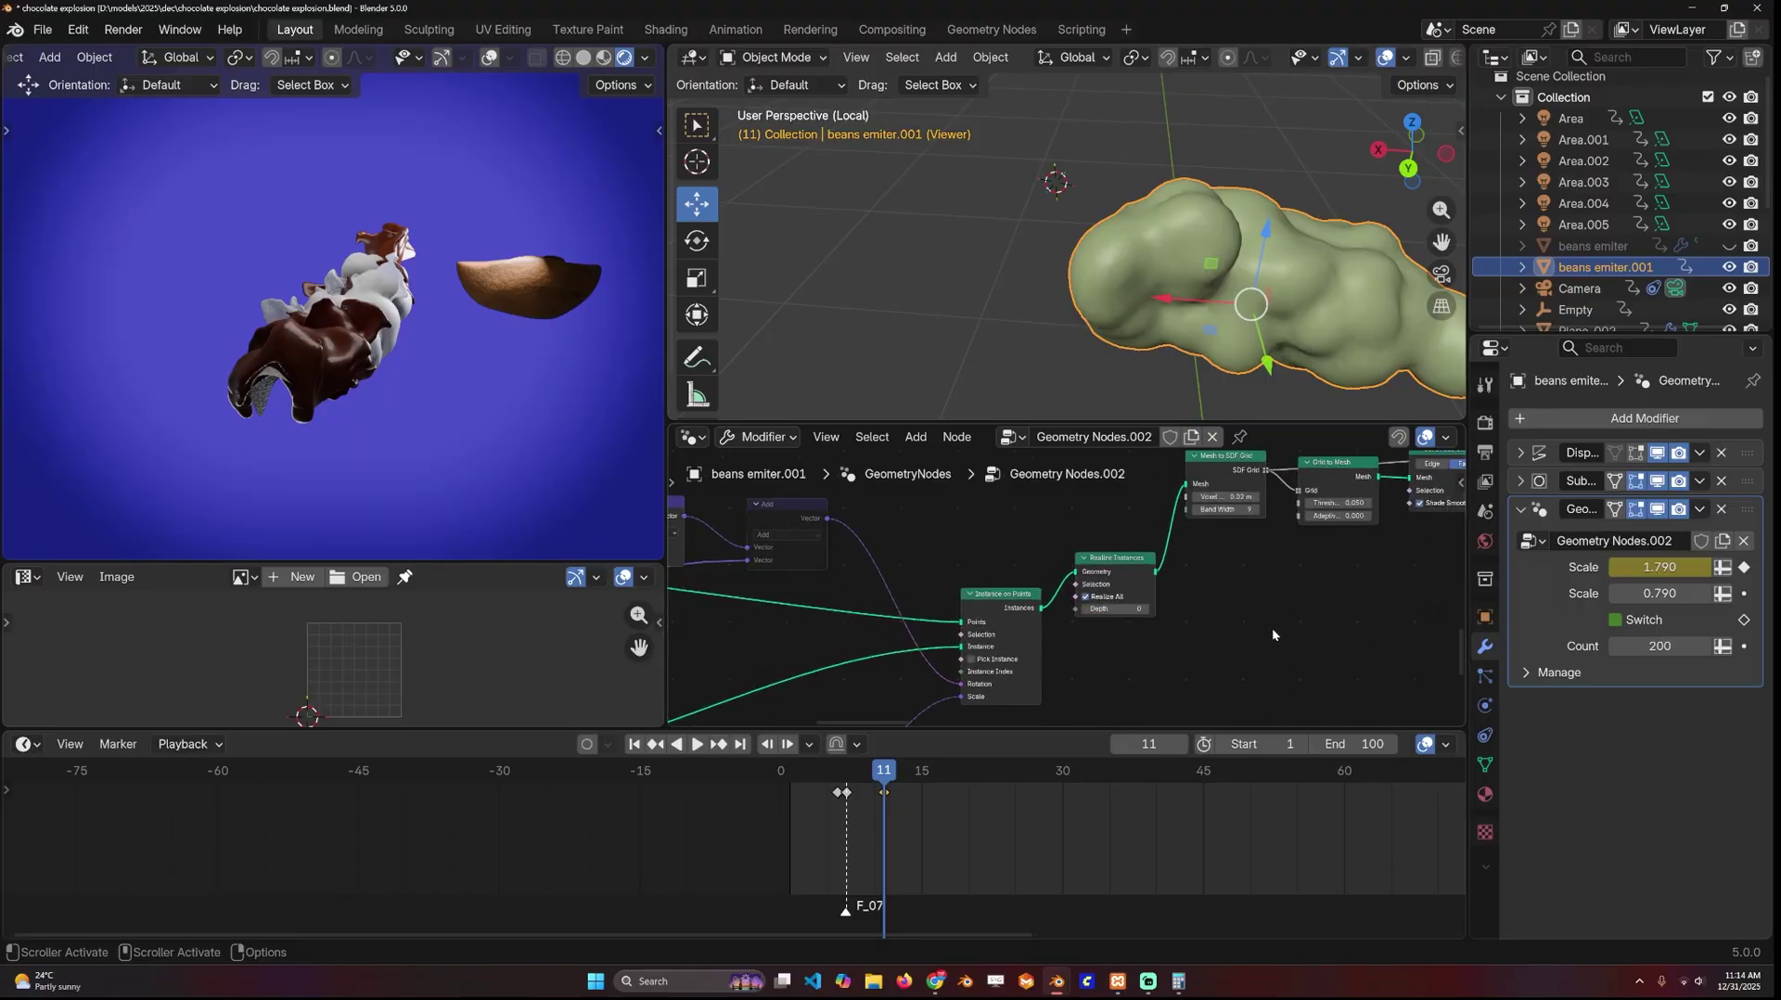
pyautogui.scroll(1, 1272, 626)
pyautogui.scroll(2, 1208, 575)
pyautogui.moveTo(1229, 581); pyautogui.dragTo(1087, 662, button='middle')
pyautogui.moveTo(1419, 504); pyautogui.dragTo(1116, 532, button='middle')
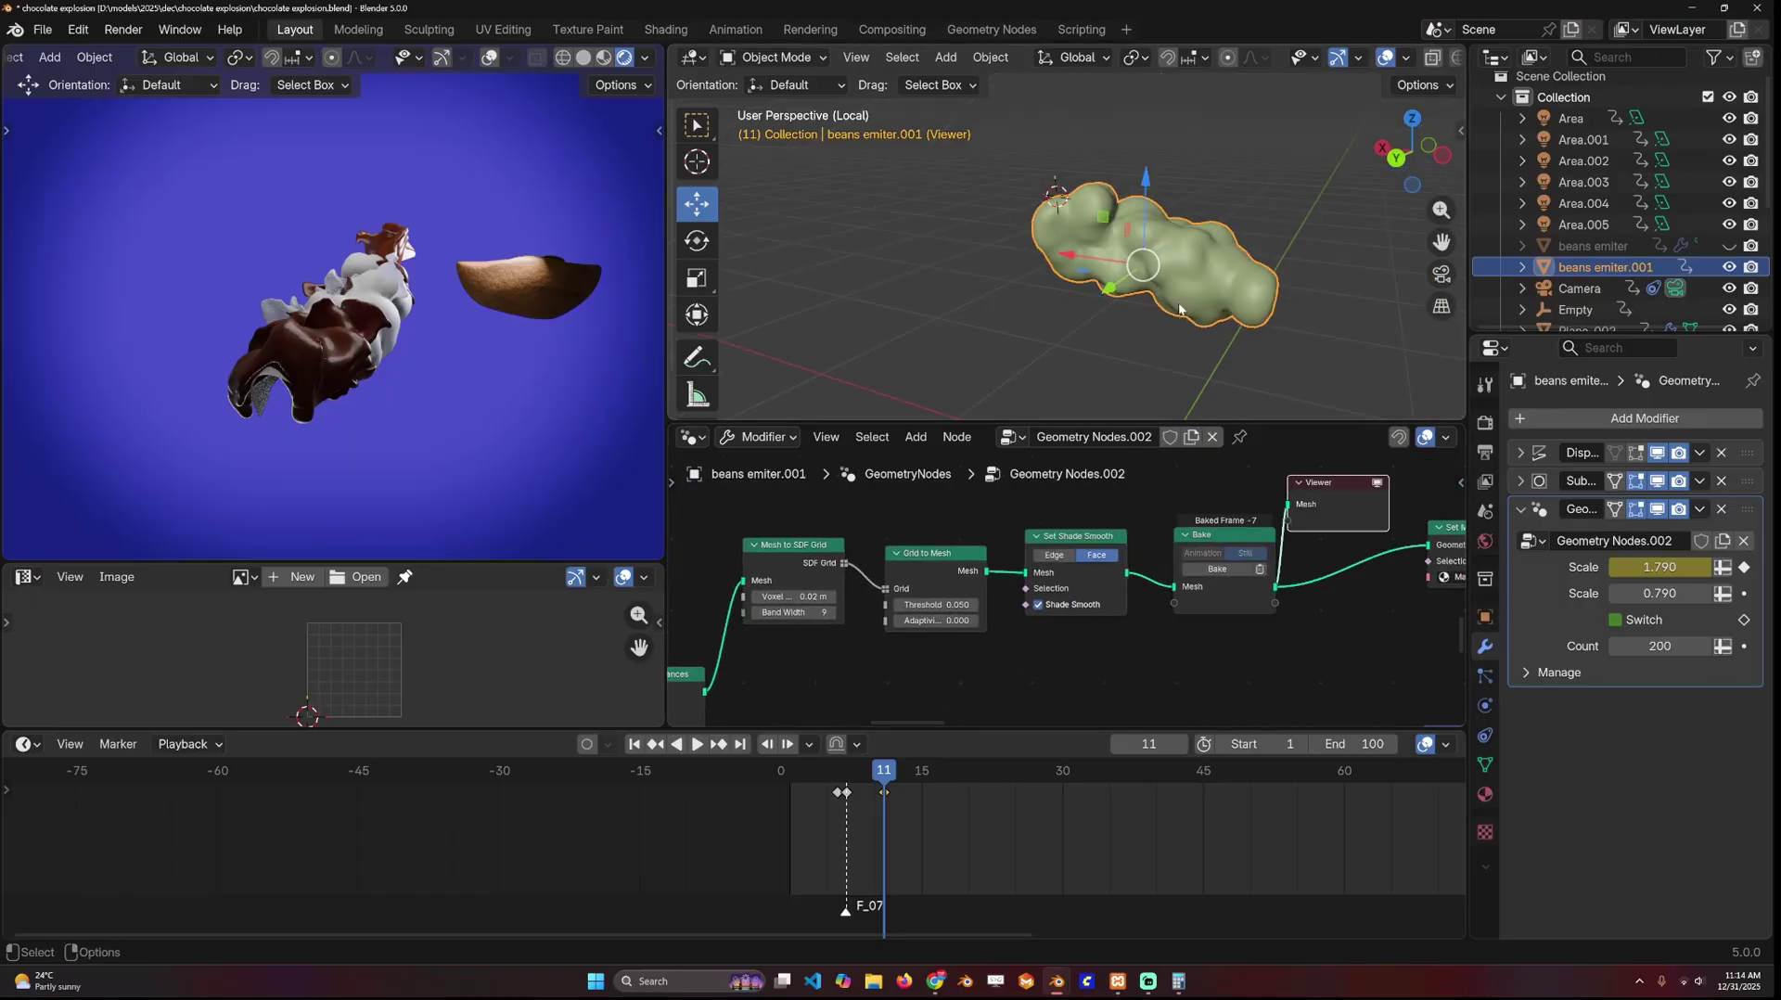
pyautogui.moveTo(1215, 269); pyautogui.dragTo(1122, 265, button='middle')
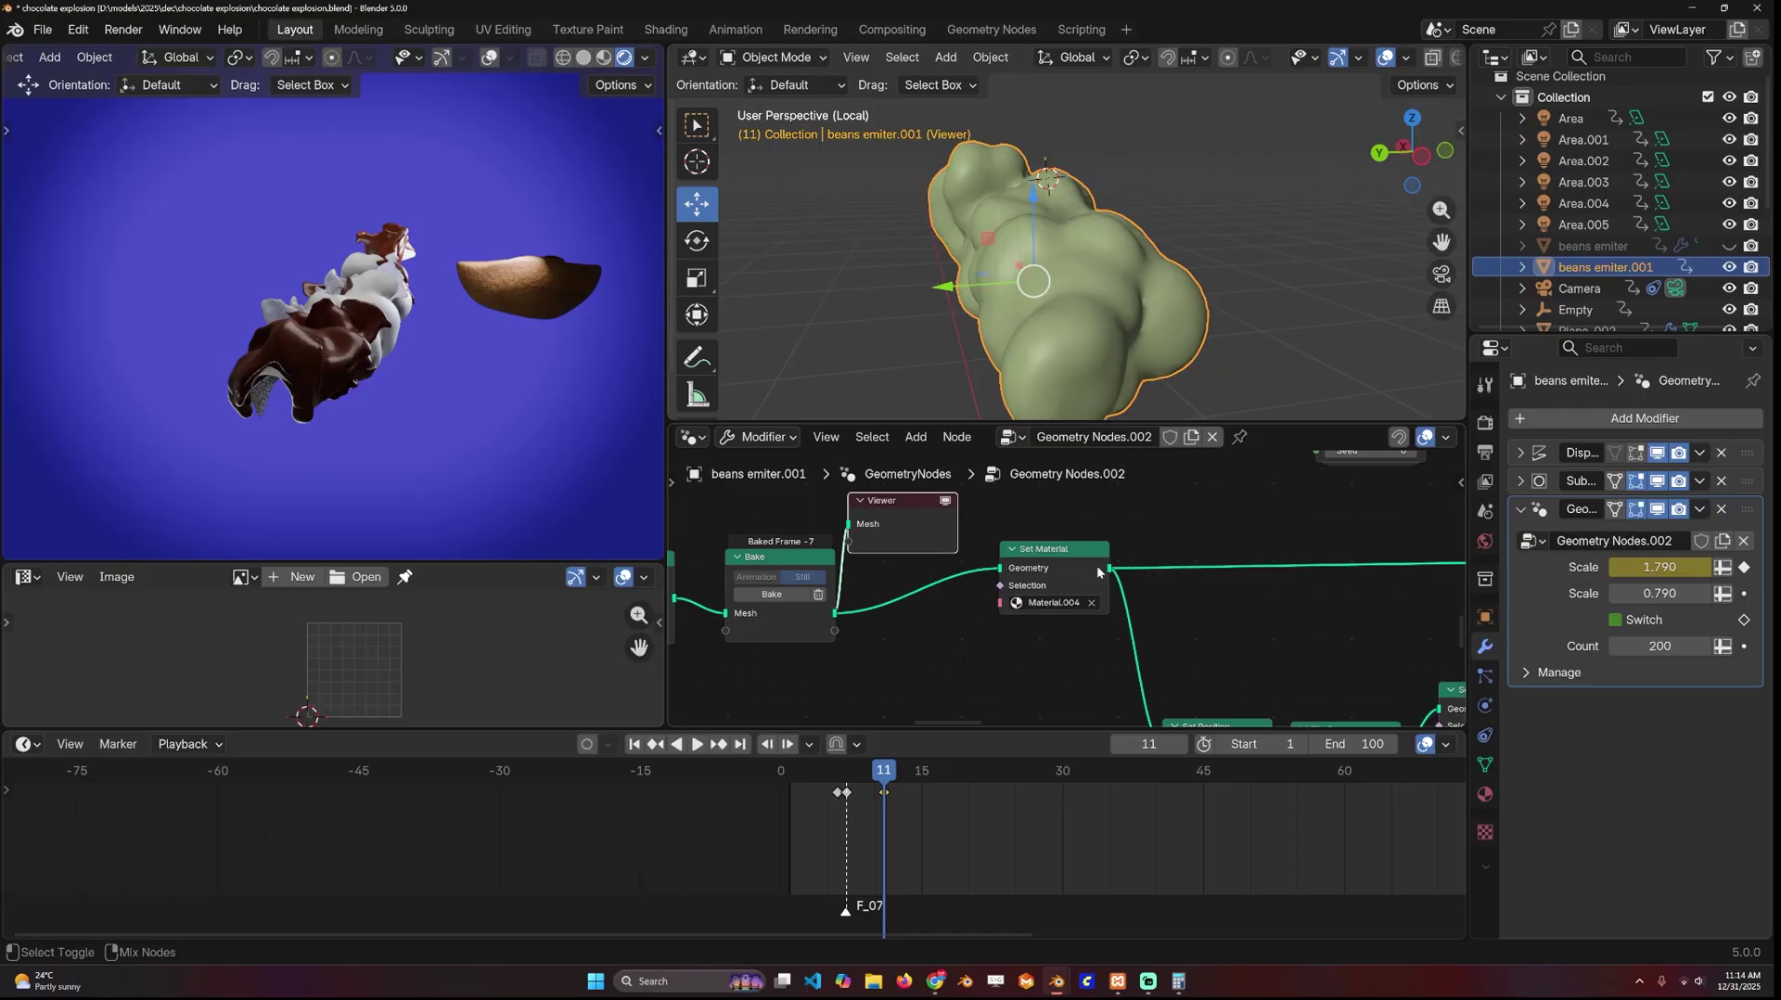
pyautogui.keyDown('ctrl'); pyautogui.keyDown('shift'); pyautogui.click(1098, 572); pyautogui.keyUp('shift'); pyautogui.keyUp('ctrl')
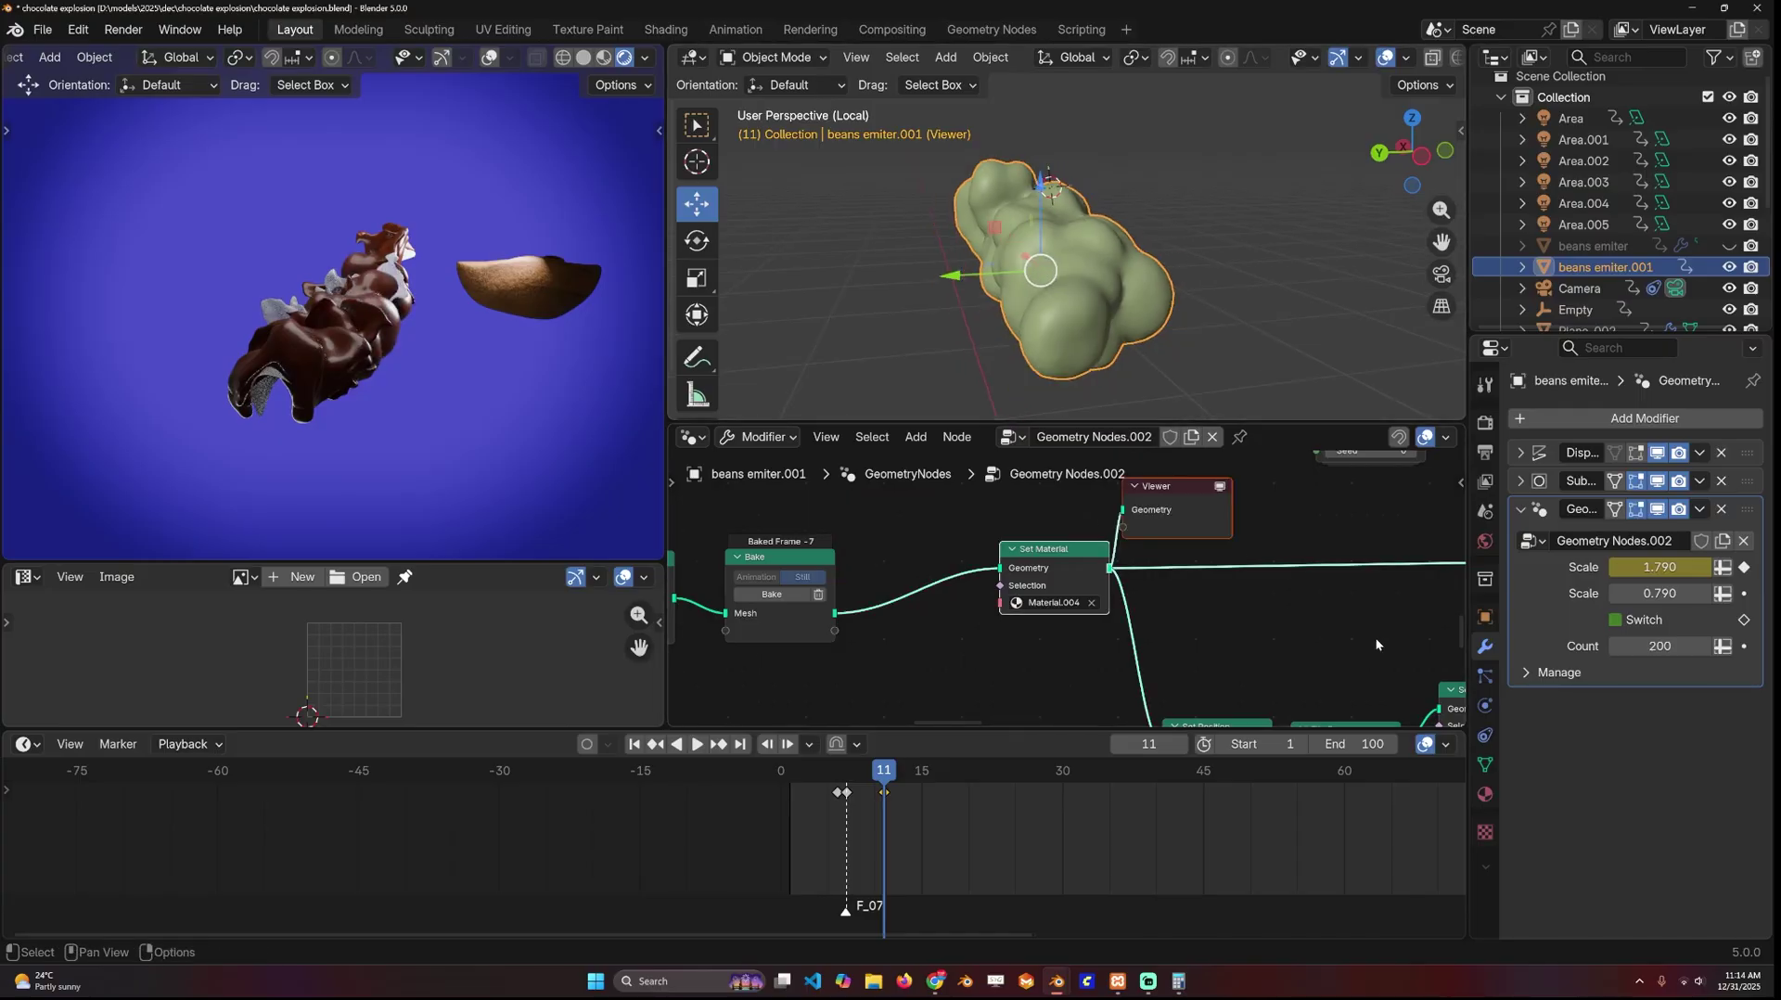
# - Preview the outer shell's Set Material output and the Join Geometry output combining it with the offset, face-flipped inner shell
pyautogui.scroll(-4, 1371, 627)
pyautogui.scroll(-3, 1161, 648)
pyautogui.scroll(-3, 997, 548)
pyautogui.moveTo(1261, 540); pyautogui.dragTo(944, 547, button='middle')
pyautogui.scroll(2, 1209, 231)
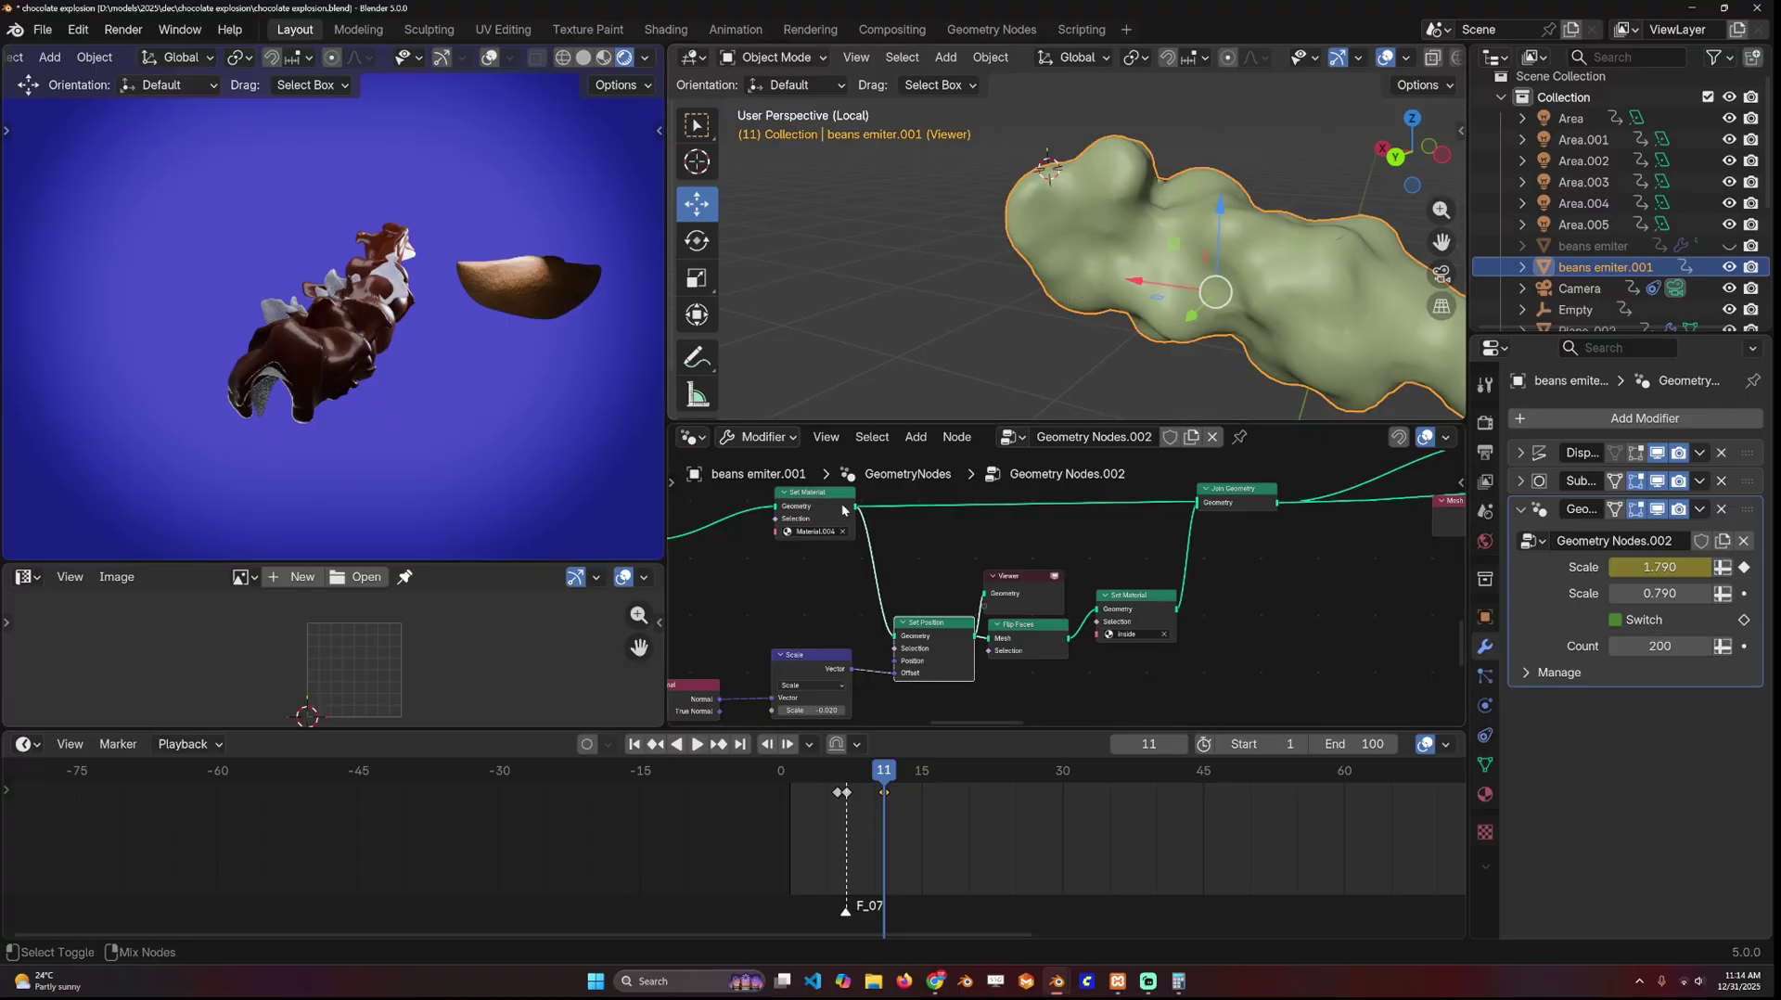
pyautogui.keyDown('ctrl'); pyautogui.keyDown('shift'); pyautogui.click(843, 509); pyautogui.keyUp('shift'); pyautogui.keyUp('ctrl')
pyautogui.moveTo(1018, 591); pyautogui.dragTo(1032, 631, button='middle')
pyautogui.keyDown('ctrl'); pyautogui.keyDown('shift'); pyautogui.click(1101, 585); pyautogui.keyUp('shift'); pyautogui.keyUp('ctrl')
pyautogui.keyDown('ctrl'); pyautogui.keyDown('shift'); pyautogui.click(1189, 543); pyautogui.keyUp('shift'); pyautogui.keyUp('ctrl')
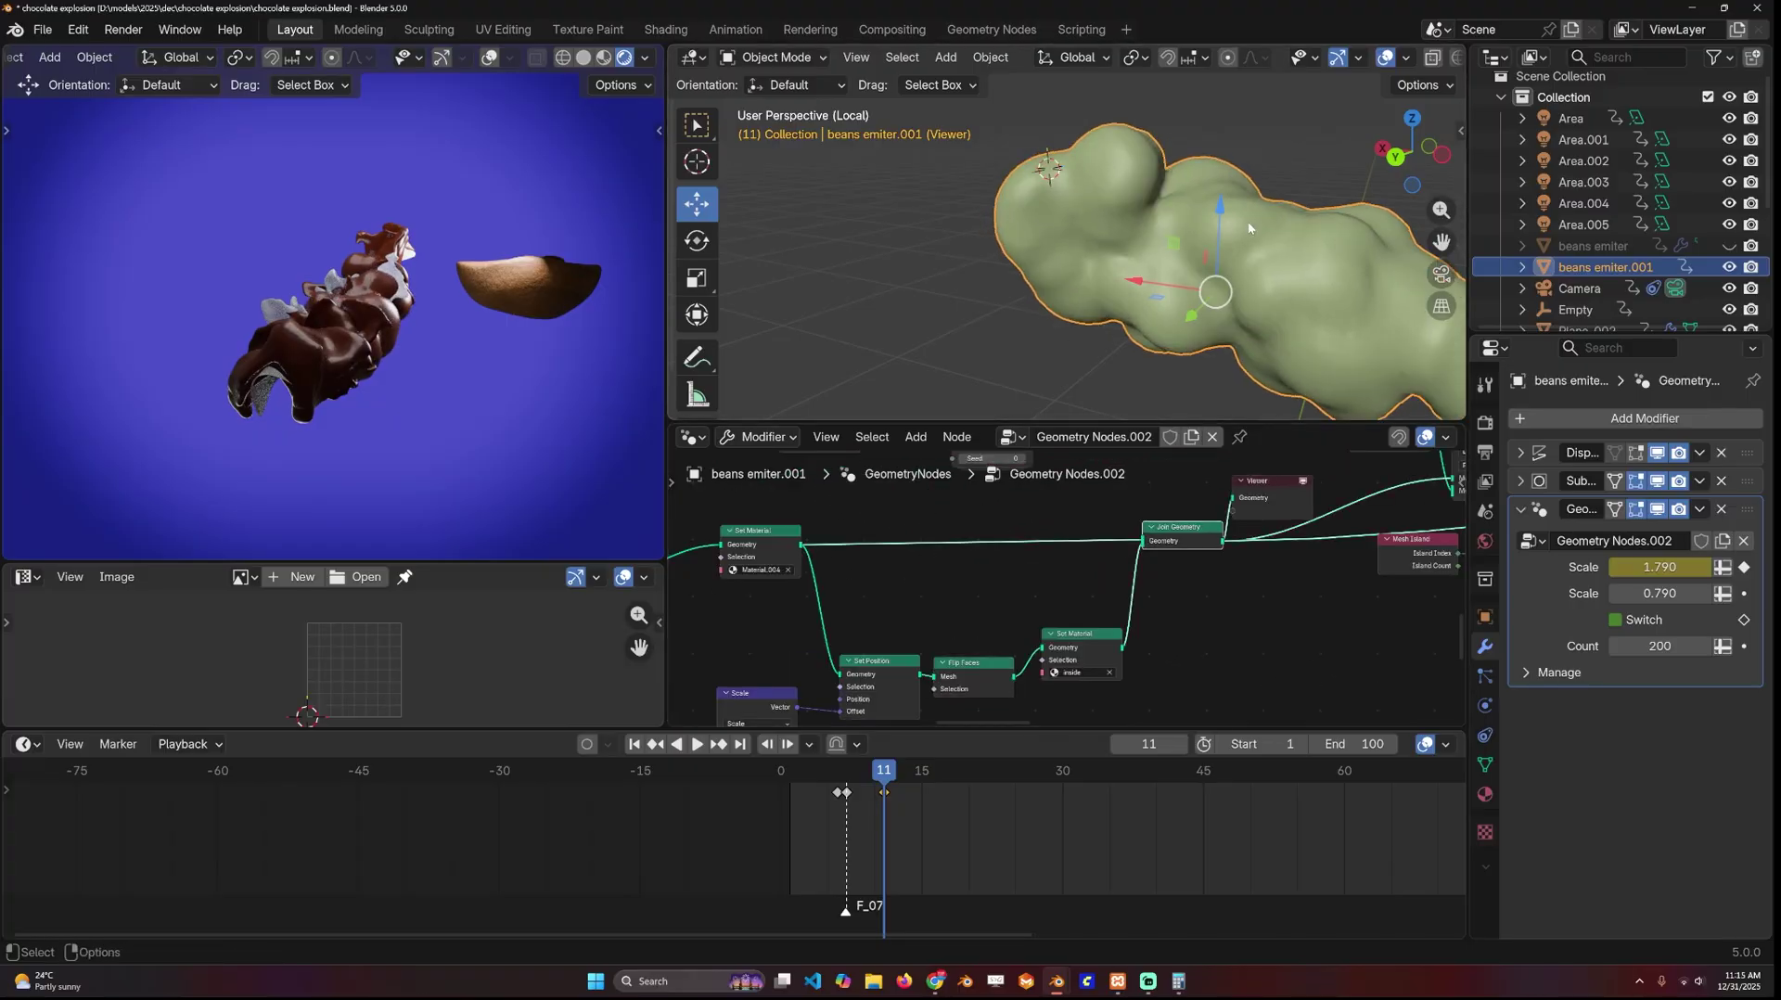
pyautogui.moveTo(1249, 228); pyautogui.dragTo(1158, 254, button='middle')
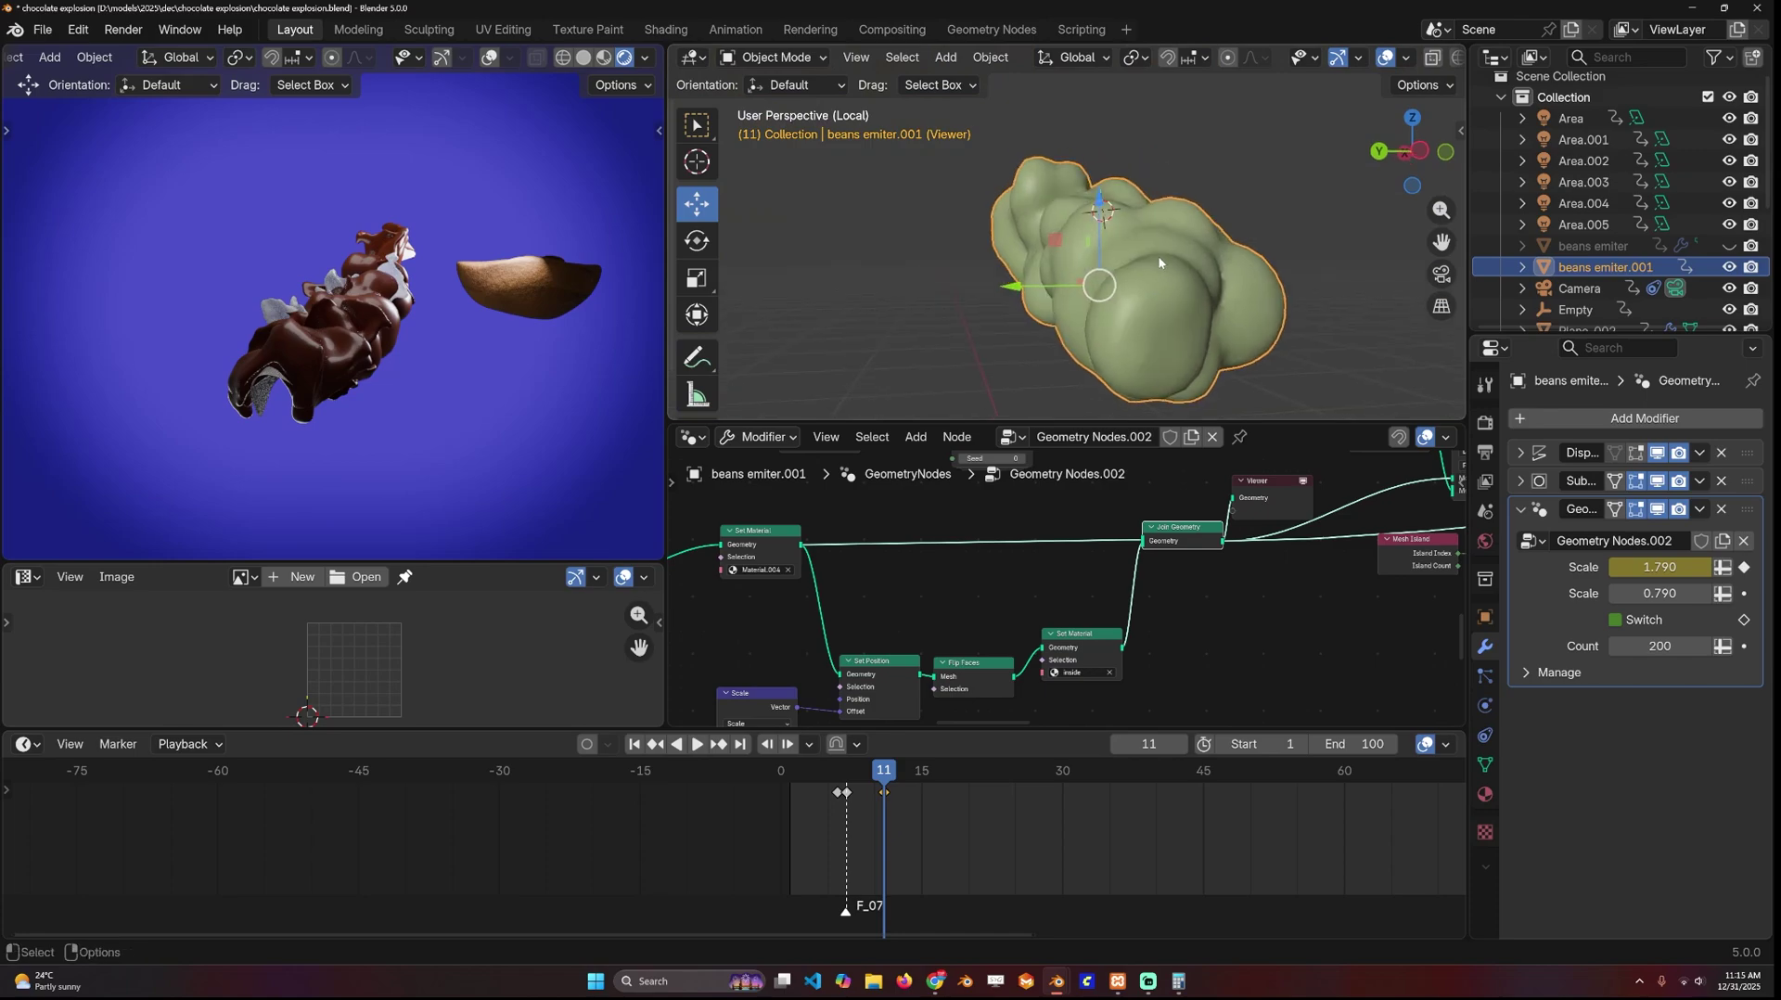
# - Preview the output of the Mesh Boolean node set to Difference that cuts the joined shell, and examine it
pyautogui.scroll(-1, 1172, 569)
pyautogui.moveTo(1182, 580); pyautogui.dragTo(1046, 659, button='middle')
pyautogui.moveTo(1234, 306); pyautogui.dragTo(1302, 255, button='middle')
pyautogui.moveTo(1156, 530); pyautogui.dragTo(1167, 601, button='middle')
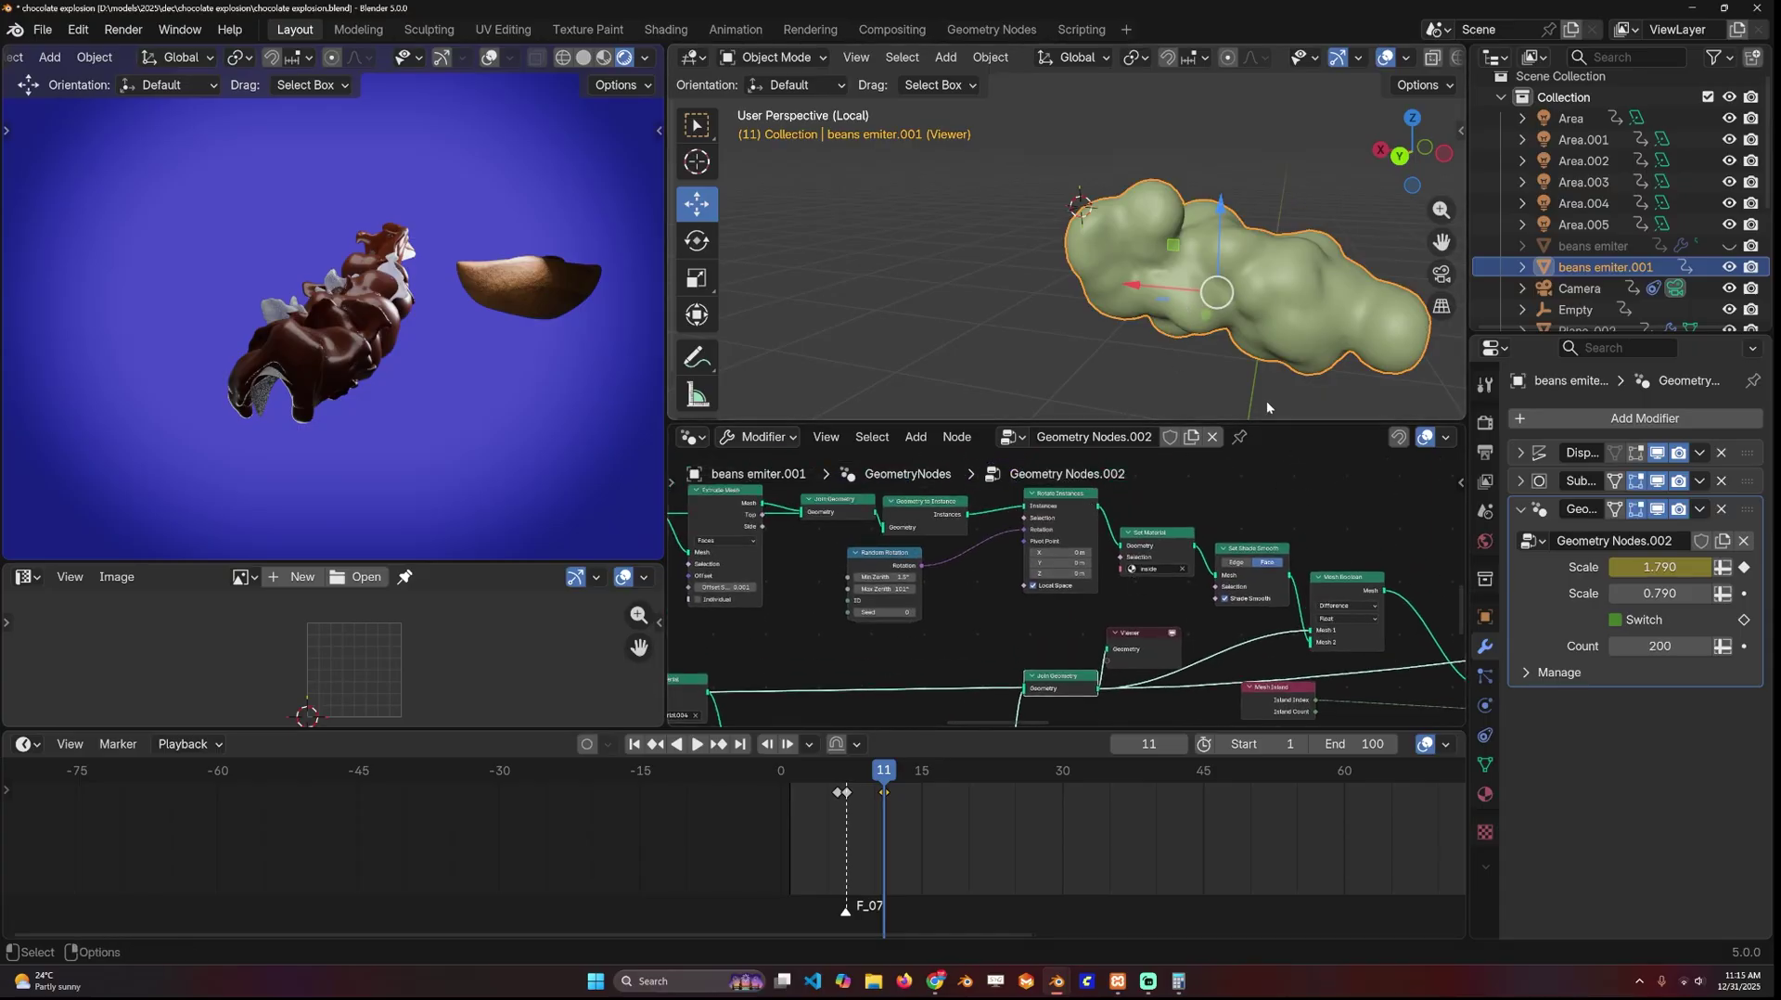
pyautogui.keyDown('ctrl'); pyautogui.keyDown('shift'); pyautogui.click(1336, 592); pyautogui.keyUp('shift'); pyautogui.keyUp('ctrl')
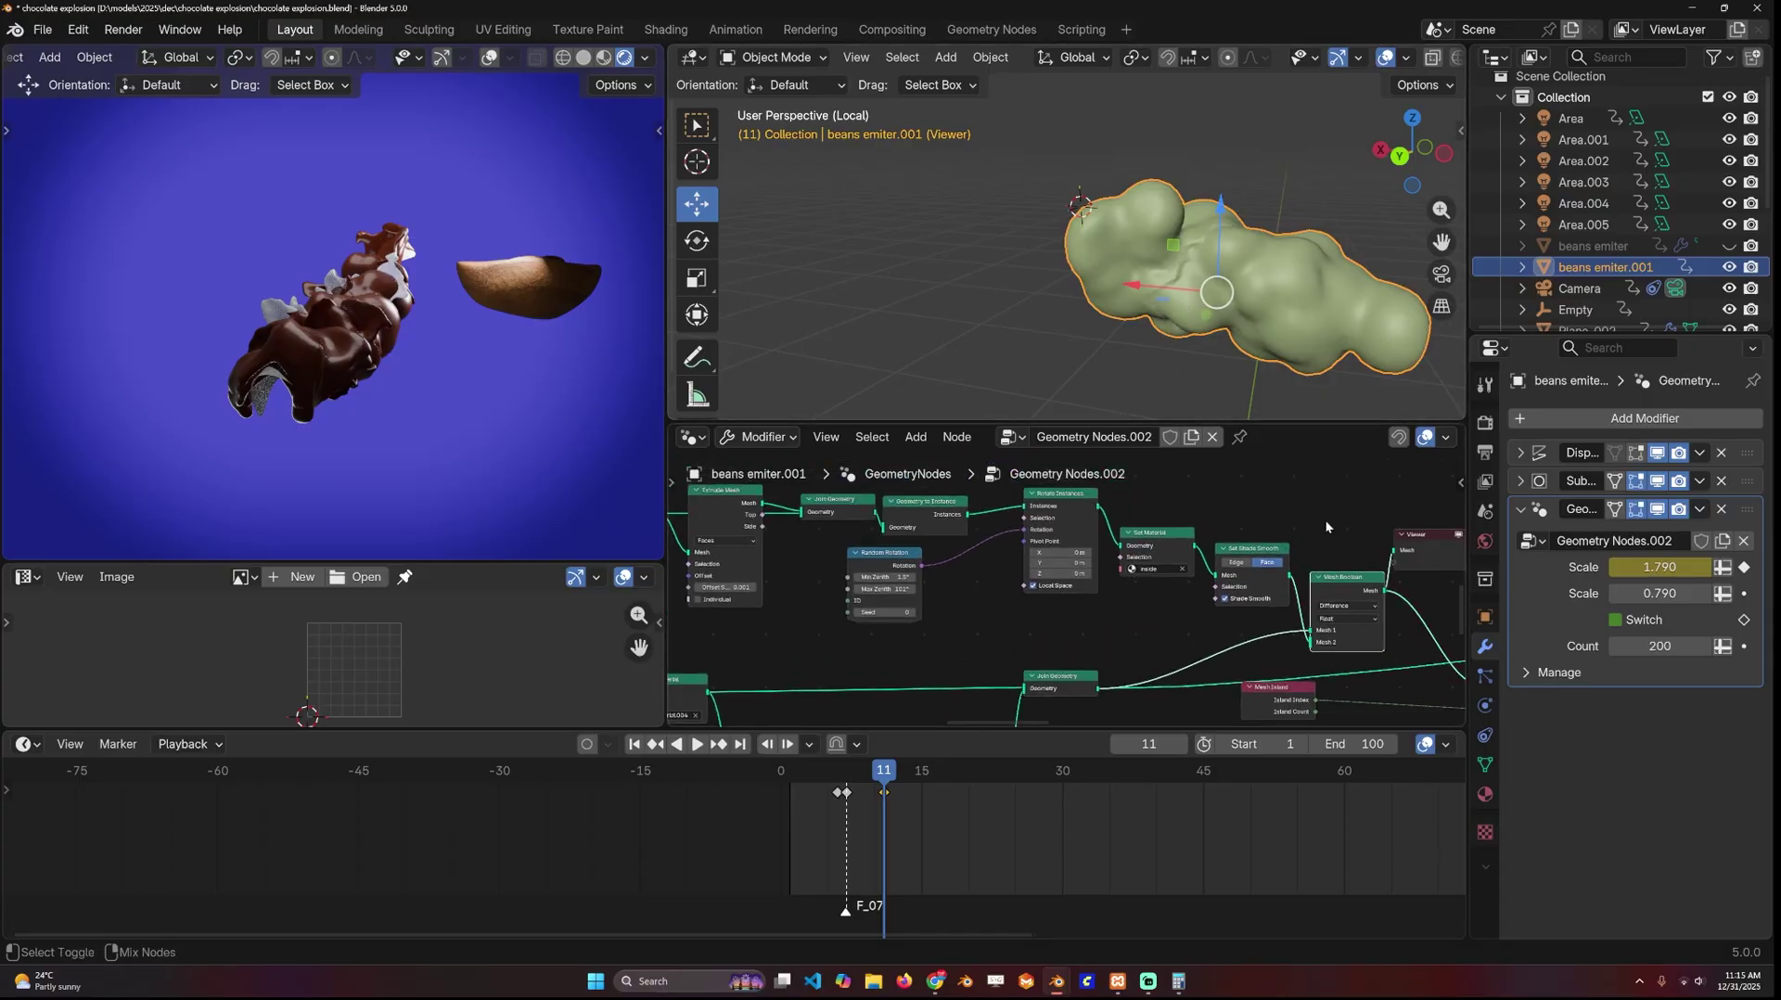
pyautogui.moveTo(1289, 310); pyautogui.dragTo(1189, 345, button='middle')
pyautogui.moveTo(1063, 619); pyautogui.dragTo(1005, 591, button='middle')
# - Preview the node output downstream of the Mesh Boolean and examine the split chocolate shell in both 3D views
pyautogui.scroll(-4, 1303, 655)
pyautogui.moveTo(1298, 595); pyautogui.dragTo(1179, 603, button='middle')
pyautogui.scroll(2, 1236, 604)
pyautogui.keyDown('ctrl'); pyautogui.keyDown('shift'); pyautogui.click(1139, 603); pyautogui.keyUp('shift'); pyautogui.keyUp('ctrl')
pyautogui.scroll(-6, 1151, 603)
pyautogui.moveTo(1428, 612); pyautogui.dragTo(1150, 594, button='middle')
pyautogui.moveTo(287, 255); pyautogui.dragTo(399, 308, button='middle')
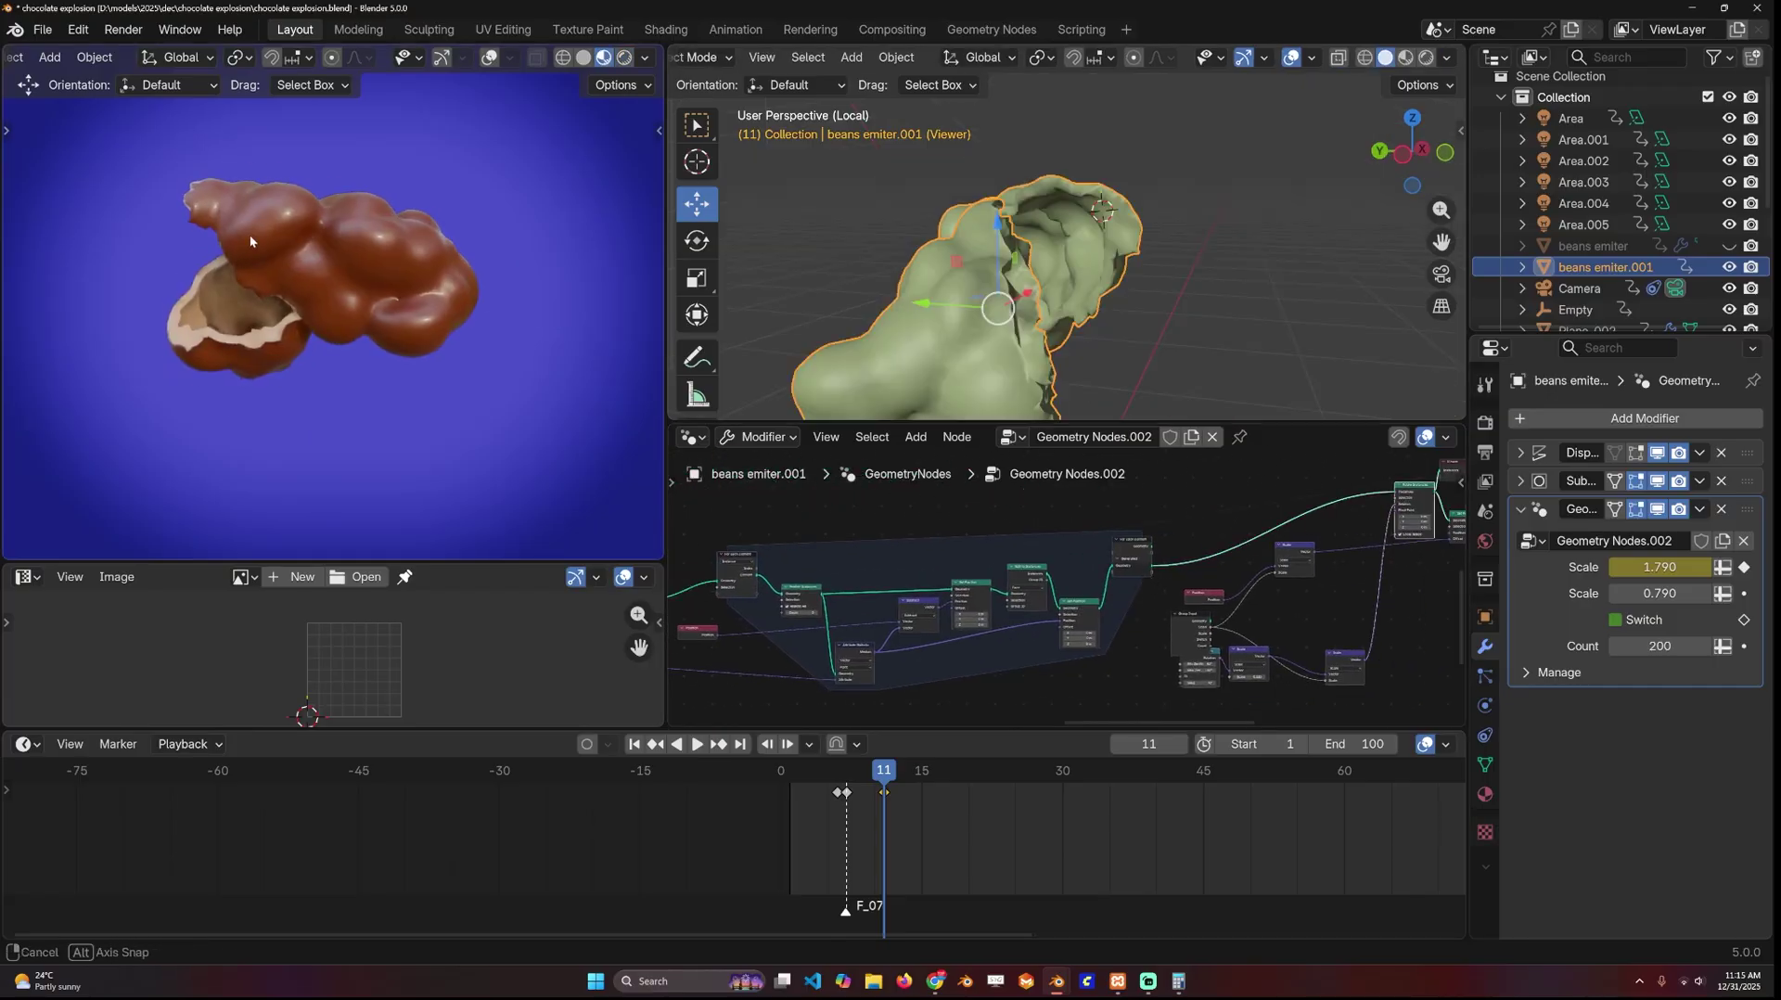
# - Return to the shell branch and preview the Join Geometry output ahead of the Mesh Boolean
pyautogui.scroll(5, 948, 674)
pyautogui.moveTo(904, 528); pyautogui.dragTo(1336, 492, button='middle')
pyautogui.moveTo(742, 603); pyautogui.dragTo(1160, 586, button='middle')
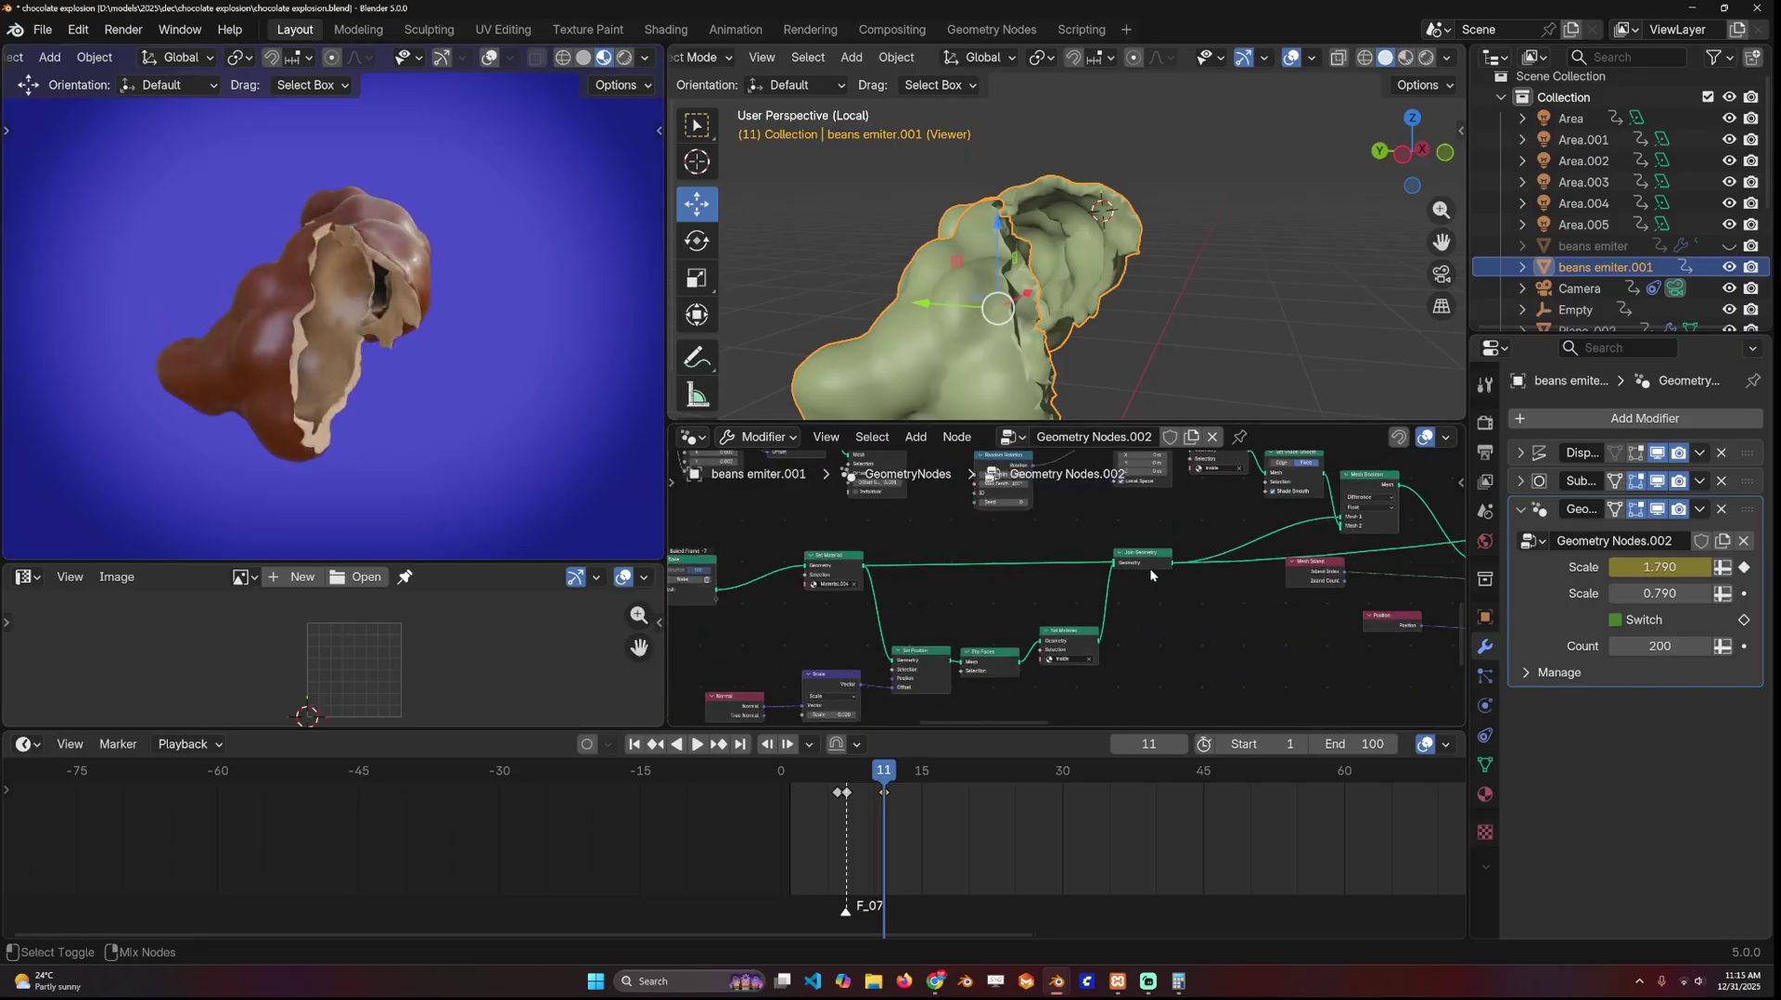
pyautogui.keyDown('ctrl'); pyautogui.keyDown('shift'); pyautogui.click(1151, 566); pyautogui.keyUp('shift'); pyautogui.keyUp('ctrl')
pyautogui.moveTo(1057, 375); pyautogui.dragTo(881, 394, button='middle')
# - Preview the cutter branch's grid plane, its noise-displaced Set Position output, and the Join Geometry output after Extrude Mesh
pyautogui.moveTo(1018, 566); pyautogui.dragTo(1252, 513, button='middle')
pyautogui.scroll(3, 1206, 524)
pyautogui.keyDown('ctrl'); pyautogui.keyDown('shift'); pyautogui.click(1010, 492); pyautogui.keyUp('shift'); pyautogui.keyUp('ctrl')
pyautogui.moveTo(1074, 286); pyautogui.dragTo(1048, 304, button='middle')
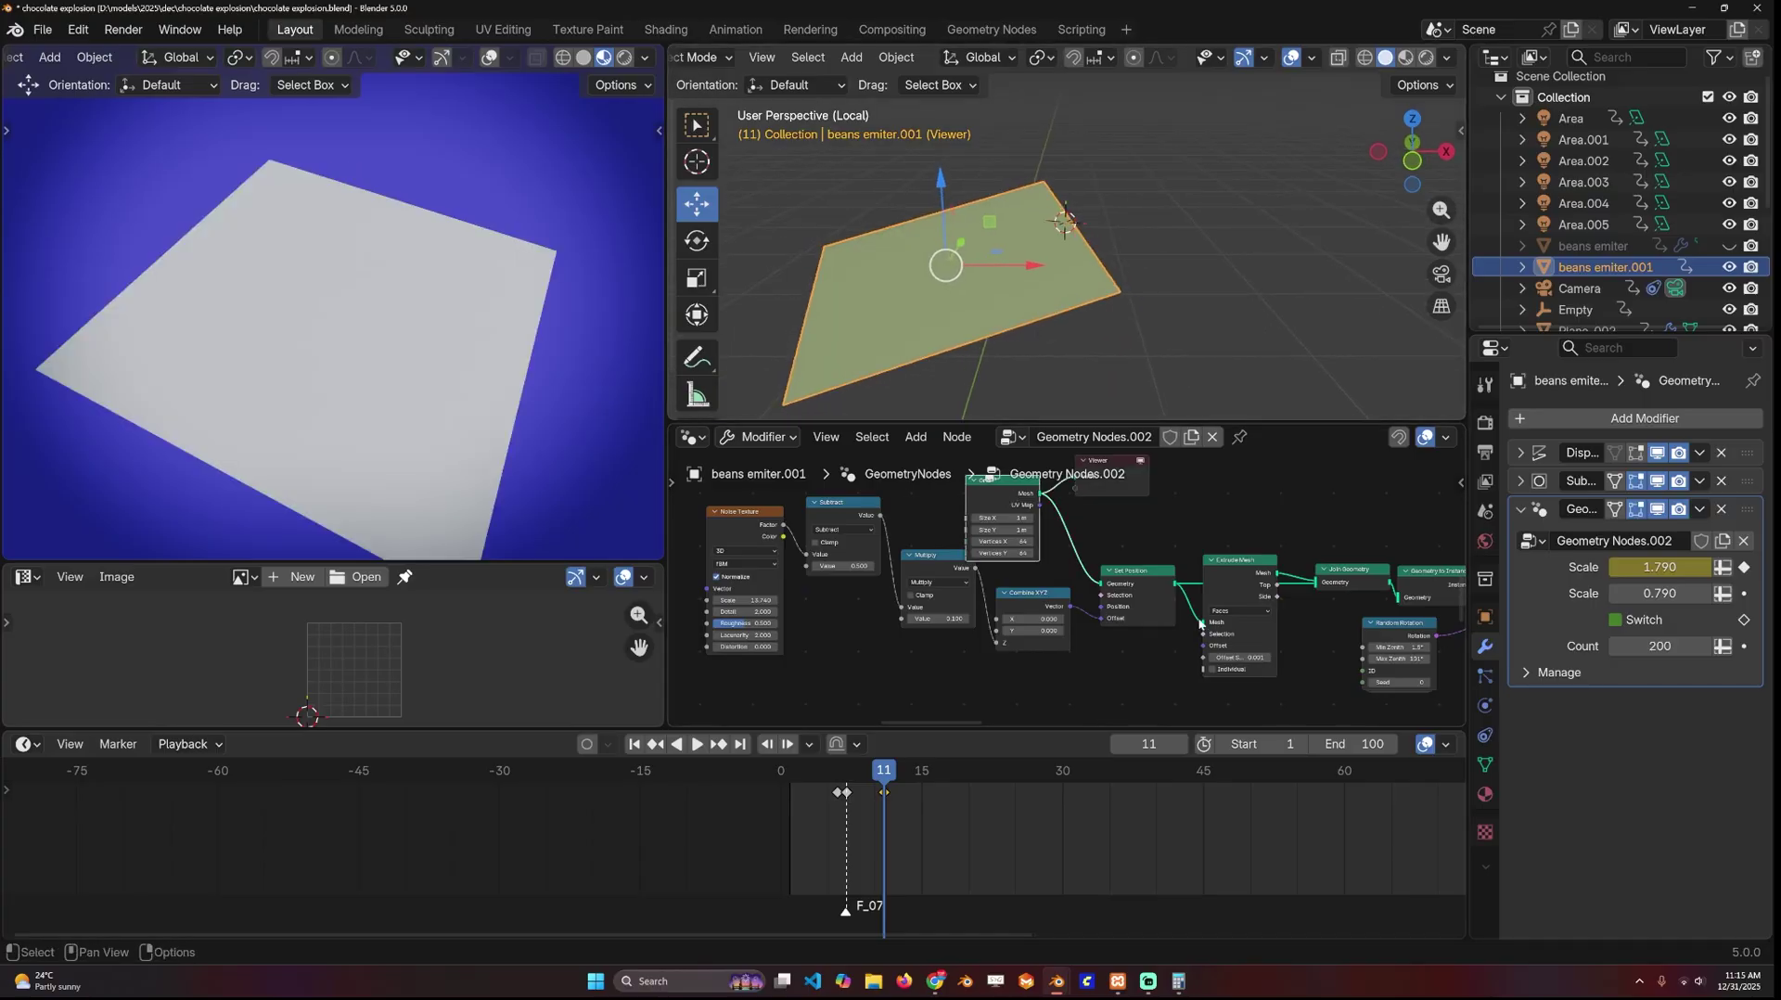
pyautogui.keyDown('ctrl'); pyautogui.keyDown('shift'); pyautogui.click(1151, 598); pyautogui.keyUp('shift'); pyautogui.keyUp('ctrl')
pyautogui.moveTo(1222, 576); pyautogui.dragTo(1141, 570, button='middle')
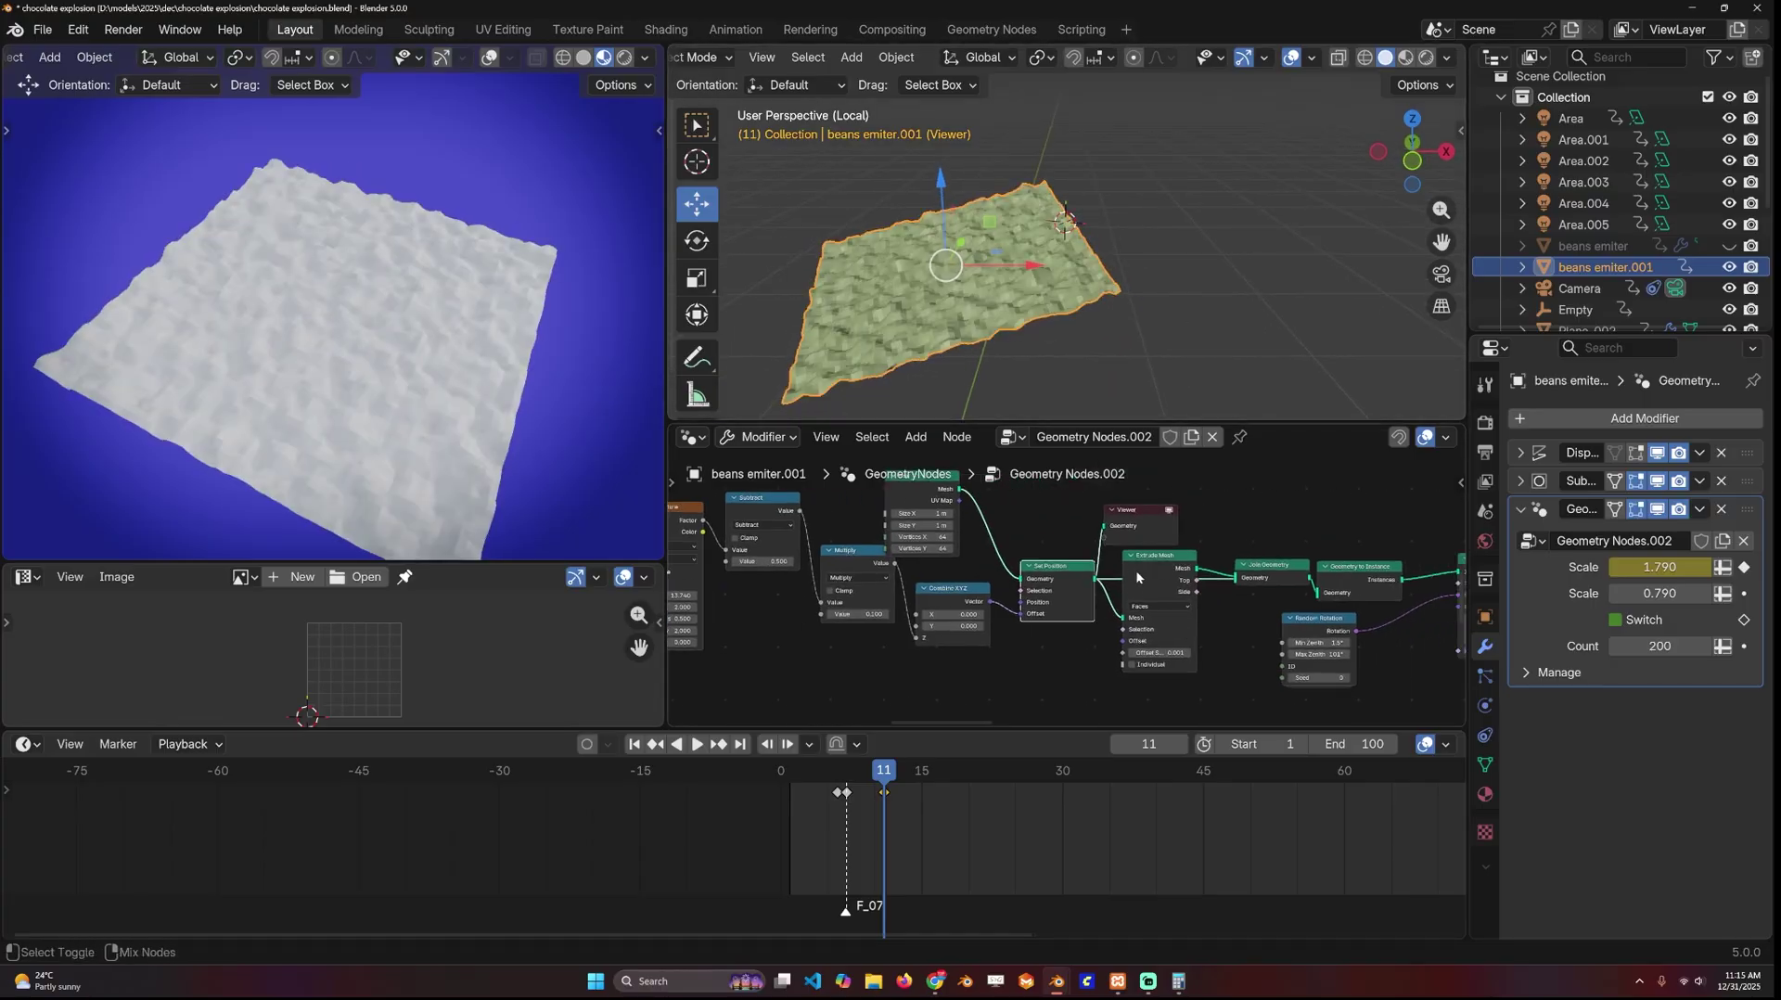
pyautogui.keyDown('ctrl'); pyautogui.keyDown('shift'); pyautogui.click(1273, 576); pyautogui.keyUp('shift'); pyautogui.keyUp('ctrl')
pyautogui.moveTo(1184, 365); pyautogui.dragTo(1264, 313, button='middle')
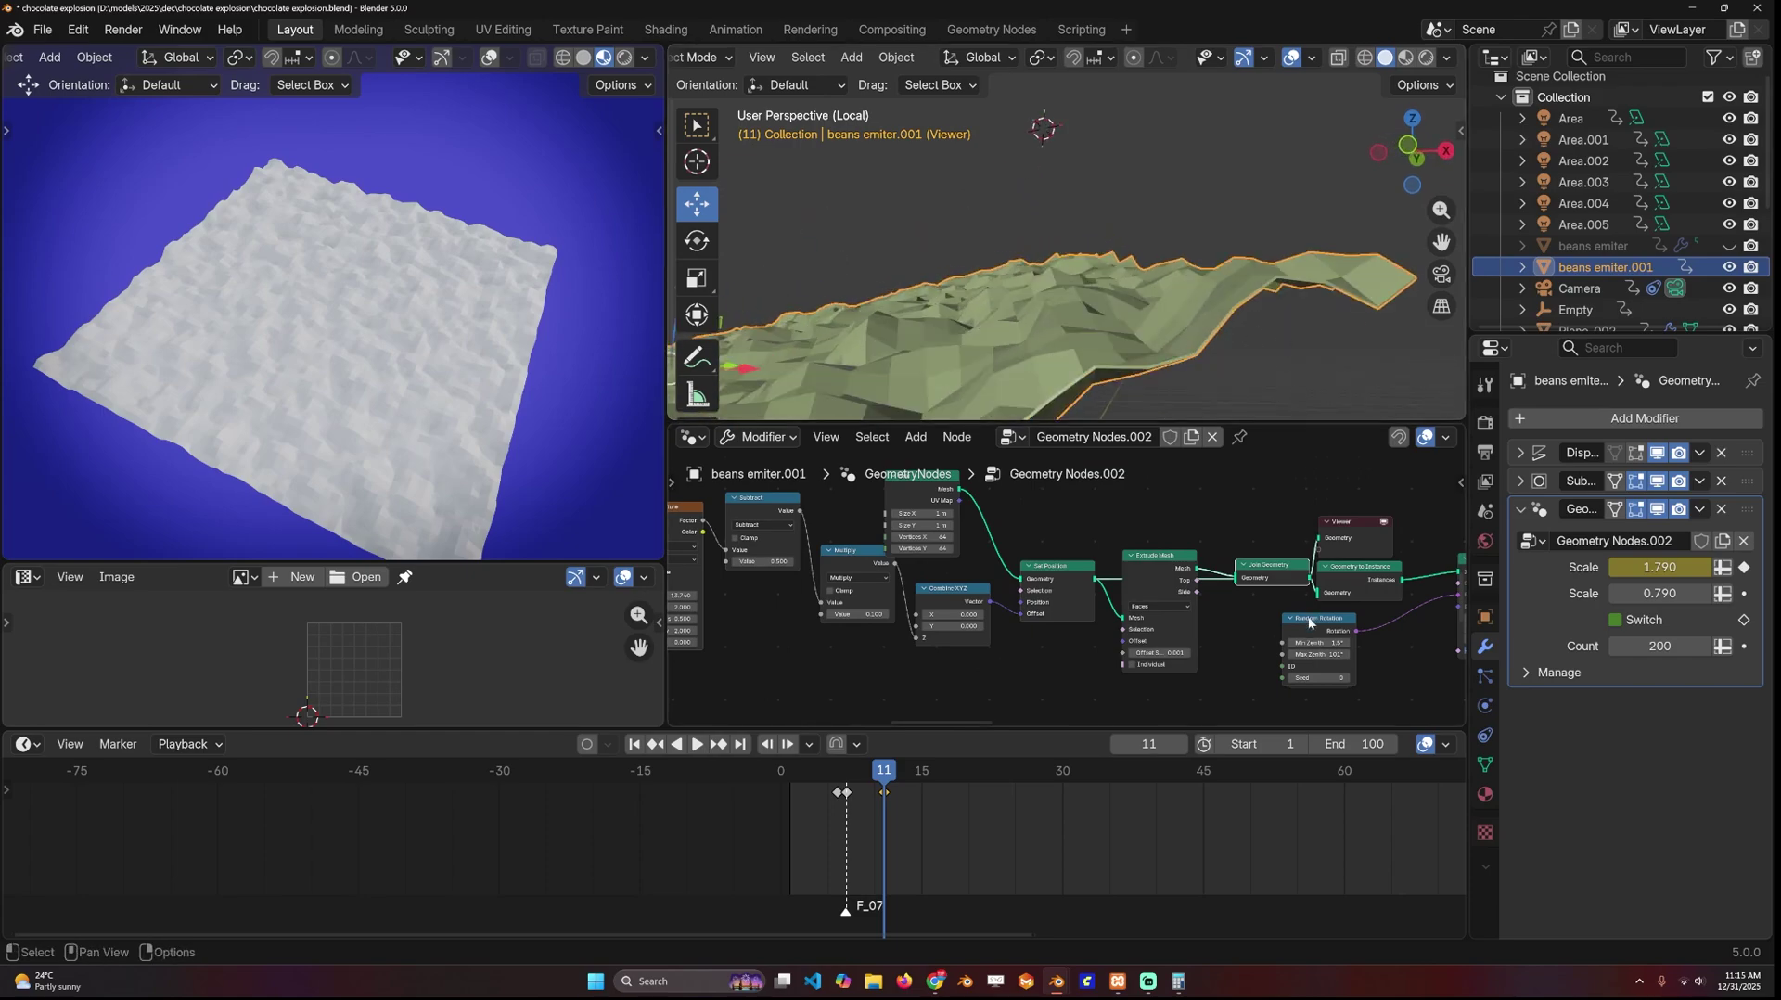
# - Preview the Geometry to Instance output on the cutter branch and inspect the displaced plane
pyautogui.moveTo(1311, 624); pyautogui.dragTo(1016, 651, button='middle')
pyautogui.scroll(4, 1057, 631)
pyautogui.keyDown('ctrl'); pyautogui.keyDown('shift'); pyautogui.moveTo(1060, 622); pyautogui.dragTo(1069, 596); pyautogui.keyUp('shift'); pyautogui.keyUp('ctrl')
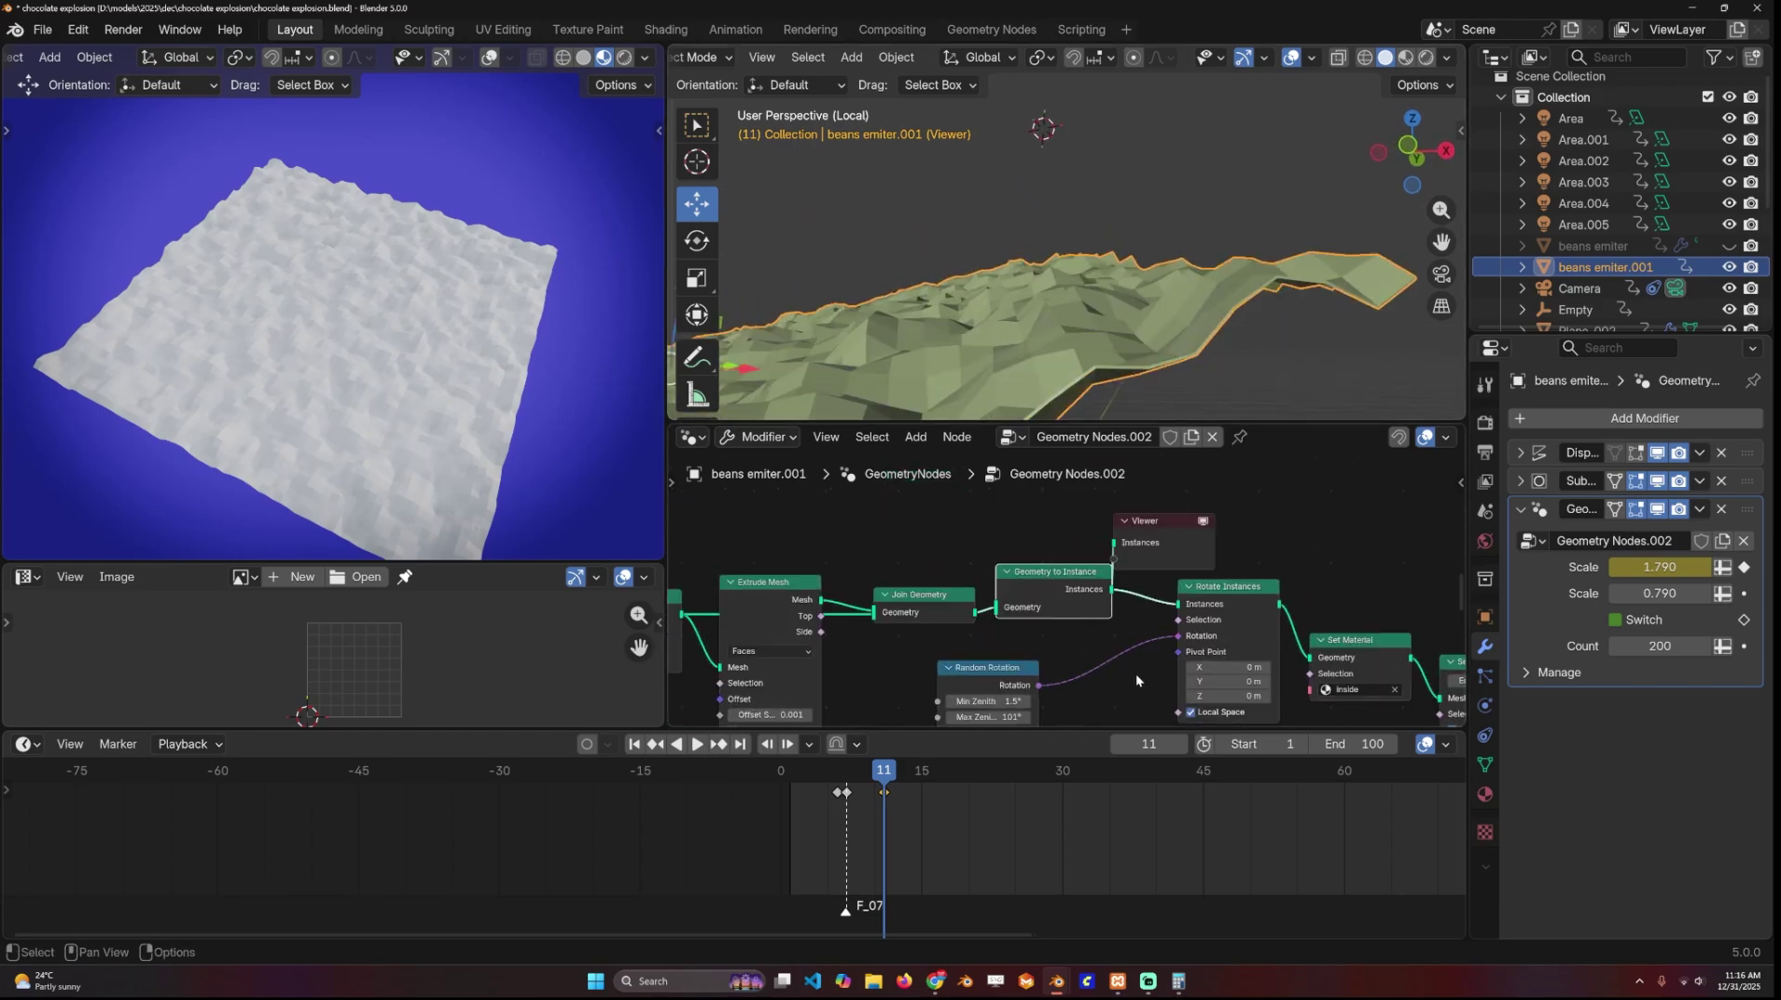
pyautogui.moveTo(1105, 681); pyautogui.dragTo(1124, 623, button='middle')
pyautogui.scroll(-3, 1067, 268)
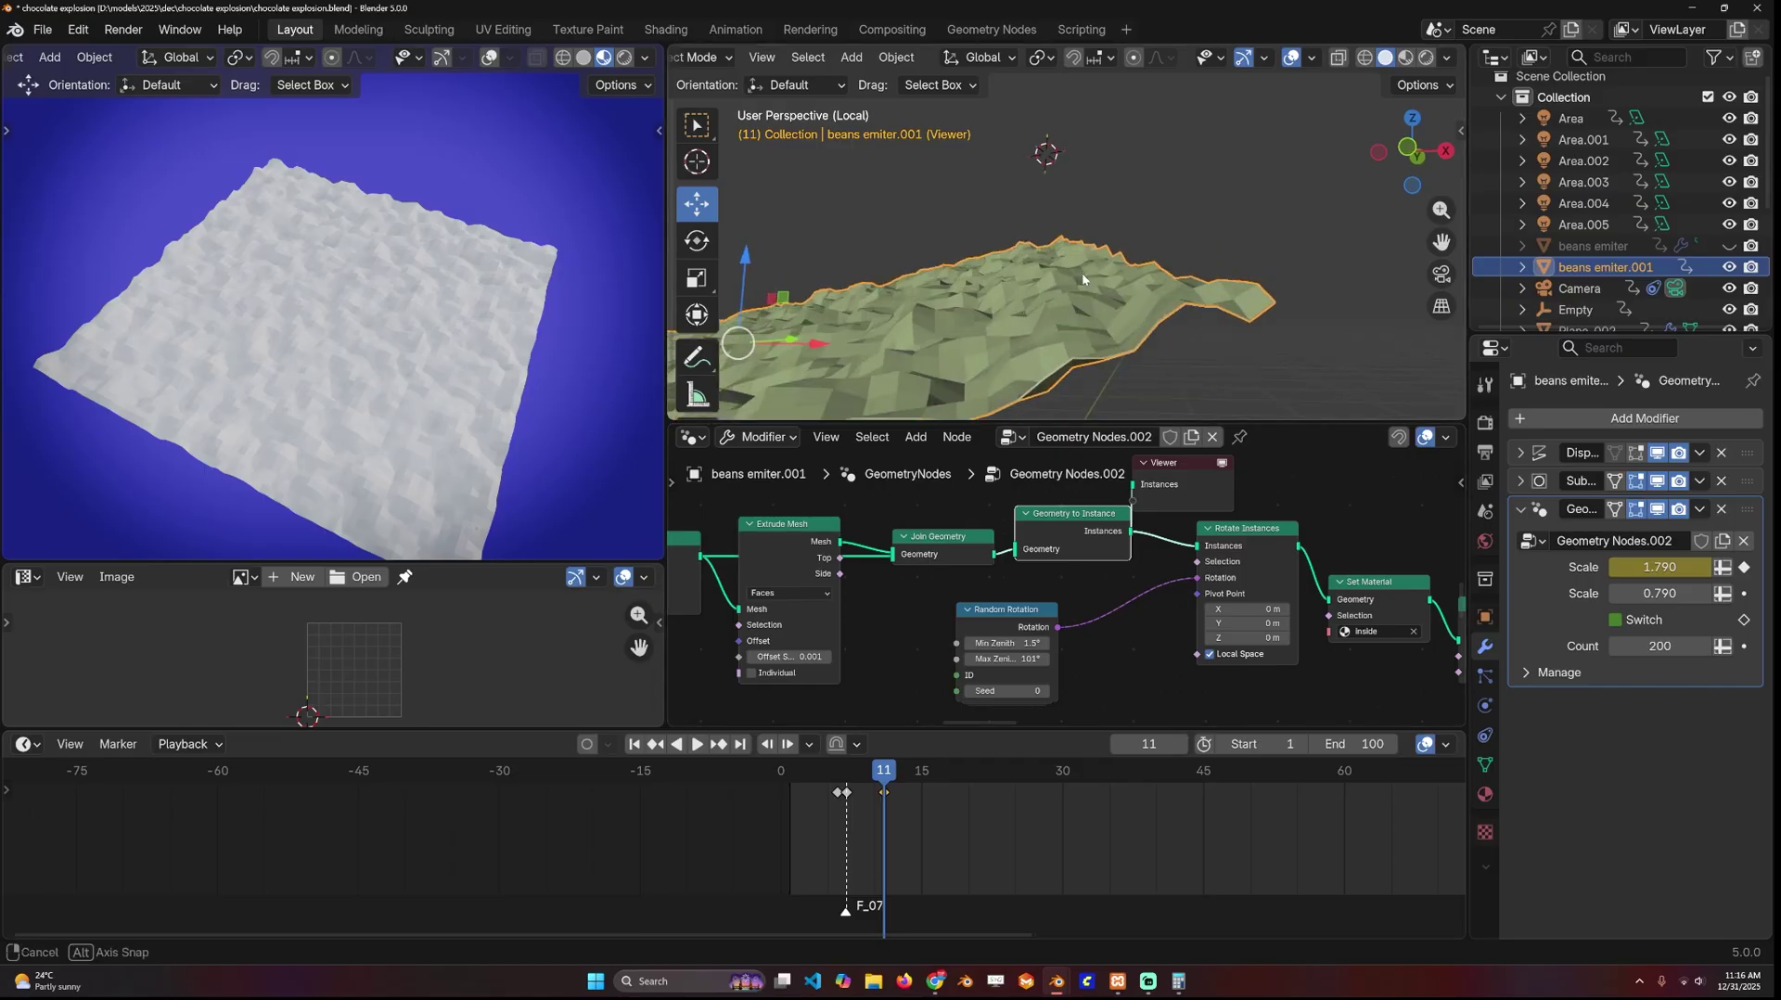
# - Preview the cutter plane's Rotate Instances and Set Material outputs and examine the rotated plane
pyautogui.keyDown('ctrl'); pyautogui.keyDown('shift'); pyautogui.click(1257, 554); pyautogui.keyUp('shift'); pyautogui.keyUp('ctrl')
pyautogui.scroll(-5, 1054, 245)
pyautogui.moveTo(1048, 247); pyautogui.dragTo(973, 271, button='middle')
pyautogui.scroll(-3, 1062, 575)
pyautogui.moveTo(1248, 645); pyautogui.dragTo(1067, 591, button='middle')
pyautogui.scroll(2, 1113, 603)
pyautogui.keyDown('ctrl'); pyautogui.keyDown('shift'); pyautogui.click(1127, 498); pyautogui.keyUp('shift'); pyautogui.keyUp('ctrl')
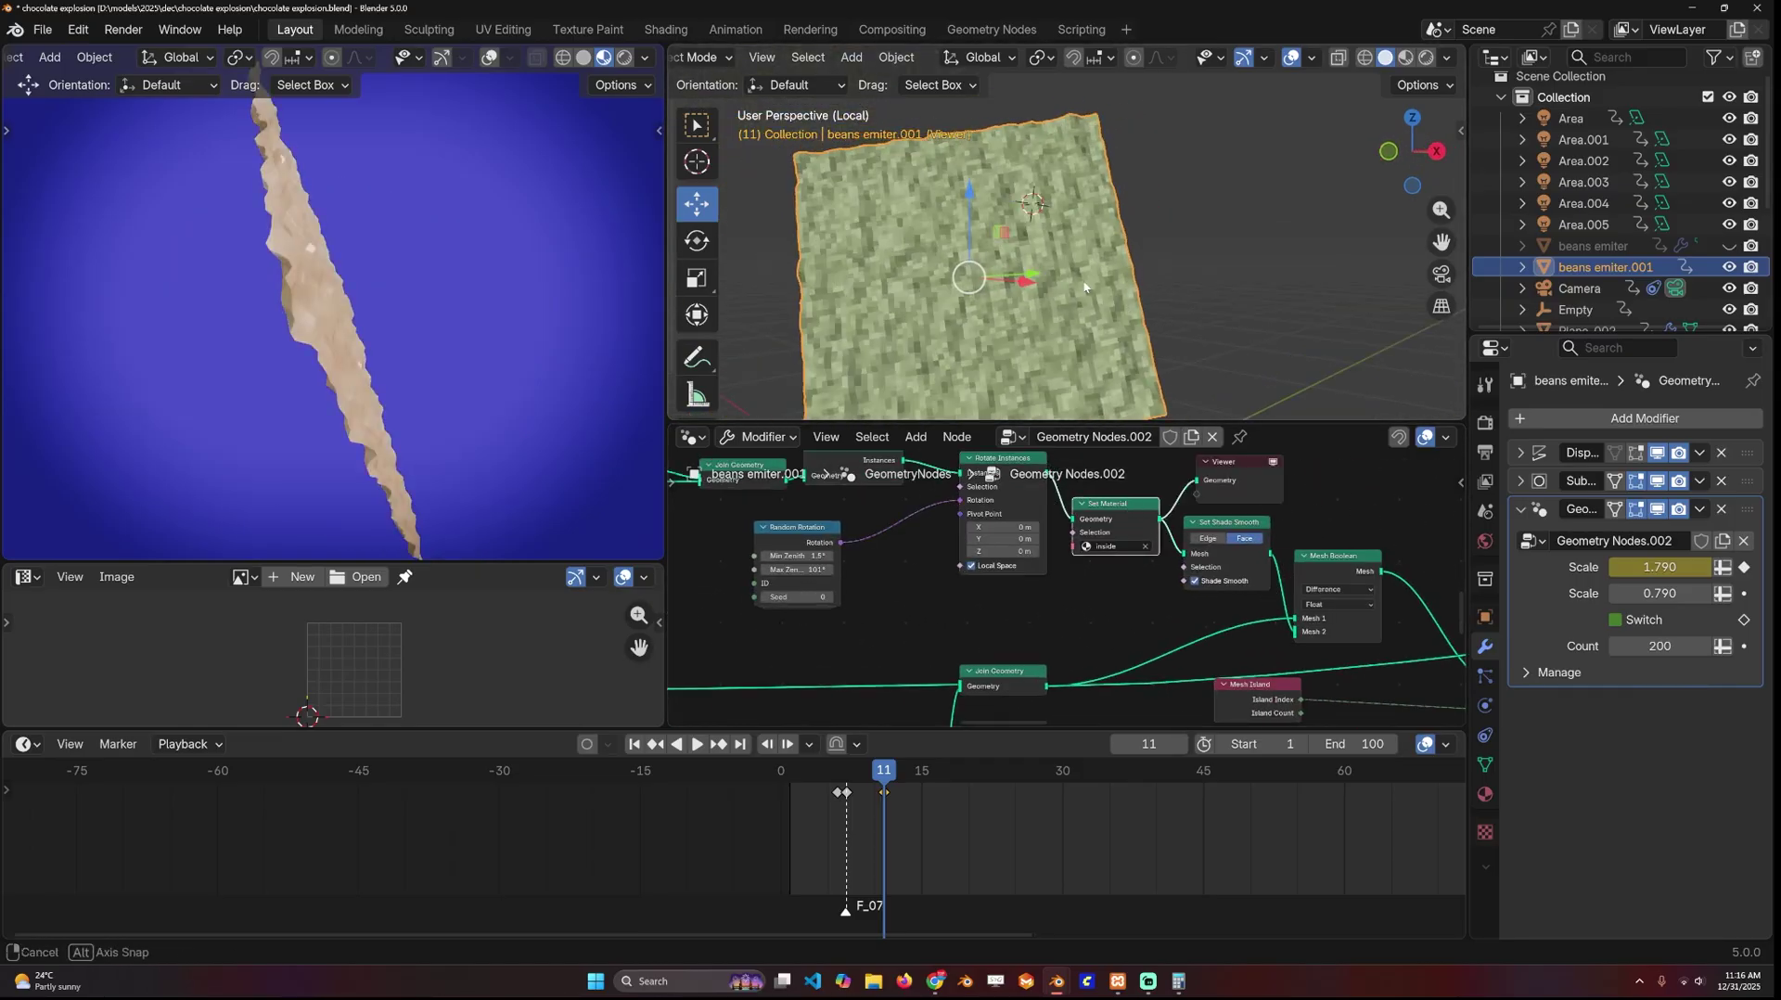
pyautogui.moveTo(1095, 278); pyautogui.dragTo(1009, 285, button='middle')
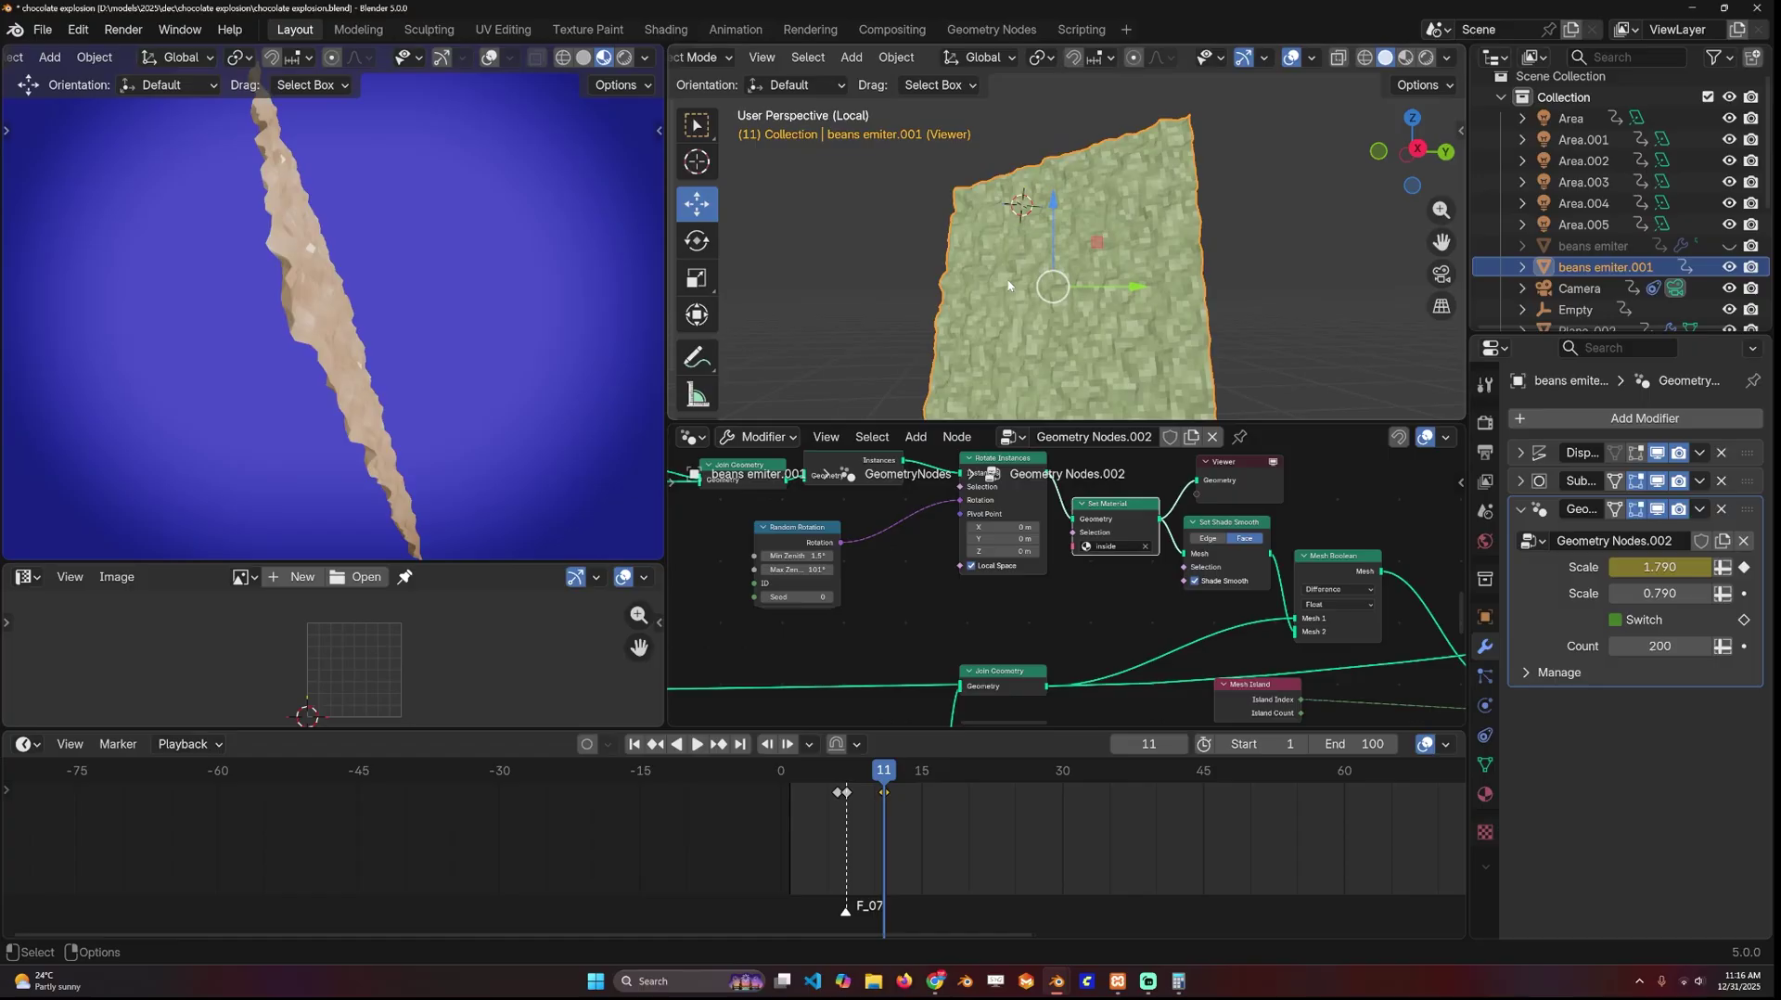
# - Preview the Mesh Boolean Difference output and inspect the crack across the chocolate shell up close
pyautogui.moveTo(1326, 562); pyautogui.dragTo(1223, 533, button='middle')
pyautogui.keyDown('ctrl'); pyautogui.keyDown('shift'); pyautogui.click(1222, 532); pyautogui.keyUp('shift'); pyautogui.keyUp('ctrl')
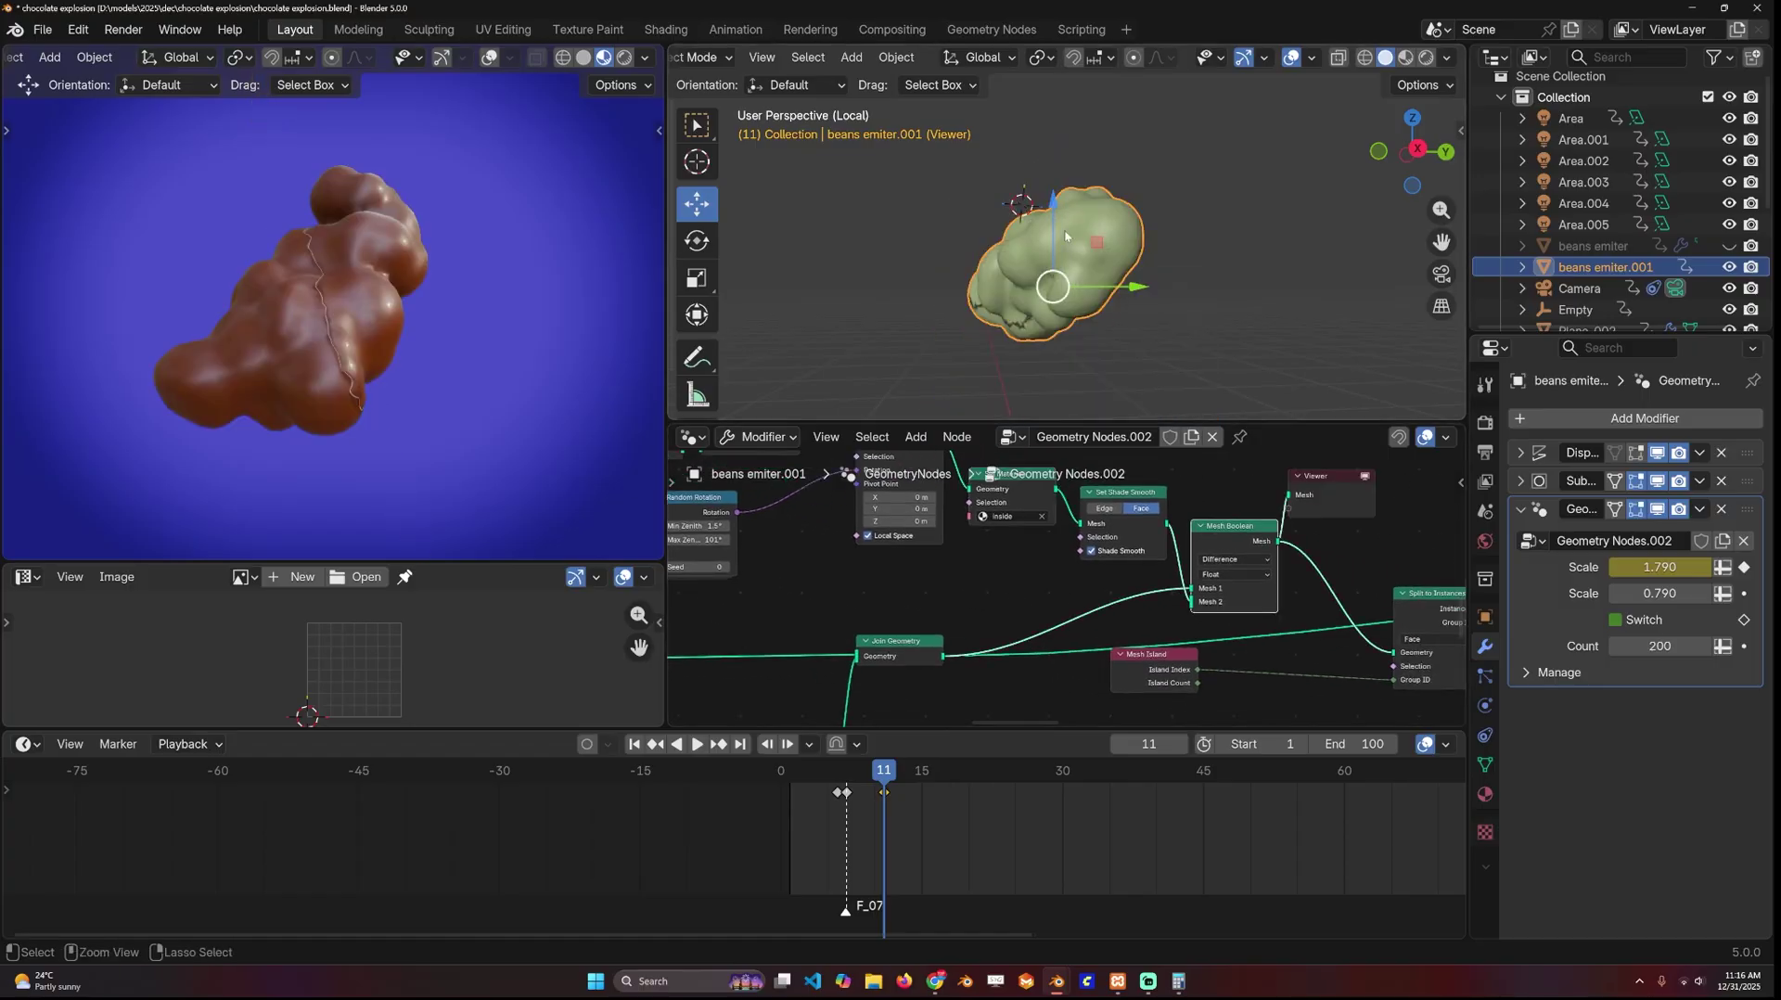
pyautogui.moveTo(1093, 221); pyautogui.dragTo(1168, 362, button='middle')
pyautogui.moveTo(828, 542); pyautogui.dragTo(958, 635, button='middle')
pyautogui.moveTo(870, 624); pyautogui.dragTo(854, 665)
pyautogui.scroll(4, 1066, 324)
pyautogui.moveTo(1066, 334); pyautogui.dragTo(1006, 338, button='middle')
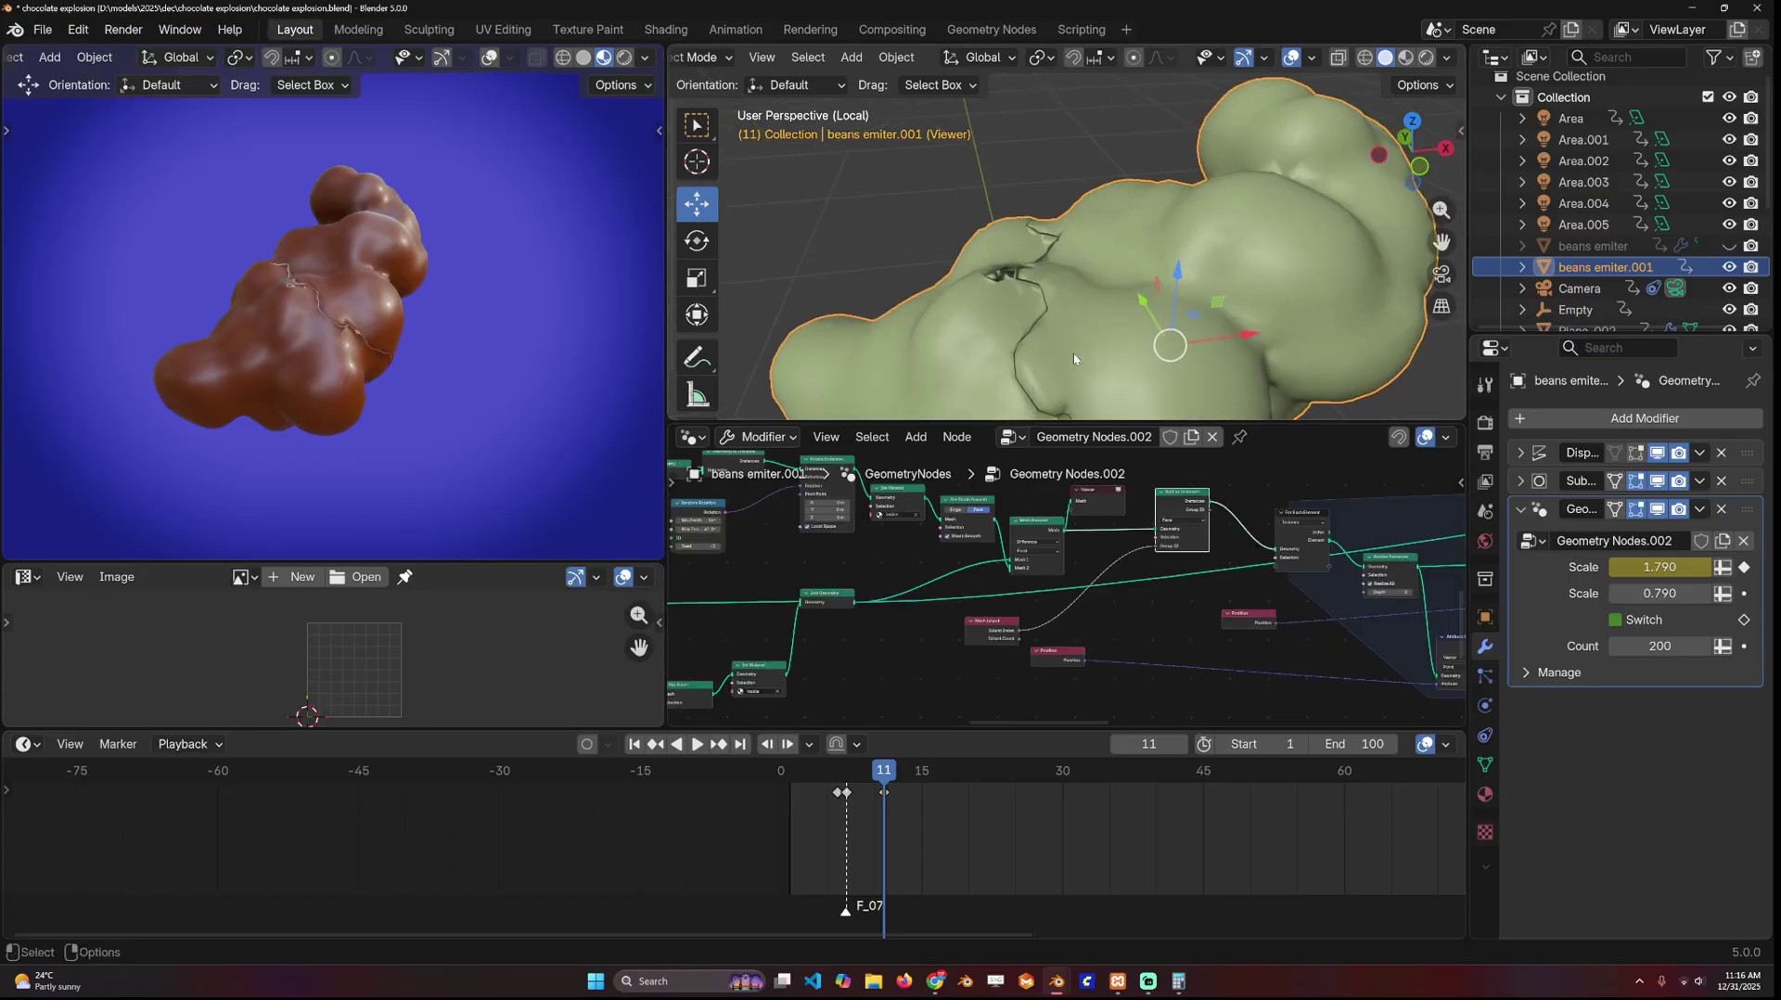
pyautogui.scroll(1, 1005, 339)
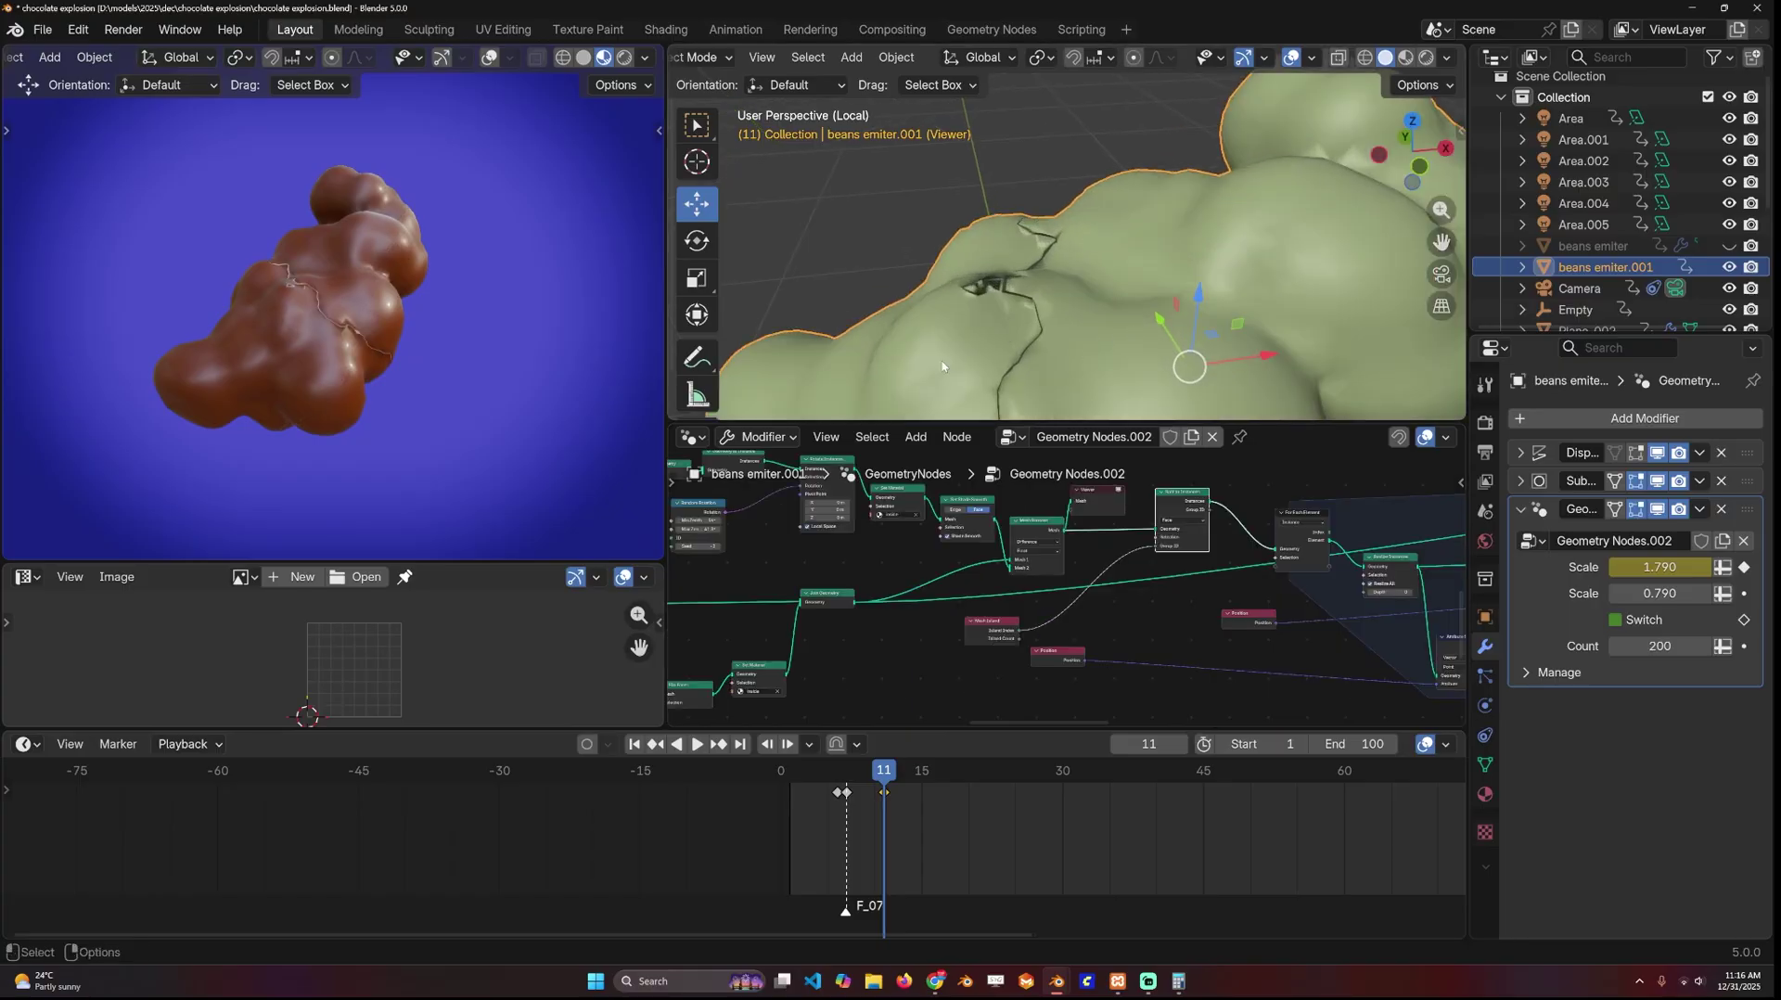
pyautogui.scroll(4, 1194, 552)
# - Preview the Split to Instances output grouped by Mesh Island and examine the split shell
pyautogui.moveTo(1194, 553); pyautogui.dragTo(1163, 606, button='middle')
pyautogui.keyDown('ctrl'); pyautogui.keyDown('shift'); pyautogui.click(1203, 533); pyautogui.keyUp('shift'); pyautogui.keyUp('ctrl')
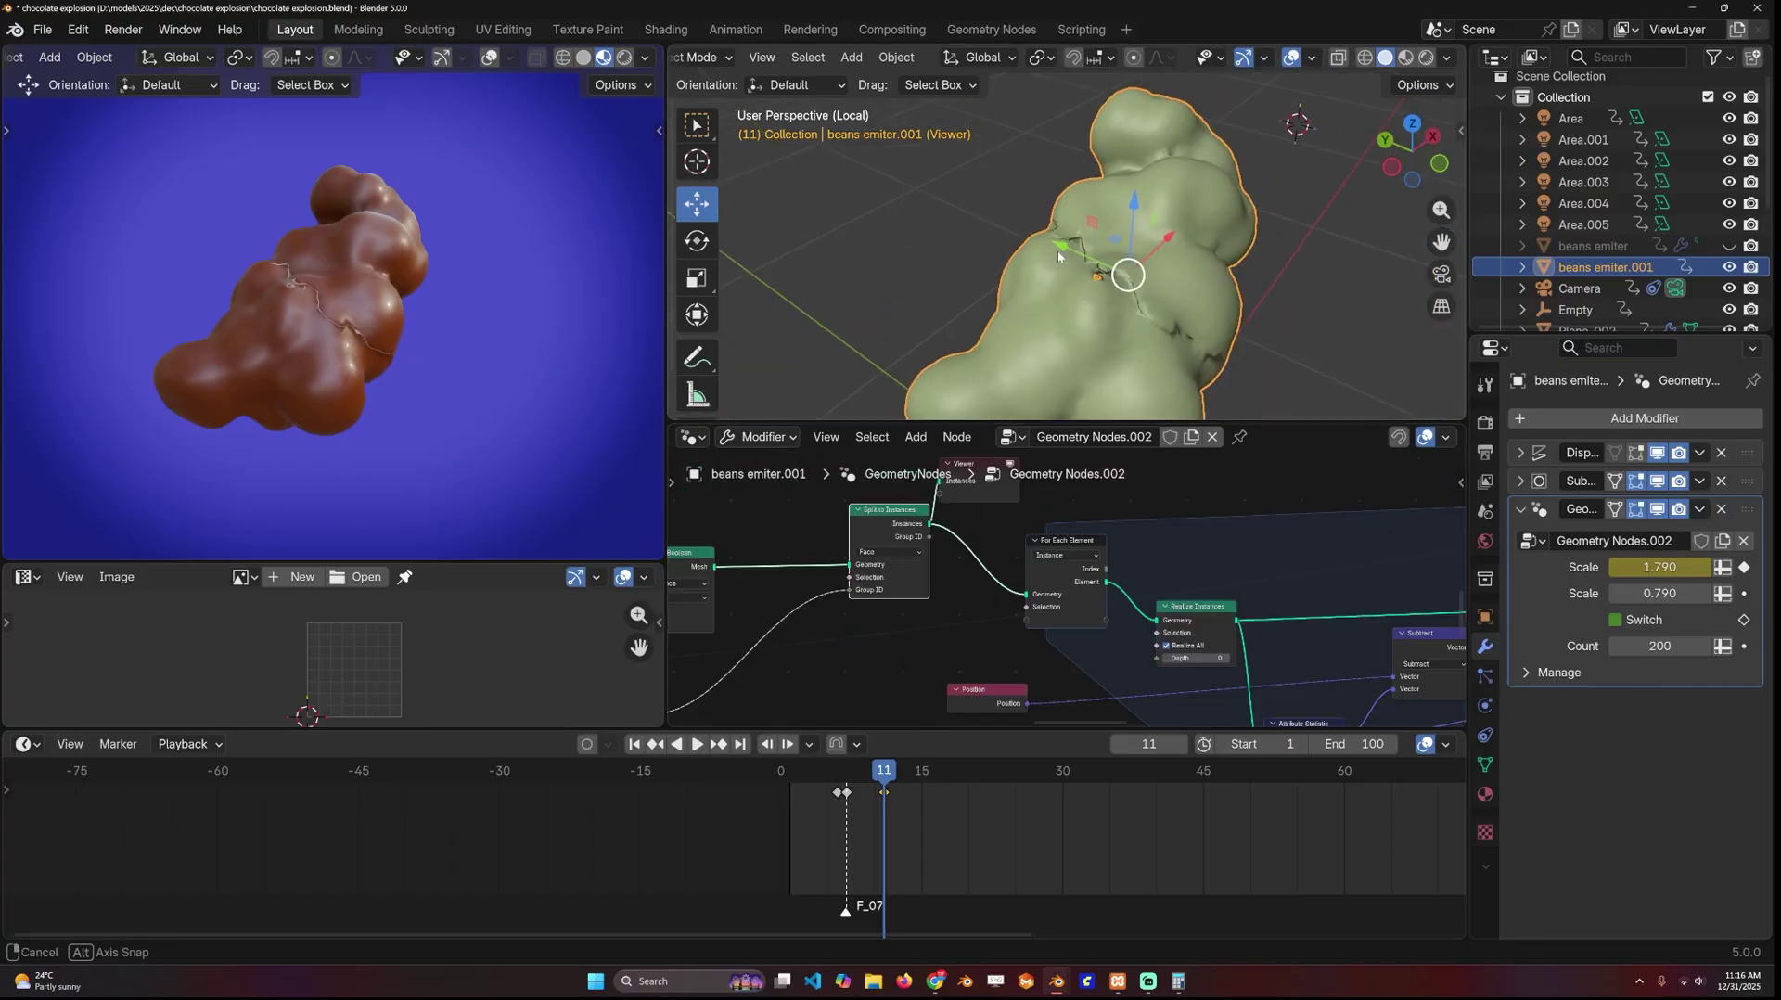
pyautogui.moveTo(965, 278); pyautogui.dragTo(869, 289, button='middle')
pyautogui.scroll(-2, 982, 353)
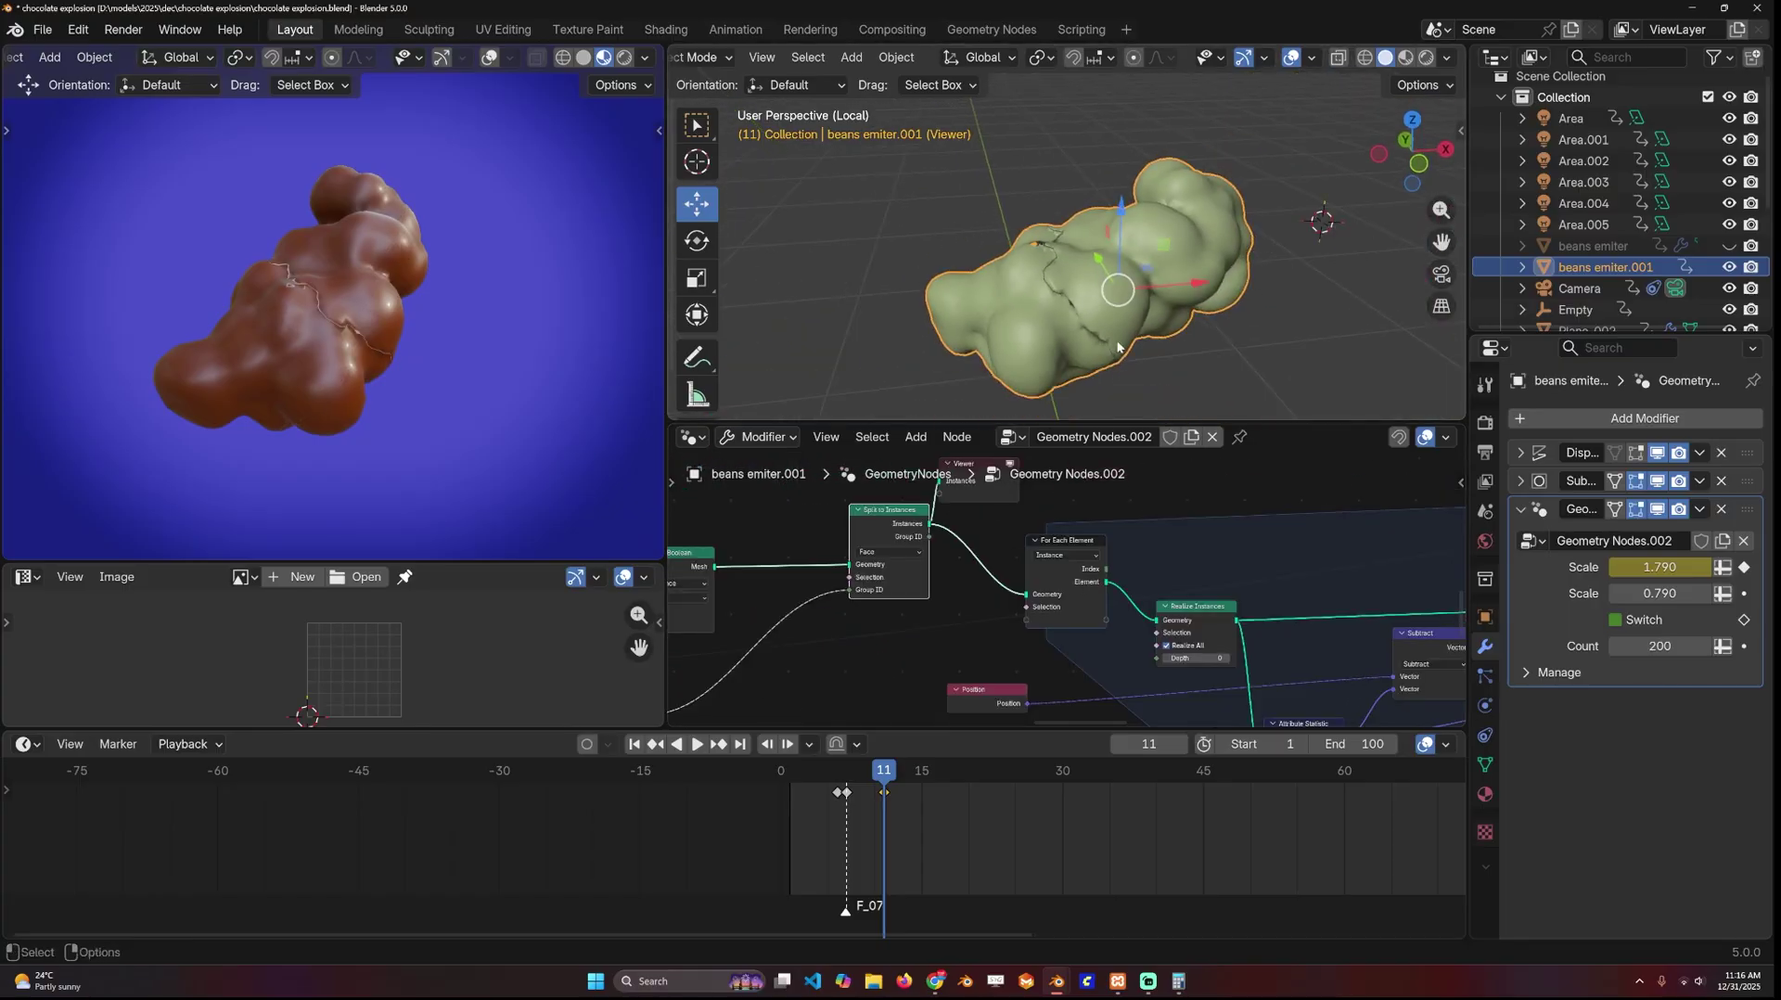
pyautogui.scroll(2, 1059, 299)
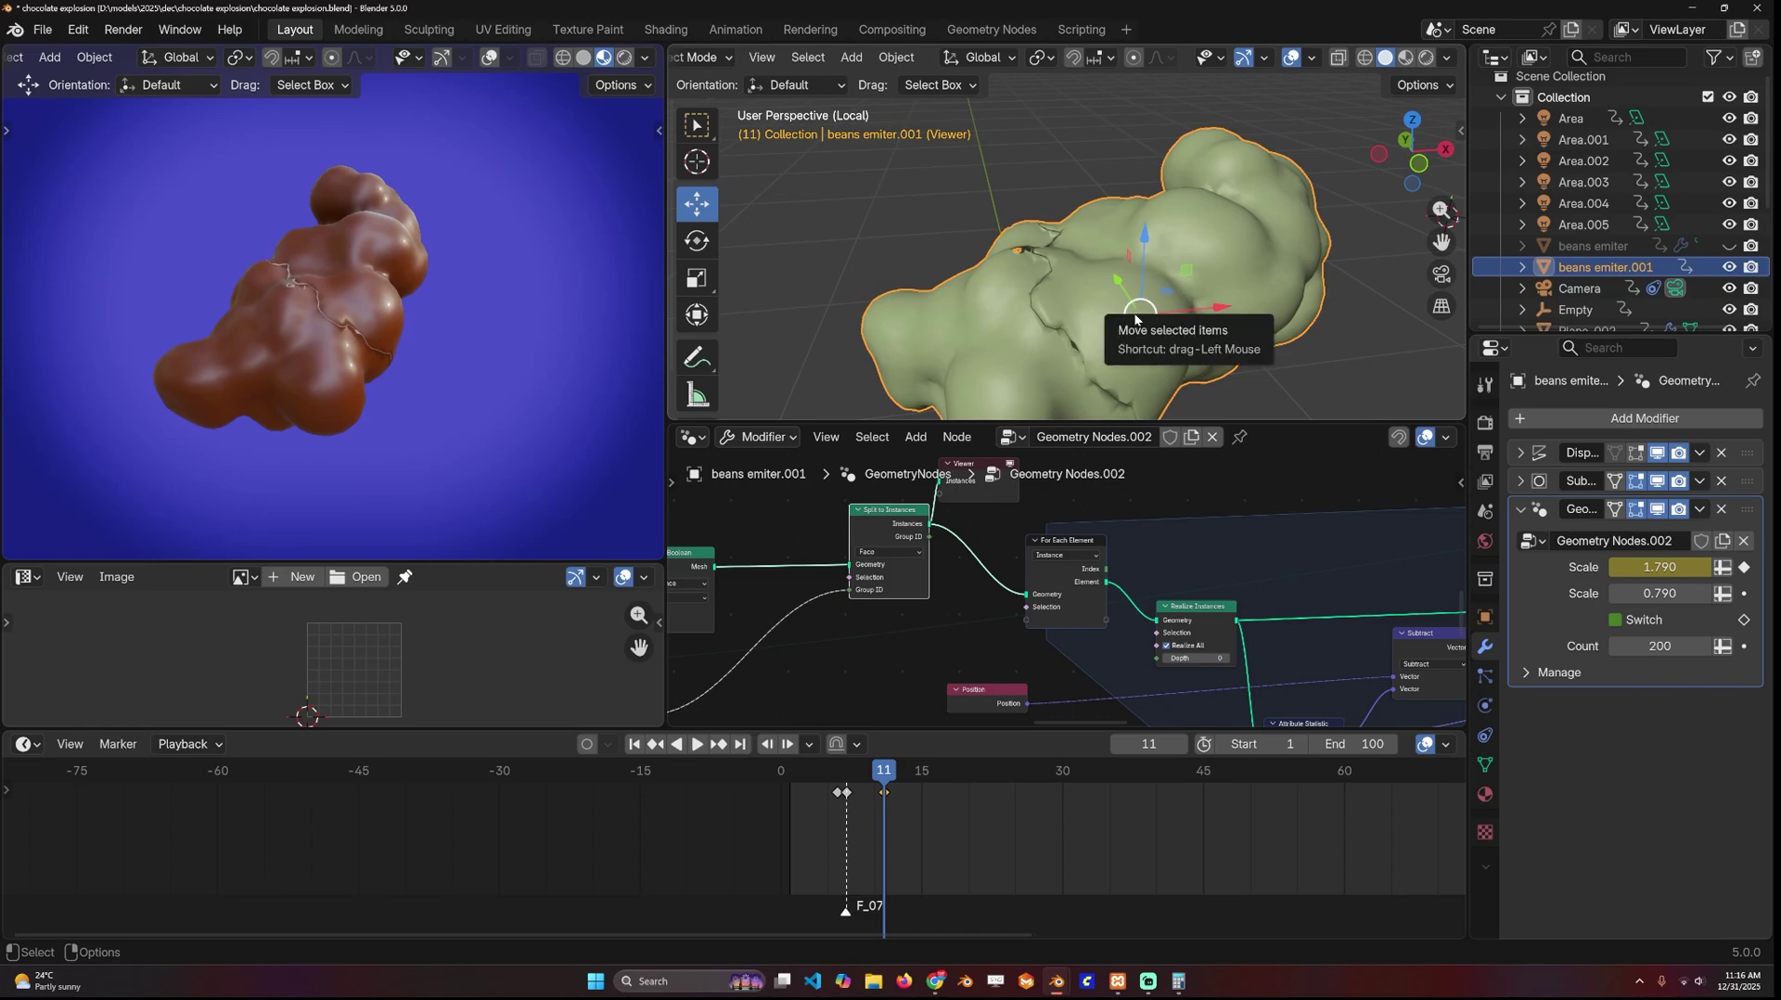
pyautogui.scroll(-5, 1263, 625)
pyautogui.moveTo(1078, 555); pyautogui.dragTo(973, 546, button='middle')
pyautogui.scroll(-3, 1048, 510)
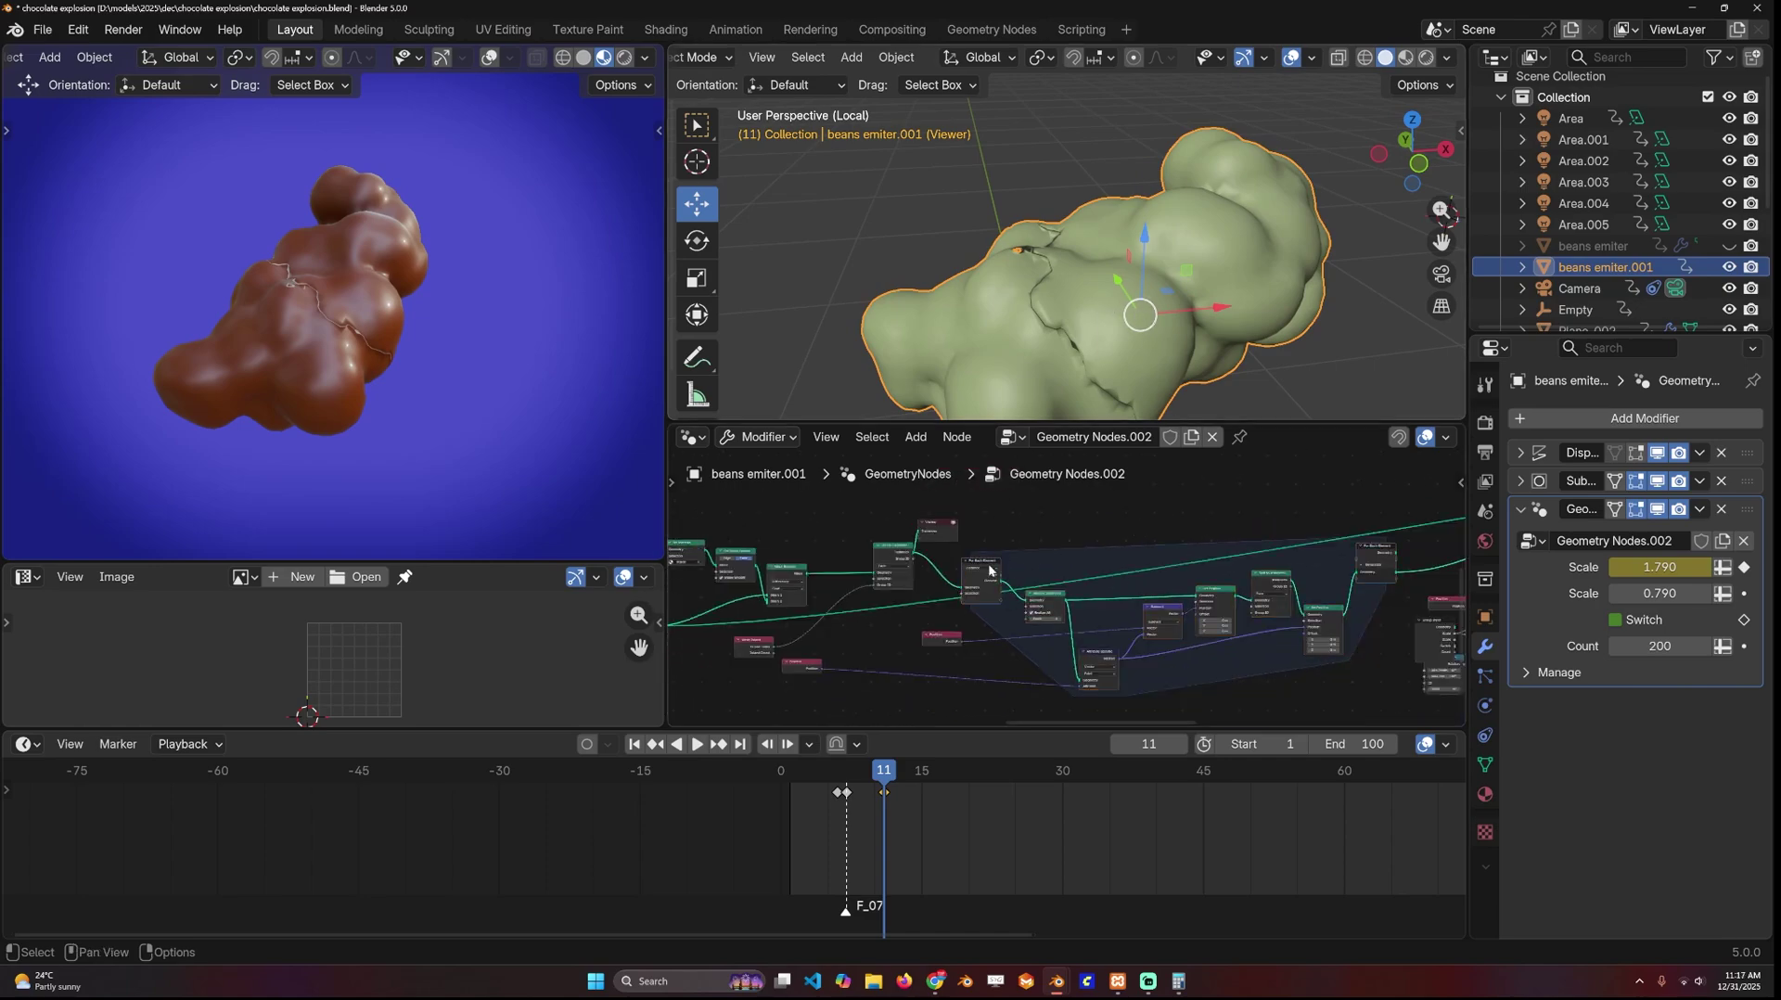
# - Preview the Realize Instances output inside the For Each Element zone and inspect the isolated shell piece
pyautogui.scroll(2, 1020, 547)
pyautogui.moveTo(1105, 252); pyautogui.dragTo(1078, 214, button='middle')
pyautogui.scroll(3, 1111, 625)
pyautogui.scroll(2, 1110, 625)
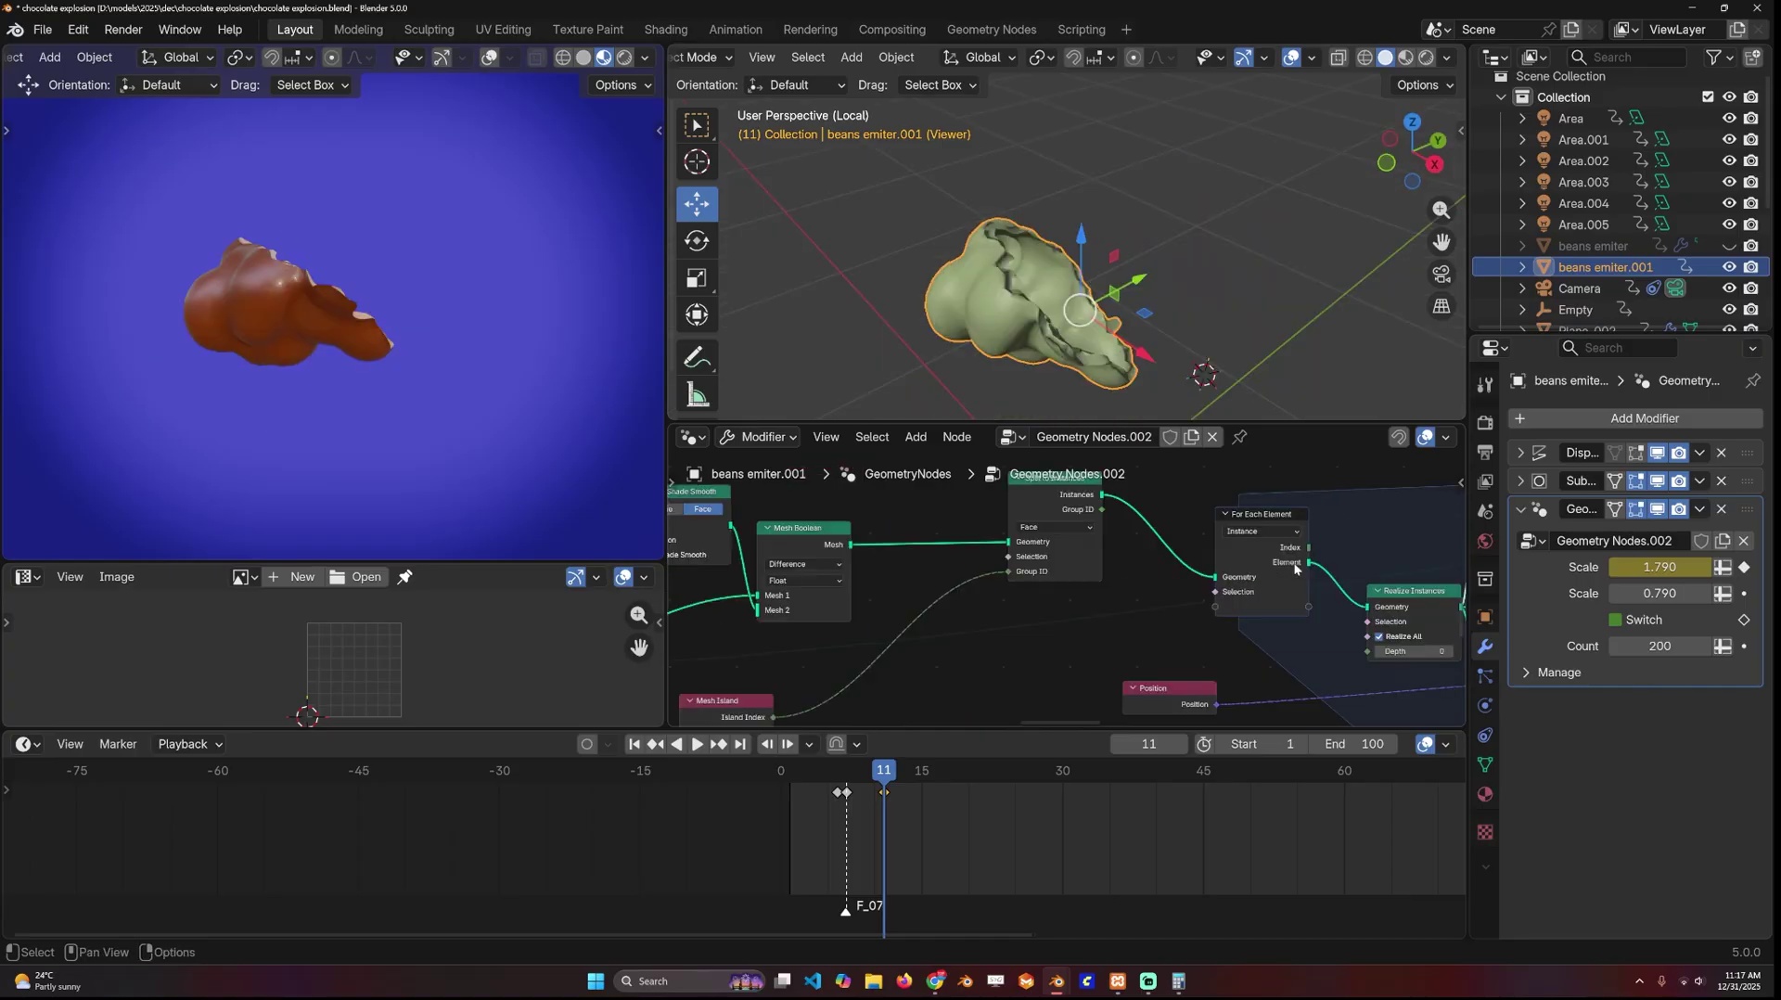
pyautogui.moveTo(1310, 556); pyautogui.dragTo(1085, 547, button='middle')
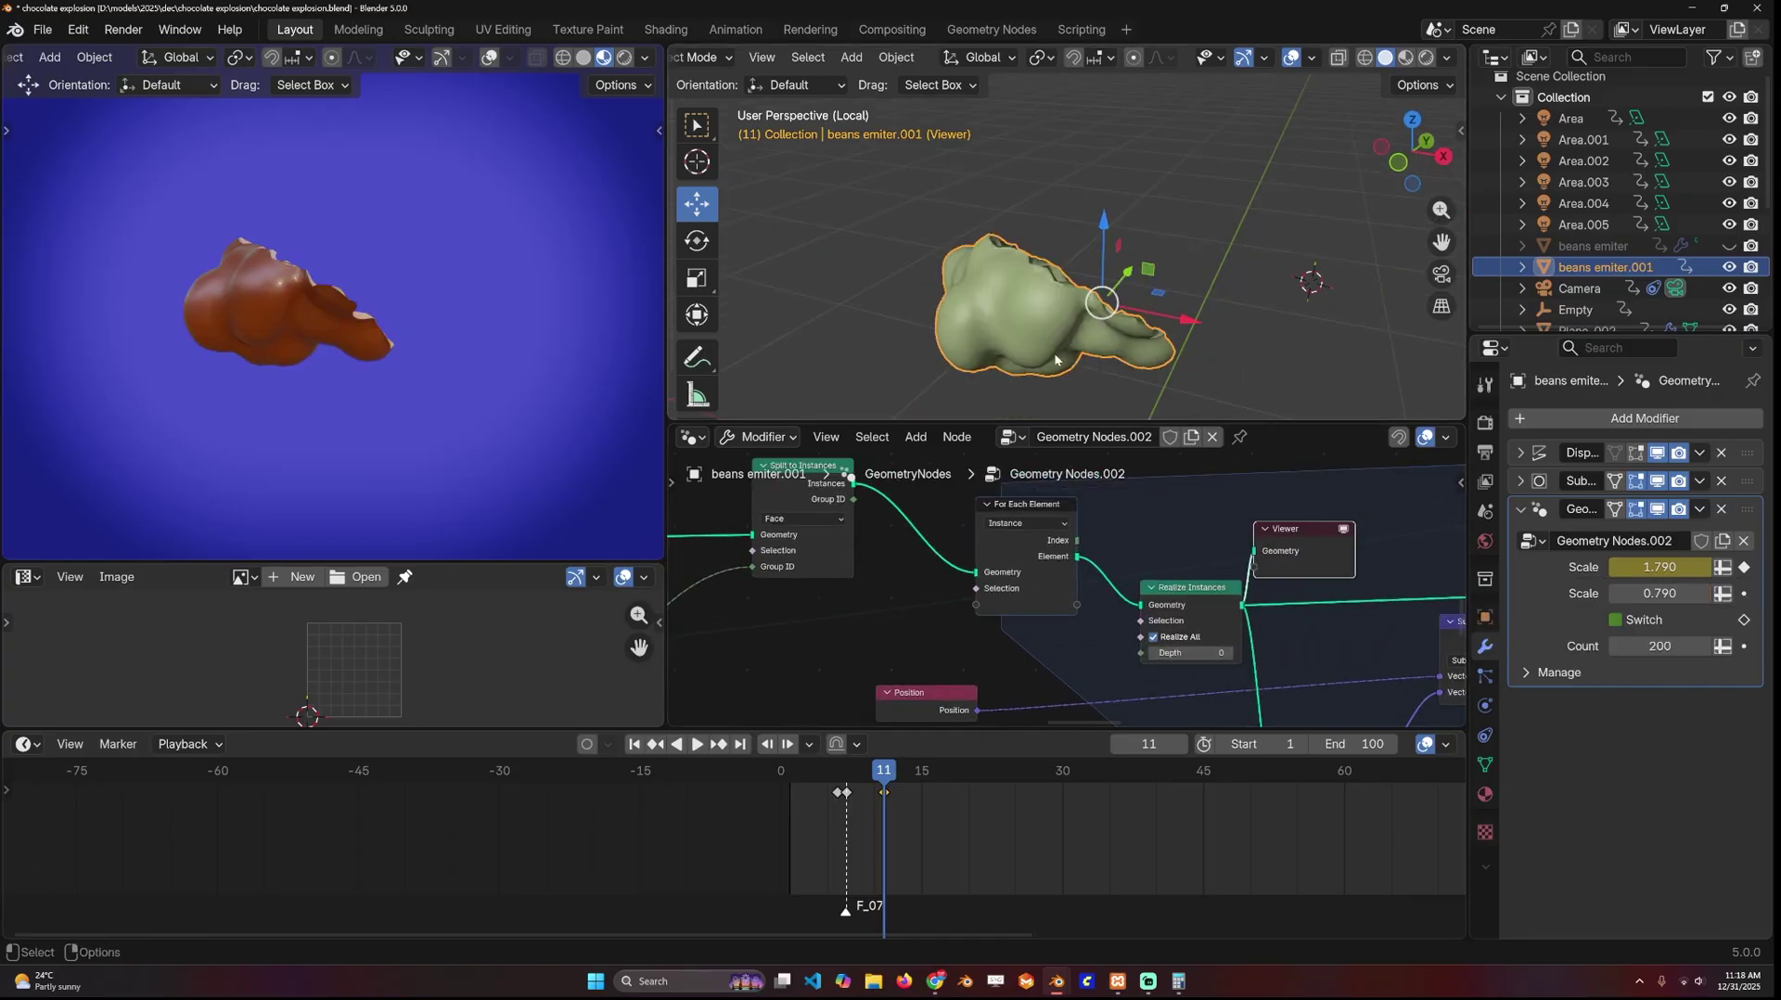
pyautogui.click(1189, 604)
pyautogui.moveTo(1287, 647); pyautogui.dragTo(1126, 560, button='middle')
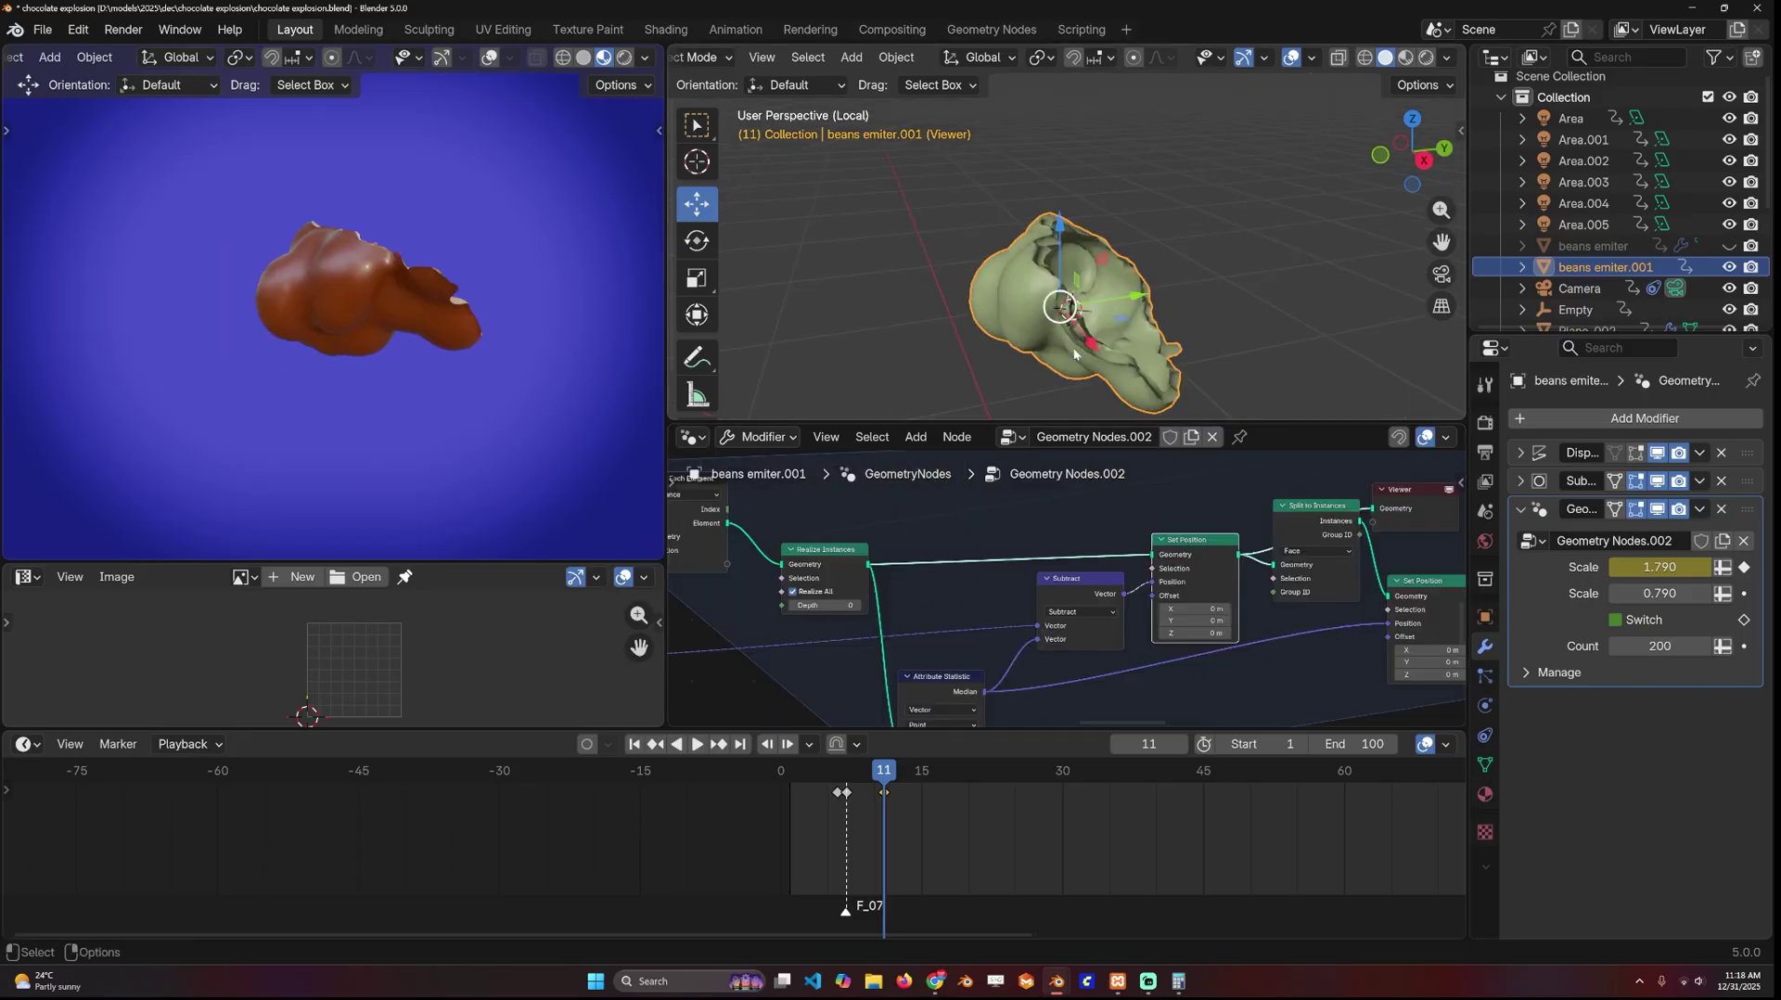
# - Preview the zone's Split to Instances, final Set Position and For Each Element outputs in turn
pyautogui.moveTo(1159, 602); pyautogui.dragTo(1032, 601, button='middle')
pyautogui.moveTo(1030, 320); pyautogui.dragTo(989, 310, button='middle')
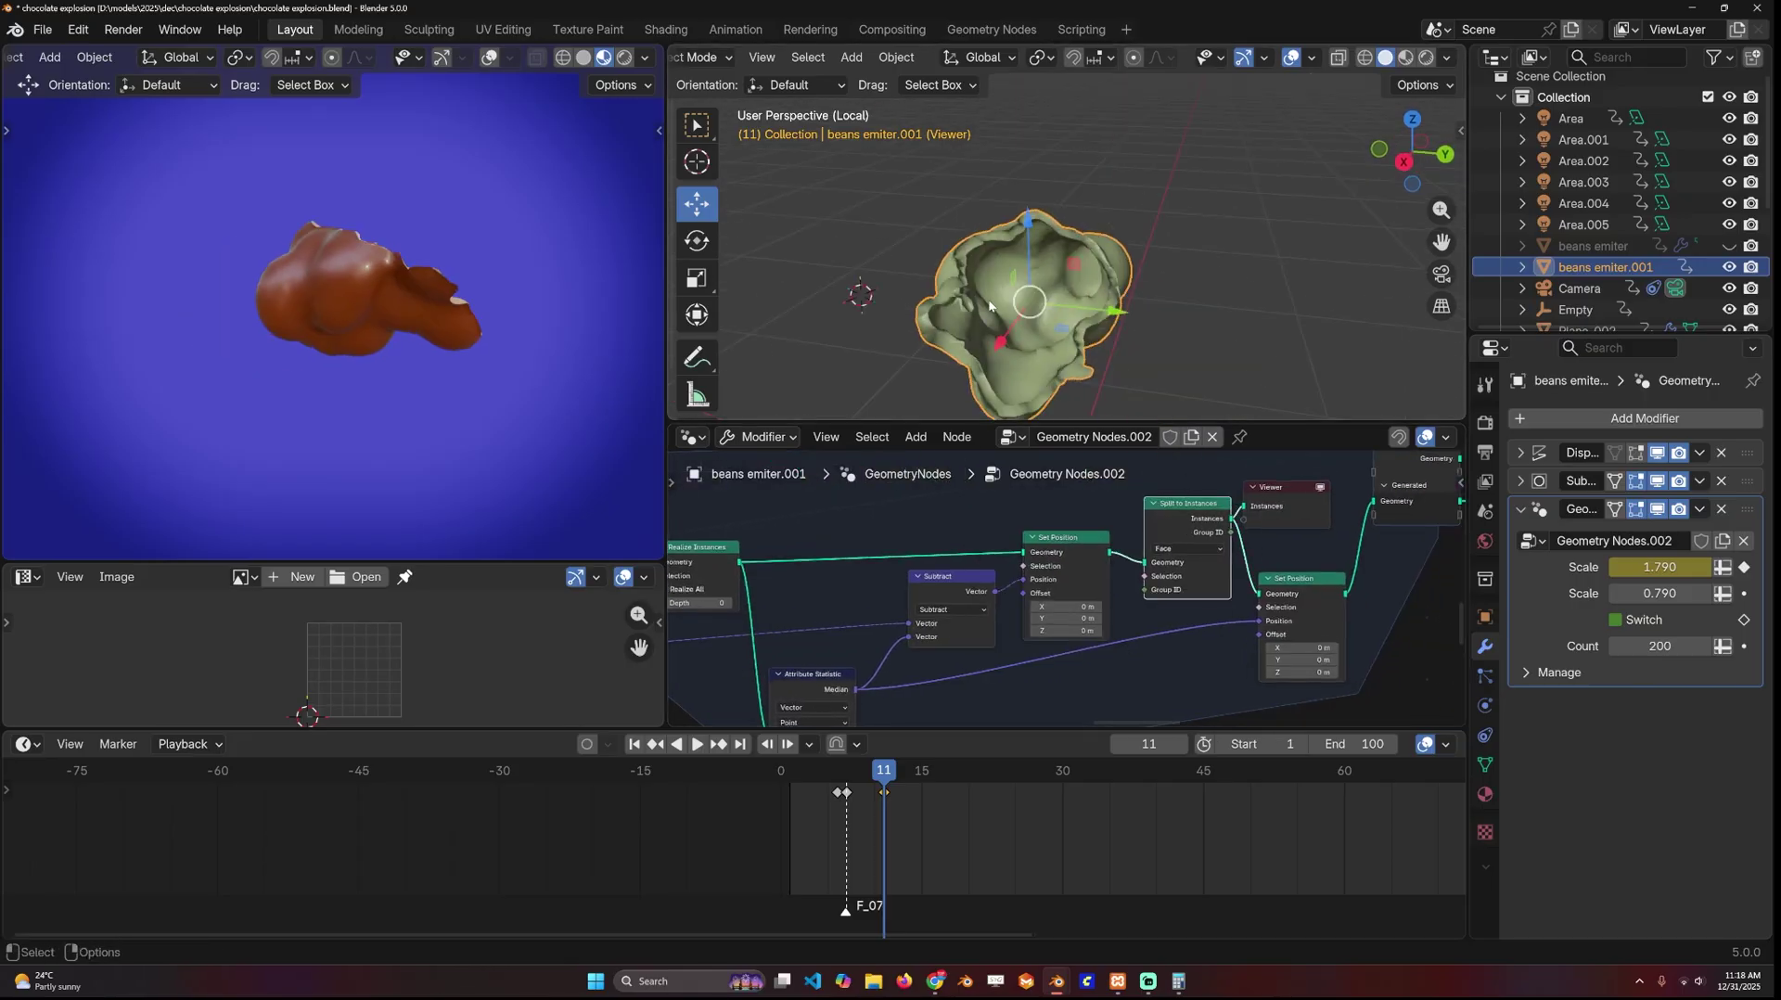
pyautogui.keyDown('ctrl'); pyautogui.moveTo(1326, 595); pyautogui.dragTo(1230, 619, button='middle'); pyautogui.keyUp('ctrl')
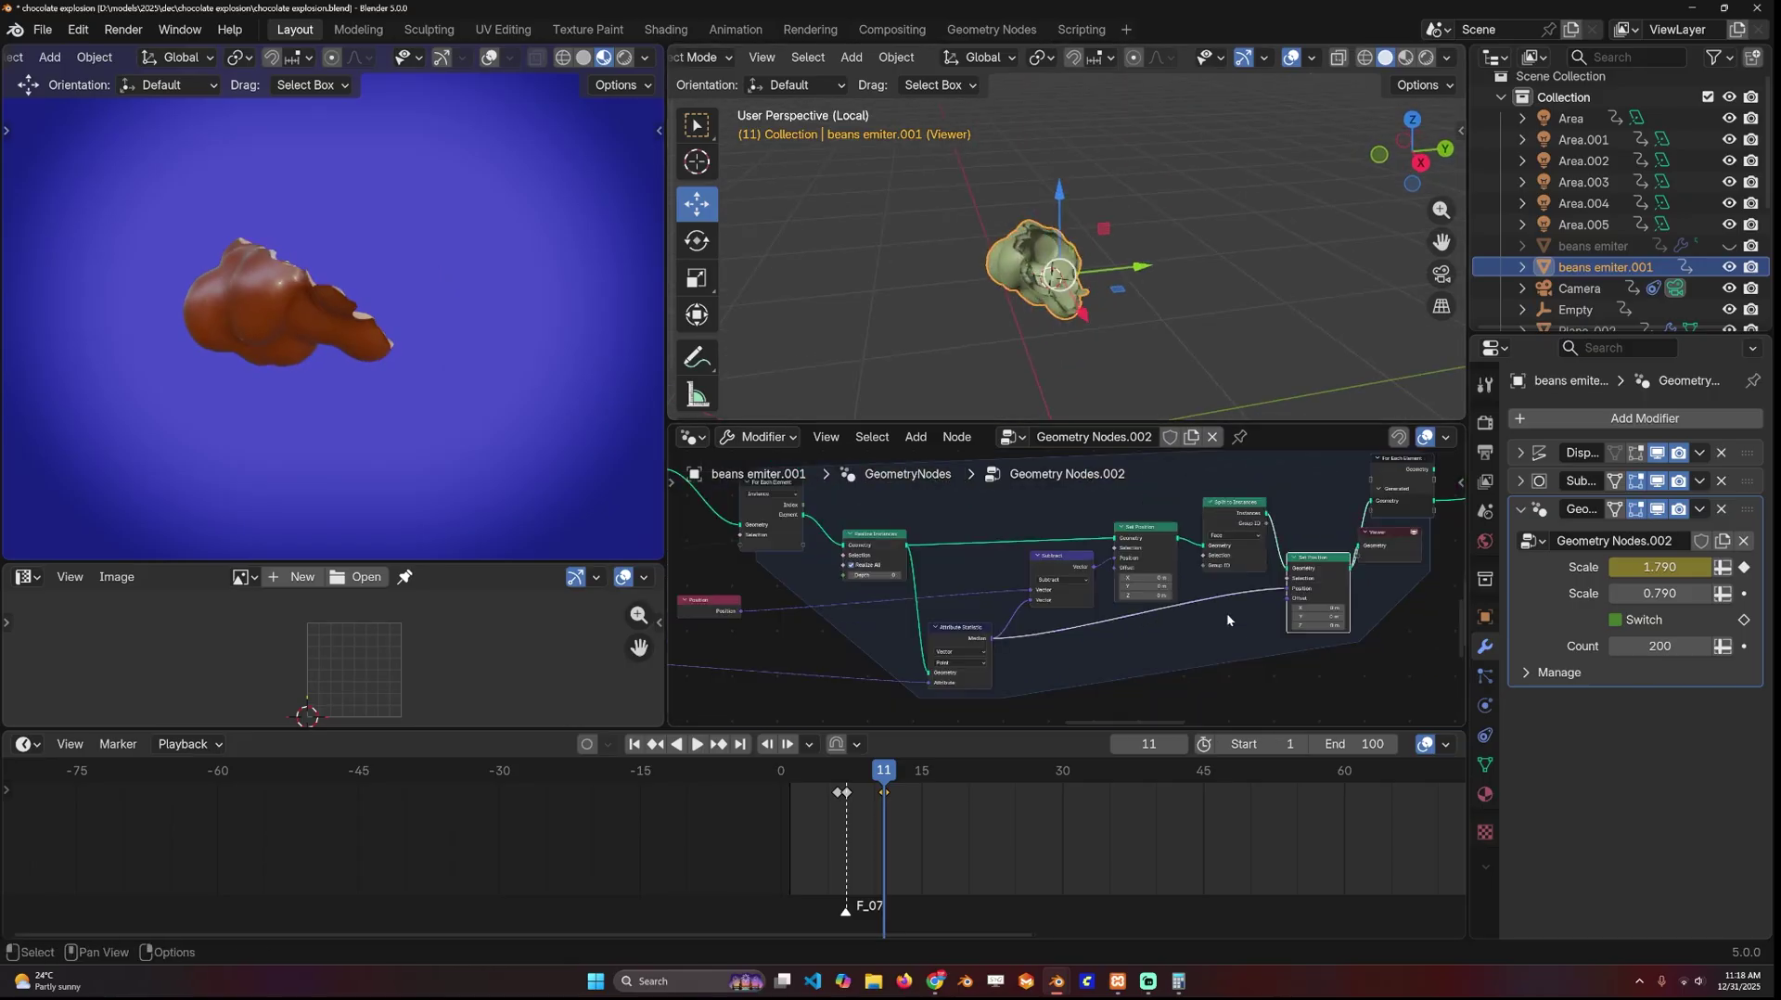
pyautogui.moveTo(1039, 618); pyautogui.dragTo(1064, 621, button='middle')
pyautogui.moveTo(1347, 558); pyautogui.dragTo(1176, 593, button='middle')
pyautogui.keyDown('ctrl'); pyautogui.keyDown('shift'); pyautogui.click(1252, 512); pyautogui.keyUp('shift'); pyautogui.keyUp('ctrl')
pyautogui.moveTo(876, 254); pyautogui.dragTo(1047, 327, button='middle')
pyautogui.scroll(2, 953, 270)
# - Preview the Rotate Instances output after the For Each Element zone and examine the opened shell halves
pyautogui.moveTo(1234, 555); pyautogui.dragTo(838, 580, button='middle')
pyautogui.keyDown('ctrl'); pyautogui.moveTo(1039, 573); pyautogui.dragTo(895, 584, button='middle'); pyautogui.keyUp('ctrl')
pyautogui.keyDown('ctrl'); pyautogui.moveTo(1113, 557); pyautogui.dragTo(1191, 548, button='middle'); pyautogui.keyUp('ctrl')
pyautogui.keyDown('ctrl'); pyautogui.keyDown('shift'); pyautogui.click(1222, 476); pyautogui.keyUp('shift'); pyautogui.keyUp('ctrl')
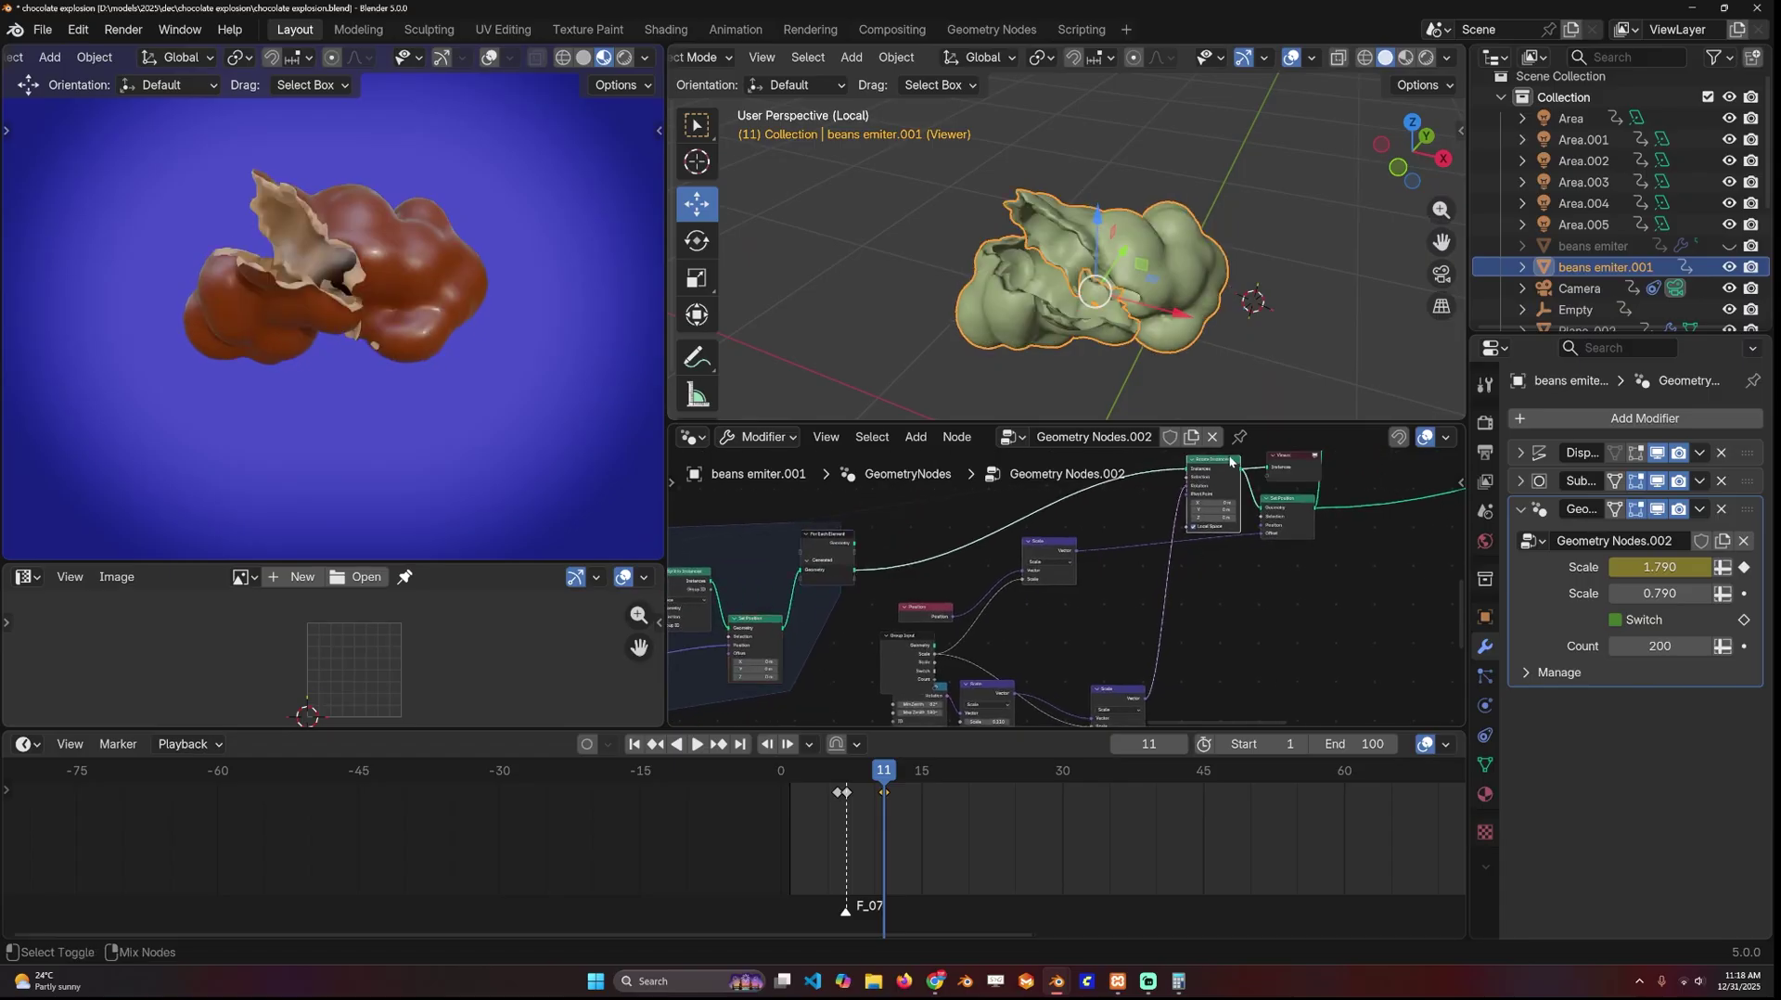
pyautogui.moveTo(1150, 345); pyautogui.dragTo(1208, 321, button='middle')
pyautogui.moveTo(1173, 571); pyautogui.dragTo(1213, 507, button='middle')
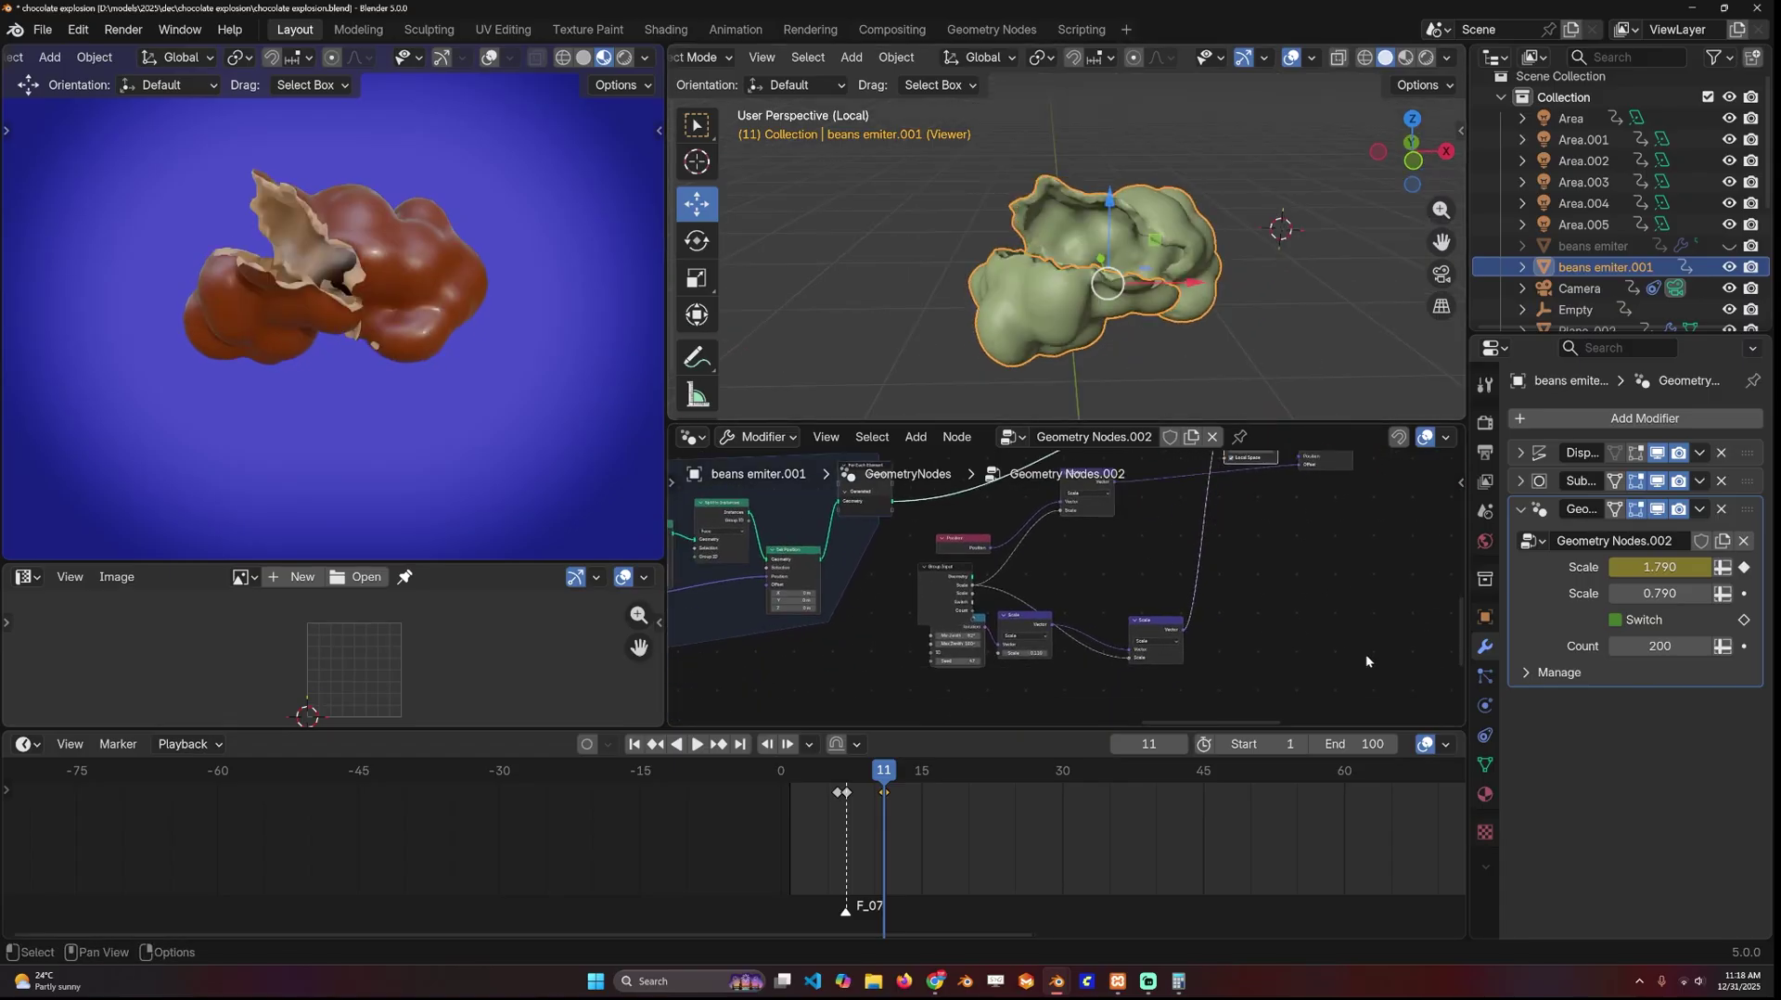
# - Try linking Split to Instances straight into Rotate Instances, bypassing the For Each Element zone, and restore the zone's link
pyautogui.moveTo(1031, 654)
pyautogui.mouseDown()
pyautogui.moveTo(1141, 653)
pyautogui.moveTo(1021, 645)
pyautogui.mouseUp()
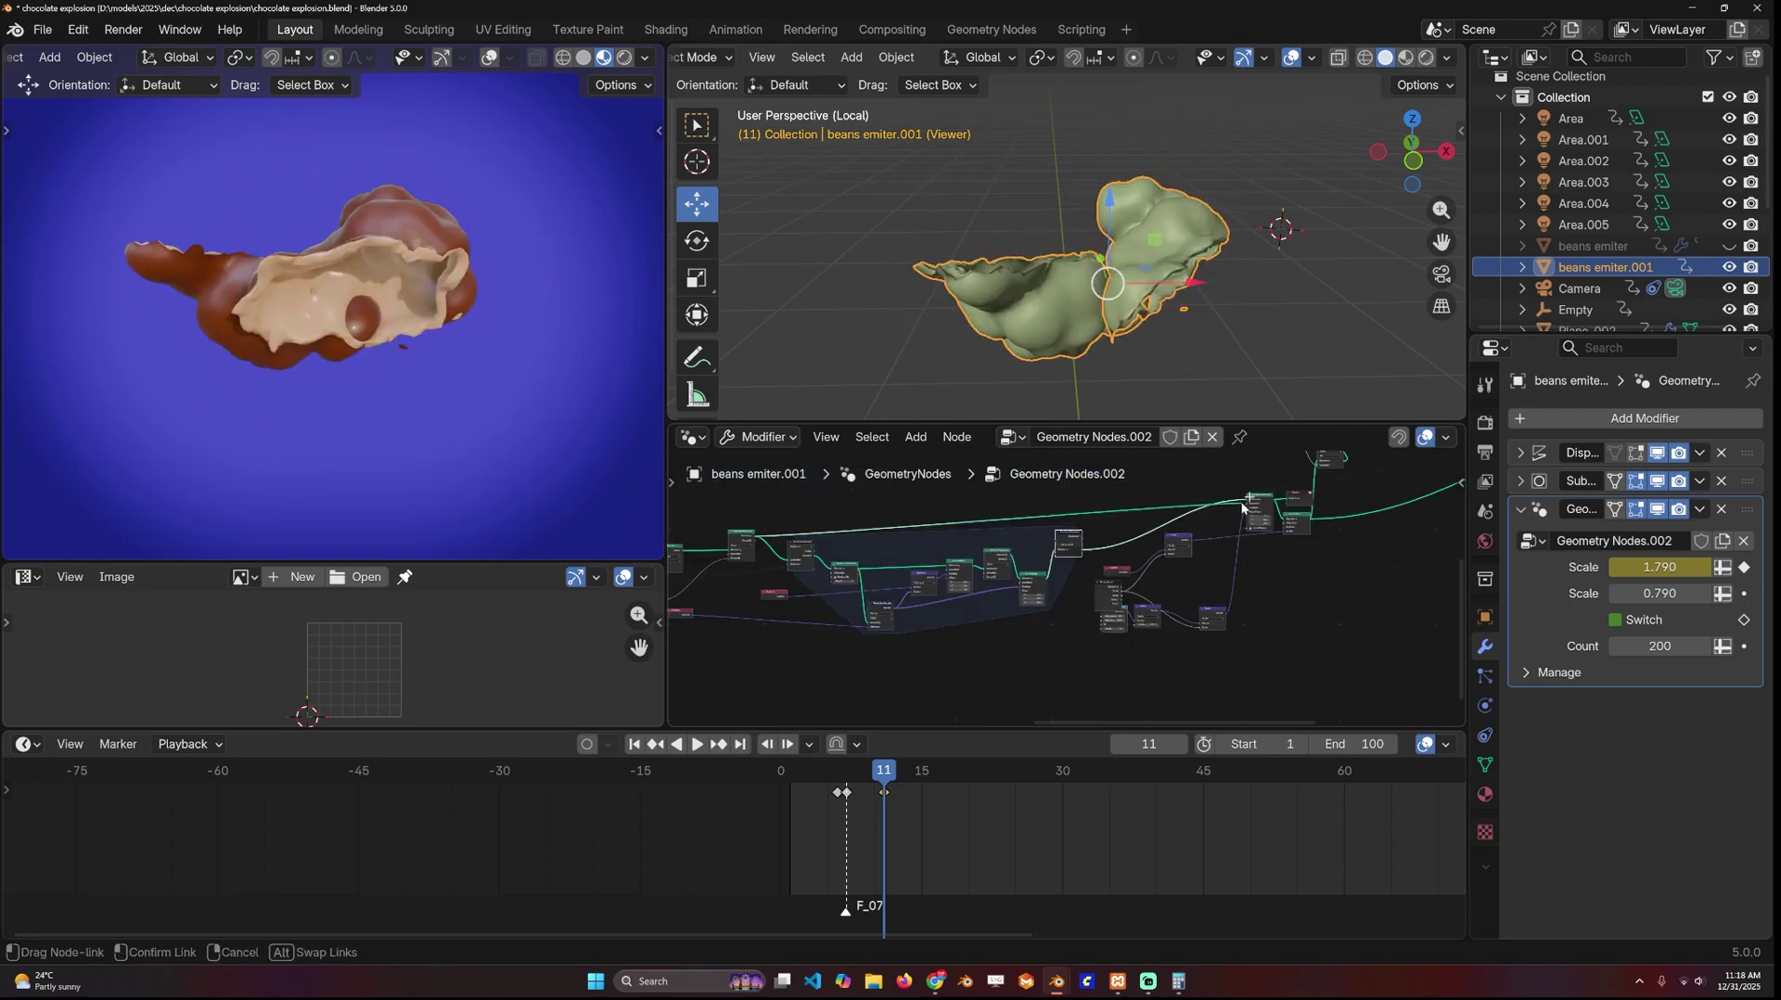
pyautogui.moveTo(1243, 507); pyautogui.dragTo(1254, 505)
pyautogui.scroll(2, 1254, 505)
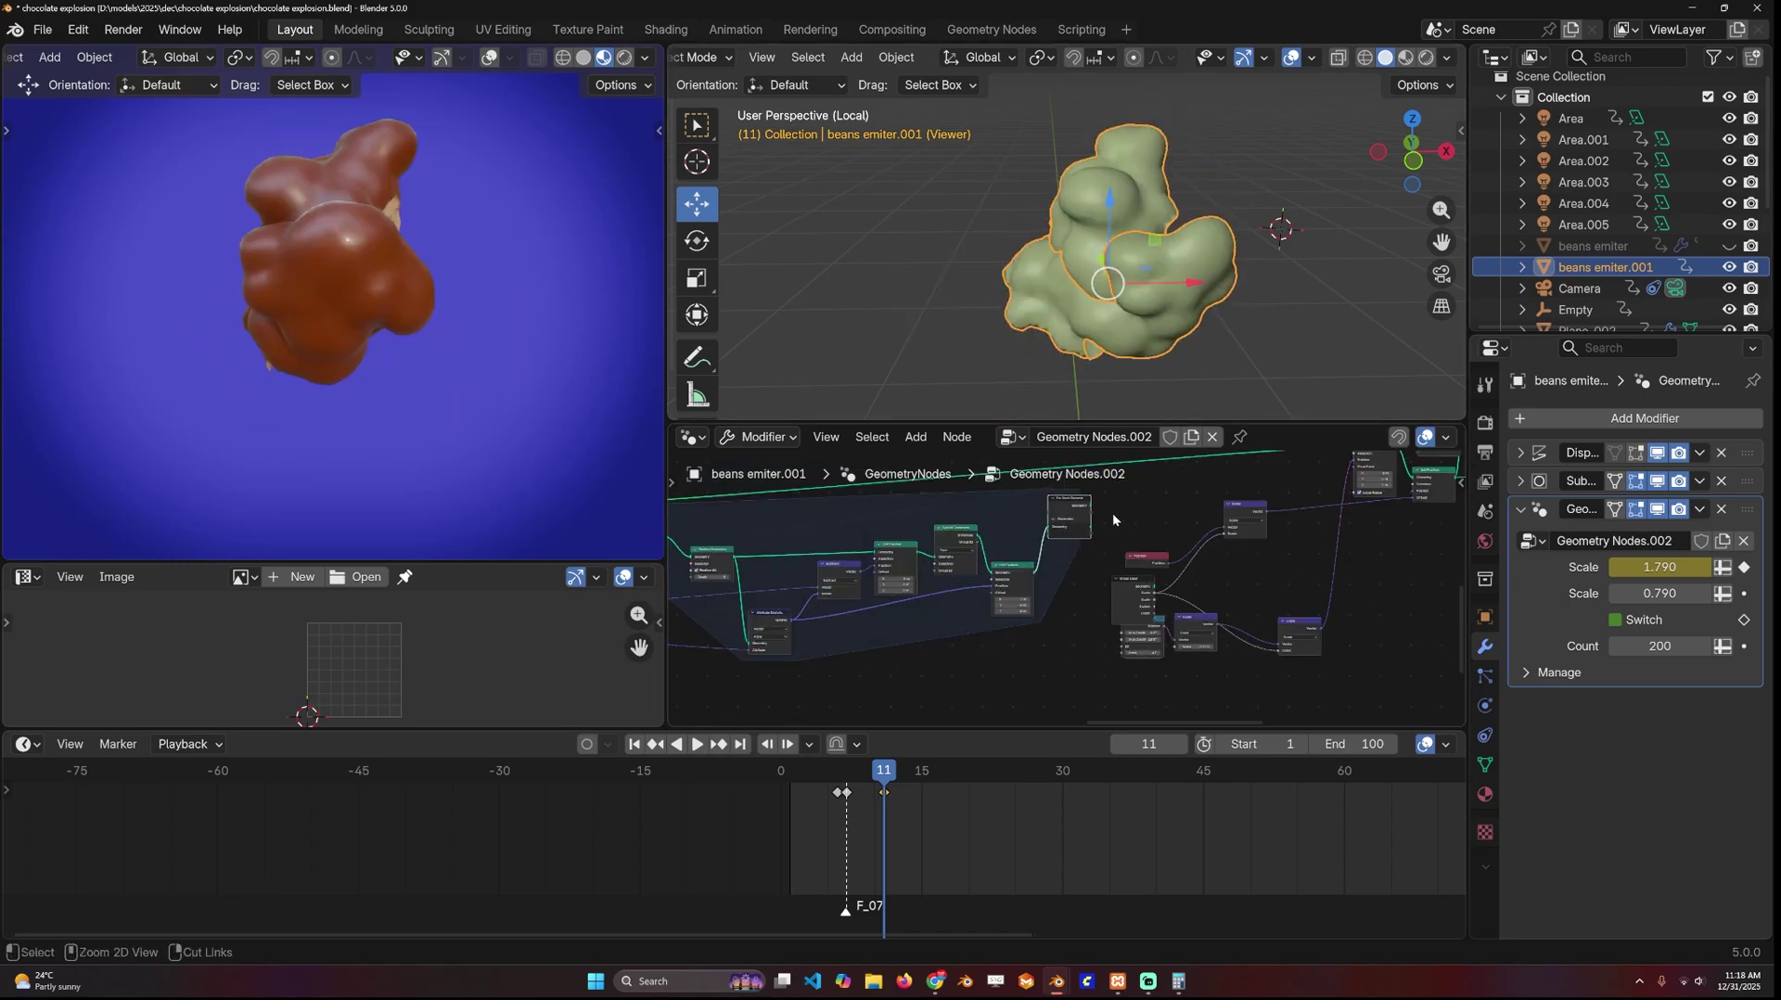
pyautogui.hotkey('ctrl', 'z')
pyautogui.scroll(1, 1113, 502)
pyautogui.moveTo(1104, 506); pyautogui.dragTo(1070, 614, button='middle')
pyautogui.moveTo(1063, 614); pyautogui.dragTo(1373, 532)
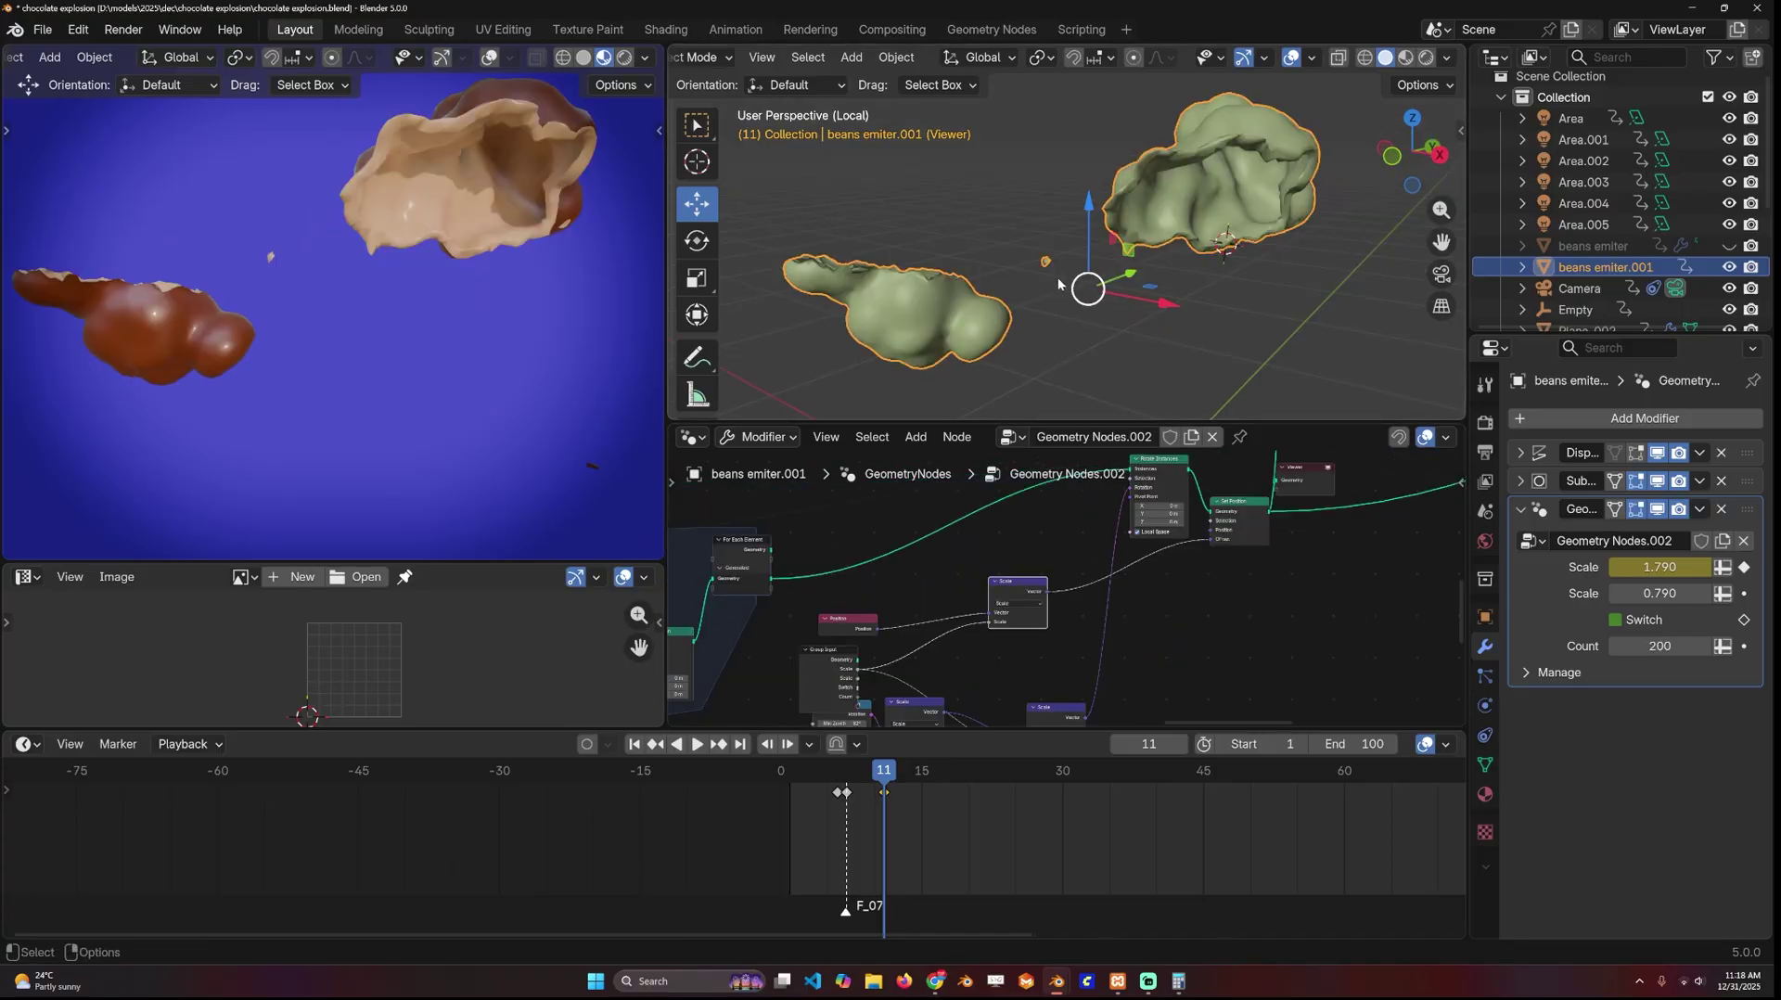
# - Scrub the timeline to frame 12 and examine how the Scale nodes separate and rotate the shell halves
pyautogui.moveTo(1060, 281); pyautogui.dragTo(1103, 308, button='middle')
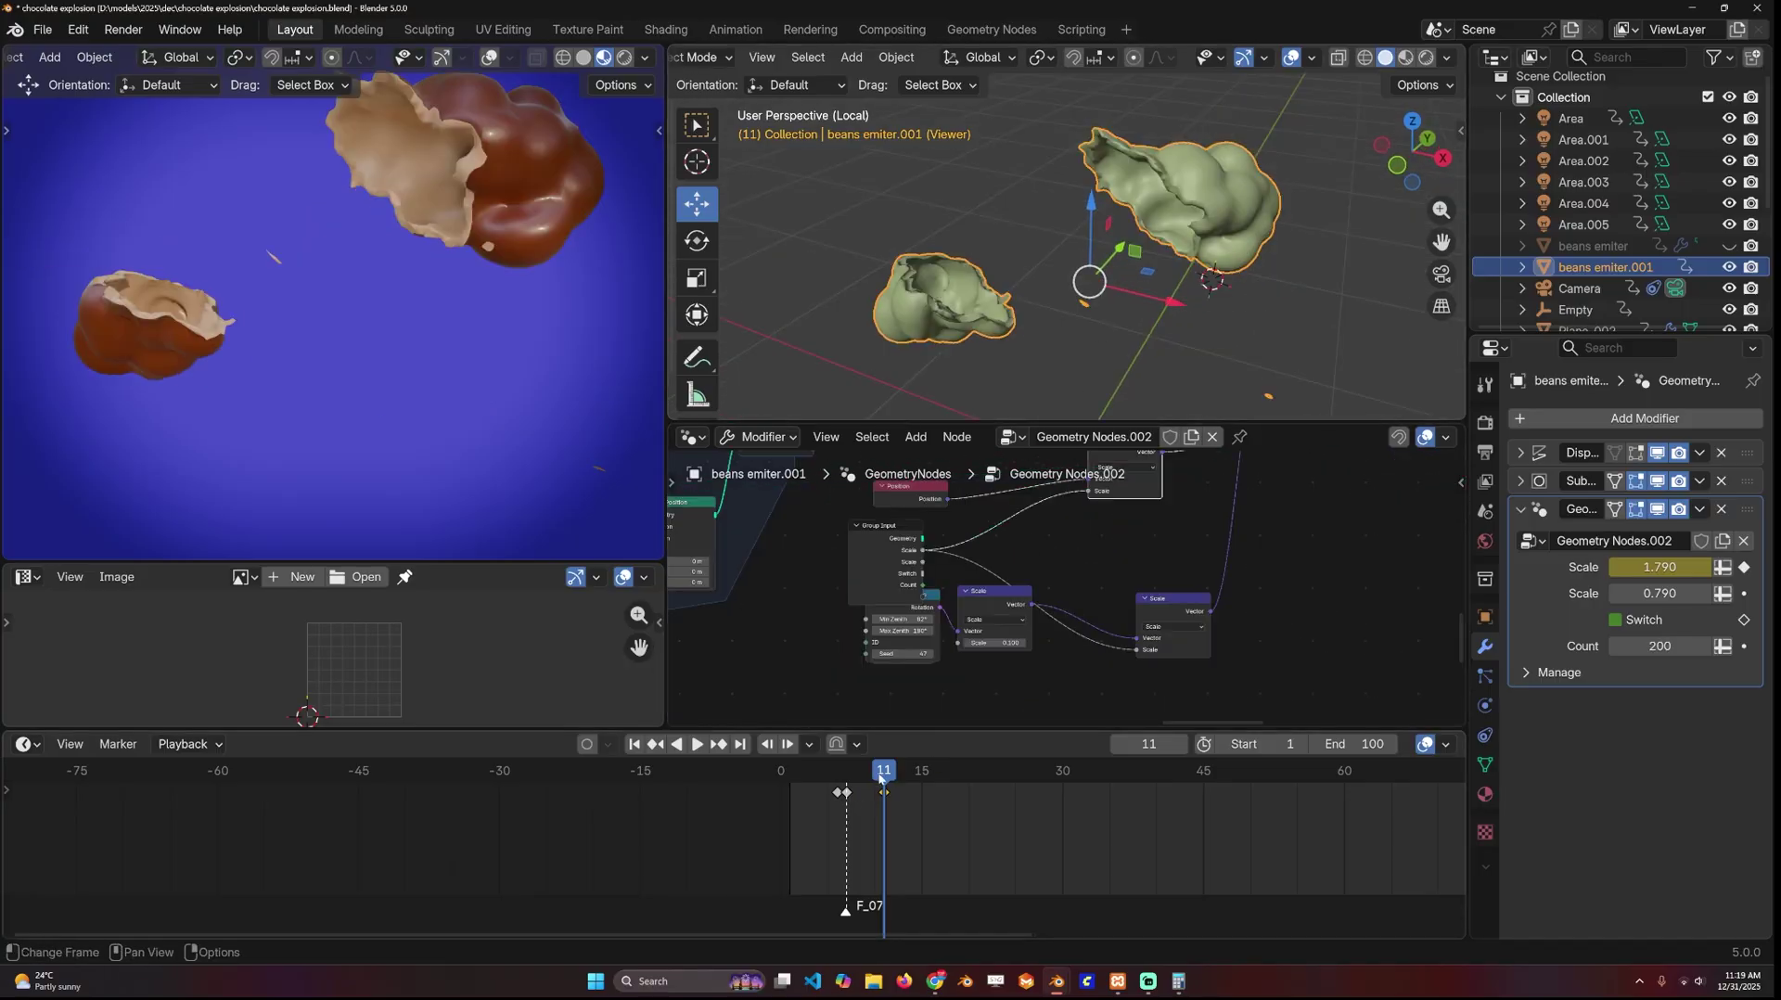
pyautogui.moveTo(860, 796)
pyautogui.mouseDown()
pyautogui.moveTo(841, 792)
pyautogui.moveTo(867, 787)
pyautogui.mouseUp()
pyautogui.moveTo(867, 787)
pyautogui.mouseDown()
pyautogui.moveTo(884, 787)
pyautogui.moveTo(821, 786)
pyautogui.moveTo(894, 784)
pyautogui.mouseUp()
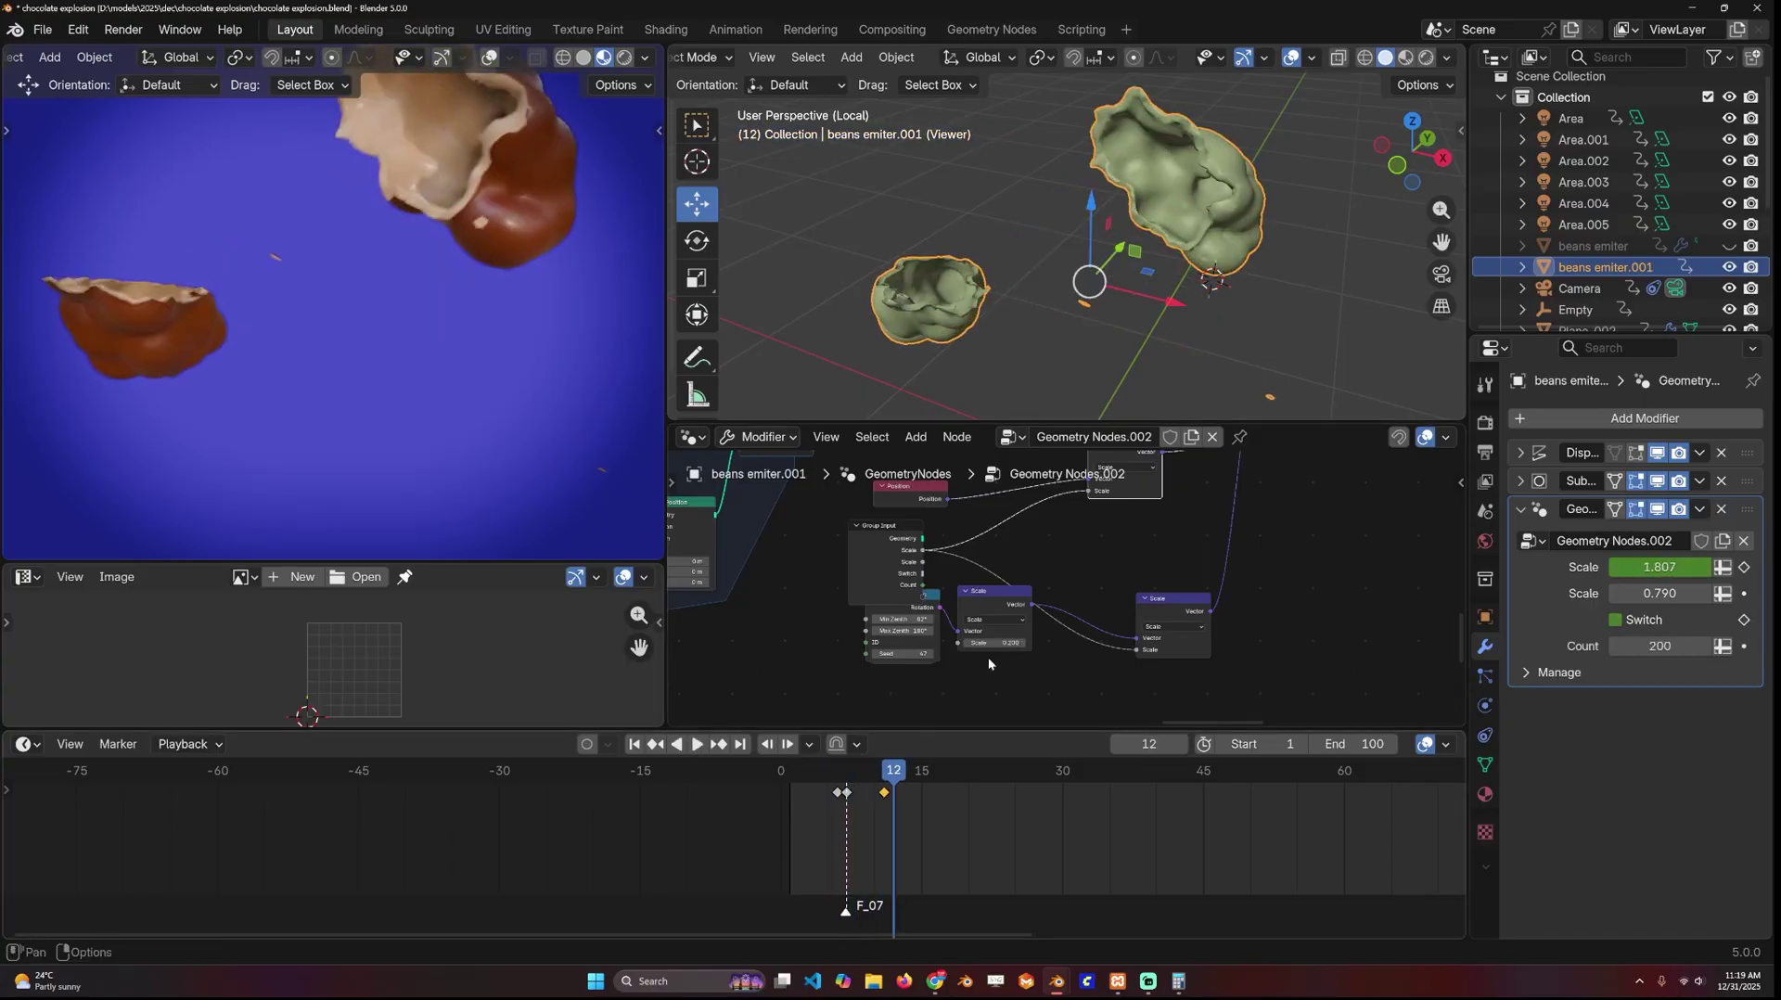
pyautogui.scroll(-1, 987, 663)
pyautogui.moveTo(1056, 586); pyautogui.dragTo(994, 759, button='middle')
pyautogui.moveTo(858, 702); pyautogui.dragTo(891, 658)
pyautogui.moveTo(1066, 661); pyautogui.dragTo(1119, 636)
pyautogui.moveTo(1067, 647); pyautogui.dragTo(1083, 631, button='middle')
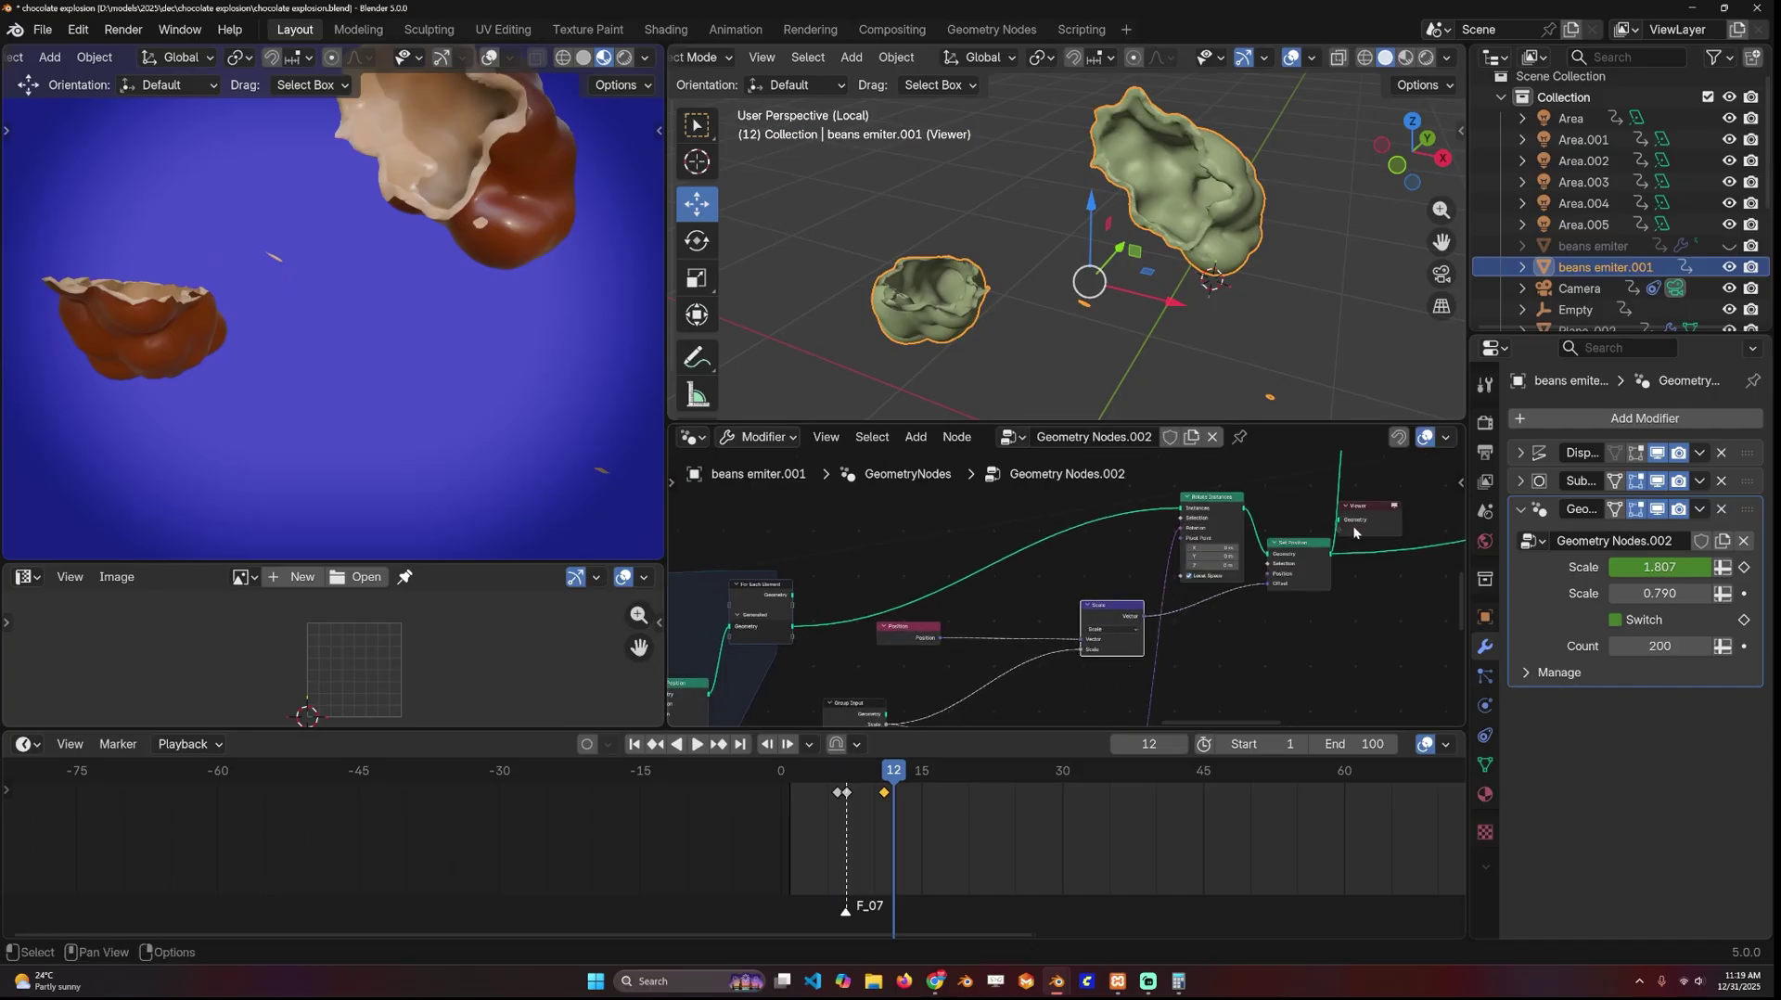
# - Review the Group Input and Scale nodes driving the Rotate Instances rotation while scrubbing the timeline around frame 12
pyautogui.scroll(-3, 1341, 547)
pyautogui.moveTo(1292, 592); pyautogui.dragTo(1094, 635, button='middle')
pyautogui.moveTo(1124, 565); pyautogui.dragTo(1126, 601, button='middle')
pyautogui.moveTo(1020, 668); pyautogui.dragTo(1280, 512, button='middle')
pyautogui.scroll(3, 1206, 594)
pyautogui.moveTo(1162, 643); pyautogui.dragTo(1164, 627)
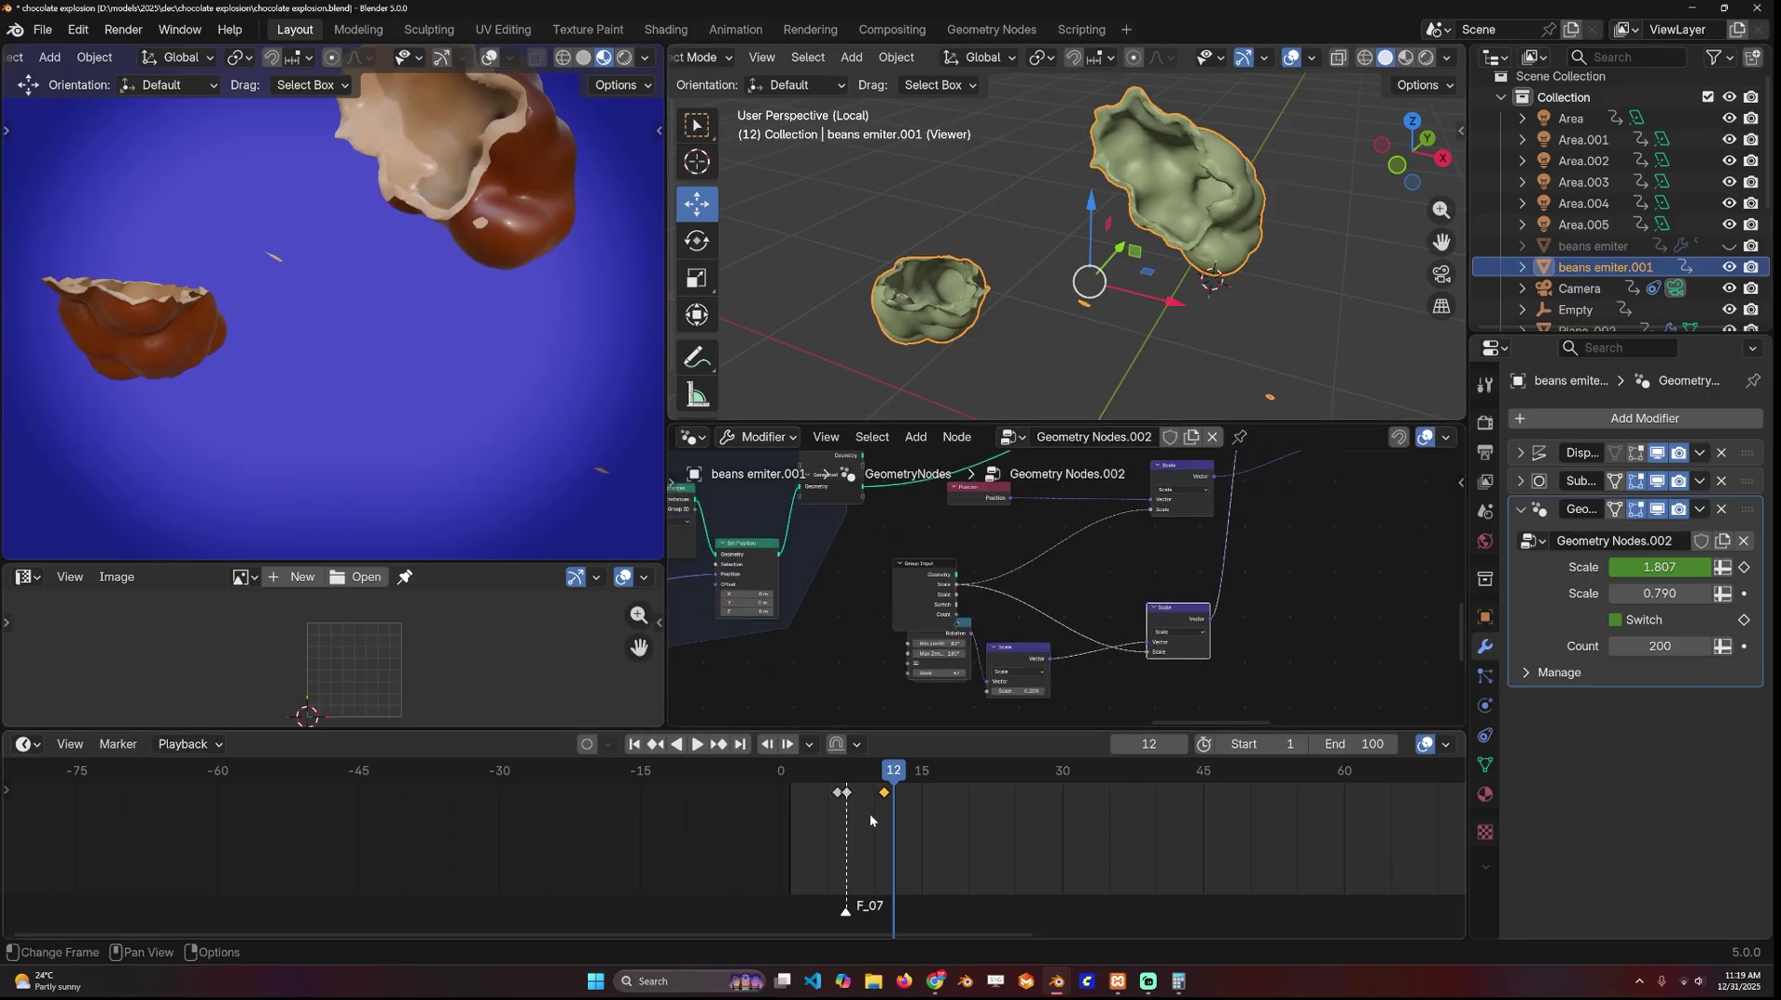
pyautogui.moveTo(870, 814); pyautogui.dragTo(895, 781)
# - Preview the Join Geometry output that combines the shell pieces with the debris branch, and deselect the emitter
pyautogui.scroll(-4, 1327, 509)
pyautogui.scroll(-3, 1326, 509)
pyautogui.moveTo(1326, 509); pyautogui.dragTo(1220, 610, button='middle')
pyautogui.scroll(2, 1221, 609)
pyautogui.keyDown('ctrl'); pyautogui.keyDown('shift'); pyautogui.click(1229, 614); pyautogui.keyUp('shift'); pyautogui.keyUp('ctrl')
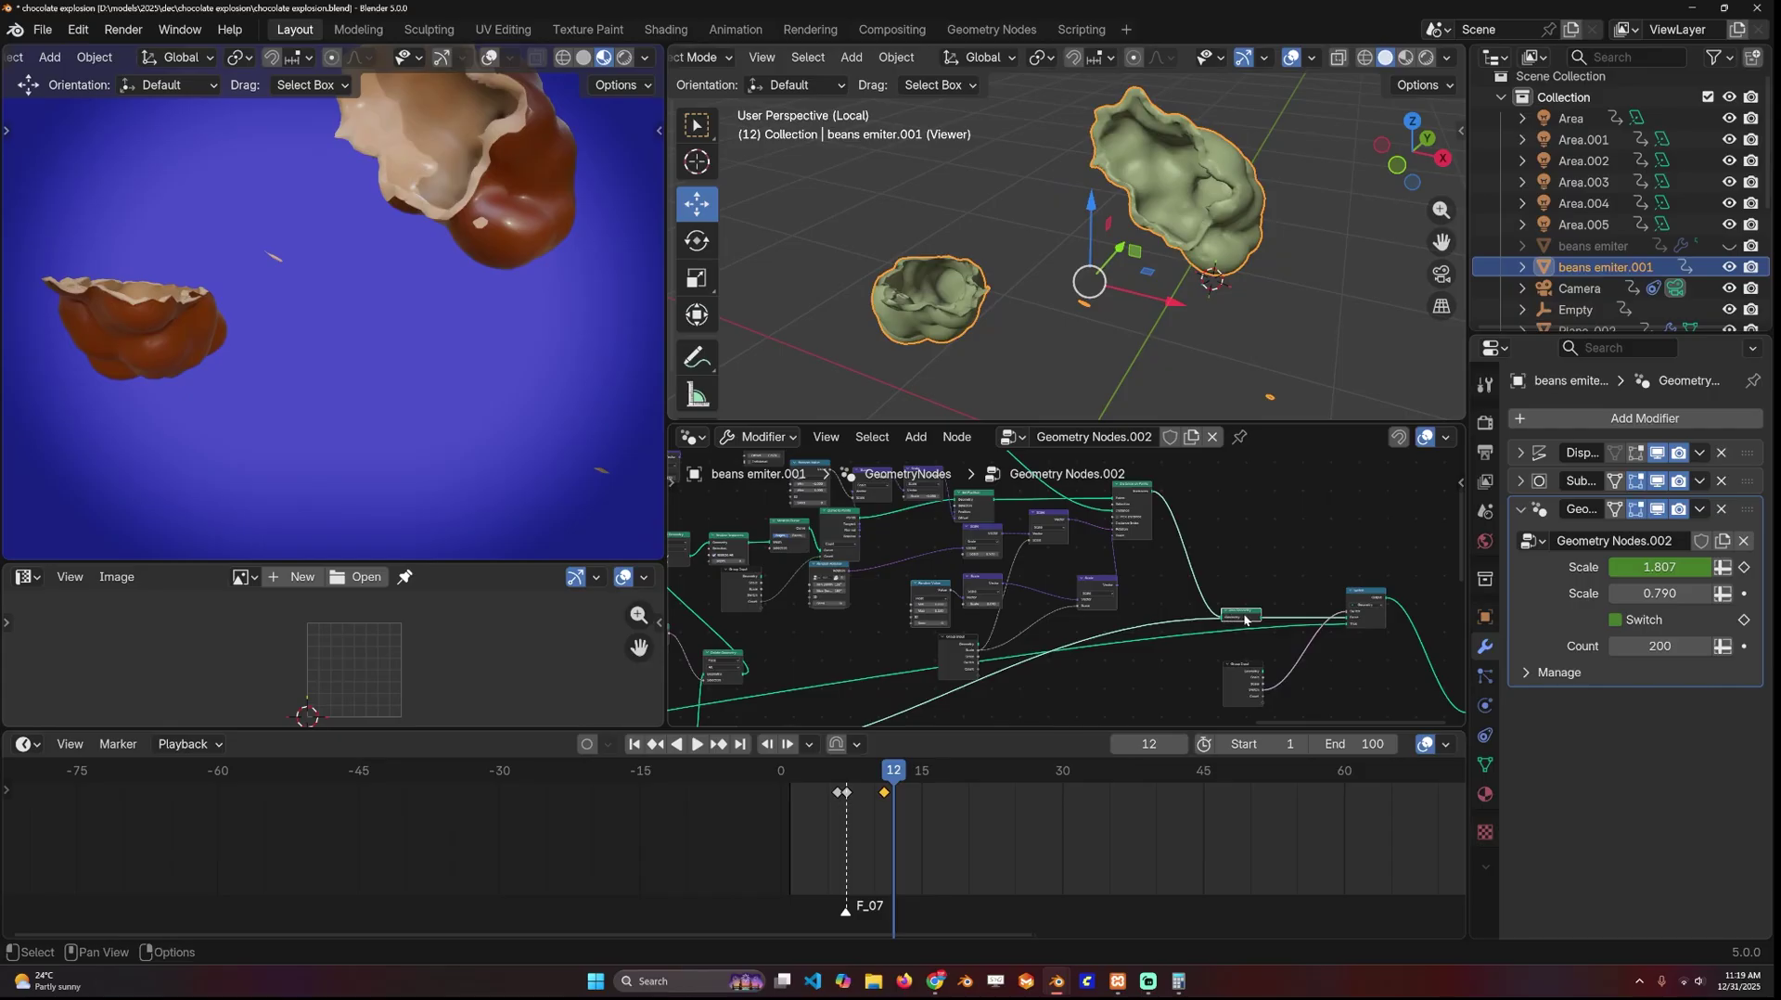
pyautogui.moveTo(1244, 616); pyautogui.dragTo(1237, 585)
pyautogui.keyDown('ctrl'); pyautogui.keyDown('shift'); pyautogui.click(1238, 585); pyautogui.keyUp('shift'); pyautogui.keyUp('ctrl')
pyautogui.scroll(-1, 1157, 269)
pyautogui.click(1157, 269)
pyautogui.moveTo(1158, 269); pyautogui.dragTo(1193, 269, button='middle')
# - Preview the shell's Rotate Instances output and the Set Position output that moves the halves apart
pyautogui.moveTo(965, 564); pyautogui.dragTo(1004, 520, button='middle')
pyautogui.scroll(-4, 1074, 549)
pyautogui.scroll(3, 1009, 560)
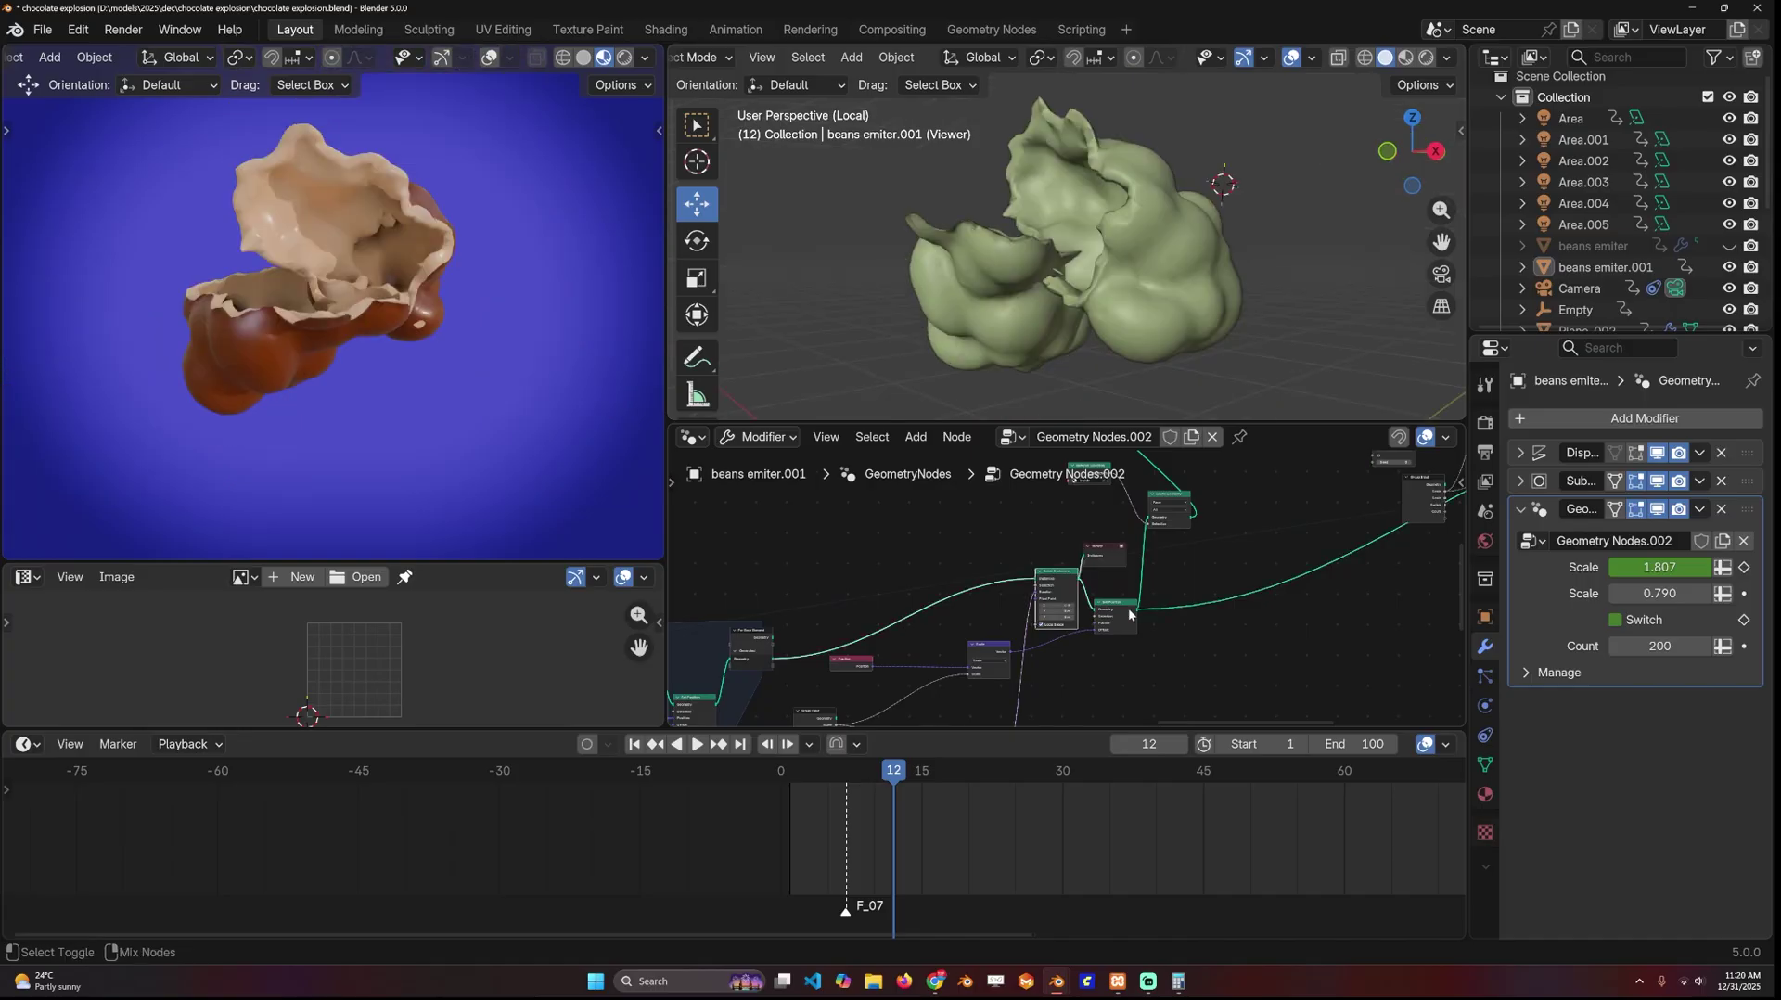
pyautogui.keyDown('ctrl'); pyautogui.keyDown('shift'); pyautogui.click(1129, 612); pyautogui.keyUp('shift'); pyautogui.keyUp('ctrl')
pyautogui.scroll(-3, 1177, 332)
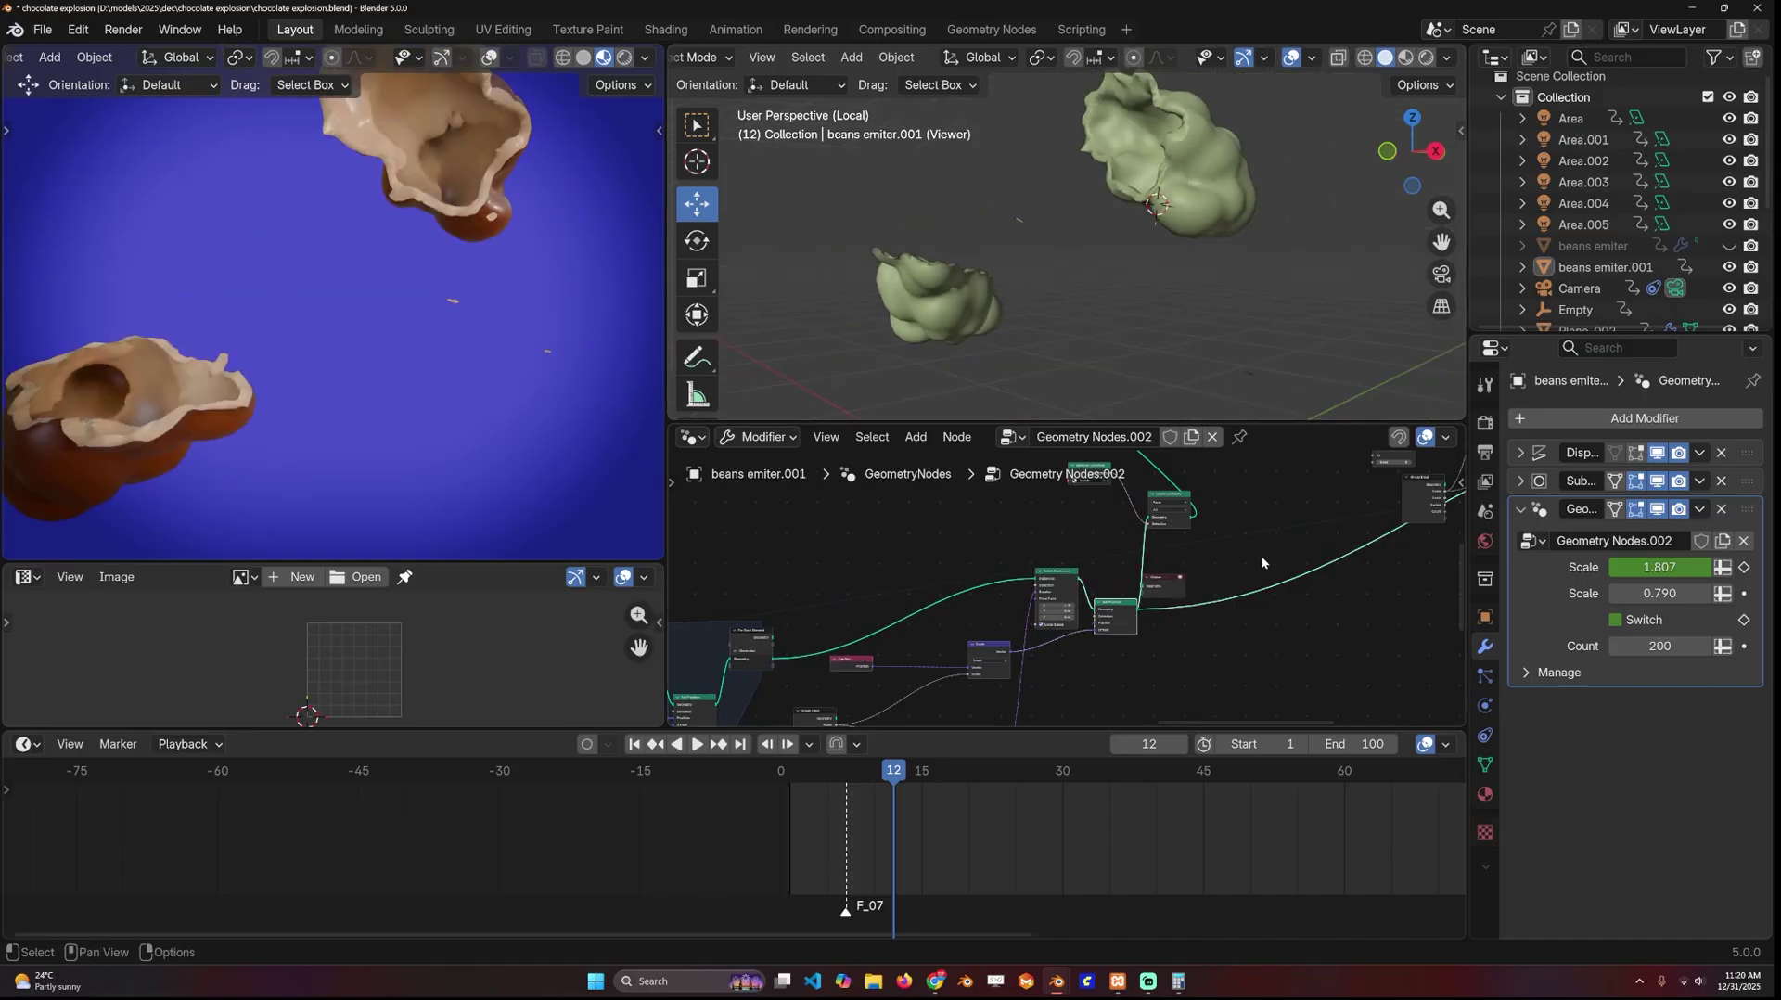
# - Preview the Delete Geometry output fed by the separated shell pieces and inspect the remaining faces
pyautogui.moveTo(1190, 579); pyautogui.dragTo(1172, 674, button='middle')
pyautogui.scroll(3, 1127, 607)
pyautogui.keyDown('ctrl'); pyautogui.keyDown('shift'); pyautogui.click(1203, 608); pyautogui.keyUp('shift'); pyautogui.keyUp('ctrl')
pyautogui.moveTo(1155, 255); pyautogui.dragTo(1116, 382, button='middle')
pyautogui.moveTo(1250, 662); pyautogui.dragTo(1299, 559, button='middle')
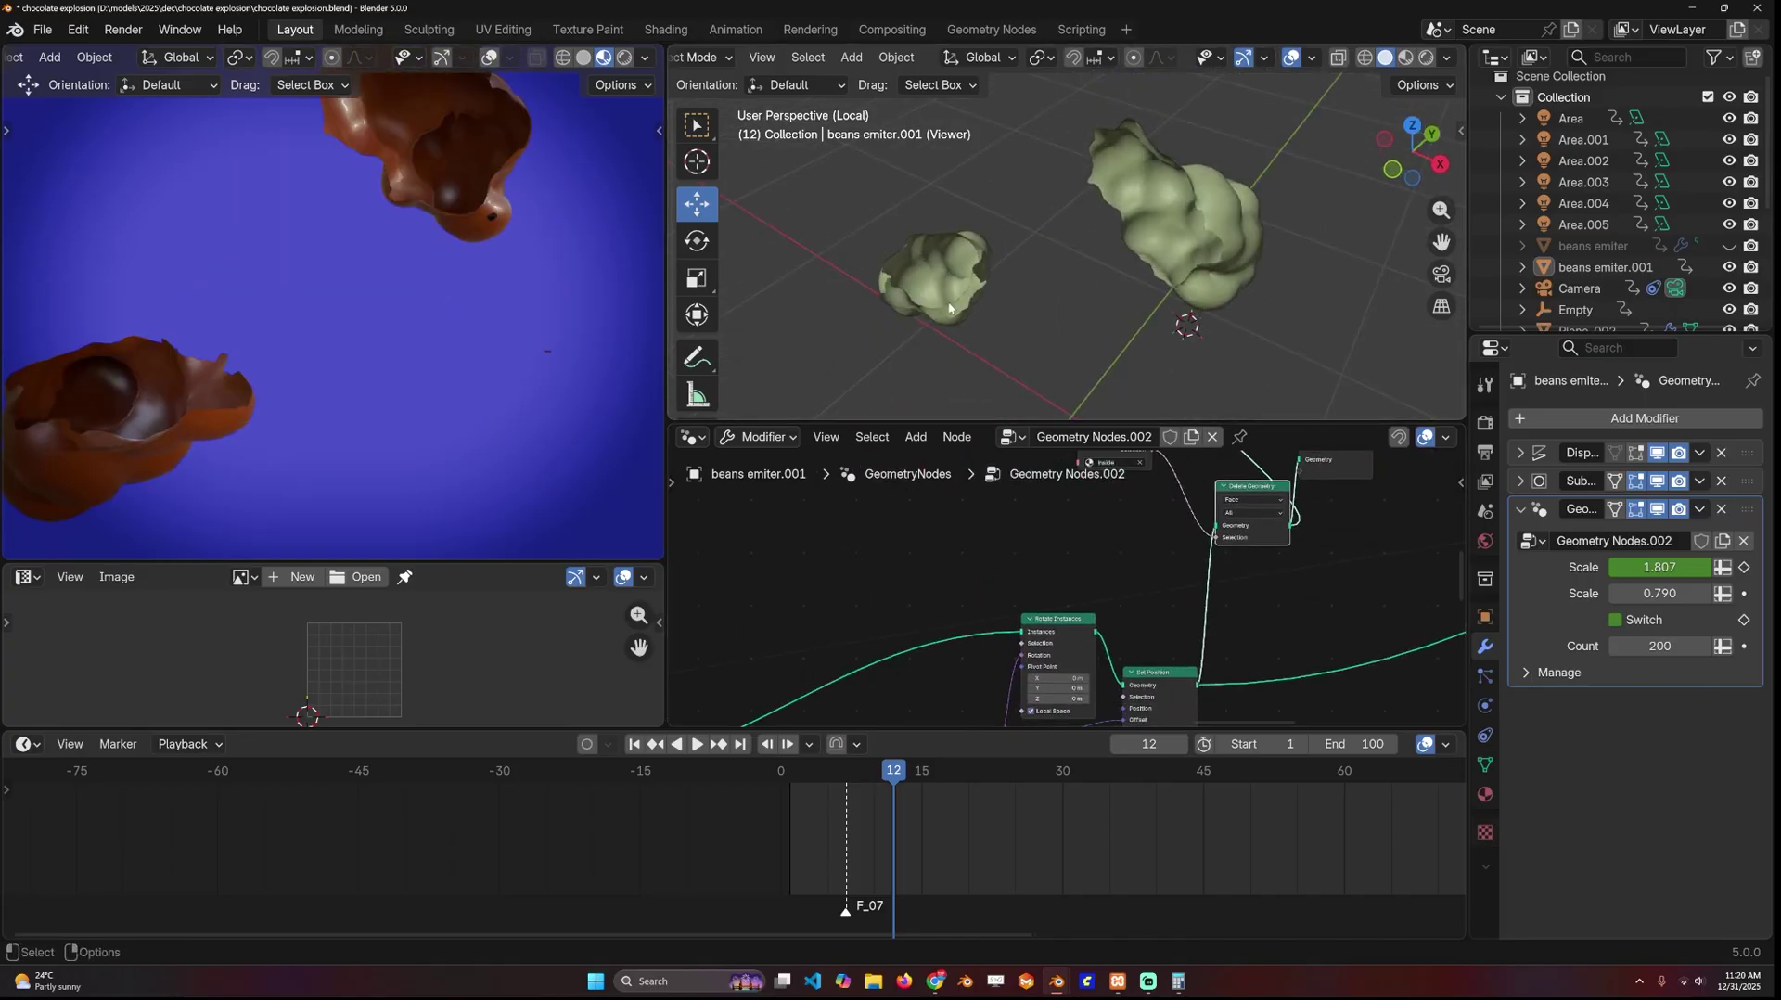
# - Compare the Set Position output with the Delete Geometry output filtered by the inside Material Selection
pyautogui.keyDown('ctrl'); pyautogui.keyDown('shift'); pyautogui.click(1143, 684); pyautogui.keyUp('shift'); pyautogui.keyUp('ctrl')
pyautogui.moveTo(1288, 539); pyautogui.dragTo(1247, 604, button='middle')
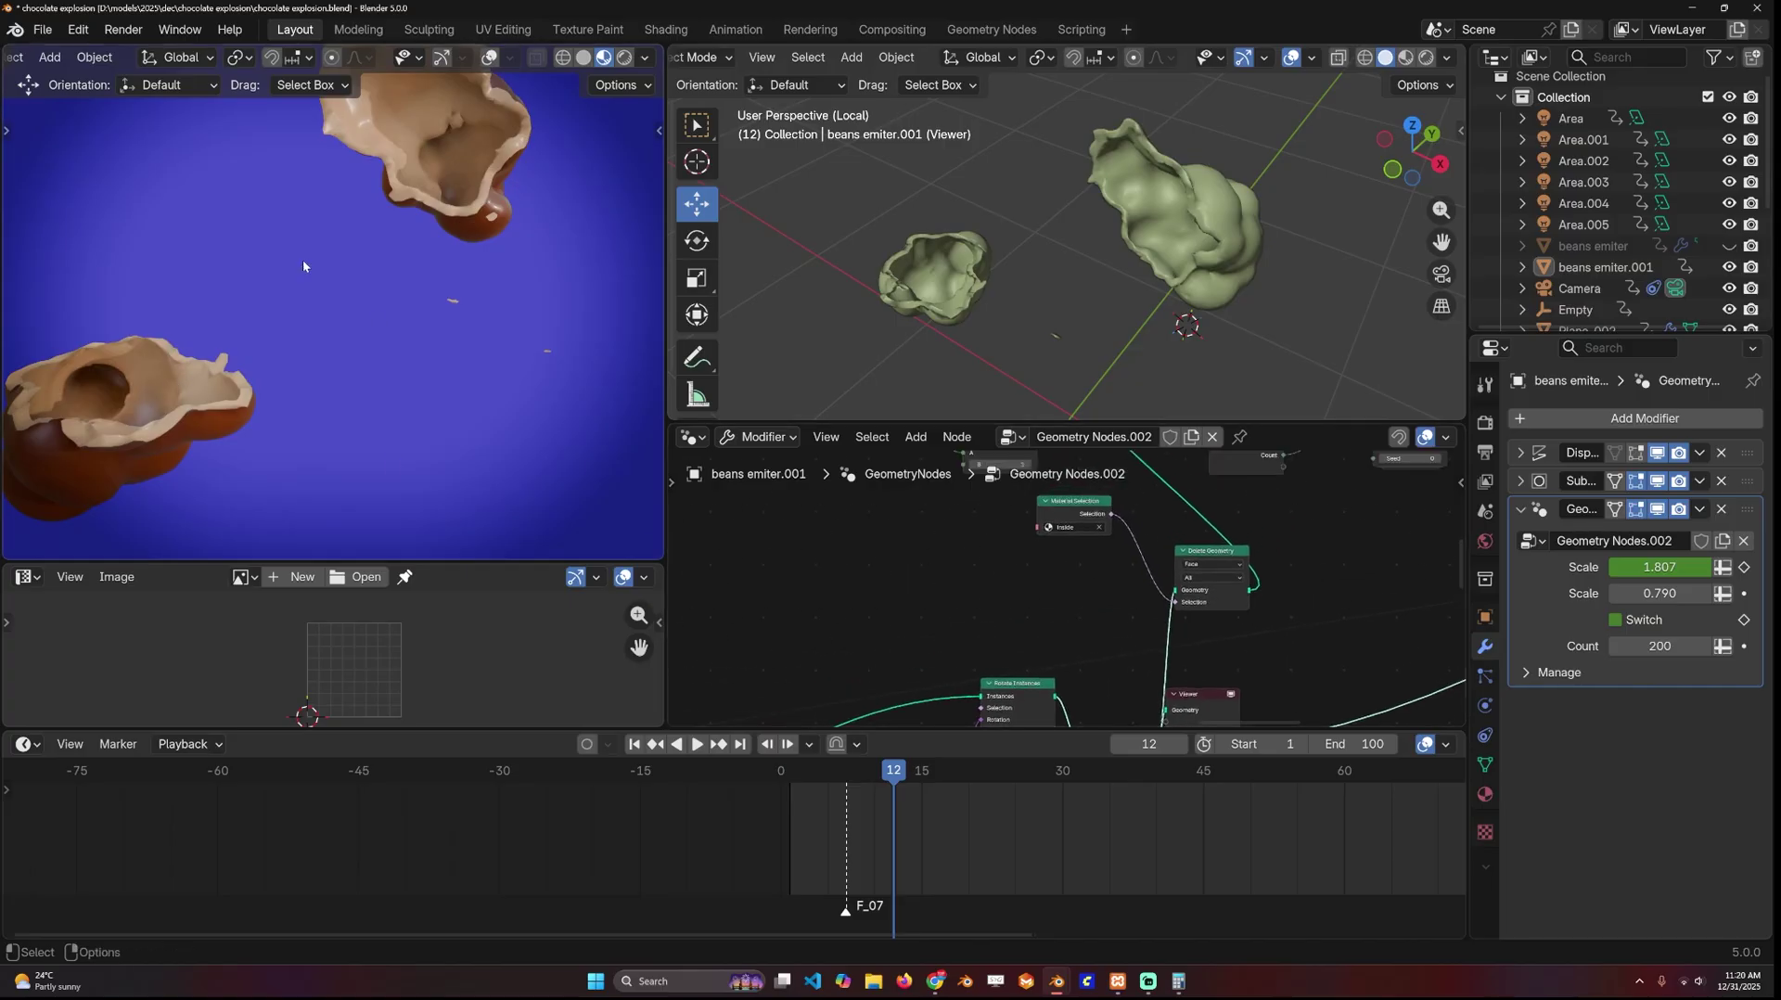
pyautogui.moveTo(1146, 530)
pyautogui.mouseDown(button='middle')
pyautogui.moveTo(1100, 564)
pyautogui.moveTo(1142, 532)
pyautogui.mouseUp(button='middle')
pyautogui.keyDown('ctrl'); pyautogui.keyDown('shift'); pyautogui.click(1143, 583); pyautogui.keyUp('shift'); pyautogui.keyUp('ctrl')
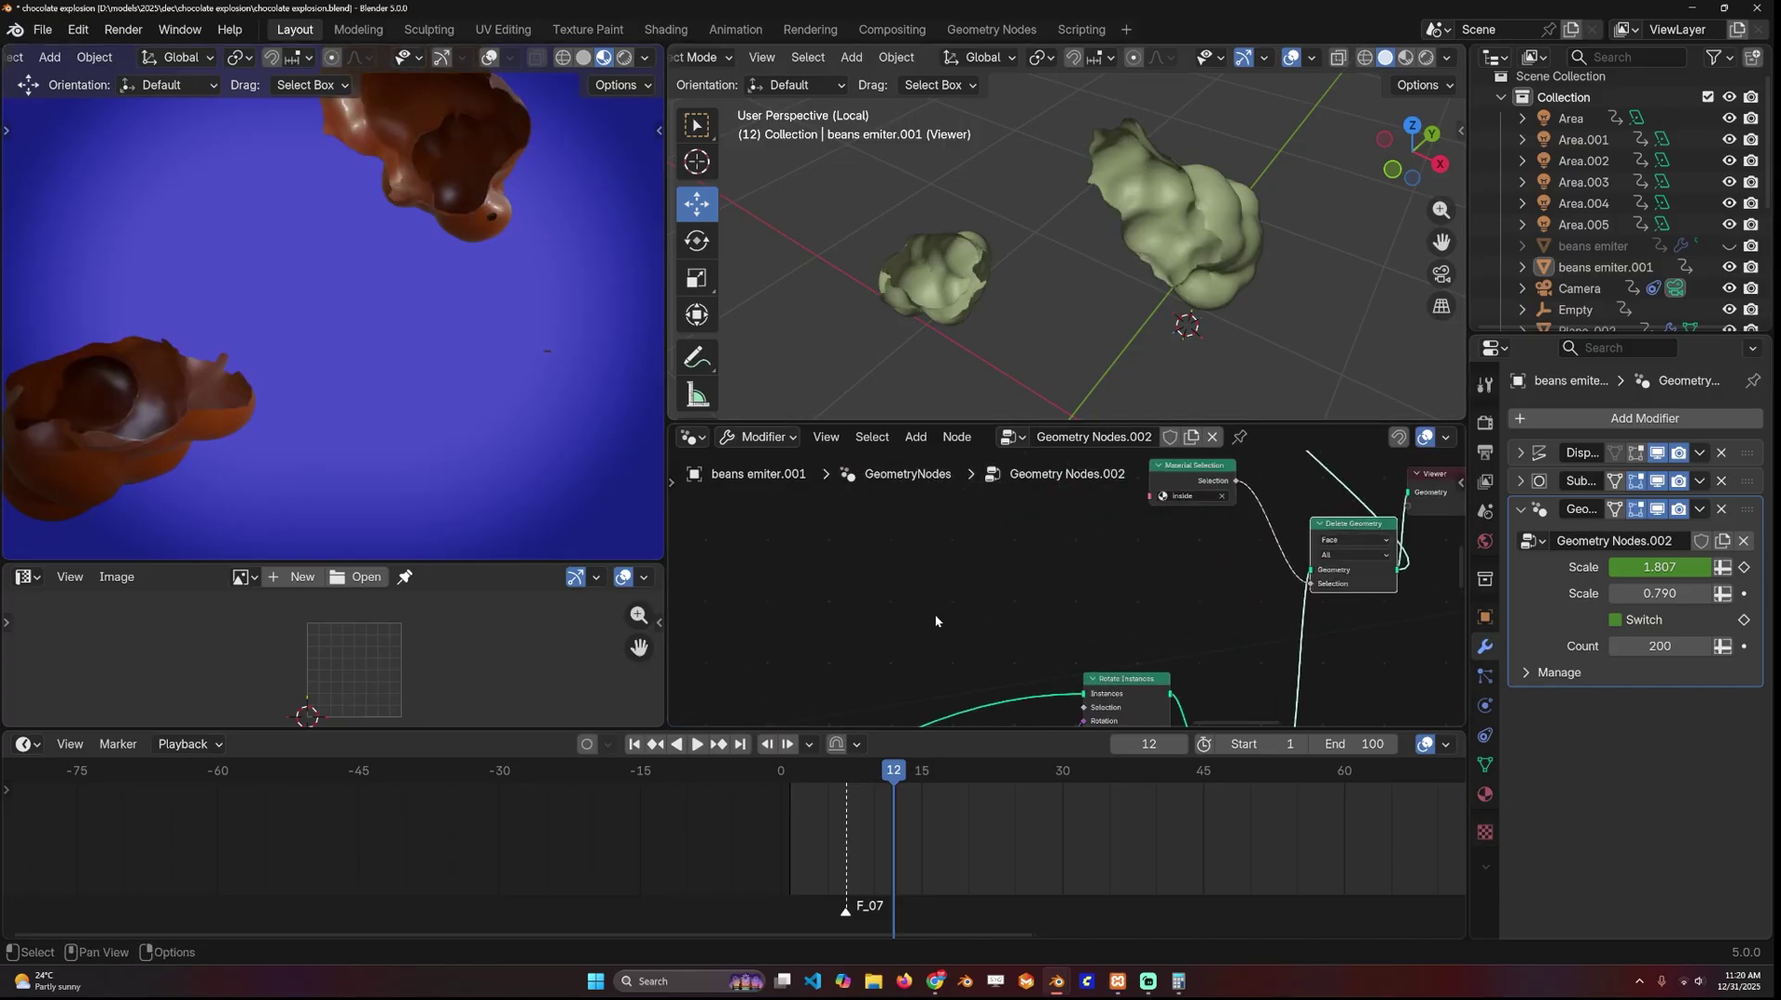
# - Go back along the tree to the shell branch's Join Geometry node and preview the uncut shell
pyautogui.moveTo(932, 616); pyautogui.dragTo(1063, 585, button='middle')
pyautogui.scroll(-6, 1062, 584)
pyautogui.moveTo(1028, 689); pyautogui.dragTo(1188, 547, button='middle')
pyautogui.moveTo(783, 547); pyautogui.dragTo(1232, 493, button='middle')
pyautogui.moveTo(798, 607); pyautogui.dragTo(1215, 607, button='middle')
pyautogui.moveTo(784, 636); pyautogui.dragTo(1134, 575, button='middle')
pyautogui.scroll(3, 1095, 594)
pyautogui.keyDown('ctrl'); pyautogui.keyDown('shift'); pyautogui.click(1028, 651); pyautogui.keyUp('shift'); pyautogui.keyUp('ctrl')
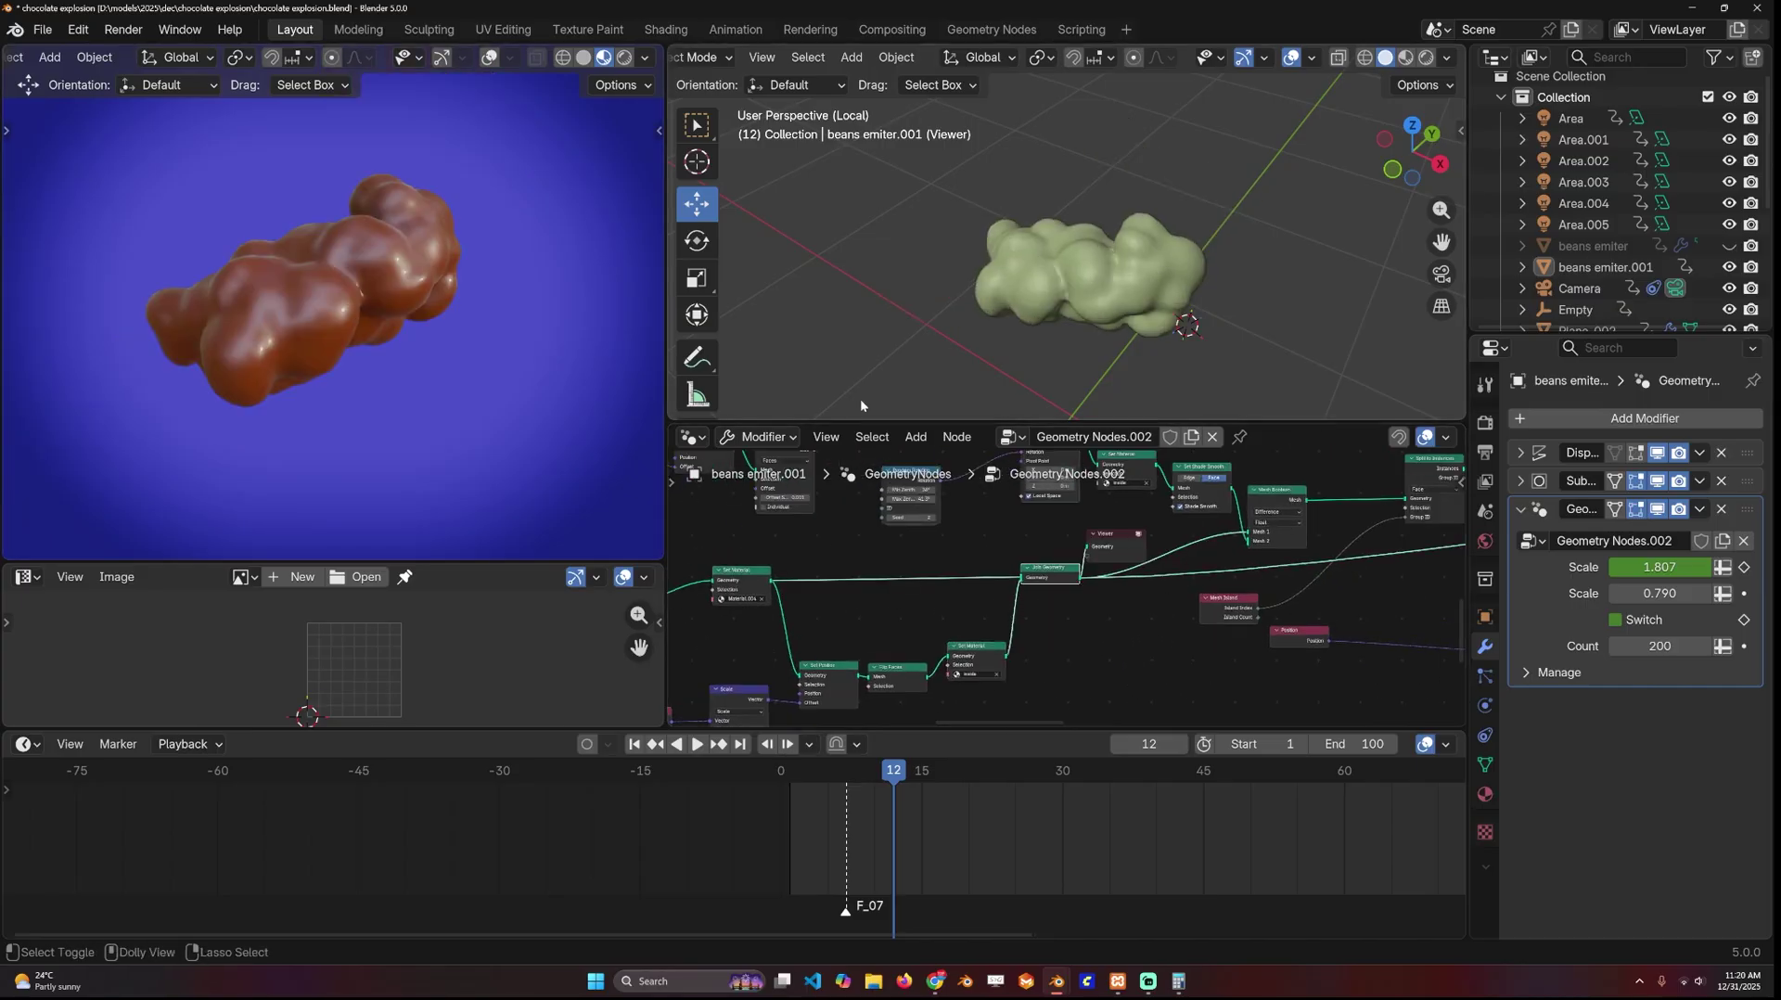
# - Return to the separated shell pieces and preview the Set Position and Delete Geometry outputs again
pyautogui.moveTo(1067, 592); pyautogui.dragTo(999, 633, button='middle')
pyautogui.scroll(-3, 1141, 621)
pyautogui.moveTo(1336, 600); pyautogui.dragTo(1066, 640, button='middle')
pyautogui.moveTo(1391, 556); pyautogui.dragTo(1267, 560, button='middle')
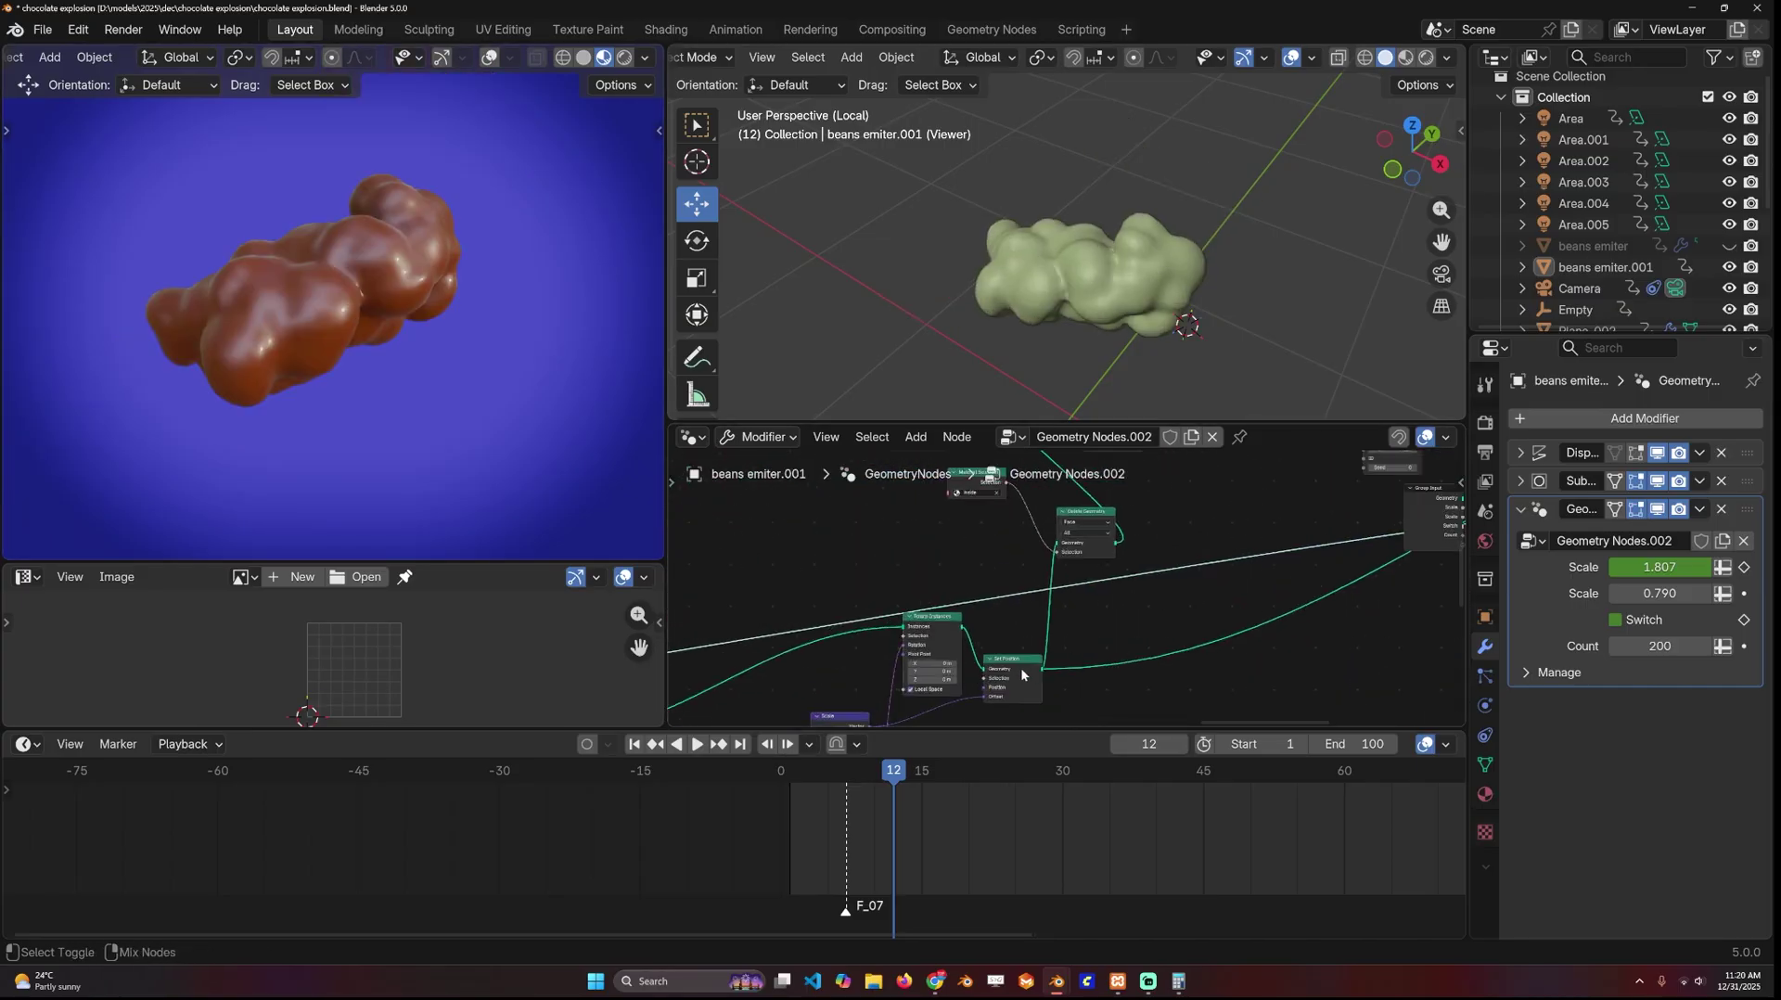
pyautogui.keyDown('ctrl'); pyautogui.keyDown('shift'); pyautogui.click(1022, 675); pyautogui.keyUp('shift'); pyautogui.keyUp('ctrl')
pyautogui.moveTo(1126, 499); pyautogui.dragTo(1126, 581, button='middle')
pyautogui.keyDown('ctrl'); pyautogui.keyDown('shift'); pyautogui.click(1131, 608); pyautogui.keyUp('shift'); pyautogui.keyUp('ctrl')
# - Preview the final Join Geometry output and examine the debris fragments flying off the shell halves
pyautogui.moveTo(1060, 488); pyautogui.dragTo(1069, 588, button='middle')
pyautogui.moveTo(747, 169); pyautogui.dragTo(1196, 232, button='middle')
pyautogui.scroll(-5, 1261, 561)
pyautogui.moveTo(1261, 561); pyautogui.dragTo(997, 564, button='middle')
pyautogui.scroll(-3, 997, 564)
pyautogui.keyDown('ctrl'); pyautogui.keyDown('shift'); pyautogui.click(1329, 573); pyautogui.keyUp('shift'); pyautogui.keyUp('ctrl')
pyautogui.moveTo(1095, 222); pyautogui.dragTo(896, 217, button='middle')
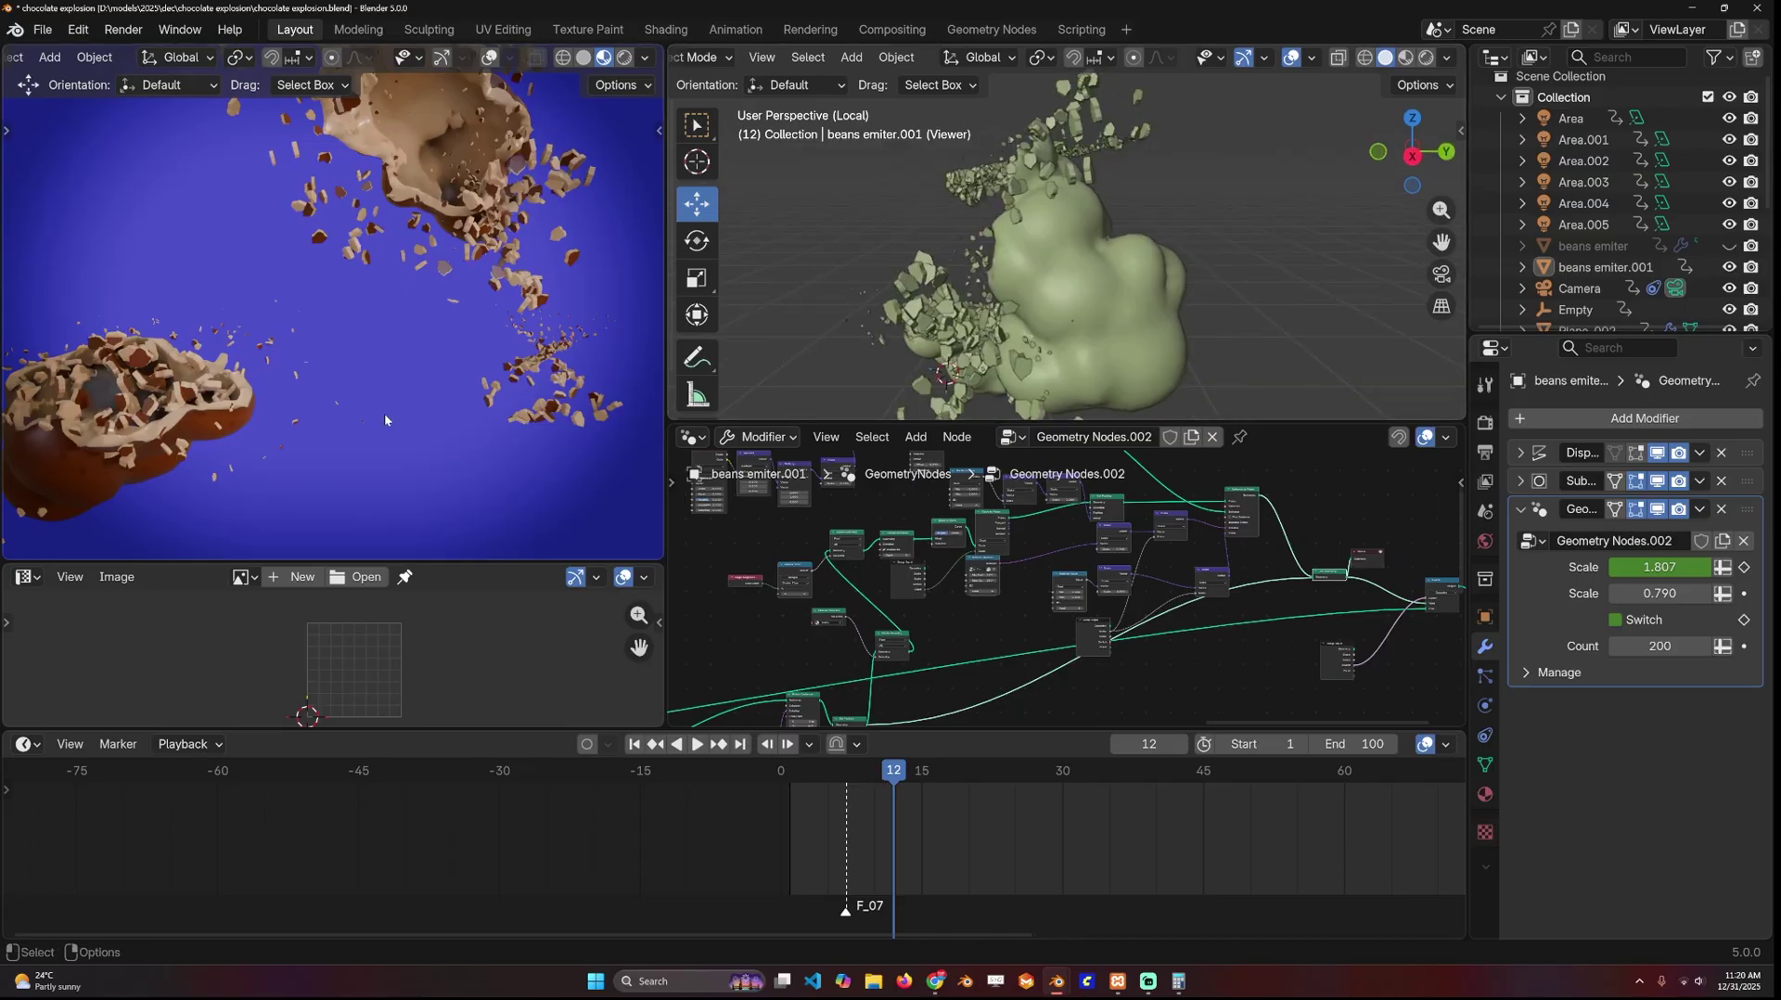
pyautogui.moveTo(1064, 220); pyautogui.dragTo(1124, 256, button='middle')
# - Preview the Delete Geometry output at the start of the debris branch and show the wireframe on the shell pieces
pyautogui.moveTo(974, 505); pyautogui.dragTo(1248, 549, button='middle')
pyautogui.scroll(3, 1158, 640)
pyautogui.moveTo(1158, 640); pyautogui.dragTo(1105, 701, button='middle')
pyautogui.scroll(3, 1035, 514)
pyautogui.keyDown('ctrl'); pyautogui.keyDown('shift'); pyautogui.click(1079, 529); pyautogui.keyUp('shift'); pyautogui.keyUp('ctrl')
pyautogui.moveTo(1033, 539); pyautogui.dragTo(1070, 458, button='middle')
pyautogui.scroll(5, 1089, 218)
pyautogui.press('q')
pyautogui.click(1062, 223)
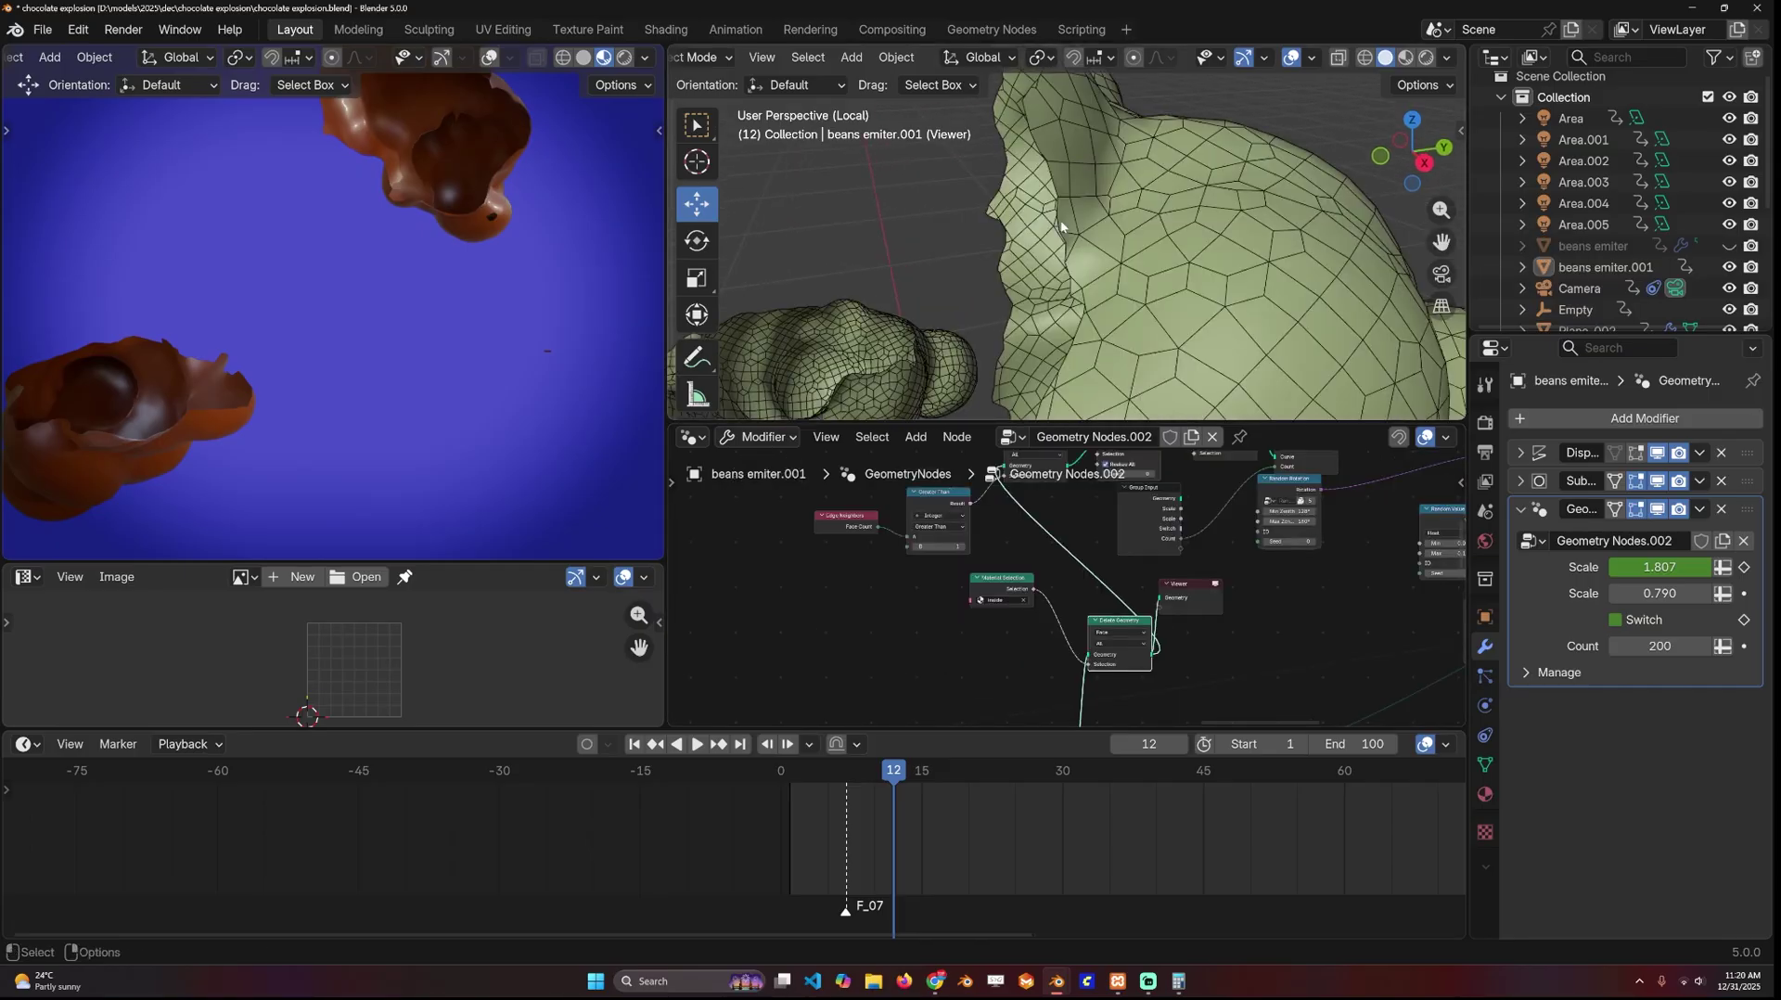
# - Mark an open boundary edge on the shell's broken rim with the Annotate tool
pyautogui.scroll(3, 1063, 221)
pyautogui.moveTo(1074, 219); pyautogui.dragTo(1124, 263, button='middle')
pyautogui.moveTo(1048, 519); pyautogui.dragTo(1090, 591, button='middle')
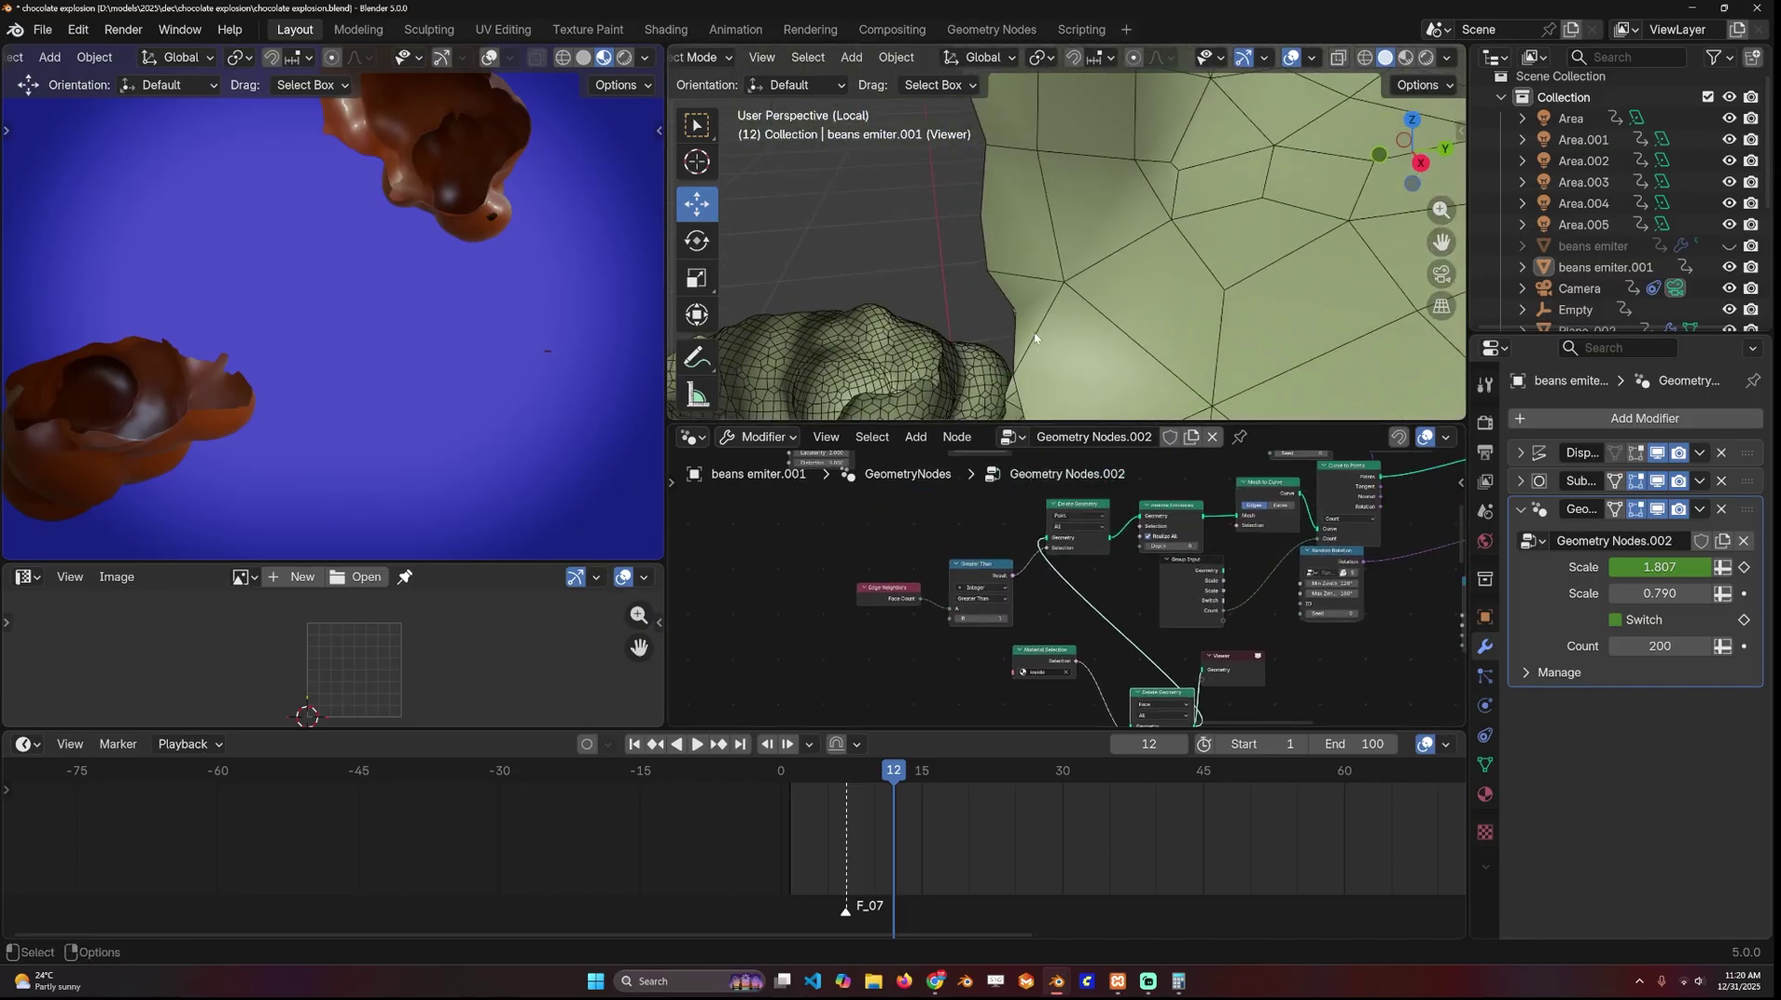
pyautogui.click(697, 357)
pyautogui.moveTo(987, 161); pyautogui.dragTo(988, 177)
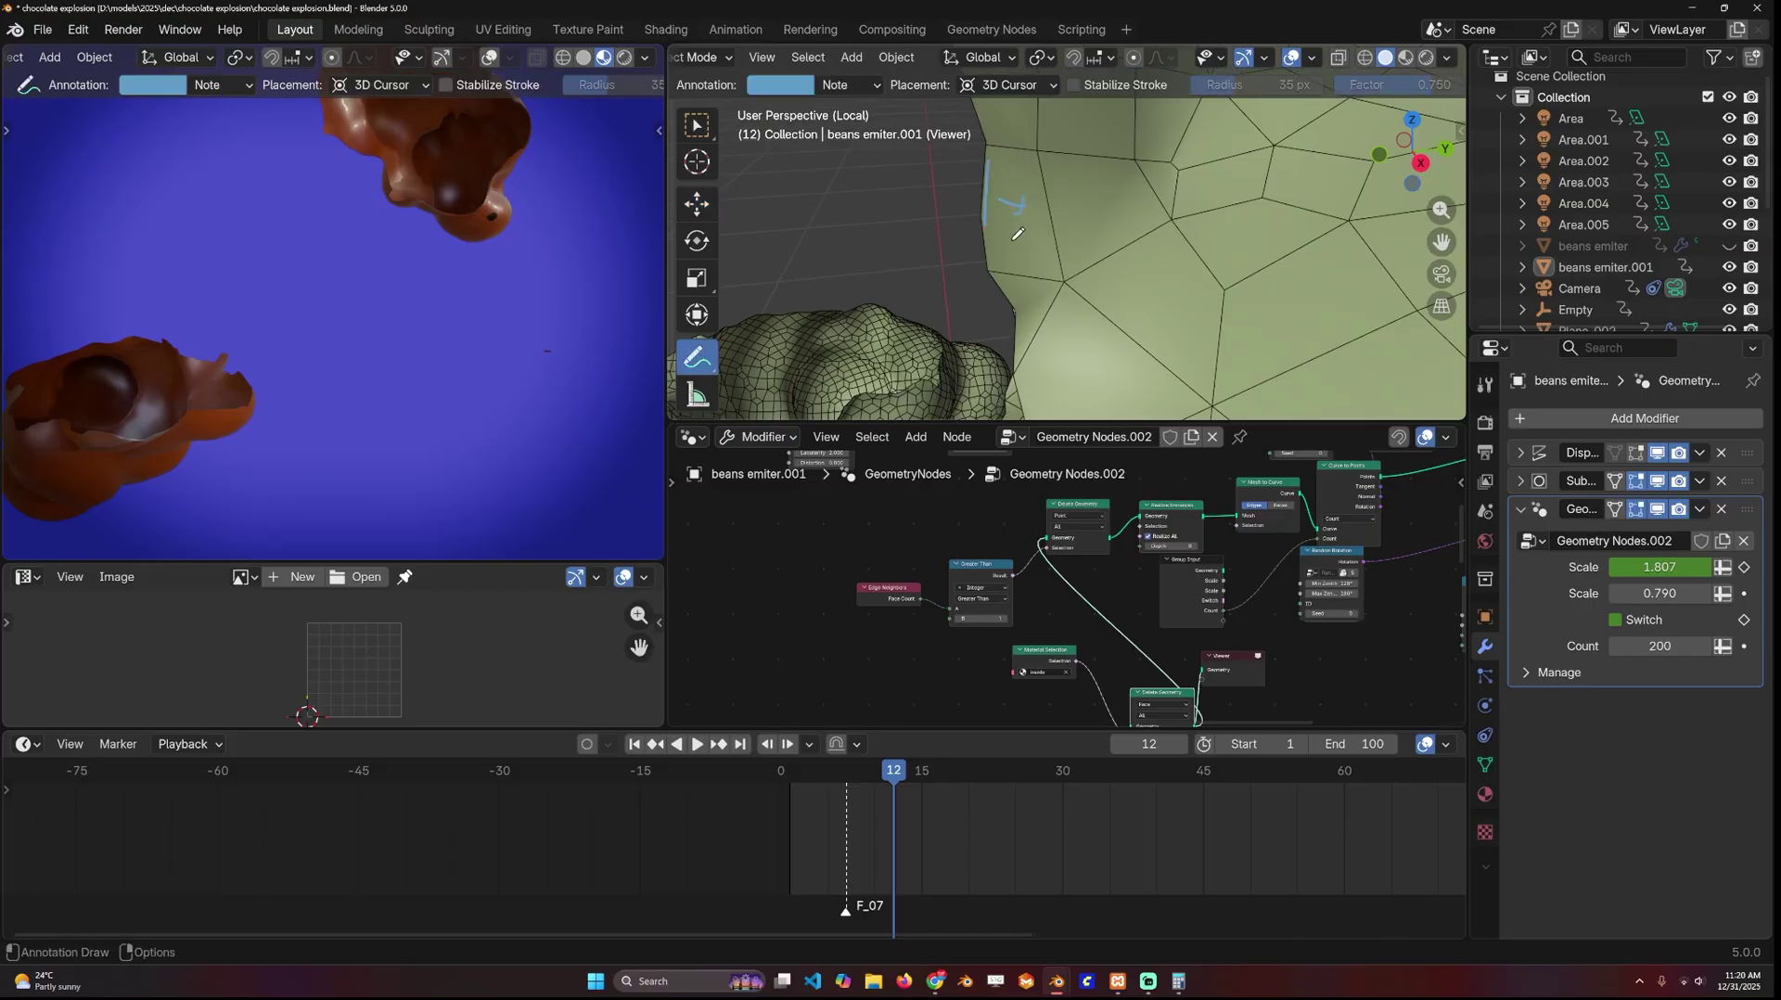
pyautogui.scroll(-4, 1038, 219)
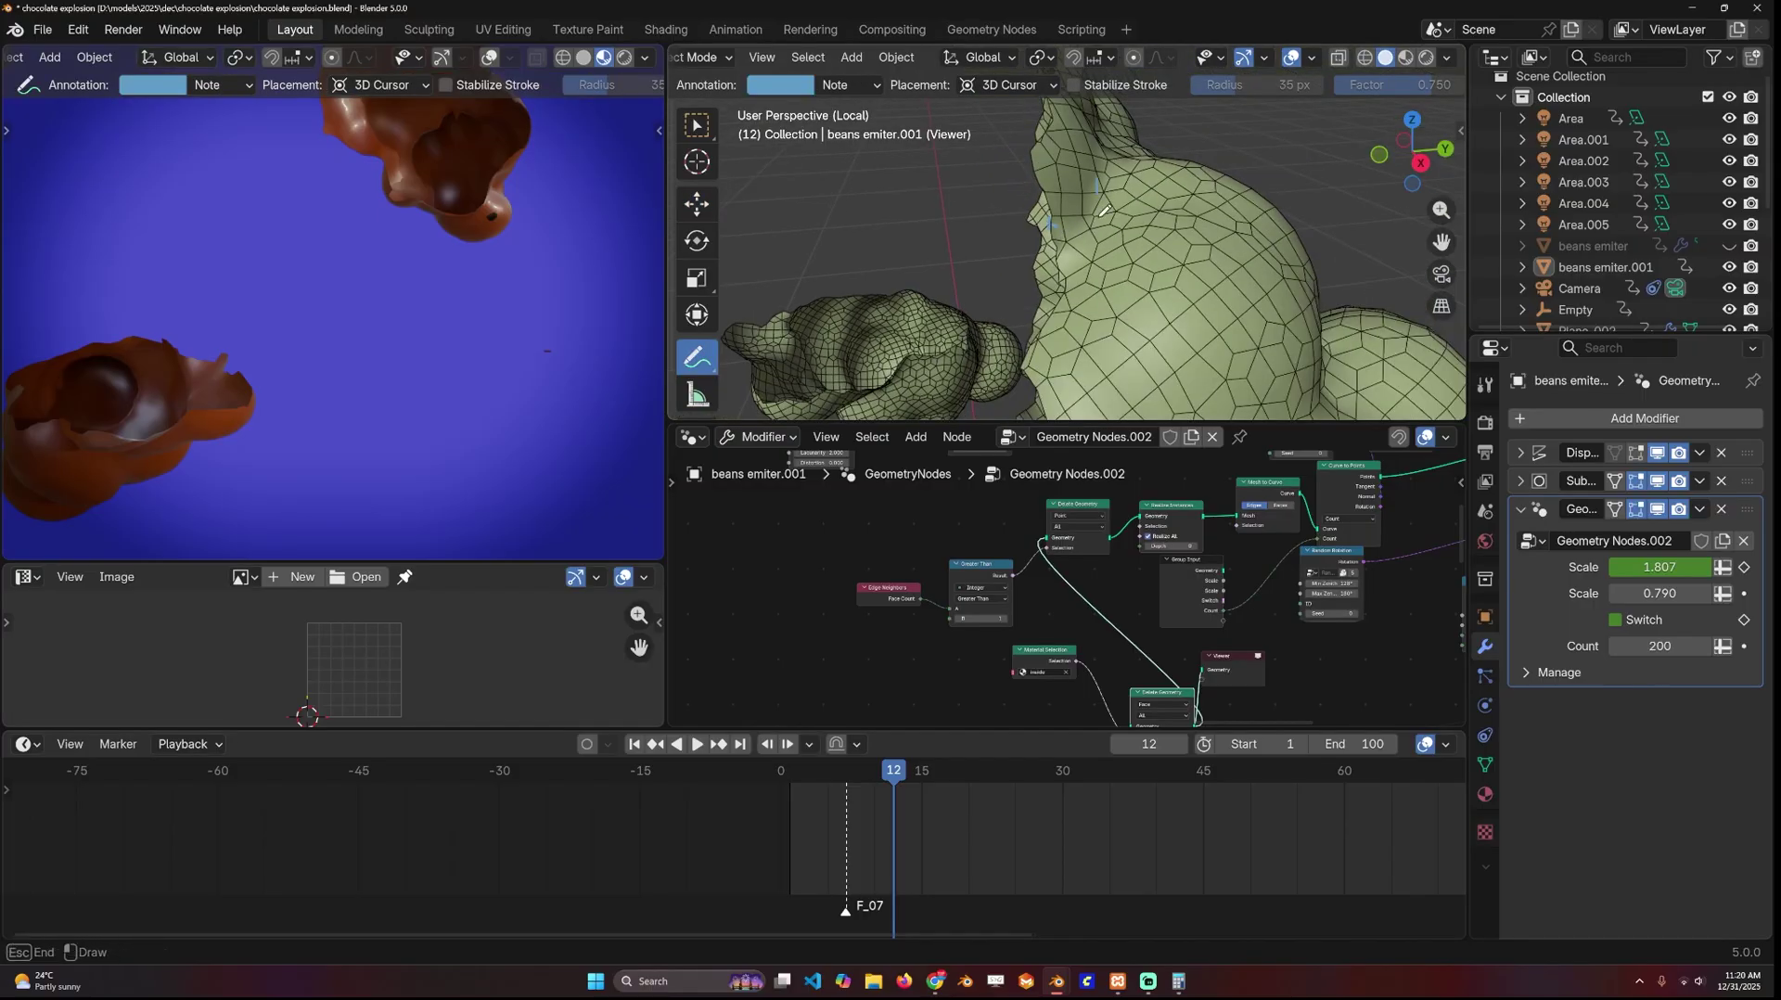
pyautogui.scroll(5, 1160, 186)
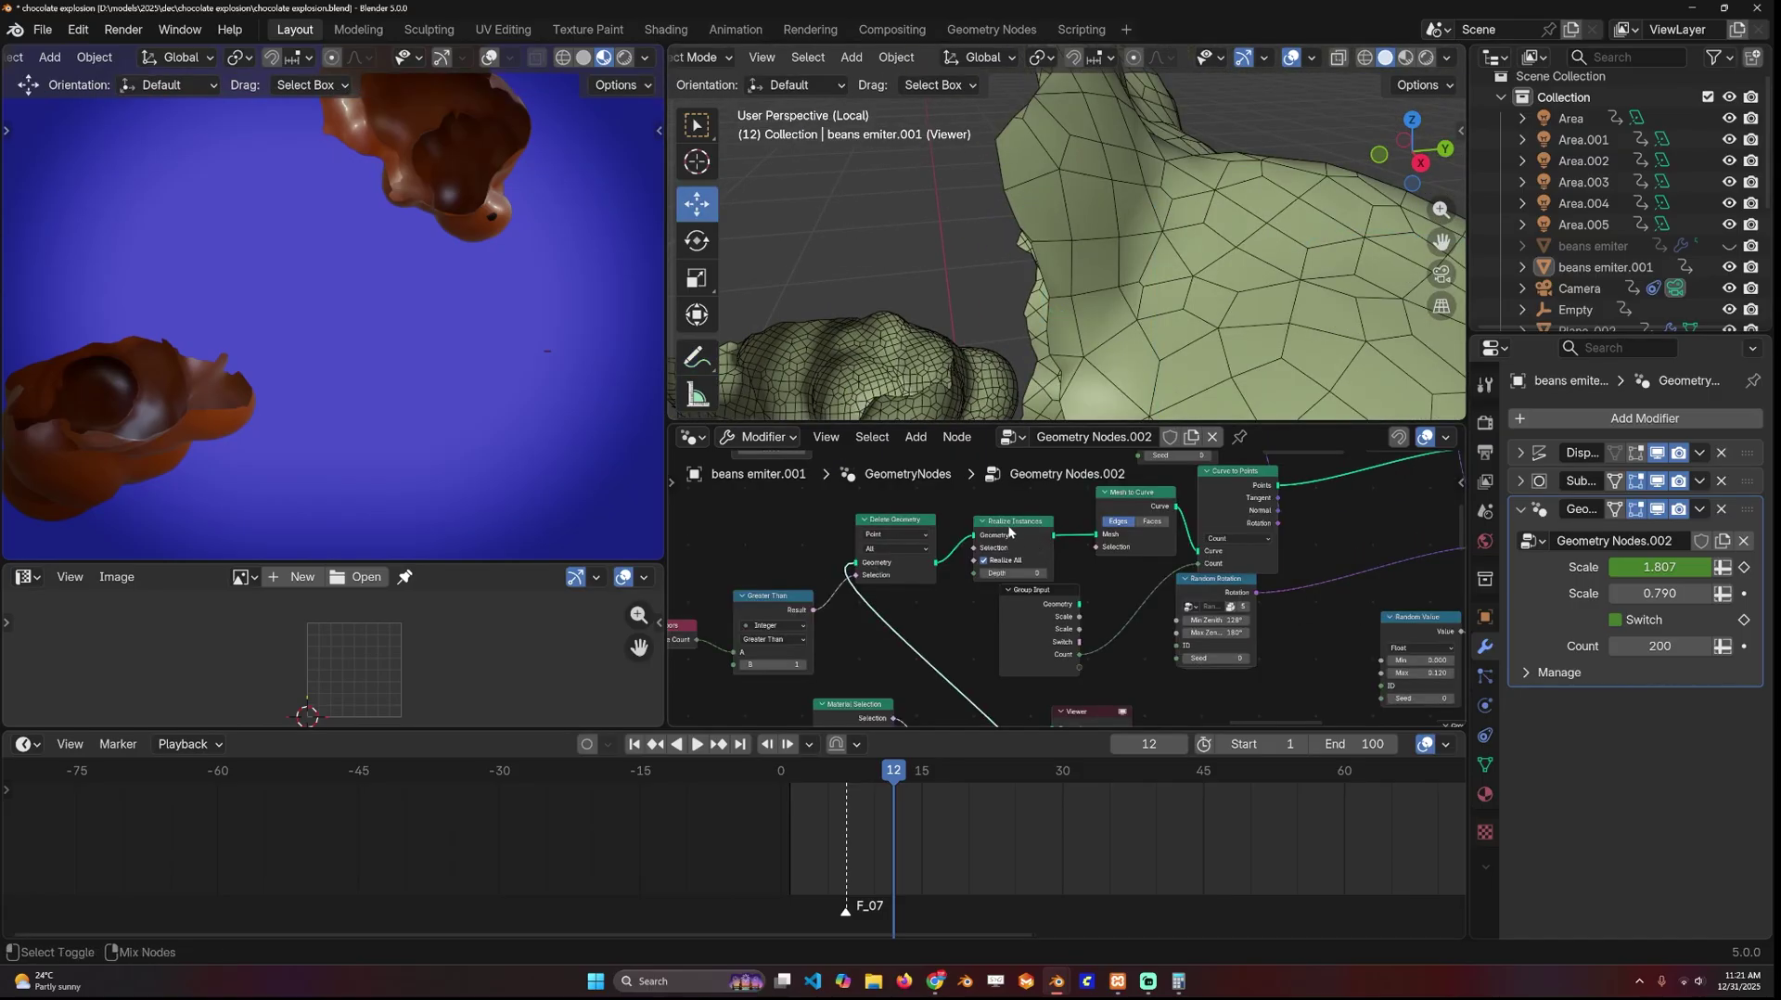
# - Preview the outputs of the Realize Instances and Curve to Points nodes along the shell's broken rim
pyautogui.keyDown('ctrl'); pyautogui.keyDown('shift'); pyautogui.click(1018, 529); pyautogui.keyUp('shift'); pyautogui.keyUp('ctrl')
pyautogui.moveTo(1062, 244); pyautogui.dragTo(1021, 250, button='middle')
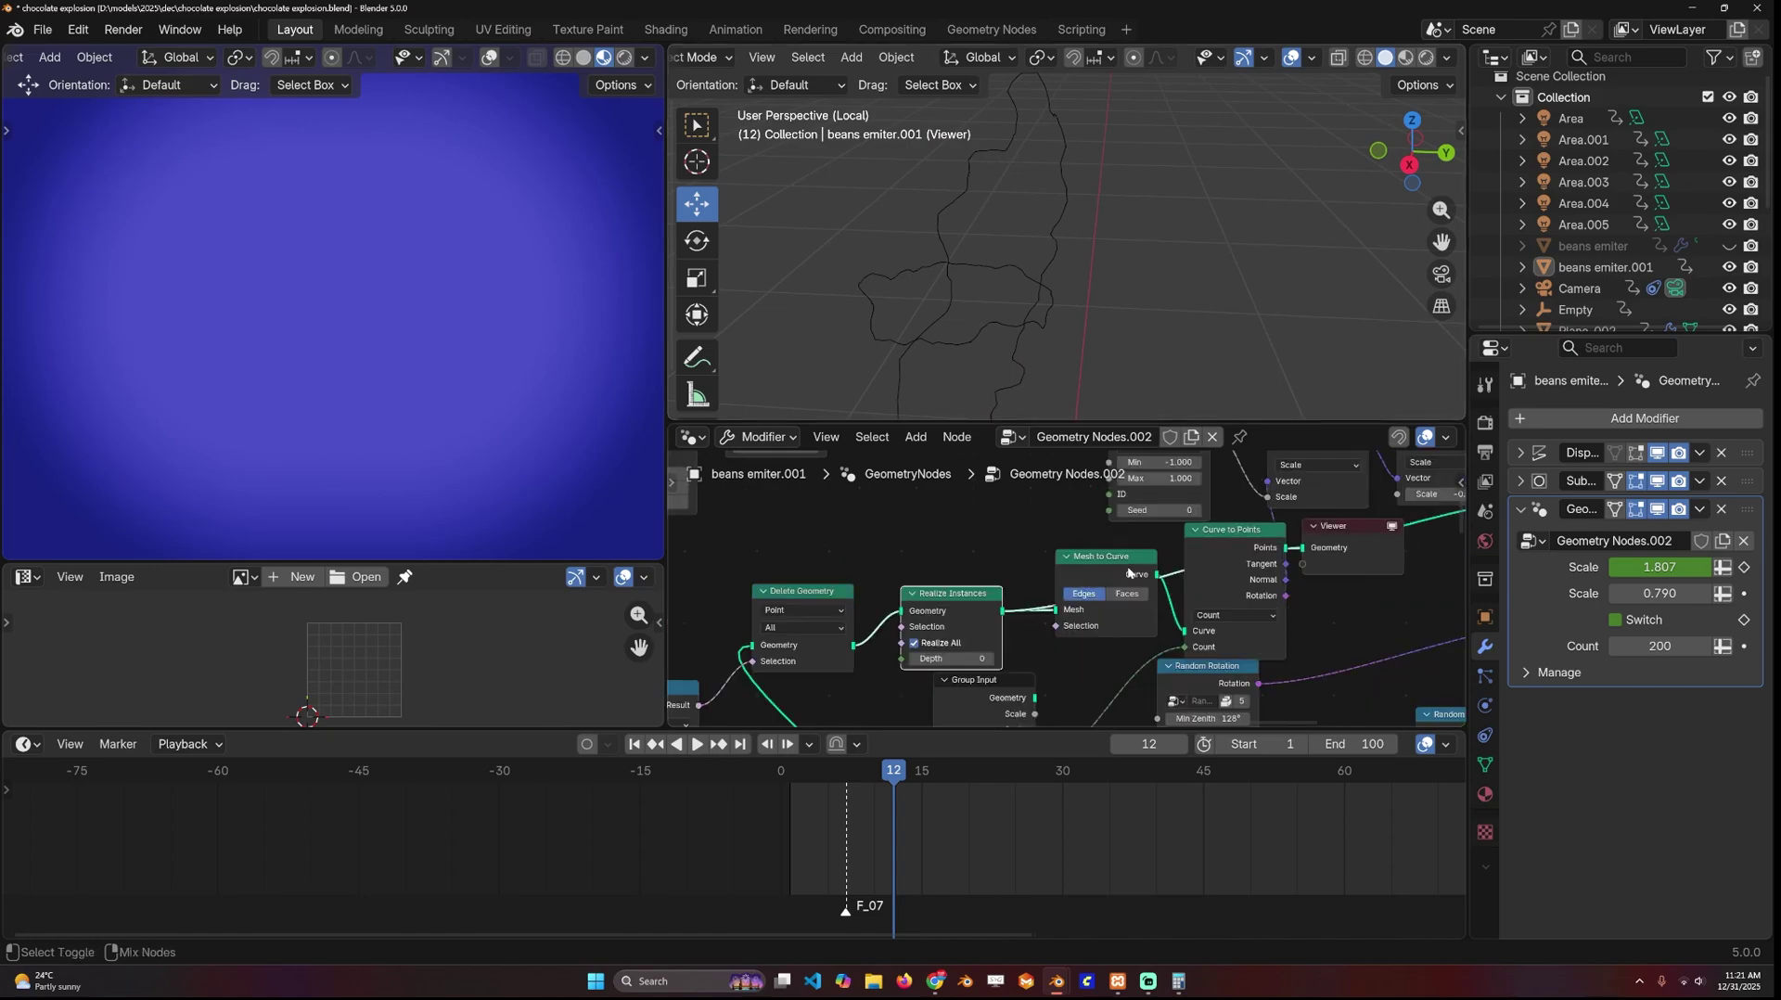
pyautogui.scroll(-1, 1243, 609)
pyautogui.keyDown('ctrl'); pyautogui.keyDown('shift'); pyautogui.click(1229, 554); pyautogui.keyUp('shift'); pyautogui.keyUp('ctrl')
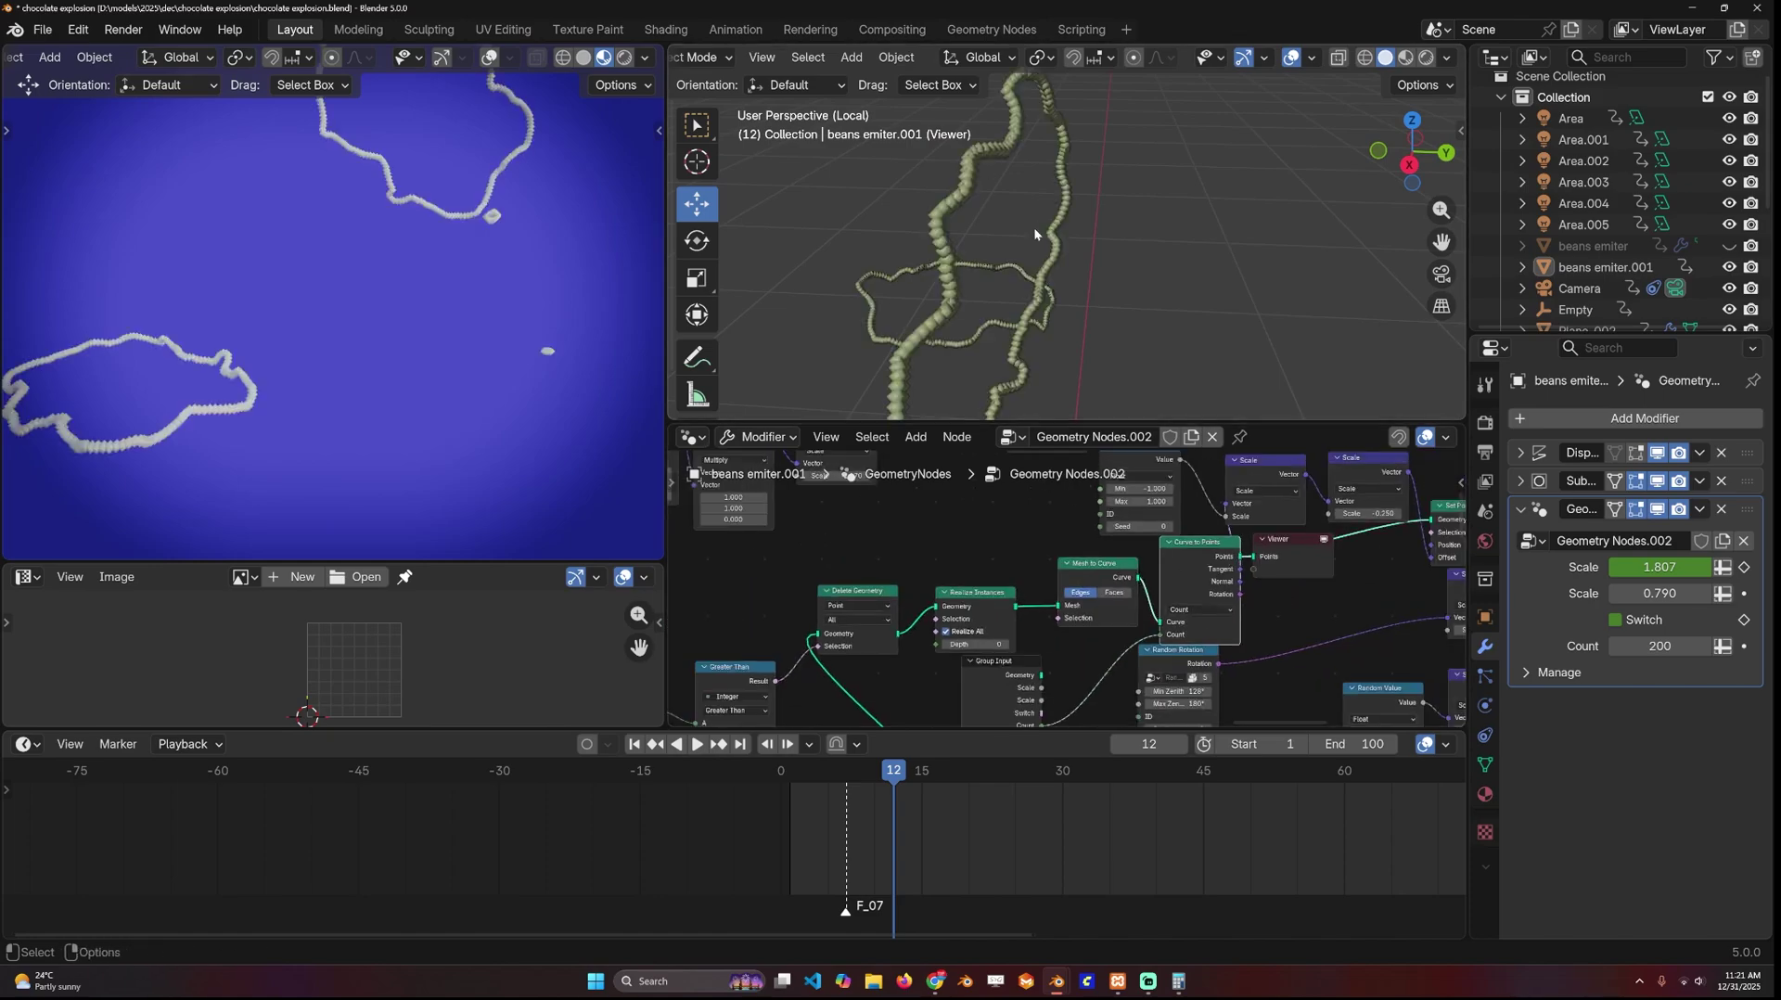
pyautogui.scroll(-2, 1042, 226)
pyautogui.moveTo(1041, 227); pyautogui.dragTo(956, 251, button='middle')
# - Preview the Set Position output that scatters the rim points, and examine the spread from another angle
pyautogui.moveTo(1303, 538); pyautogui.dragTo(1092, 605, button='middle')
pyautogui.scroll(1, 1092, 605)
pyautogui.keyDown('ctrl'); pyautogui.keyDown('shift'); pyautogui.click(1263, 583); pyautogui.keyUp('shift'); pyautogui.keyUp('ctrl')
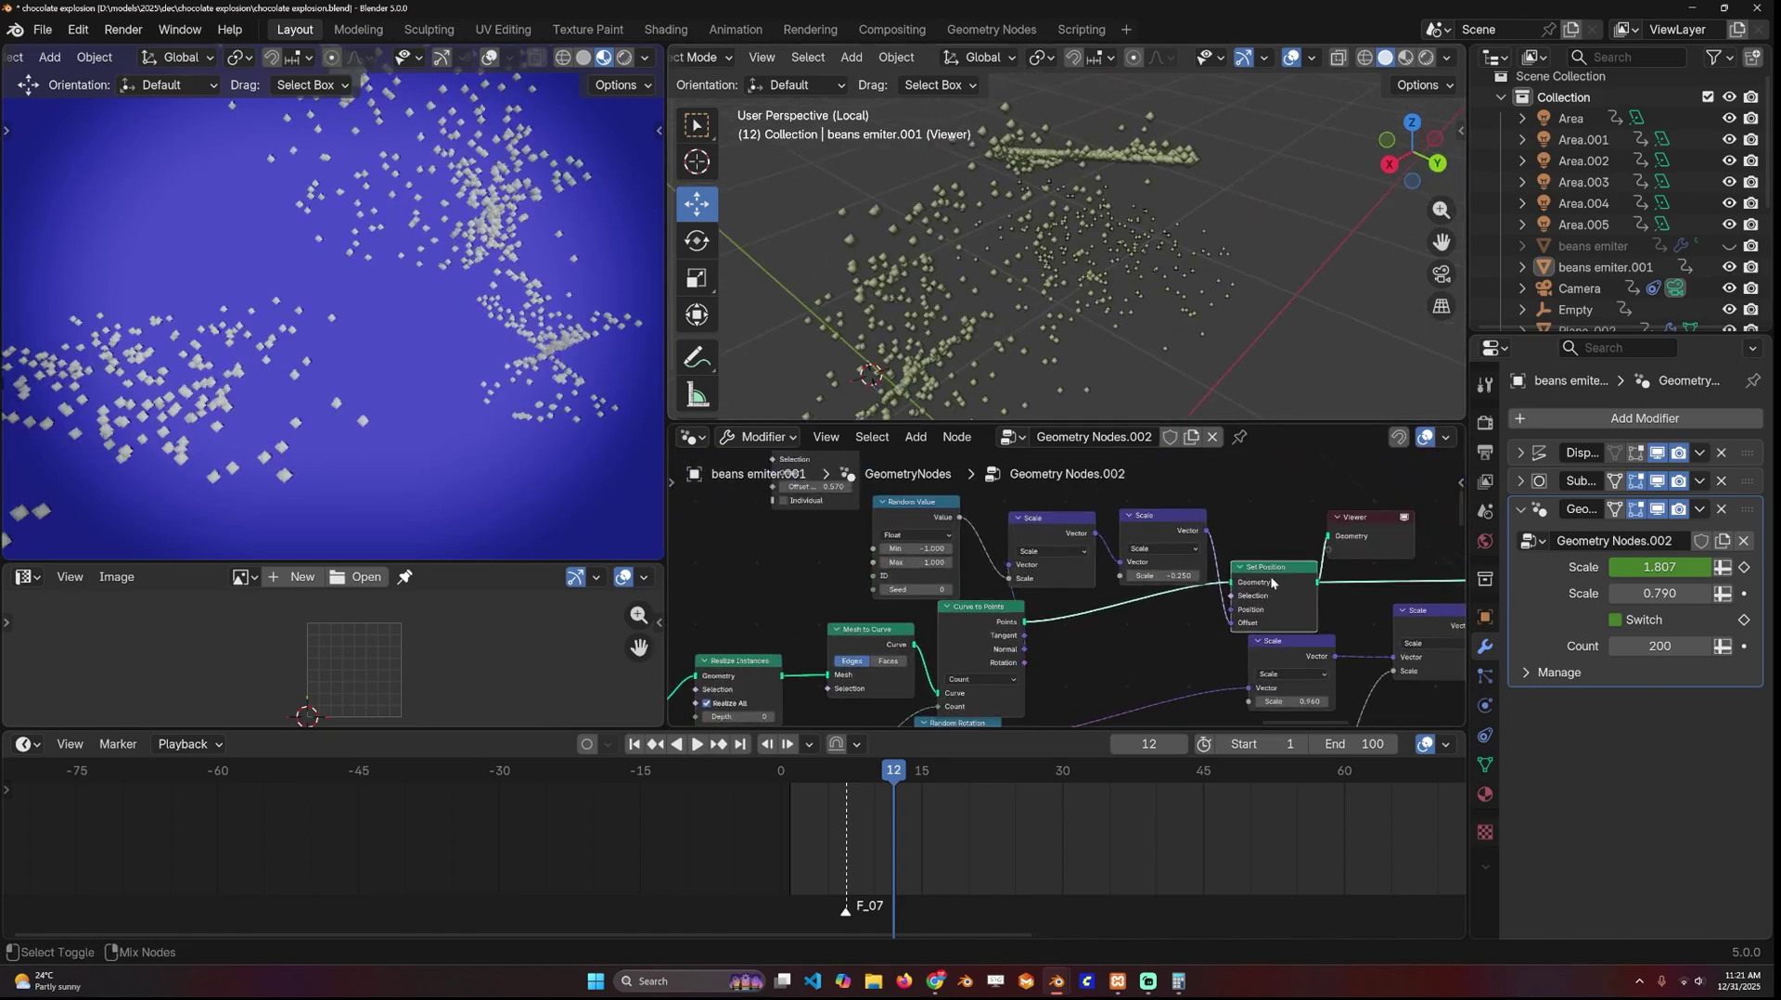
pyautogui.moveTo(1035, 264); pyautogui.dragTo(1261, 394, button='middle')
pyautogui.moveTo(1171, 596); pyautogui.dragTo(1244, 653, button='middle')
pyautogui.scroll(-3, 1109, 588)
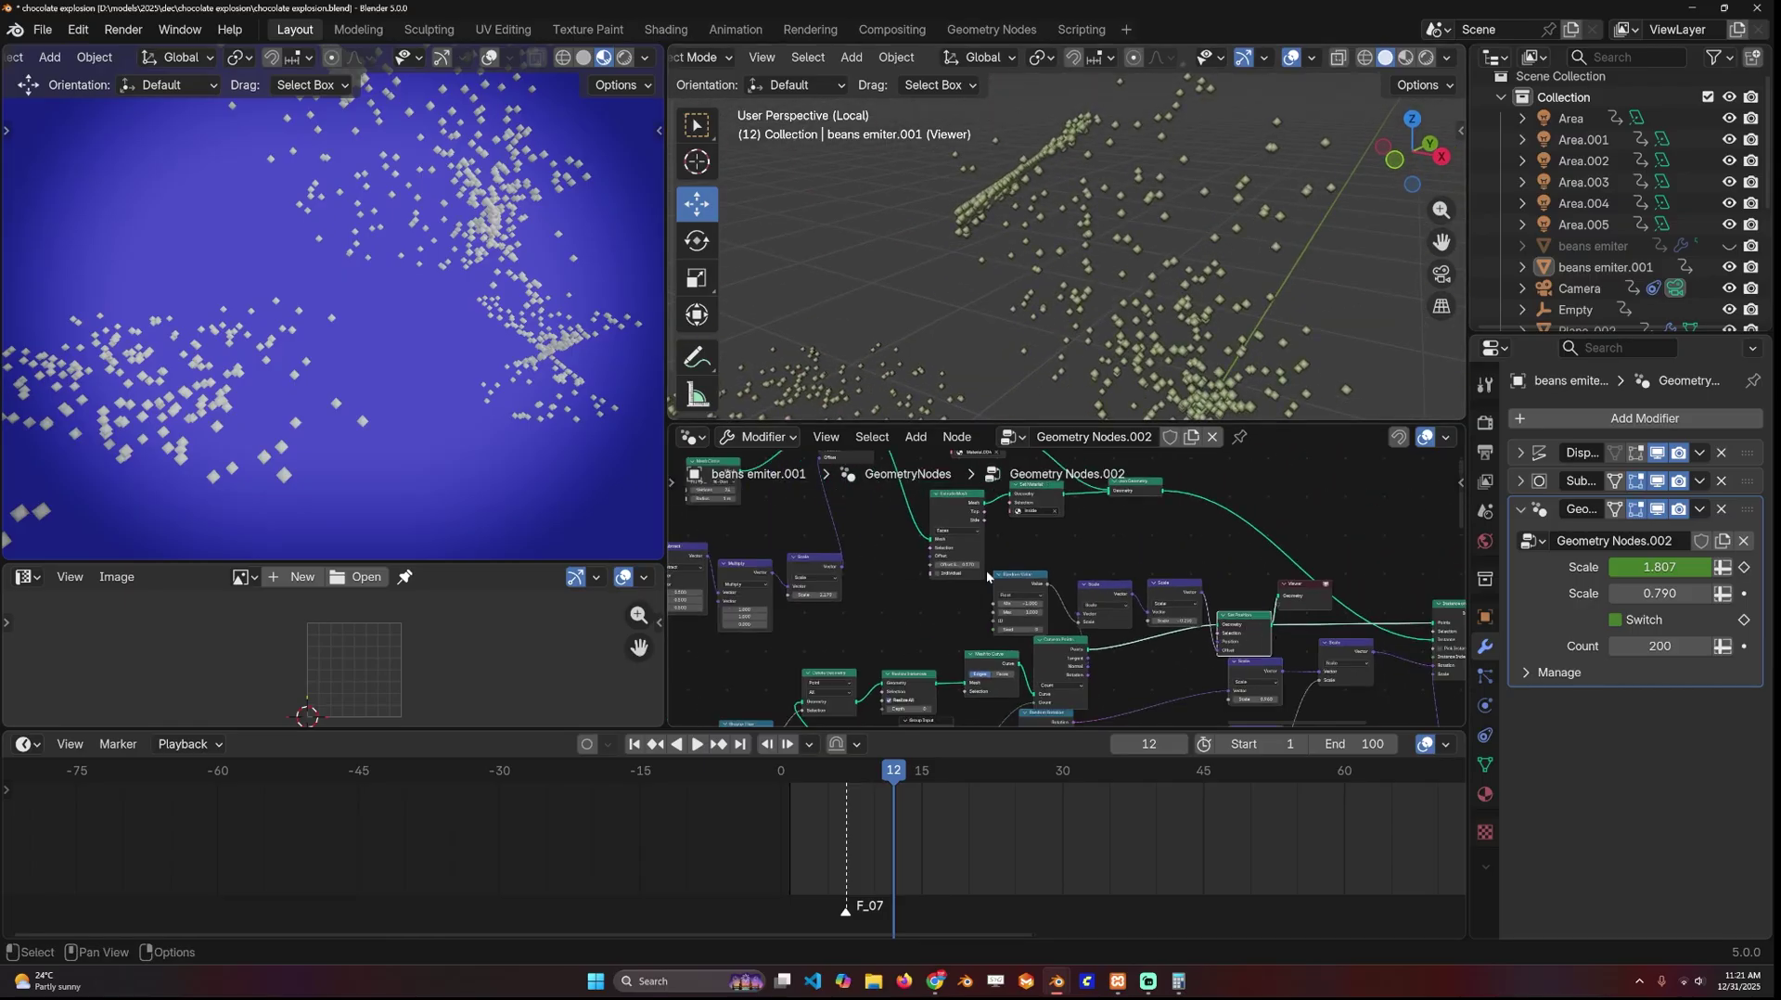
# - Preview the Instance on Points output that places chocolate fragments on the scattered points
pyautogui.moveTo(1021, 571); pyautogui.dragTo(859, 541, button='middle')
pyautogui.scroll(1, 1112, 563)
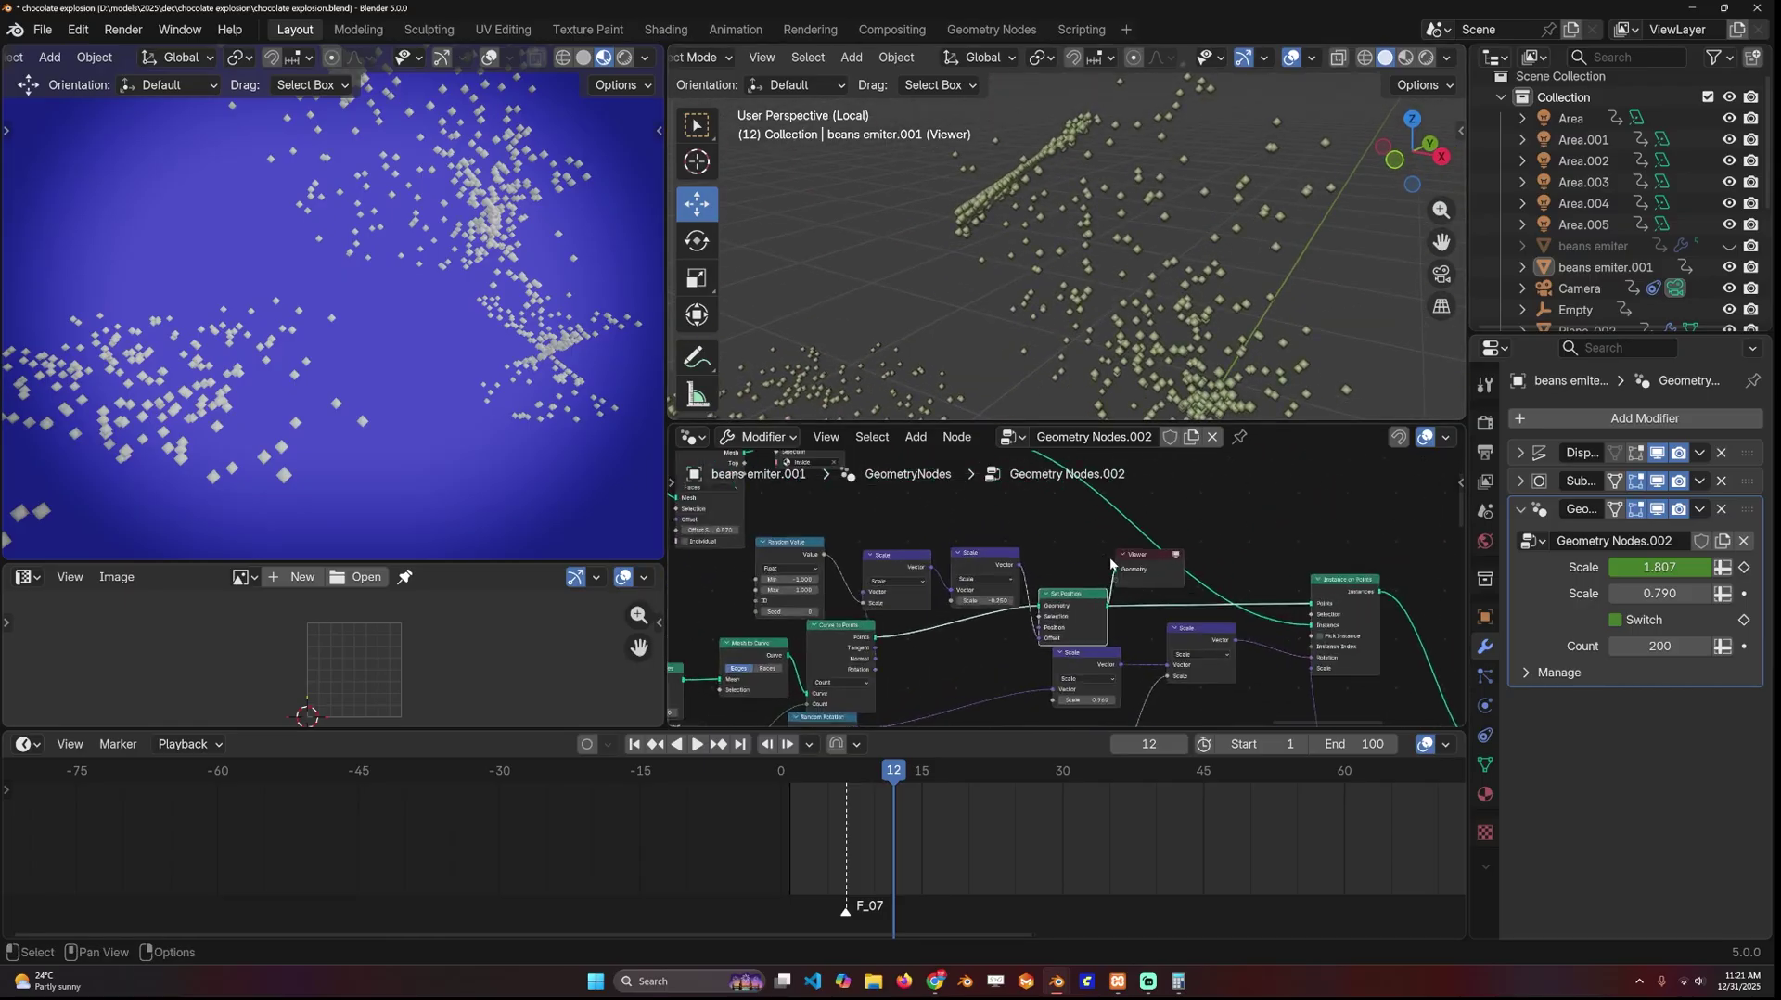
pyautogui.keyDown('ctrl'); pyautogui.keyDown('shift'); pyautogui.click(1333, 596); pyautogui.keyUp('shift'); pyautogui.keyUp('ctrl')
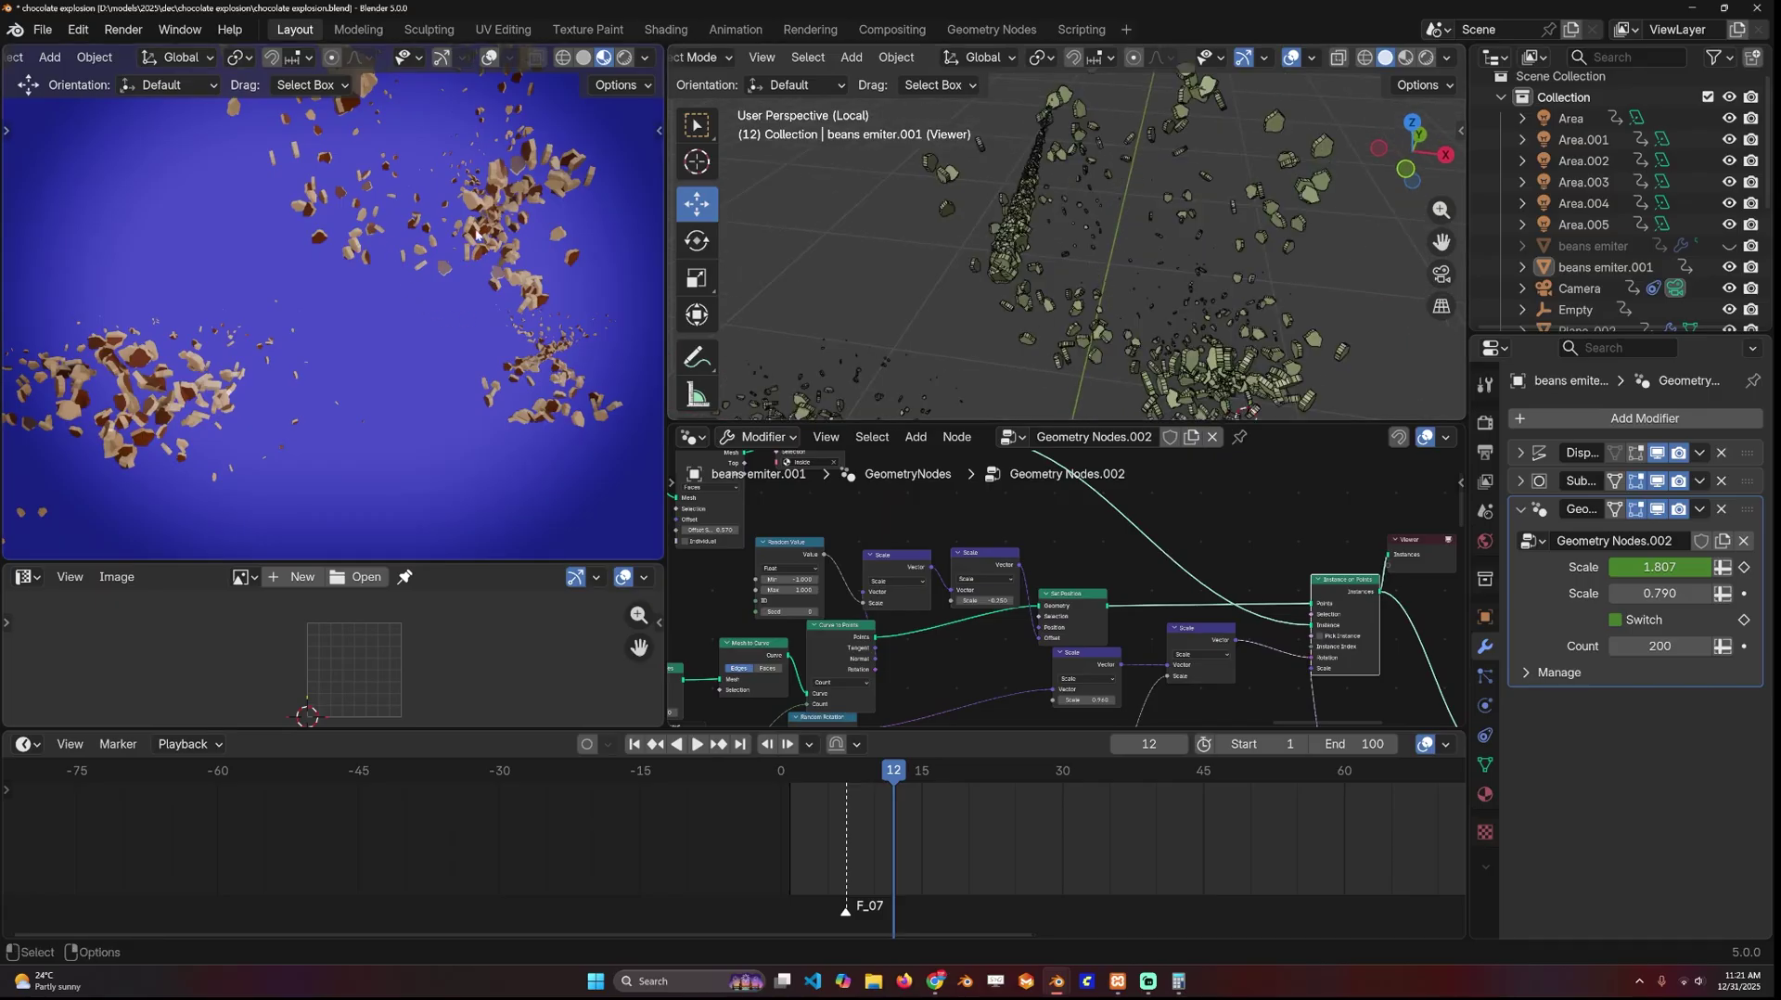
# - Go back to the source of the fragments and preview the Mesh Circle and its noise-displaced Set Position output
pyautogui.moveTo(928, 533); pyautogui.dragTo(1126, 576, button='middle')
pyautogui.moveTo(739, 487); pyautogui.dragTo(1146, 623, button='middle')
pyautogui.scroll(2, 1089, 616)
pyautogui.keyDown('ctrl'); pyautogui.keyDown('shift'); pyautogui.click(995, 596); pyautogui.keyUp('shift'); pyautogui.keyUp('ctrl')
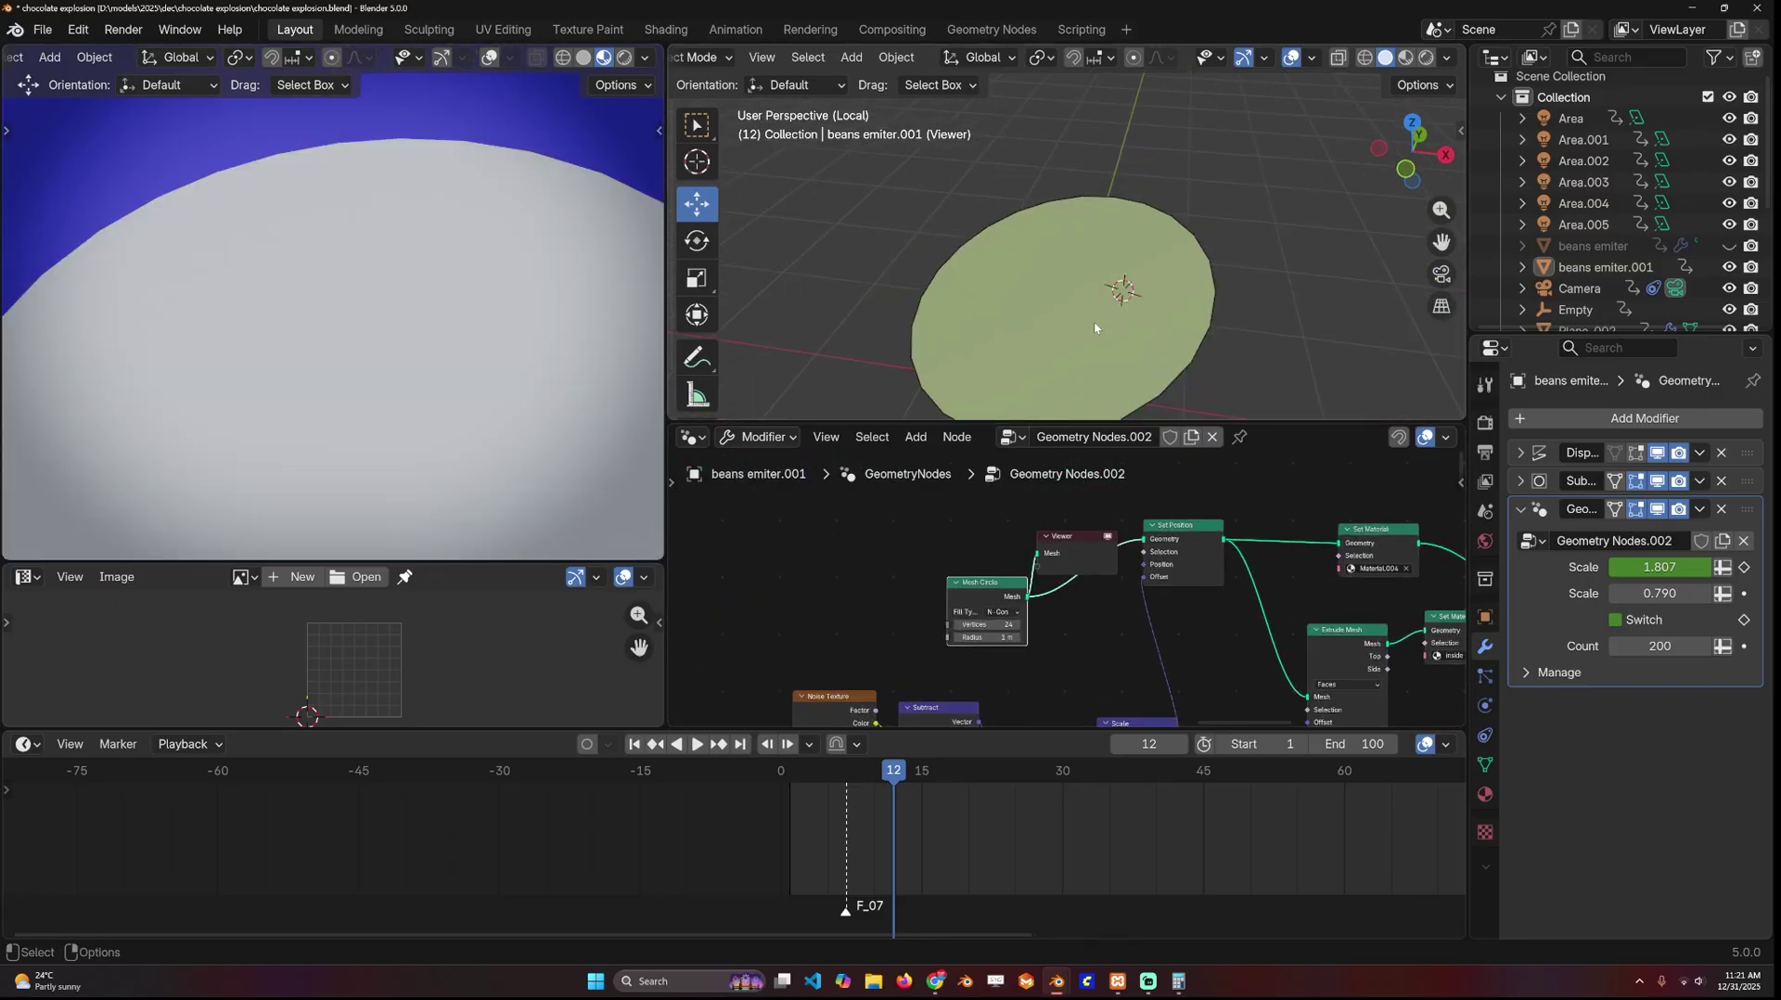
pyautogui.keyDown('ctrl'); pyautogui.keyDown('shift'); pyautogui.click(1188, 533); pyautogui.keyUp('shift'); pyautogui.keyUp('ctrl')
pyautogui.scroll(-3, 1078, 264)
pyautogui.moveTo(1169, 600); pyautogui.dragTo(1165, 577, button='middle')
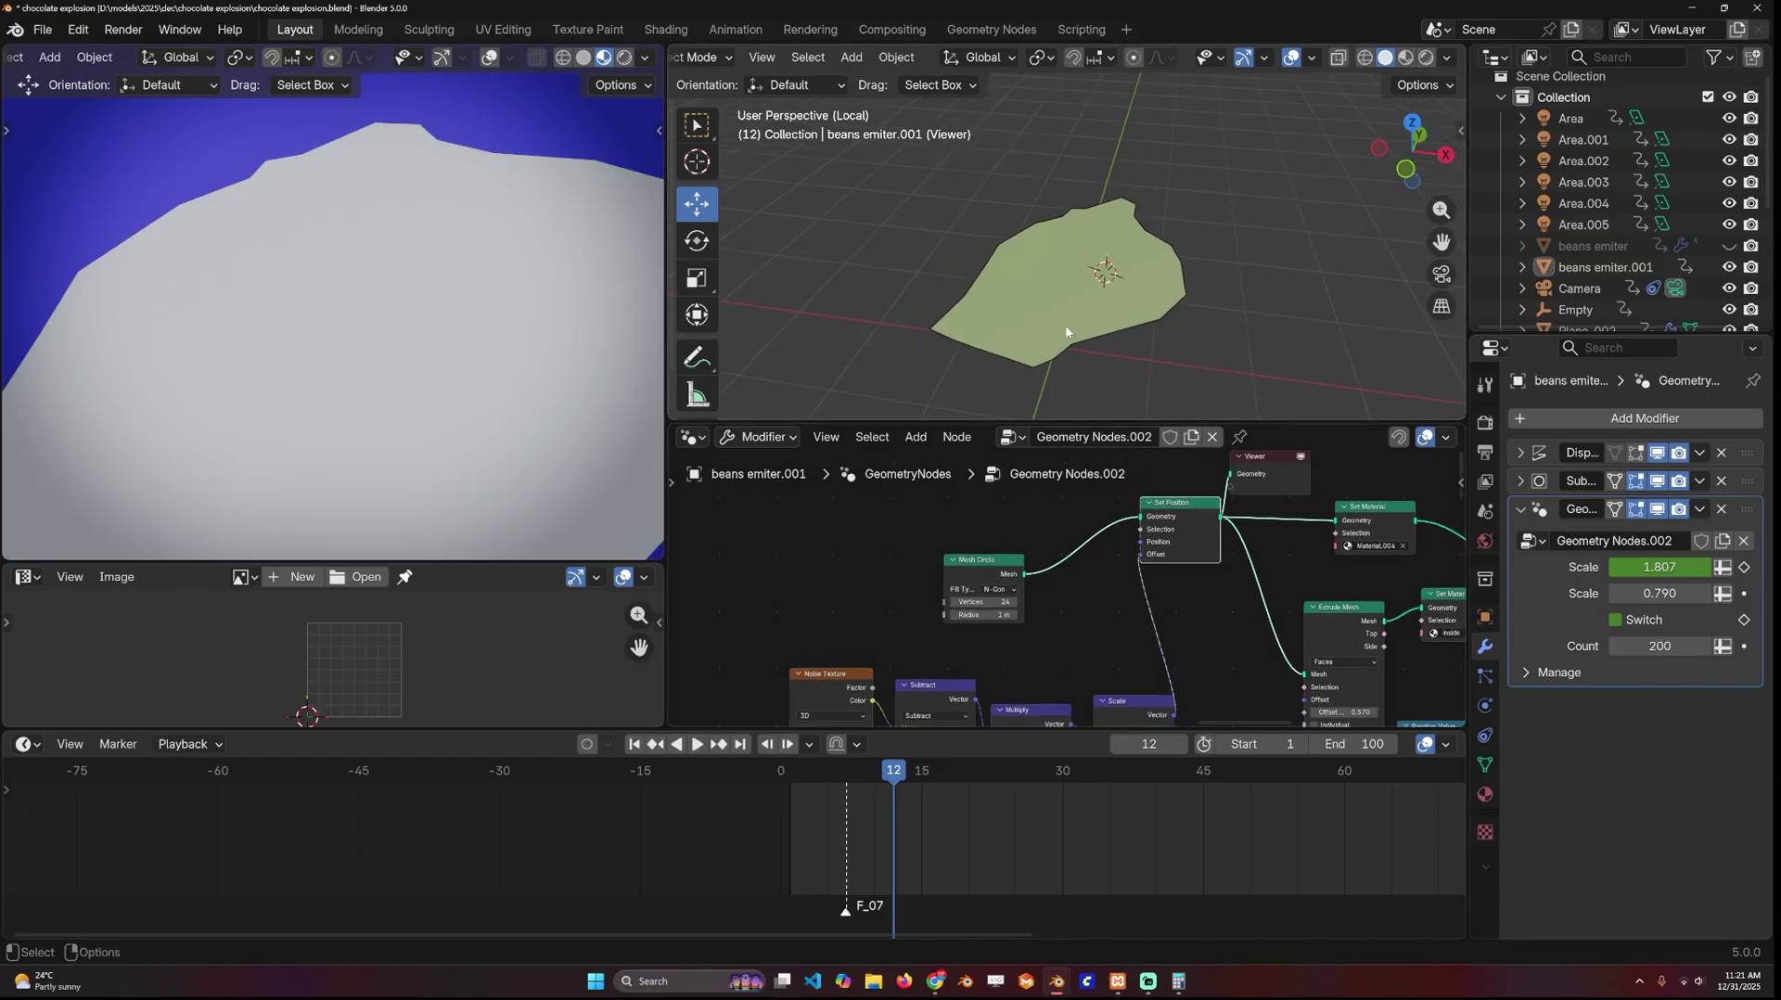
pyautogui.moveTo(1093, 342); pyautogui.dragTo(1044, 306, button='middle')
pyautogui.scroll(-4, 376, 478)
pyautogui.moveTo(376, 477); pyautogui.dragTo(486, 237, button='middle')
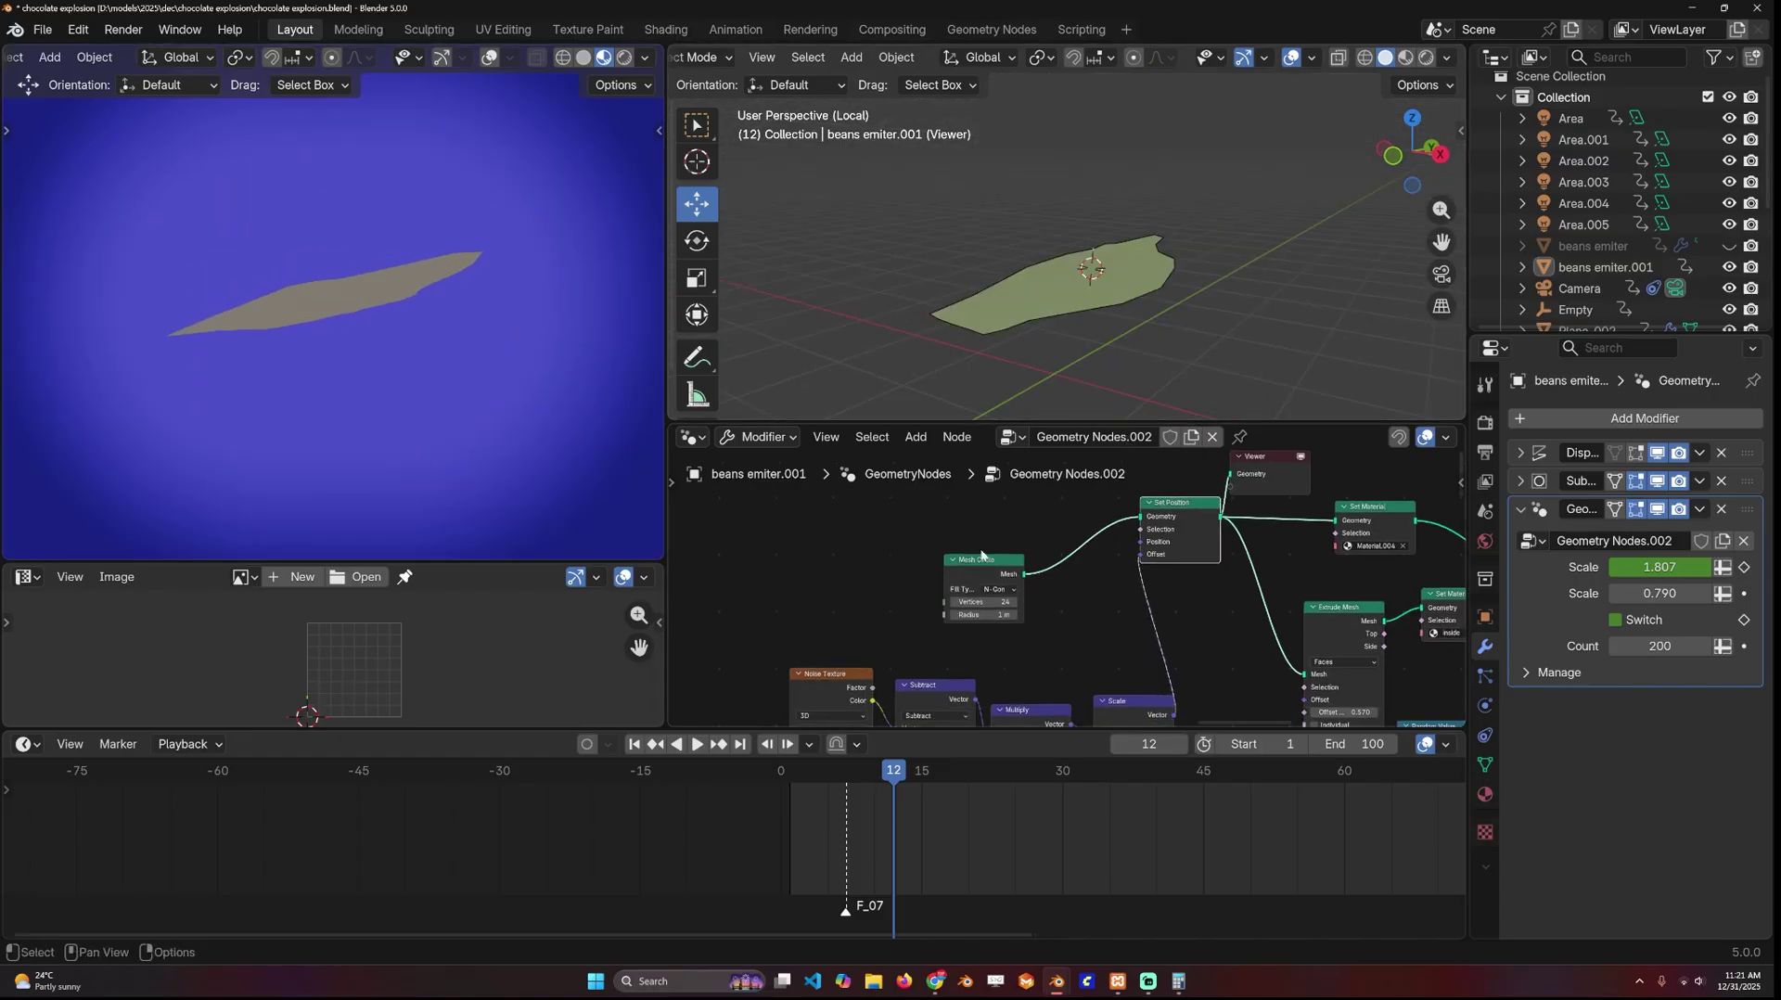
# - Preview the fragment's Set Material and Join Geometry outputs and examine its chocolate top and extruded inner sides
pyautogui.scroll(-3, 1081, 603)
pyautogui.moveTo(1105, 632); pyautogui.dragTo(1020, 640, button='middle')
pyautogui.scroll(2, 1096, 625)
pyautogui.scroll(1, 1099, 622)
pyautogui.keyDown('ctrl'); pyautogui.keyDown('shift'); pyautogui.click(1303, 509); pyautogui.keyUp('shift'); pyautogui.keyUp('ctrl')
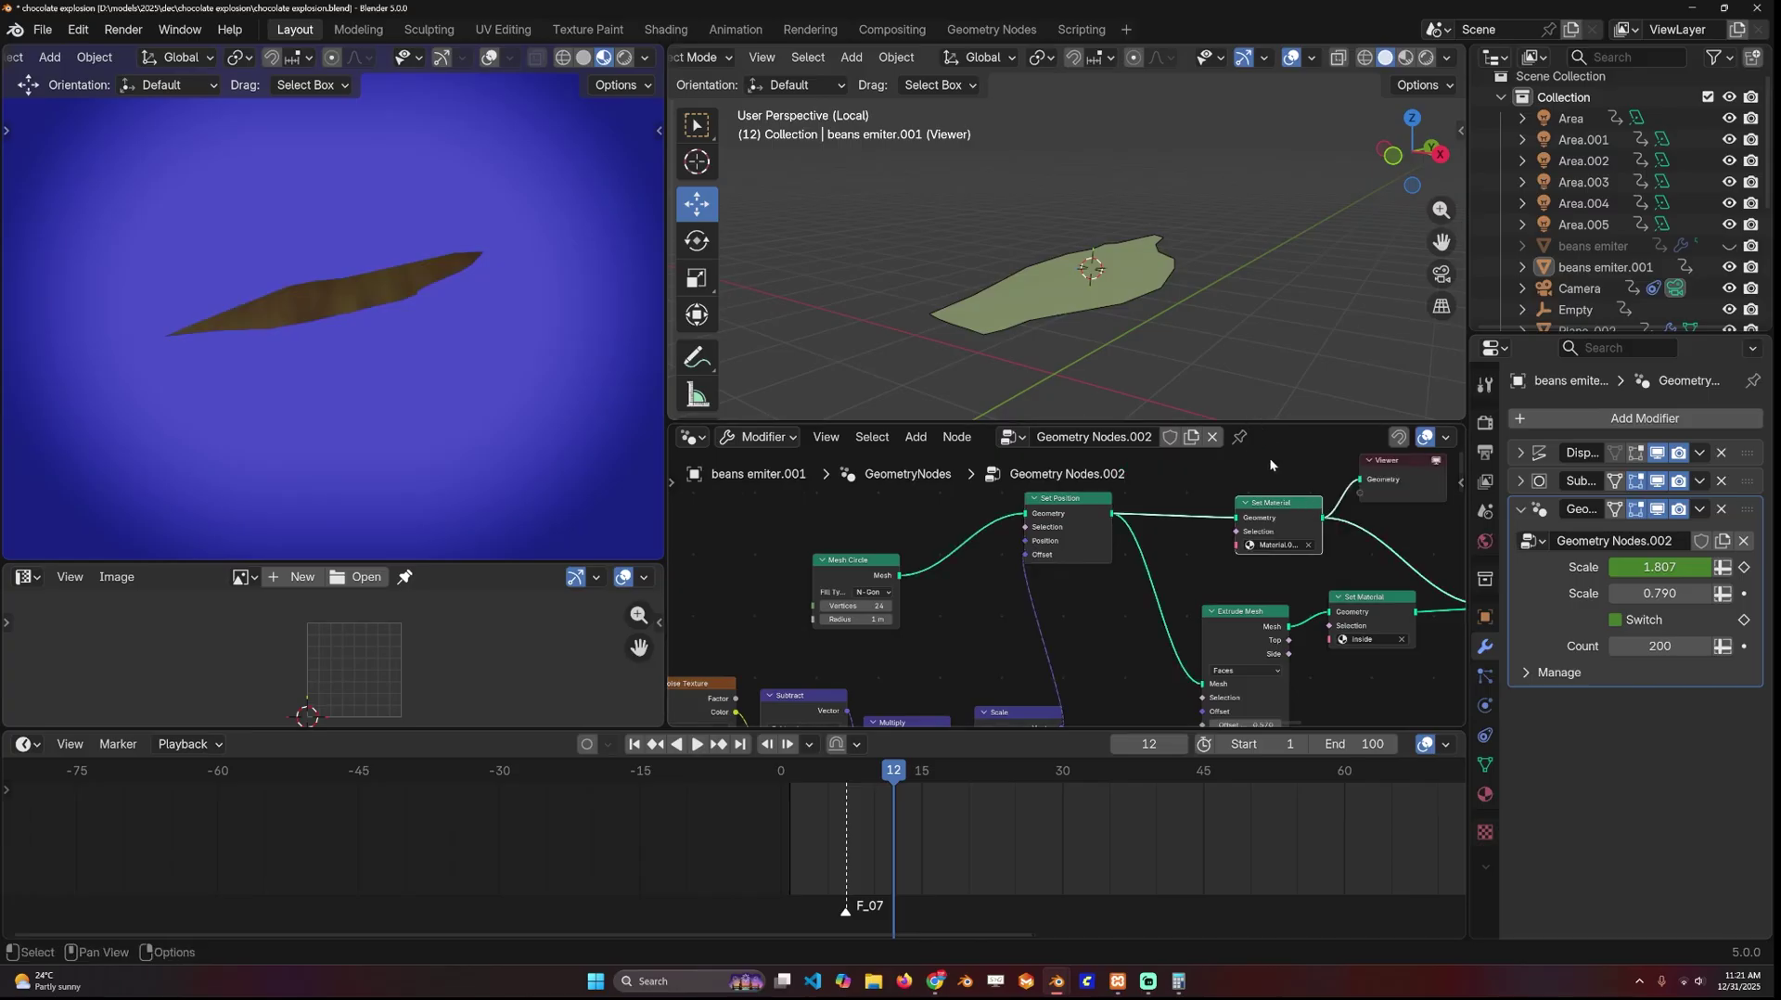
pyautogui.moveTo(1428, 612); pyautogui.dragTo(1048, 579, button='middle')
pyautogui.keyDown('ctrl'); pyautogui.keyDown('shift'); pyautogui.click(1155, 569); pyautogui.keyUp('shift'); pyautogui.keyUp('ctrl')
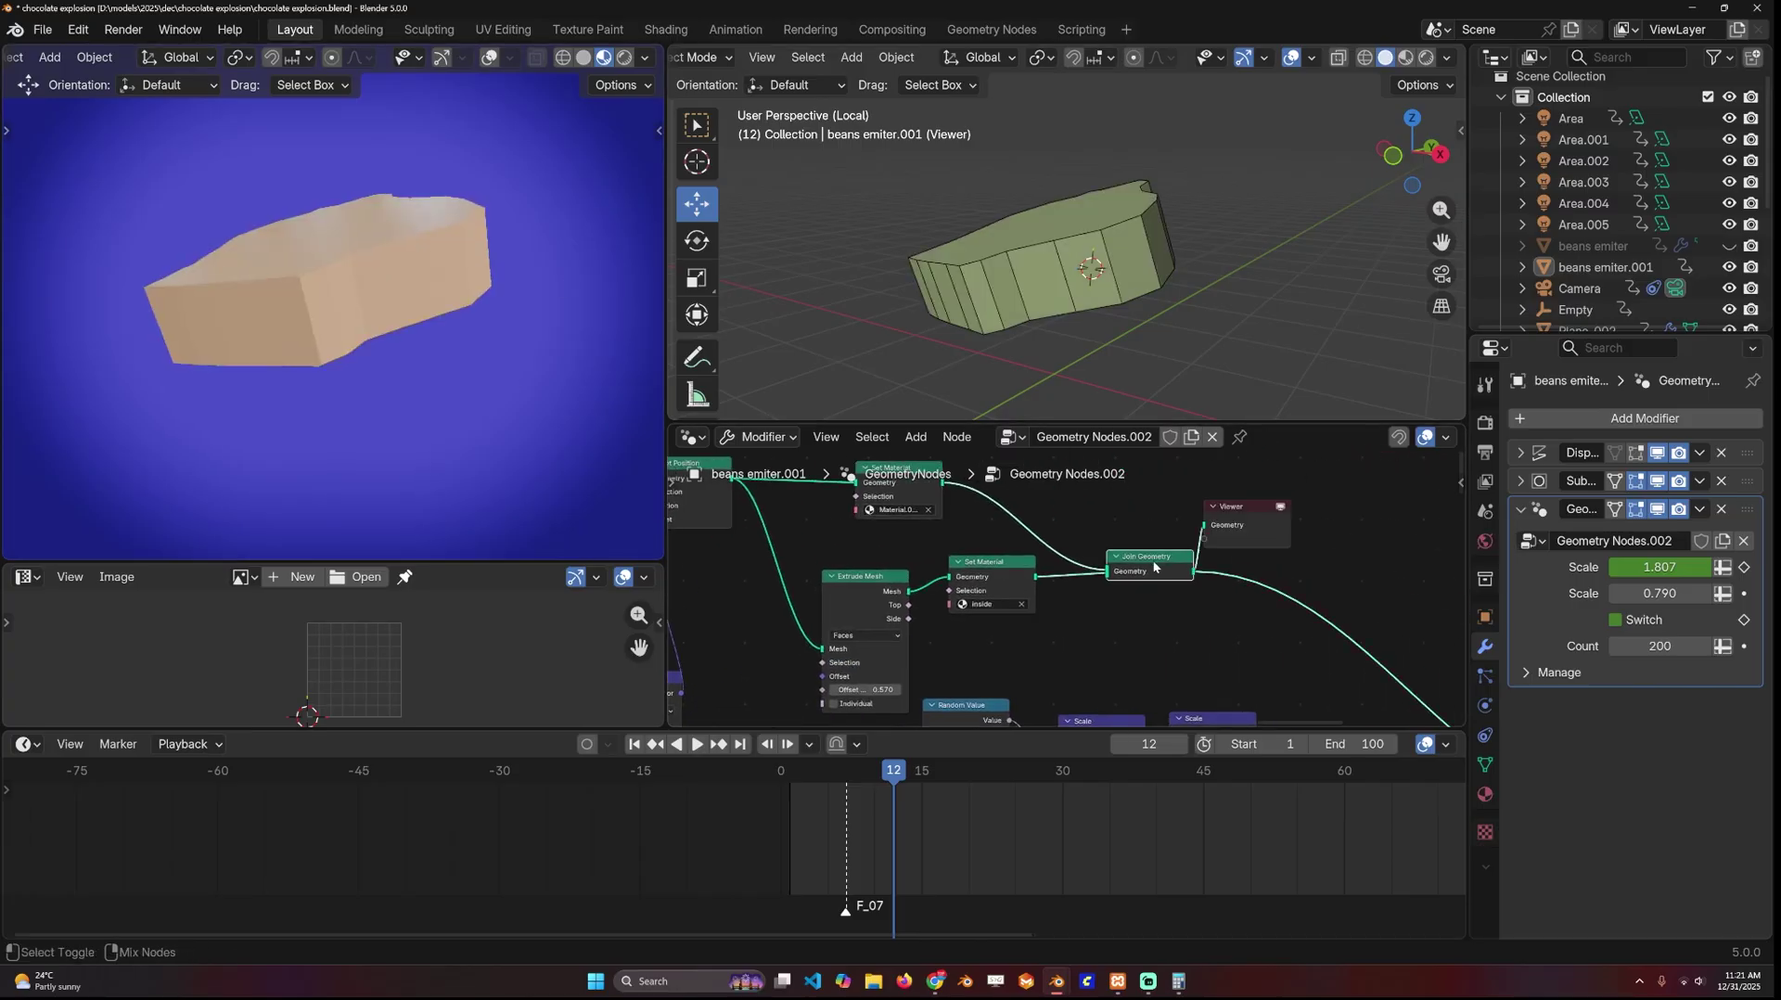
pyautogui.moveTo(516, 274); pyautogui.dragTo(363, 454, button='middle')
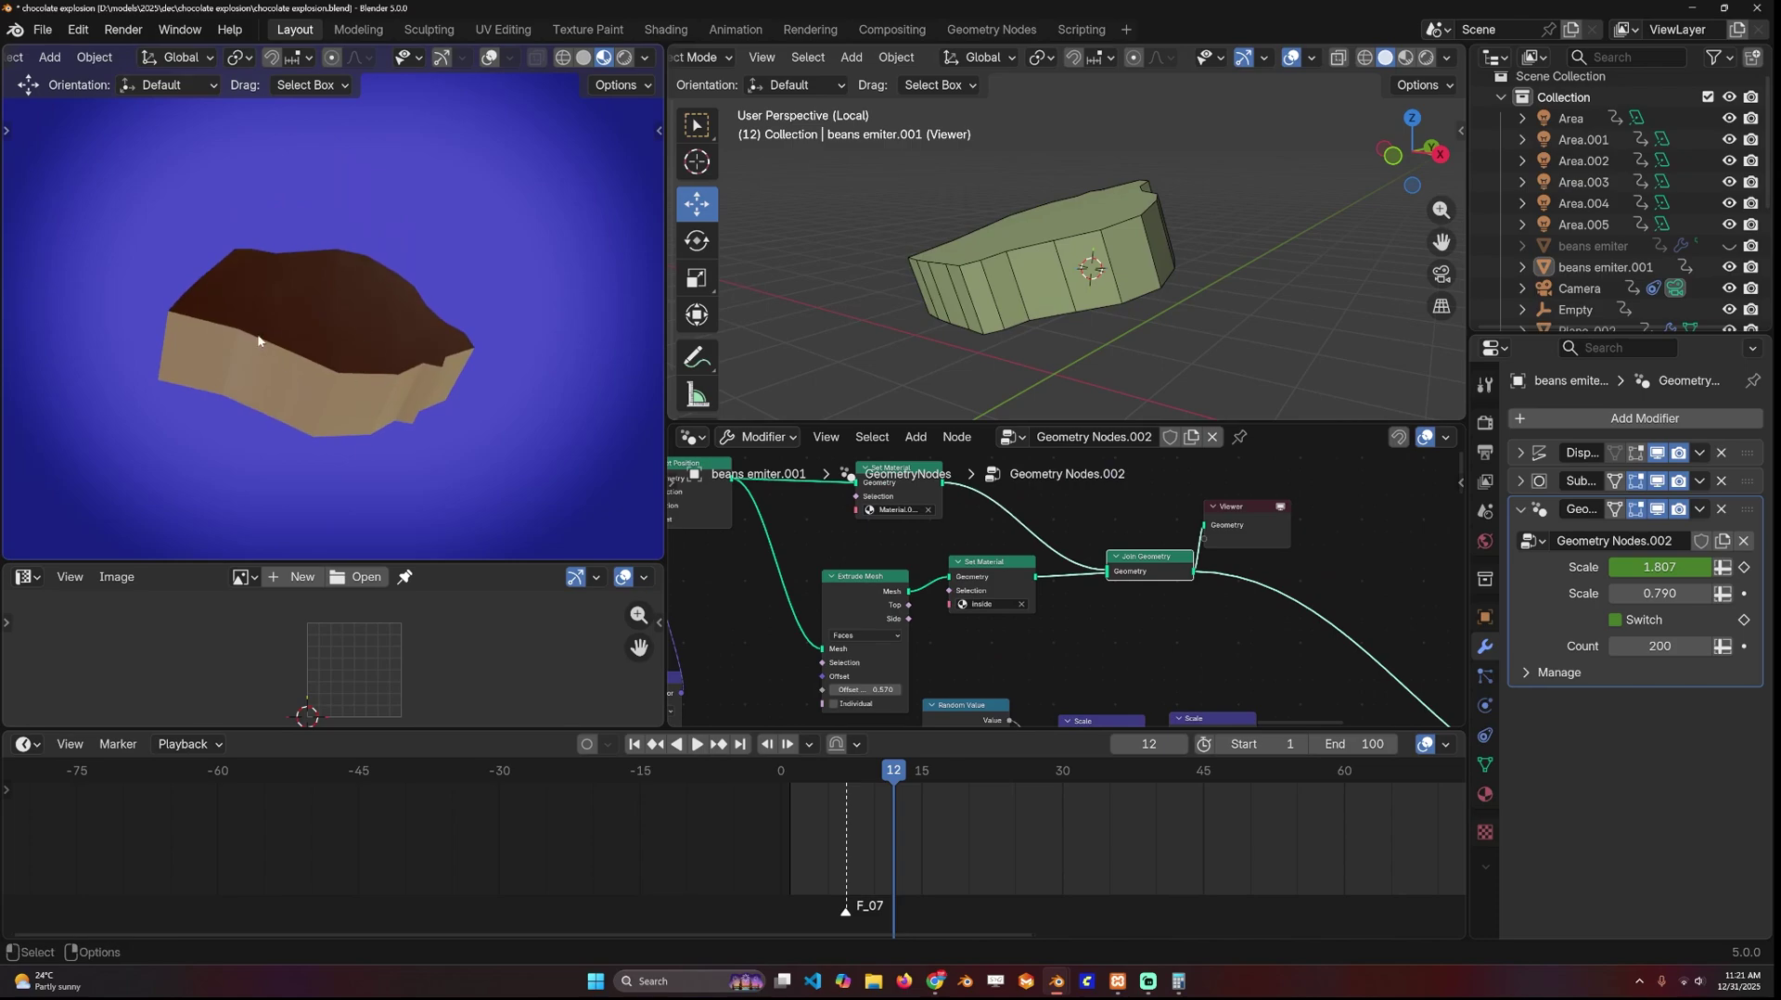
# - Return to the debris branch's Instance on Points node, preview it again and examine the scattered fragments up close
pyautogui.scroll(-7, 1271, 669)
pyautogui.moveTo(1272, 705); pyautogui.dragTo(943, 553, button='middle')
pyautogui.scroll(2, 1113, 576)
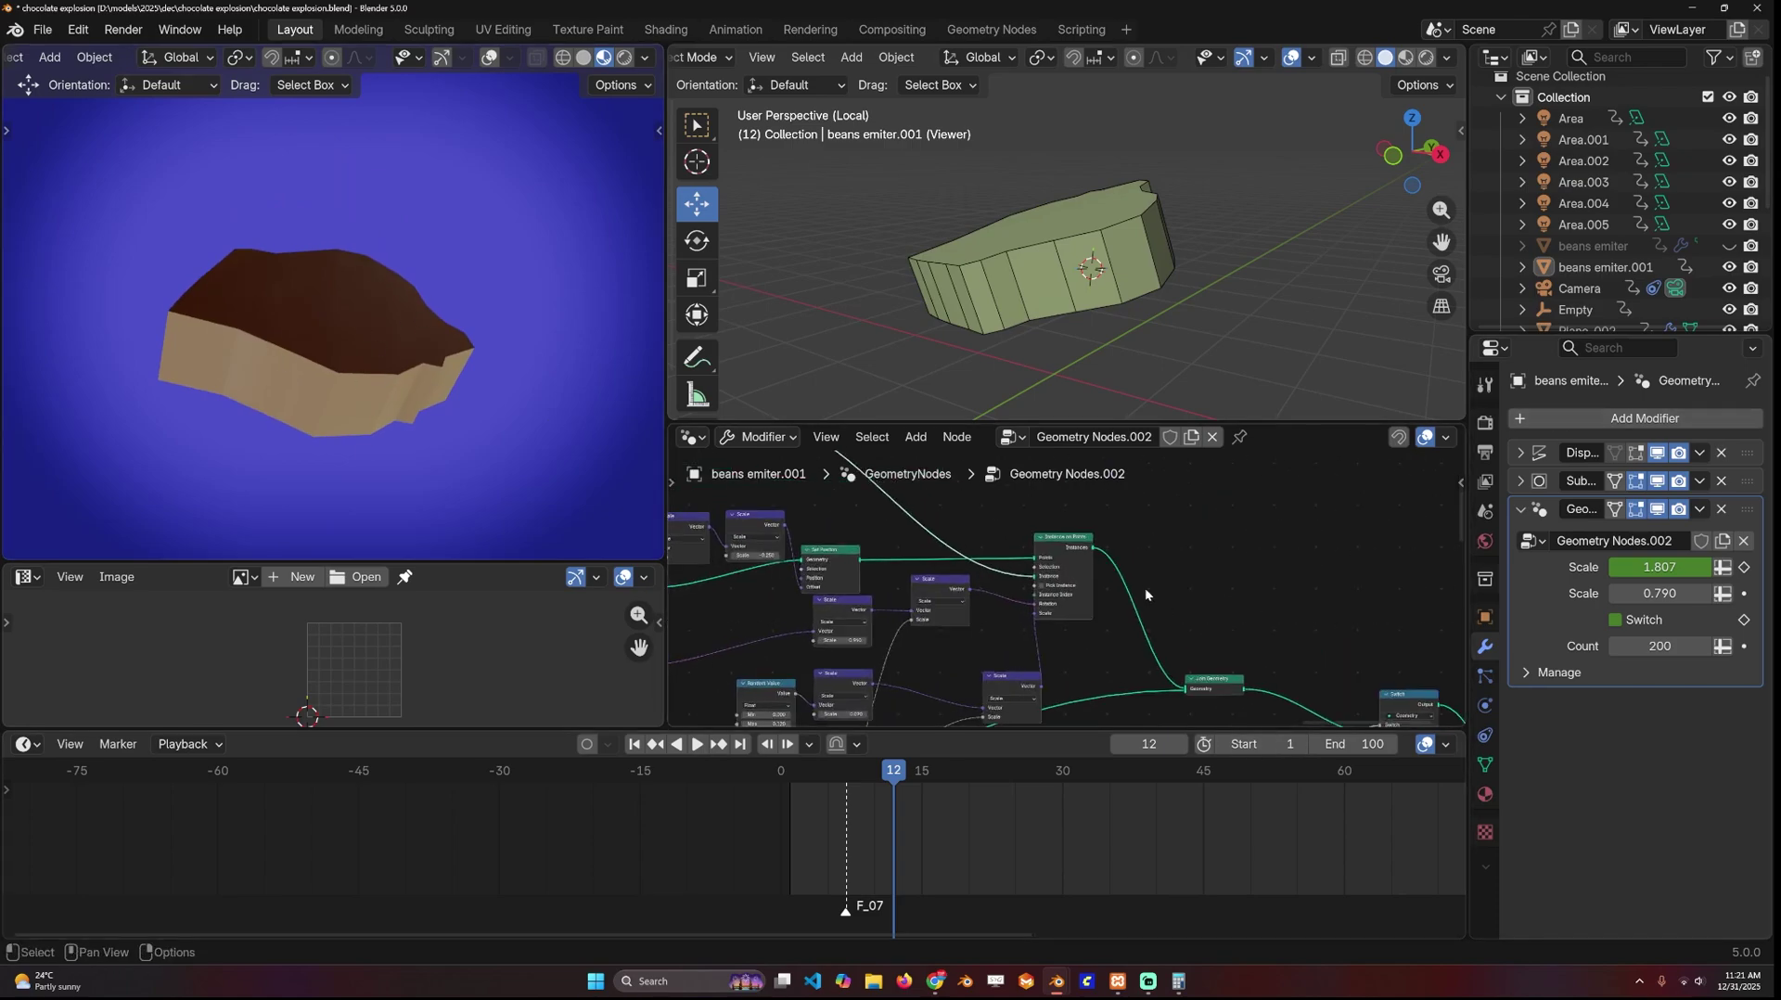
pyautogui.keyDown('ctrl'); pyautogui.keyDown('shift'); pyautogui.click(1065, 545); pyautogui.keyUp('shift'); pyautogui.keyUp('ctrl')
pyautogui.moveTo(1034, 295); pyautogui.dragTo(1150, 258, button='middle')
pyautogui.scroll(7, 1113, 306)
pyautogui.scroll(-4, 1151, 259)
pyautogui.scroll(-3, 1243, 612)
# - Preview the Join Geometry output combining shell and debris, shown with its materials and without the wireframe
pyautogui.moveTo(1288, 682); pyautogui.dragTo(1241, 662, button='middle')
pyautogui.keyDown('ctrl'); pyautogui.keyDown('shift'); pyautogui.click(1171, 643); pyautogui.keyUp('shift'); pyautogui.keyUp('ctrl')
pyautogui.moveTo(1143, 278); pyautogui.dragTo(1297, 128, button='middle')
pyautogui.press('q')
pyautogui.click(1154, 223)
pyautogui.scroll(5, 1139, 252)
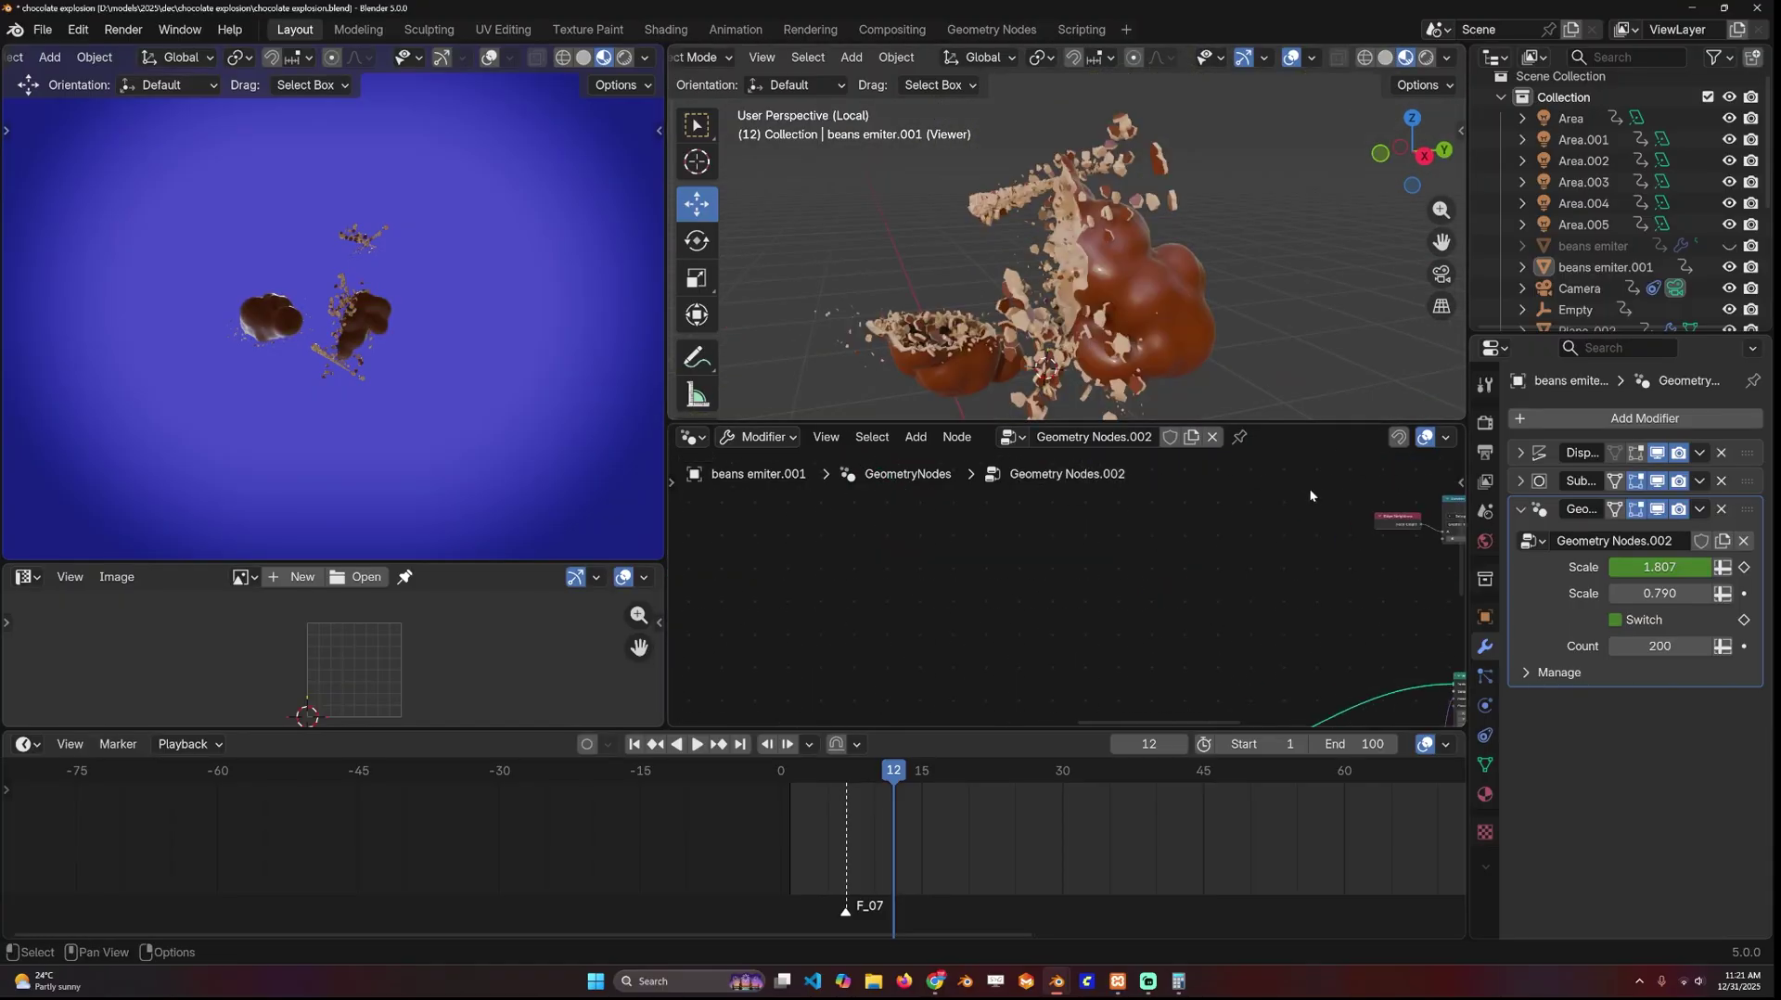
# - Examine the cutting branch of the node tree, from the displaced and extruded grid through Rotate Instances to the Mesh Boolean
pyautogui.scroll(-4, 1311, 496)
pyautogui.moveTo(1316, 545); pyautogui.dragTo(1332, 503, button='middle')
pyautogui.scroll(4, 1299, 548)
pyautogui.moveTo(931, 581); pyautogui.dragTo(1059, 652, button='middle')
pyautogui.moveTo(979, 598); pyautogui.dragTo(1224, 632, button='middle')
pyautogui.scroll(-3, 1251, 640)
pyautogui.moveTo(1369, 620); pyautogui.dragTo(1165, 615, button='middle')
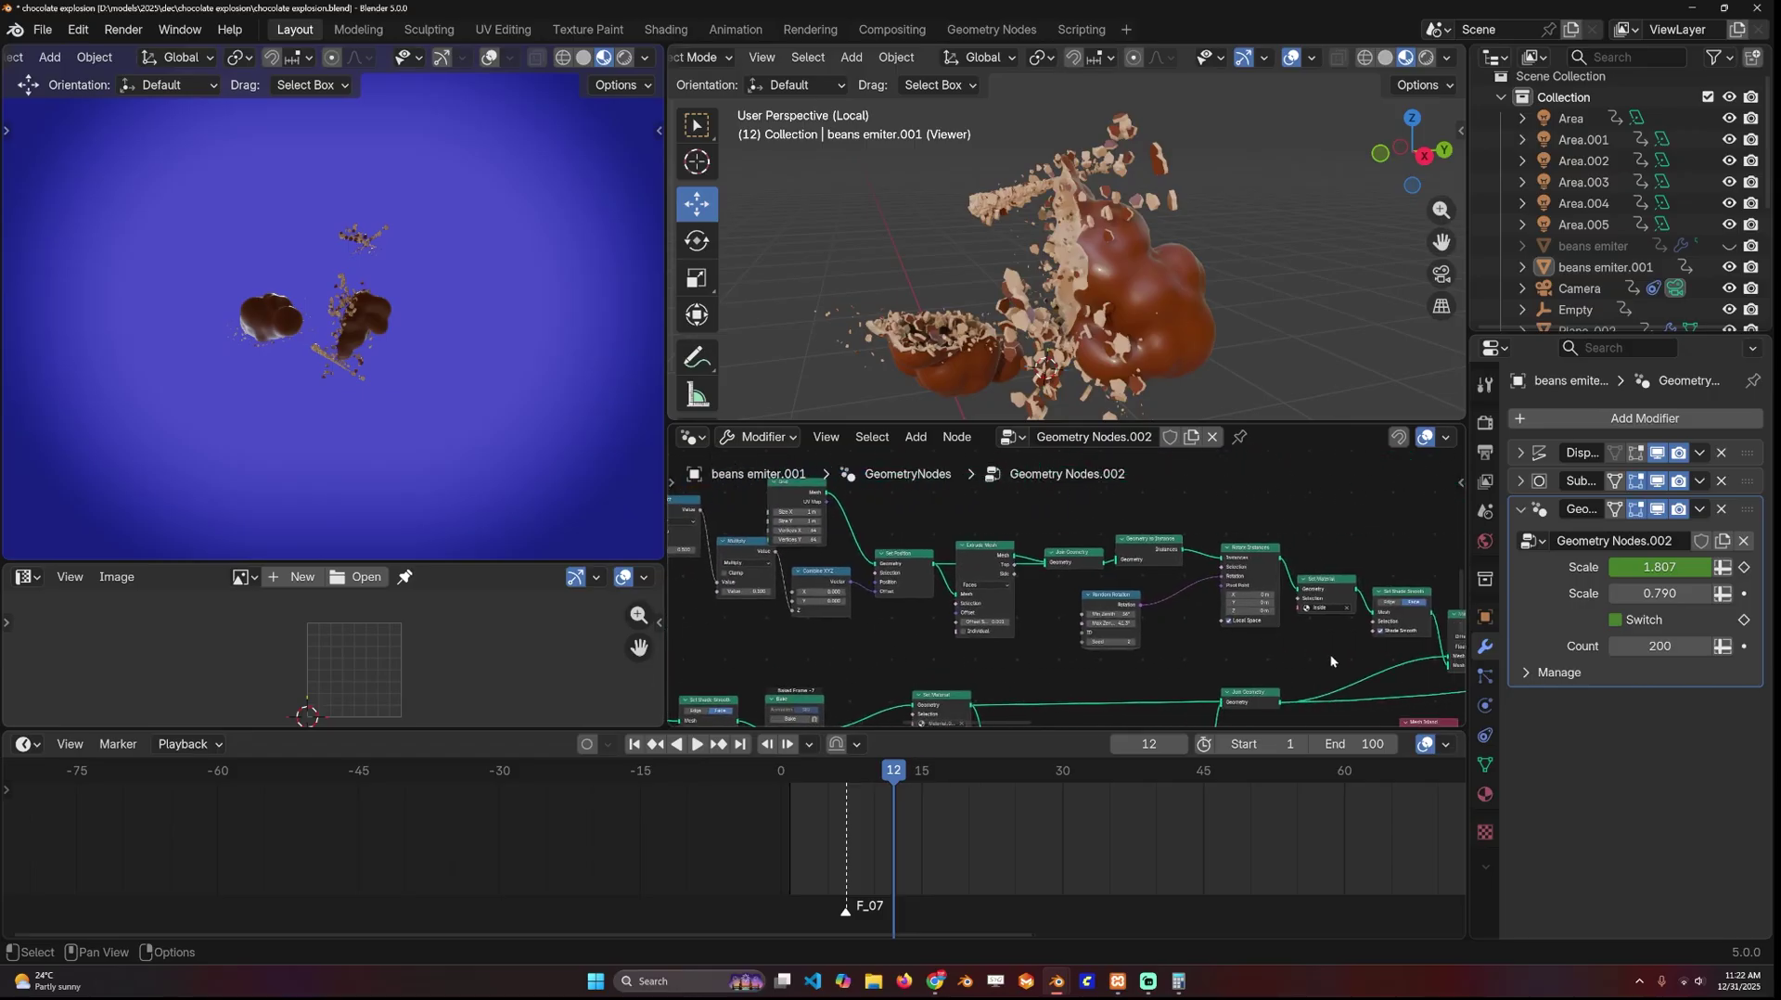
pyautogui.moveTo(1328, 661); pyautogui.dragTo(1201, 643, button='middle')
pyautogui.moveTo(969, 614); pyautogui.dragTo(1198, 577, button='middle')
pyautogui.scroll(2, 1198, 577)
pyautogui.scroll(-5, 1199, 576)
pyautogui.moveTo(862, 640); pyautogui.dragTo(1150, 690, button='middle')
pyautogui.scroll(3, 1135, 666)
pyautogui.moveTo(1212, 609); pyautogui.dragTo(981, 526, button='middle')
pyautogui.moveTo(1382, 484); pyautogui.dragTo(975, 560, button='middle')
pyautogui.scroll(3, 976, 560)
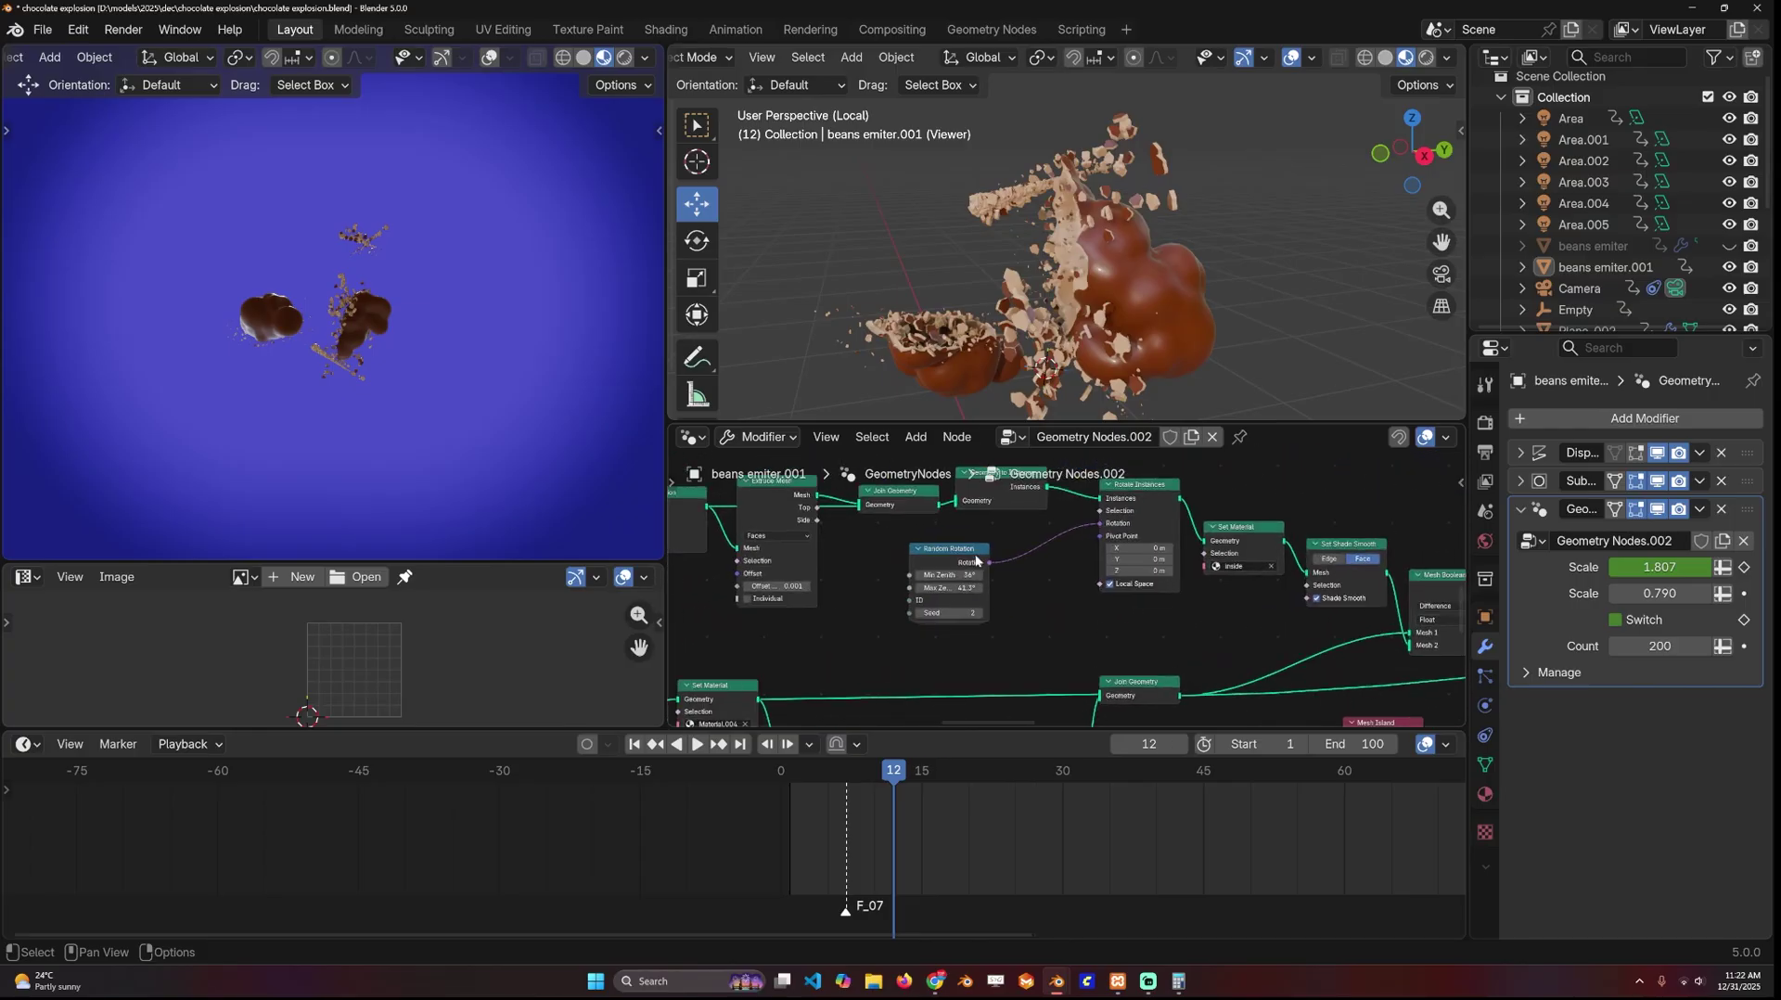
# - Increase the seed of the cutting branch's Random Rotation node to 3 and beyond, examining the new fracture after each change
pyautogui.click(979, 614)
pyautogui.moveTo(1095, 297); pyautogui.dragTo(1226, 281, button='middle')
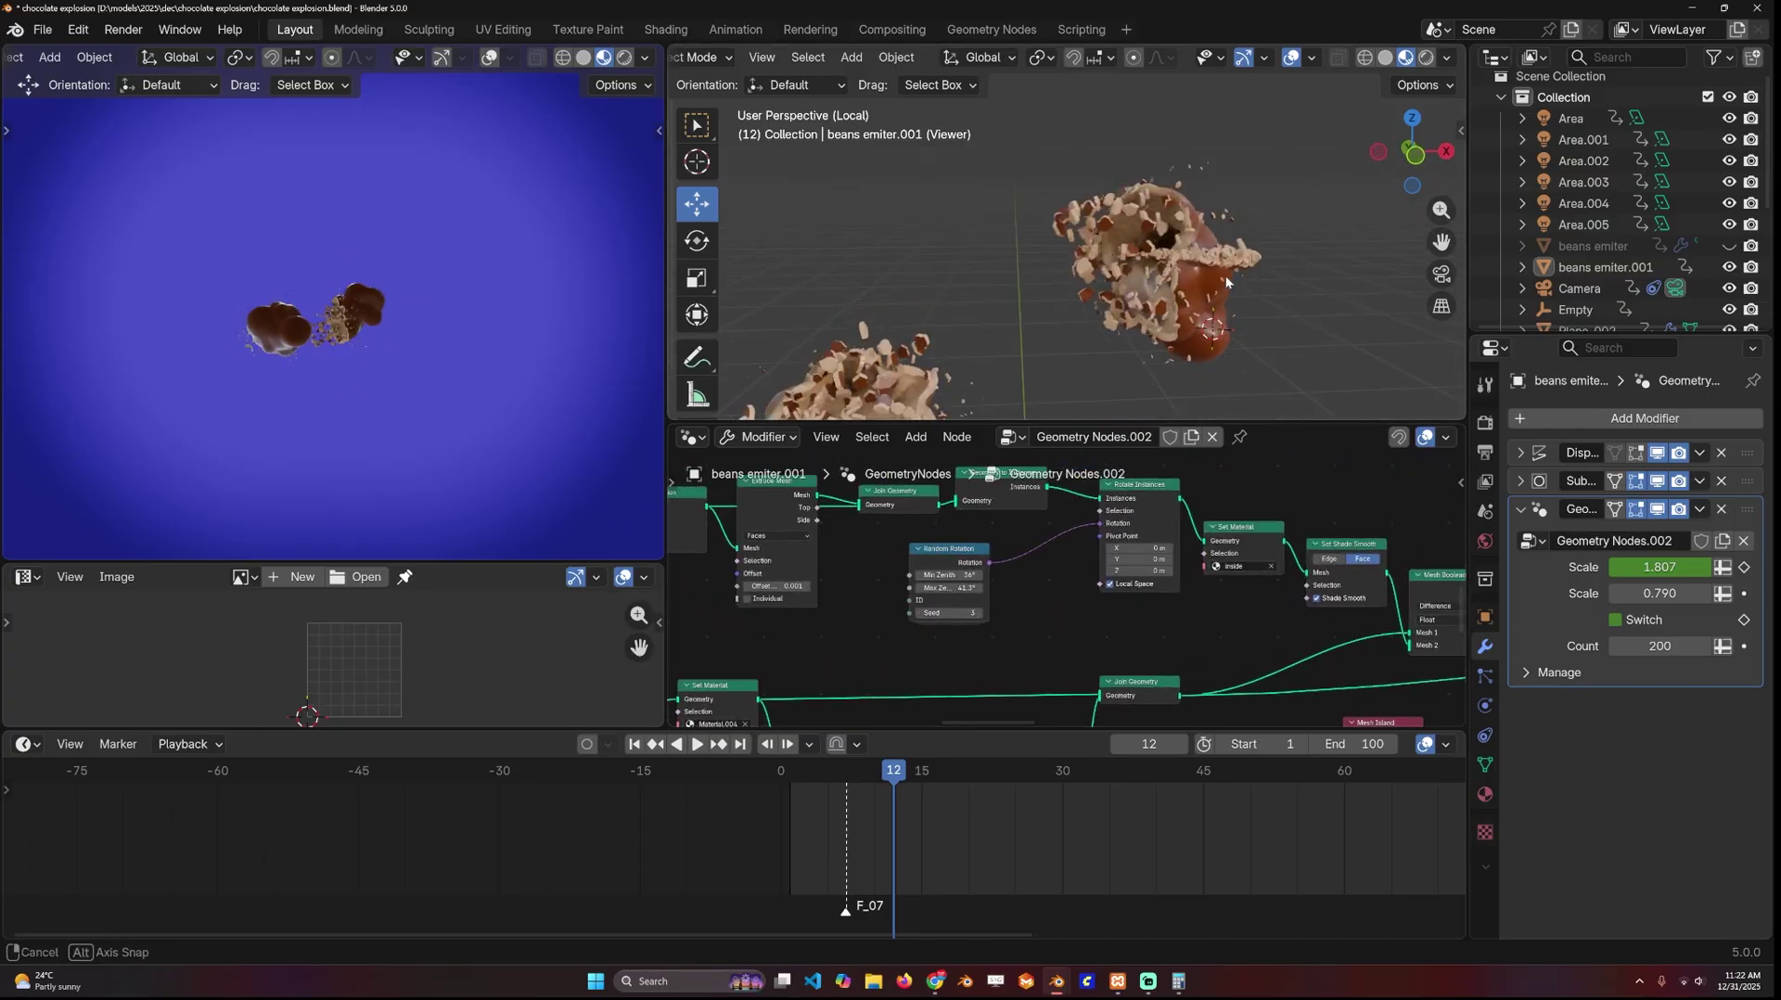
pyautogui.click(979, 614)
pyautogui.moveTo(1117, 214); pyautogui.dragTo(1199, 156, button='middle')
pyautogui.scroll(2, 1093, 596)
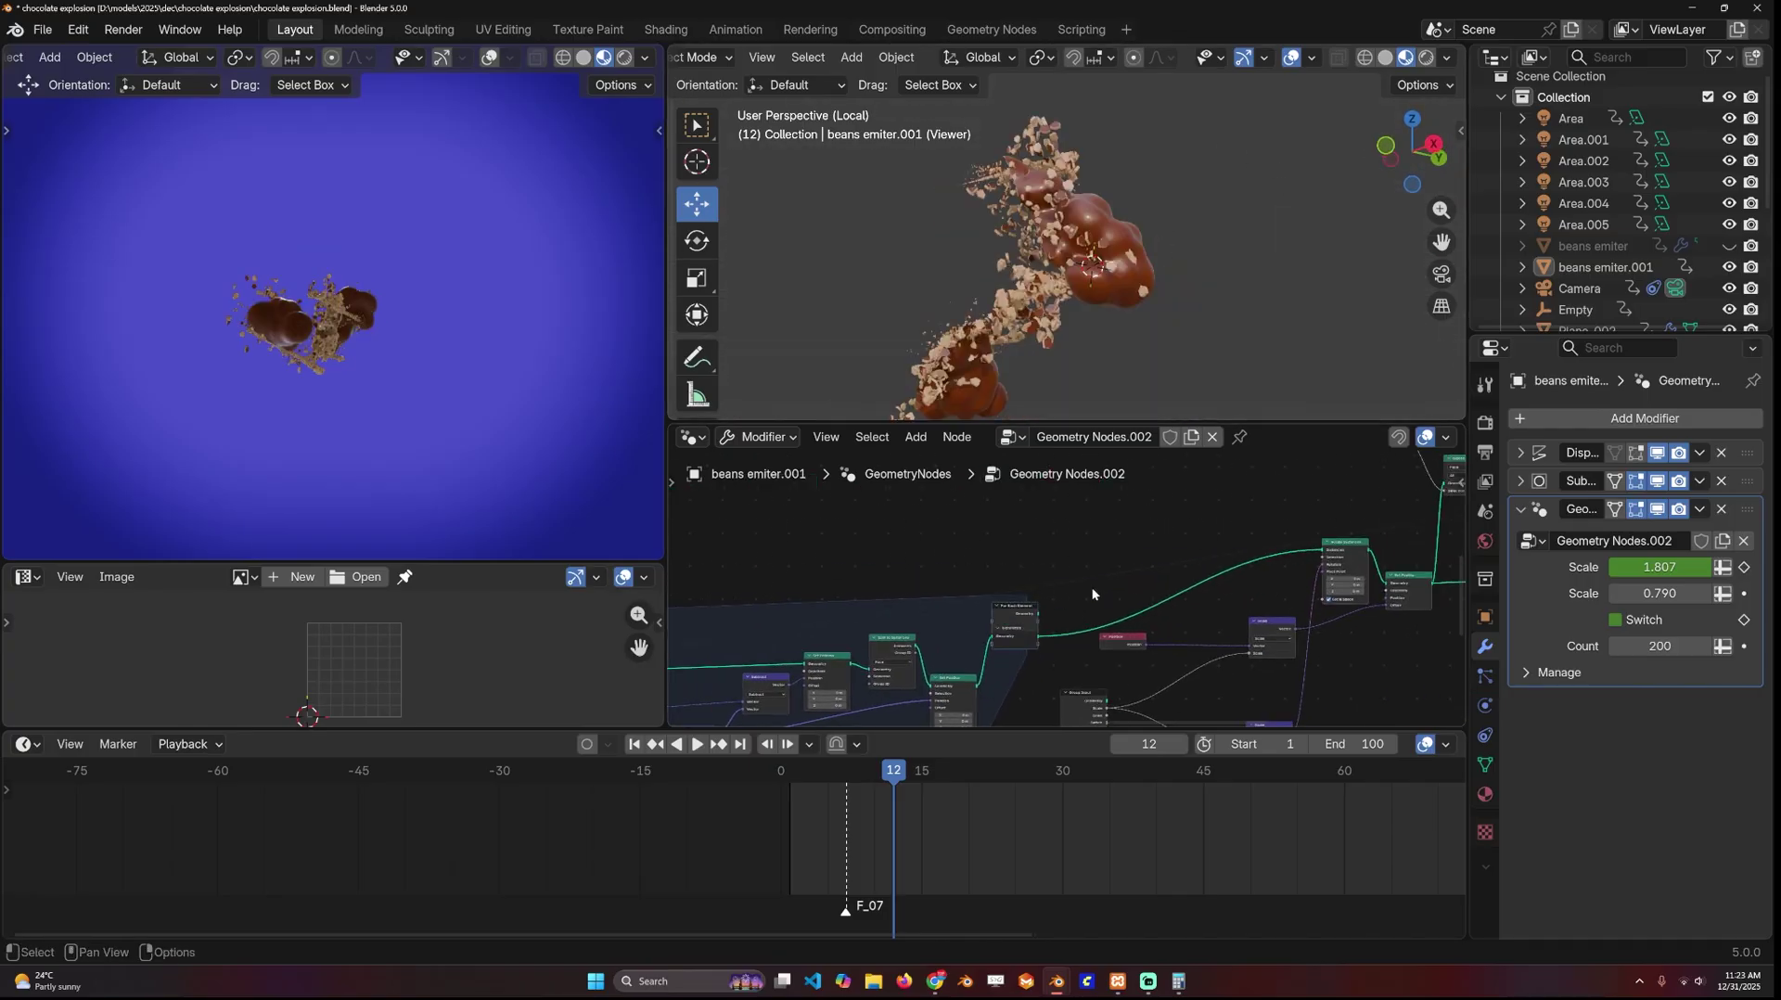
# - Move to frame 13 and preview the debris branch's Instance on Points output
pyautogui.moveTo(1261, 568); pyautogui.dragTo(1098, 571, button='middle')
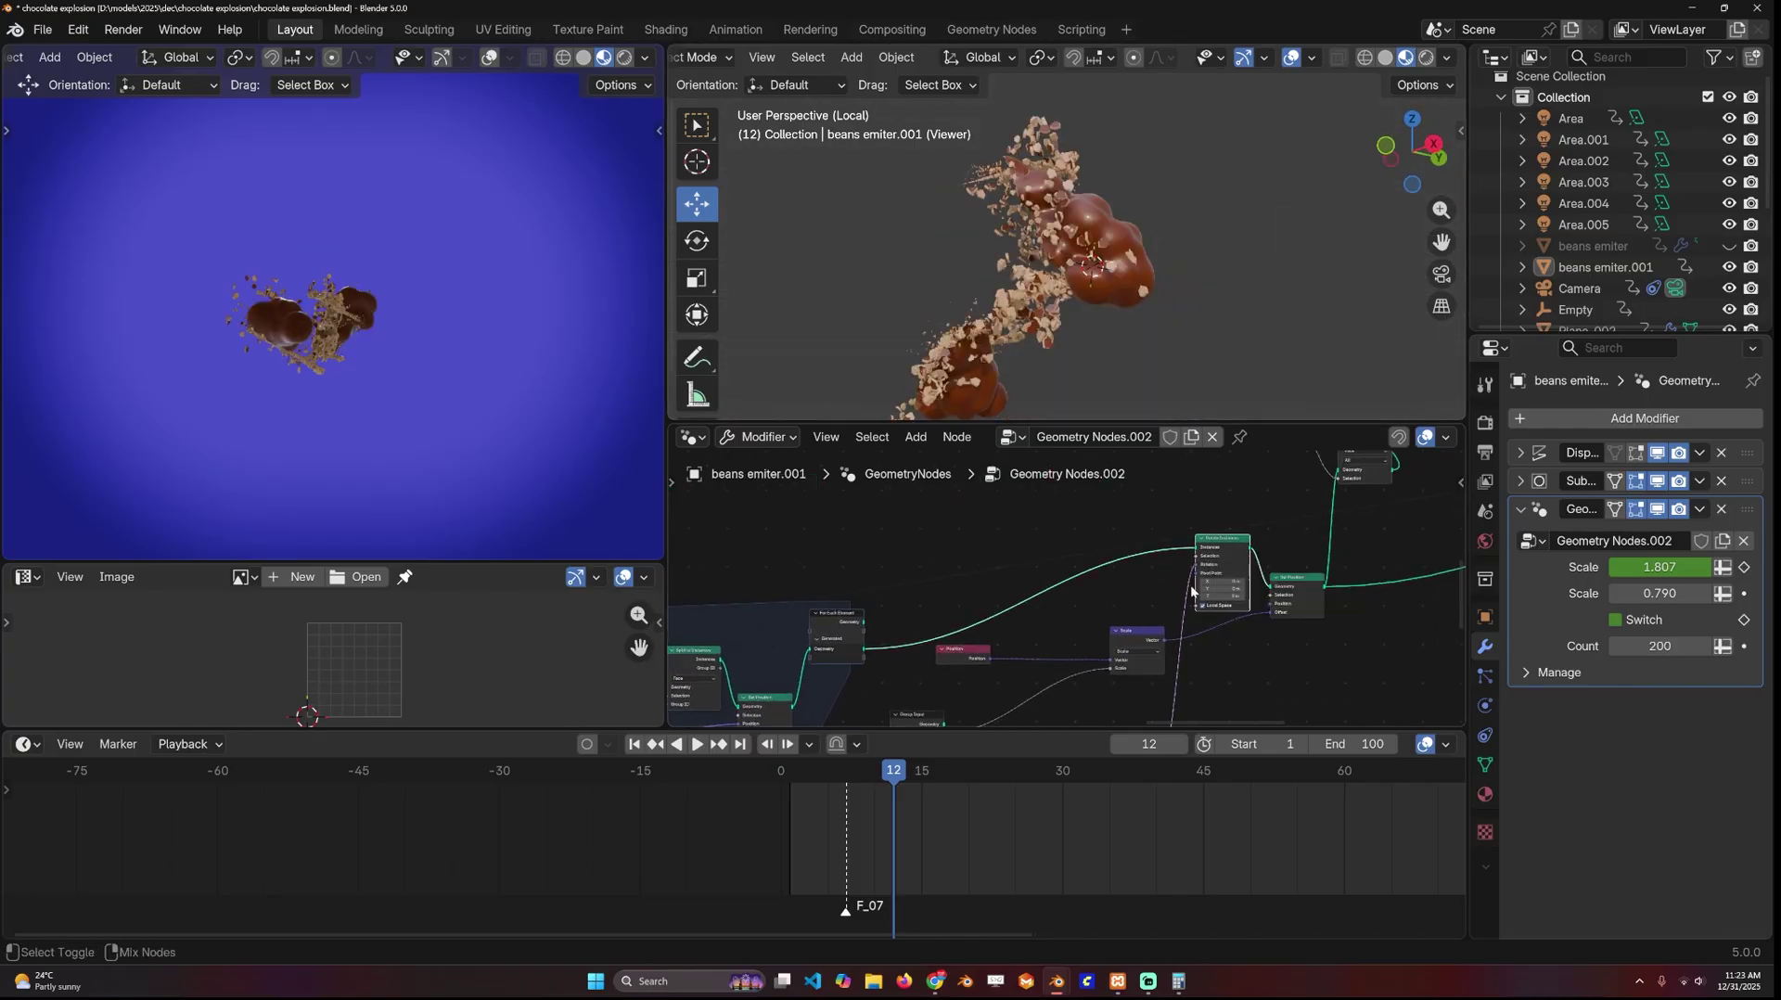
pyautogui.moveTo(886, 773)
pyautogui.mouseDown()
pyautogui.moveTo(855, 777)
pyautogui.moveTo(901, 774)
pyautogui.mouseUp()
pyautogui.scroll(-4, 1336, 586)
pyautogui.moveTo(1368, 580); pyautogui.dragTo(1164, 655, button='middle')
pyautogui.moveTo(1286, 568); pyautogui.dragTo(1226, 615, button='middle')
pyautogui.scroll(-2, 1259, 575)
pyautogui.scroll(2, 1227, 615)
pyautogui.keyDown('ctrl'); pyautogui.keyDown('shift'); pyautogui.click(1258, 571); pyautogui.keyUp('shift'); pyautogui.keyUp('ctrl')
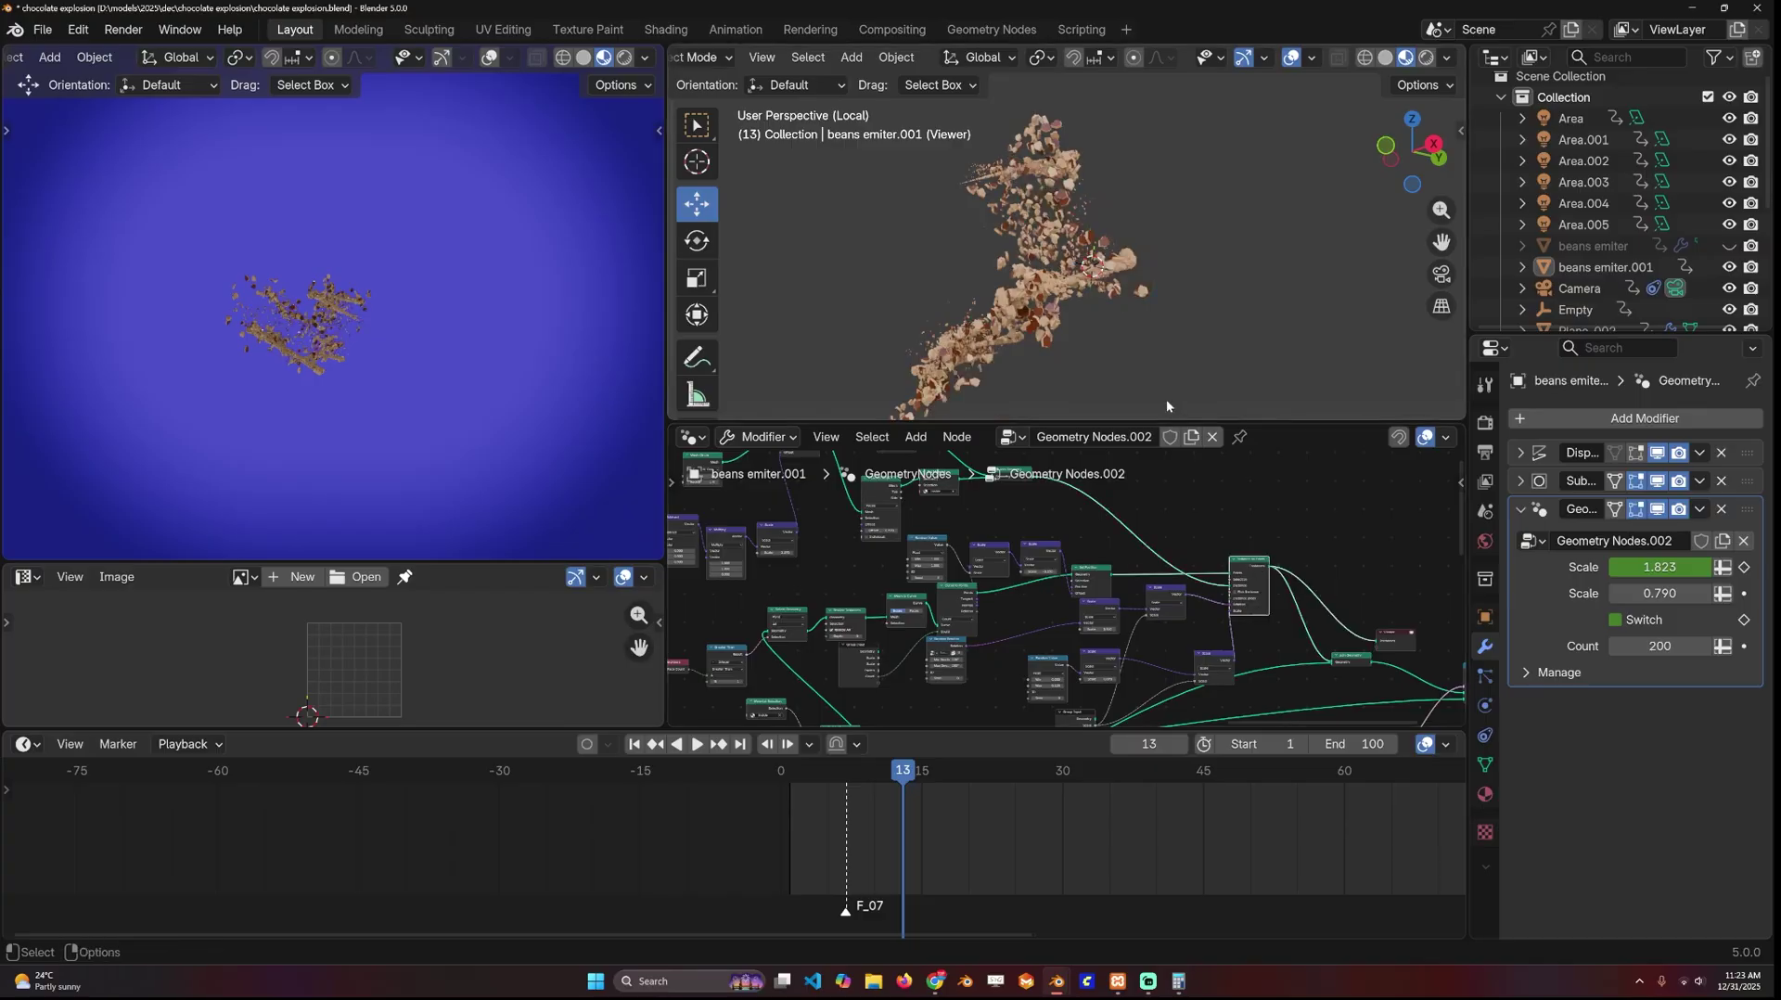
# - Preview the final Join Geometry output and scrub back through frames 8 and 7 to frame 5
pyautogui.moveTo(1173, 409); pyautogui.dragTo(1199, 422, button='middle')
pyautogui.keyDown('ctrl'); pyautogui.keyDown('shift'); pyautogui.click(1355, 653); pyautogui.keyUp('shift'); pyautogui.keyUp('ctrl')
pyautogui.moveTo(1196, 641); pyautogui.dragTo(1143, 610, button='middle')
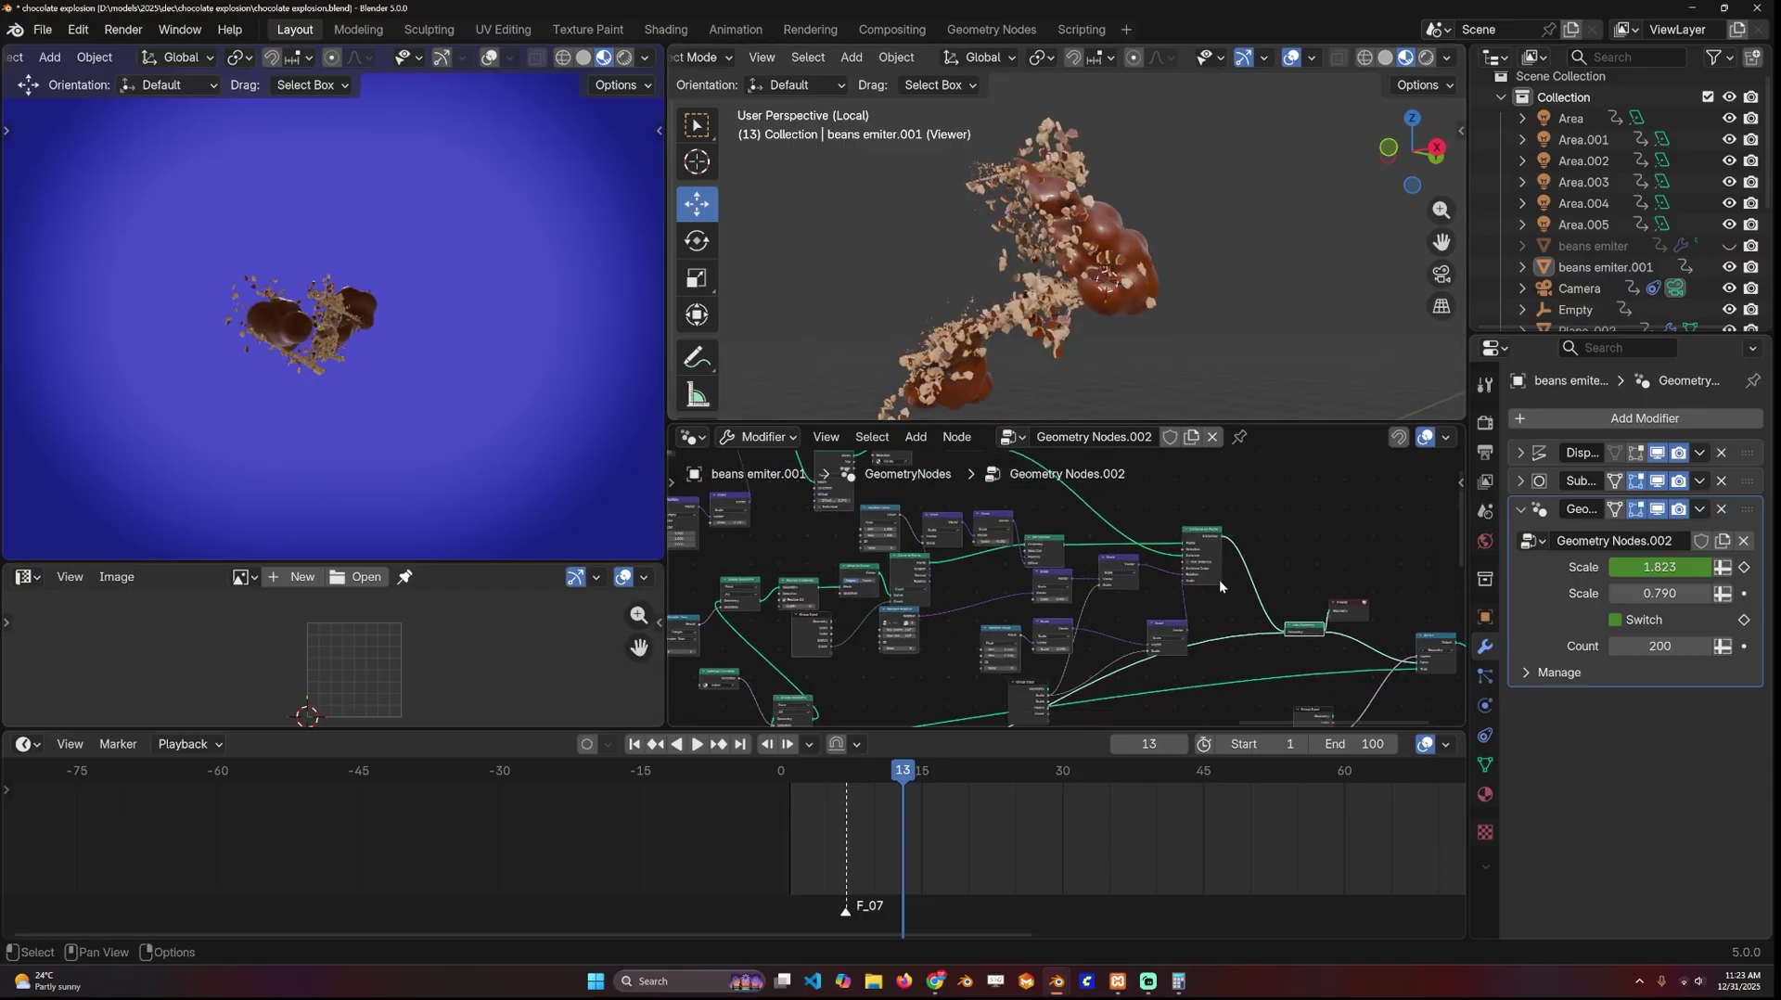
pyautogui.moveTo(884, 782); pyautogui.dragTo(857, 777)
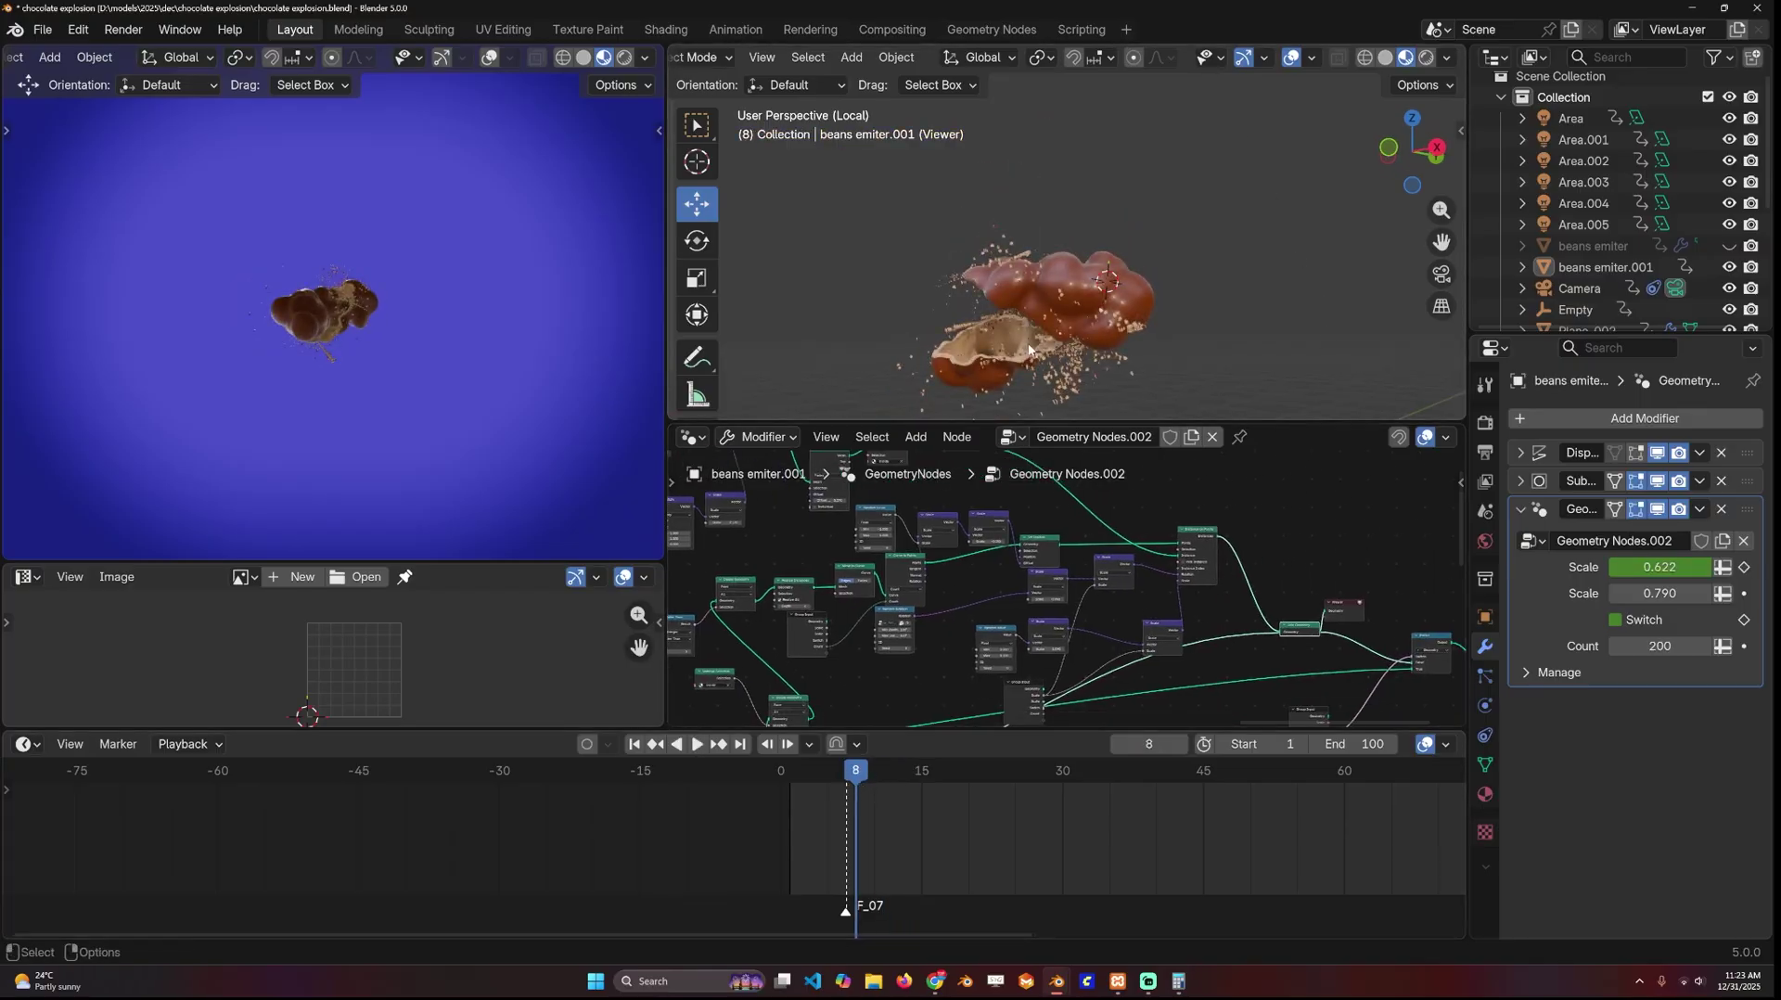
pyautogui.click(847, 775)
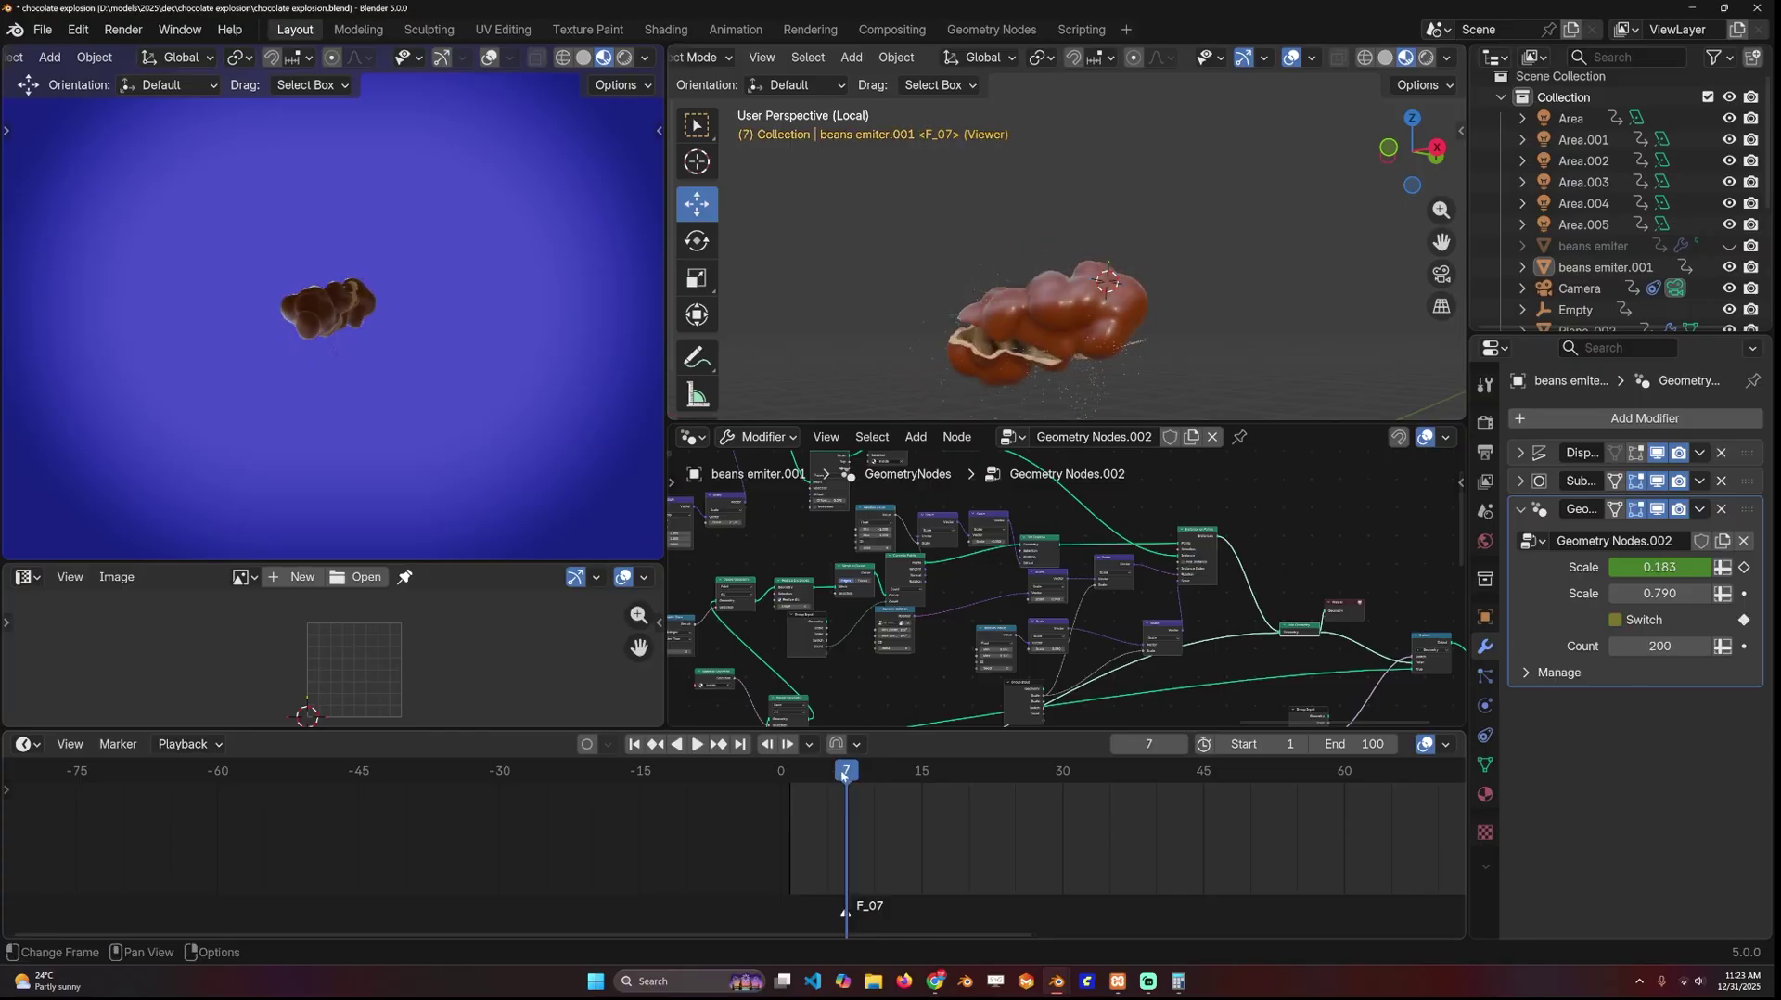
pyautogui.moveTo(841, 775); pyautogui.dragTo(831, 777)
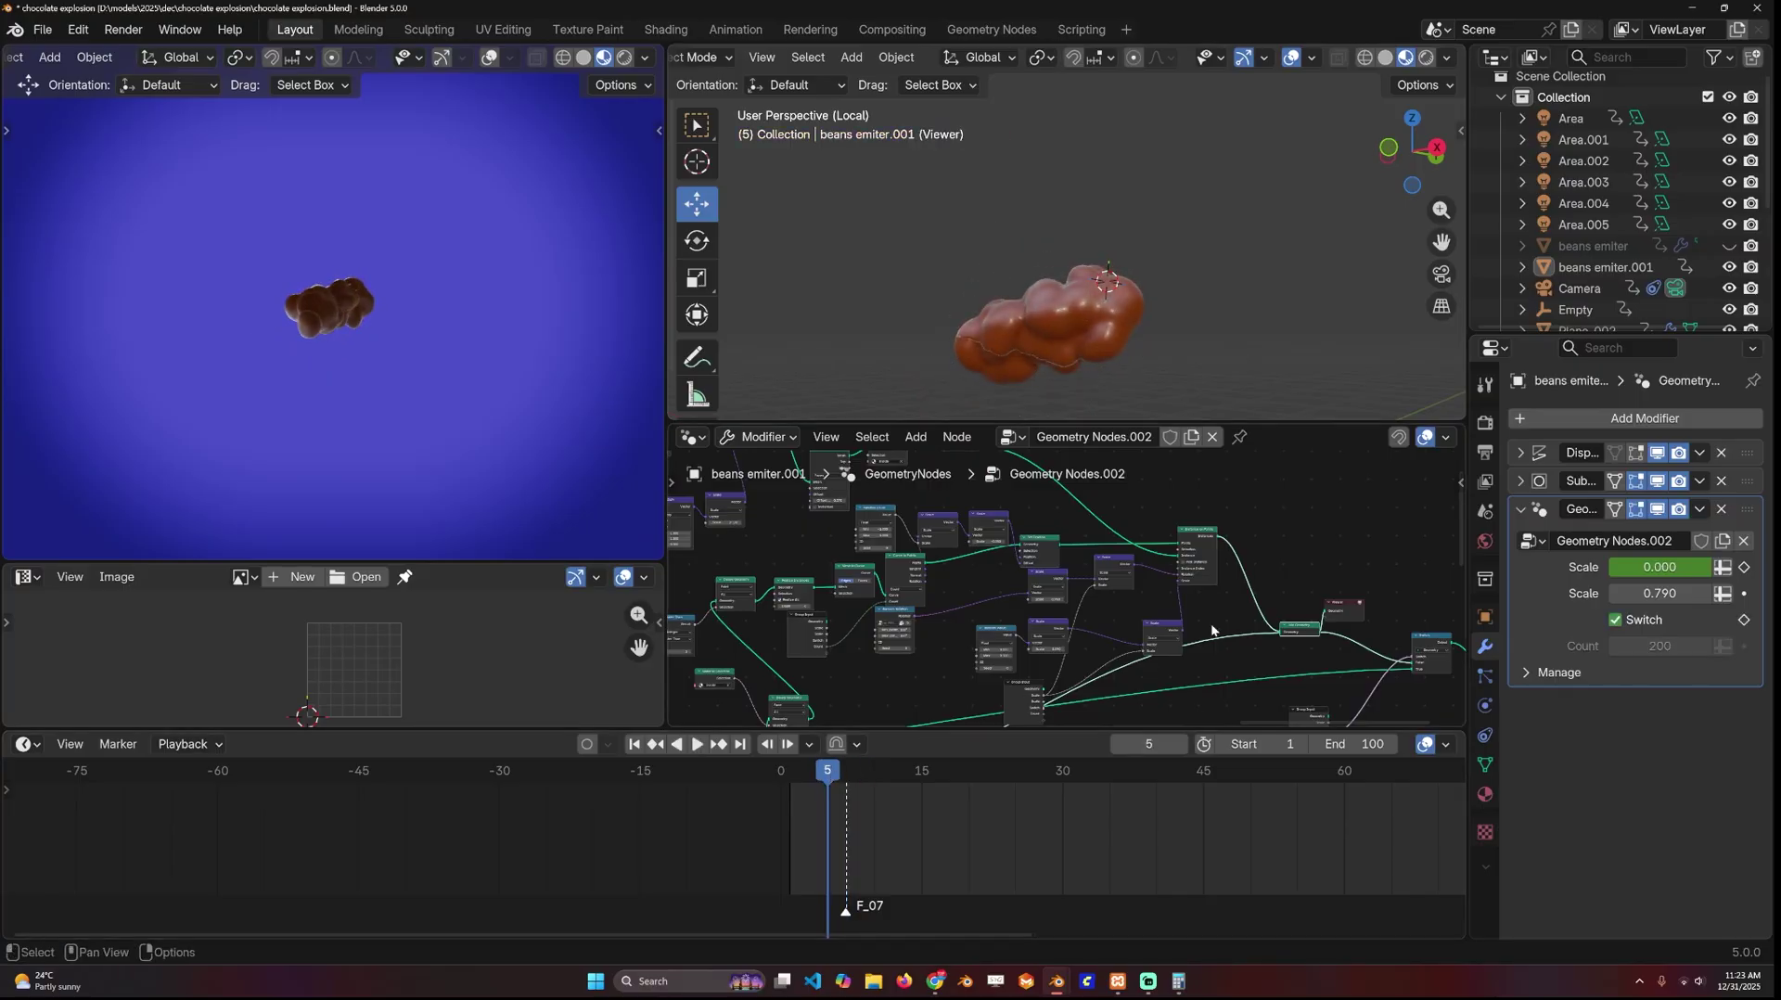
# - Preview the Switch node's output at frame 5 and examine the intact chocolate up close
pyautogui.moveTo(1217, 627); pyautogui.dragTo(1104, 527, button='middle')
pyautogui.scroll(3, 1105, 525)
pyautogui.keyDown('ctrl'); pyautogui.keyDown('shift'); pyautogui.click(1375, 522); pyautogui.keyUp('shift'); pyautogui.keyUp('ctrl')
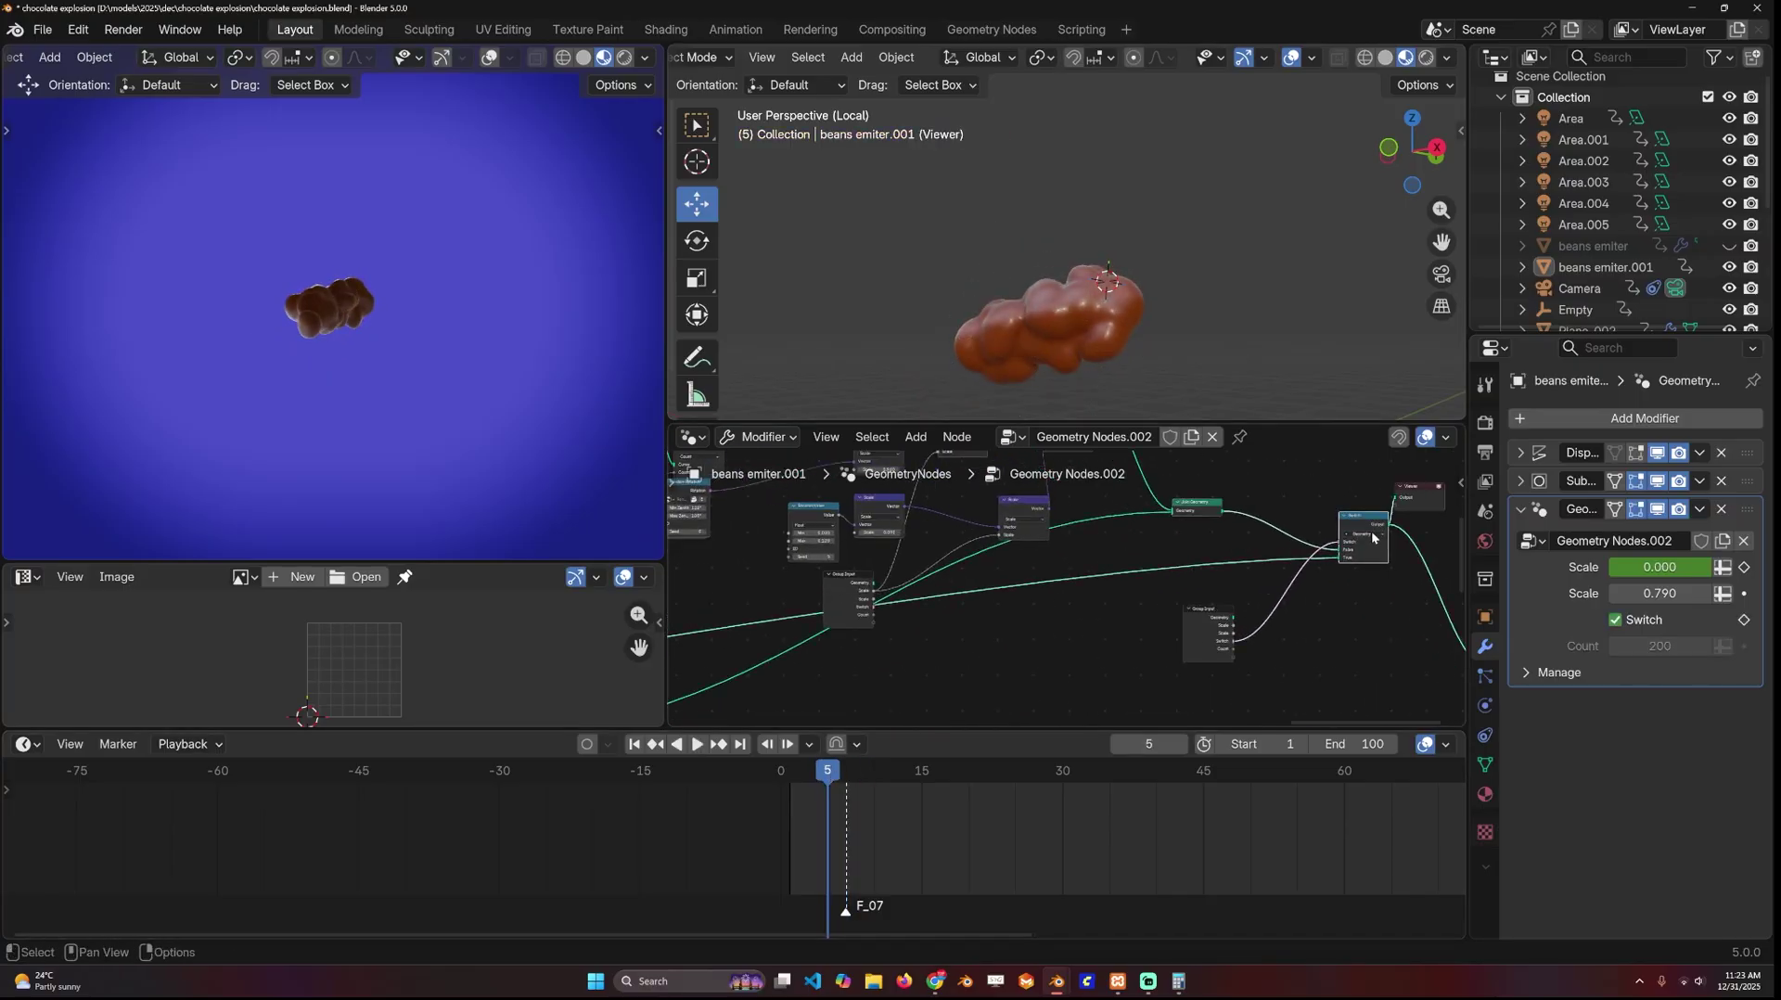
pyautogui.scroll(2, 1081, 597)
pyautogui.moveTo(1081, 597); pyautogui.dragTo(867, 651, button='middle')
pyautogui.scroll(4, 1119, 357)
pyautogui.moveTo(1036, 343); pyautogui.dragTo(1095, 312, button='middle')
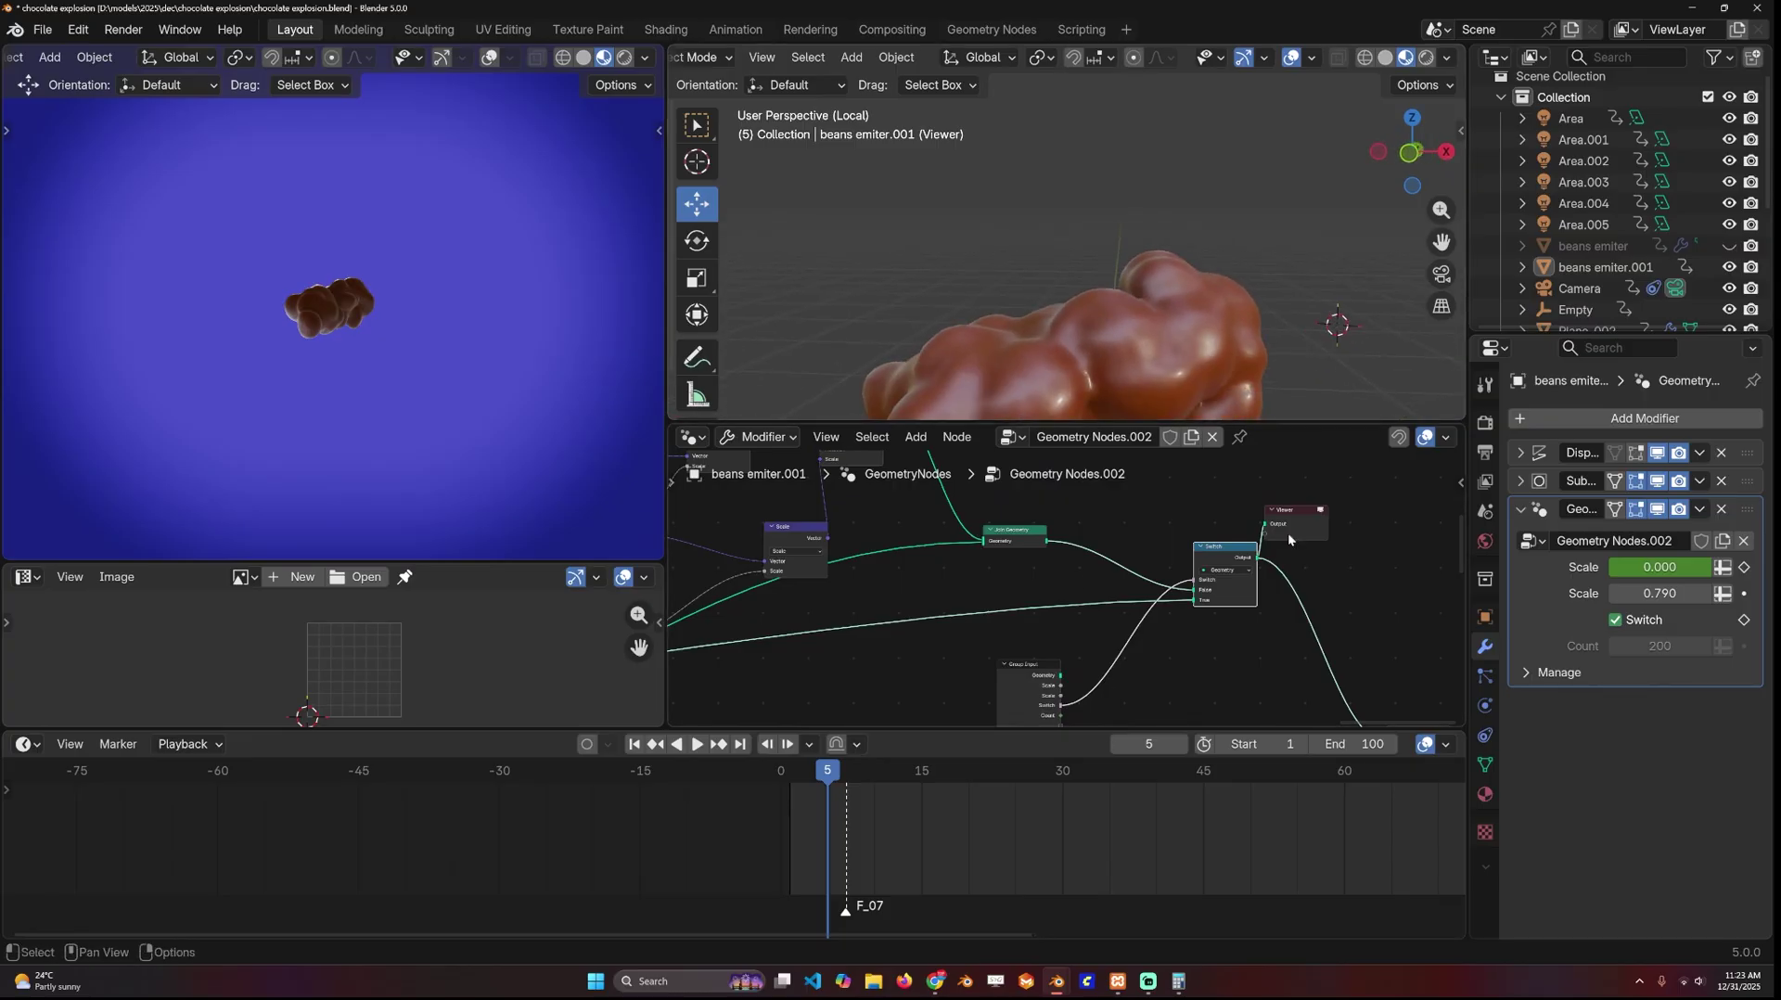
# - Scrub to frame 7, then through the explosion and back, examining the opening shell from several sides
pyautogui.moveTo(831, 775); pyautogui.dragTo(848, 779)
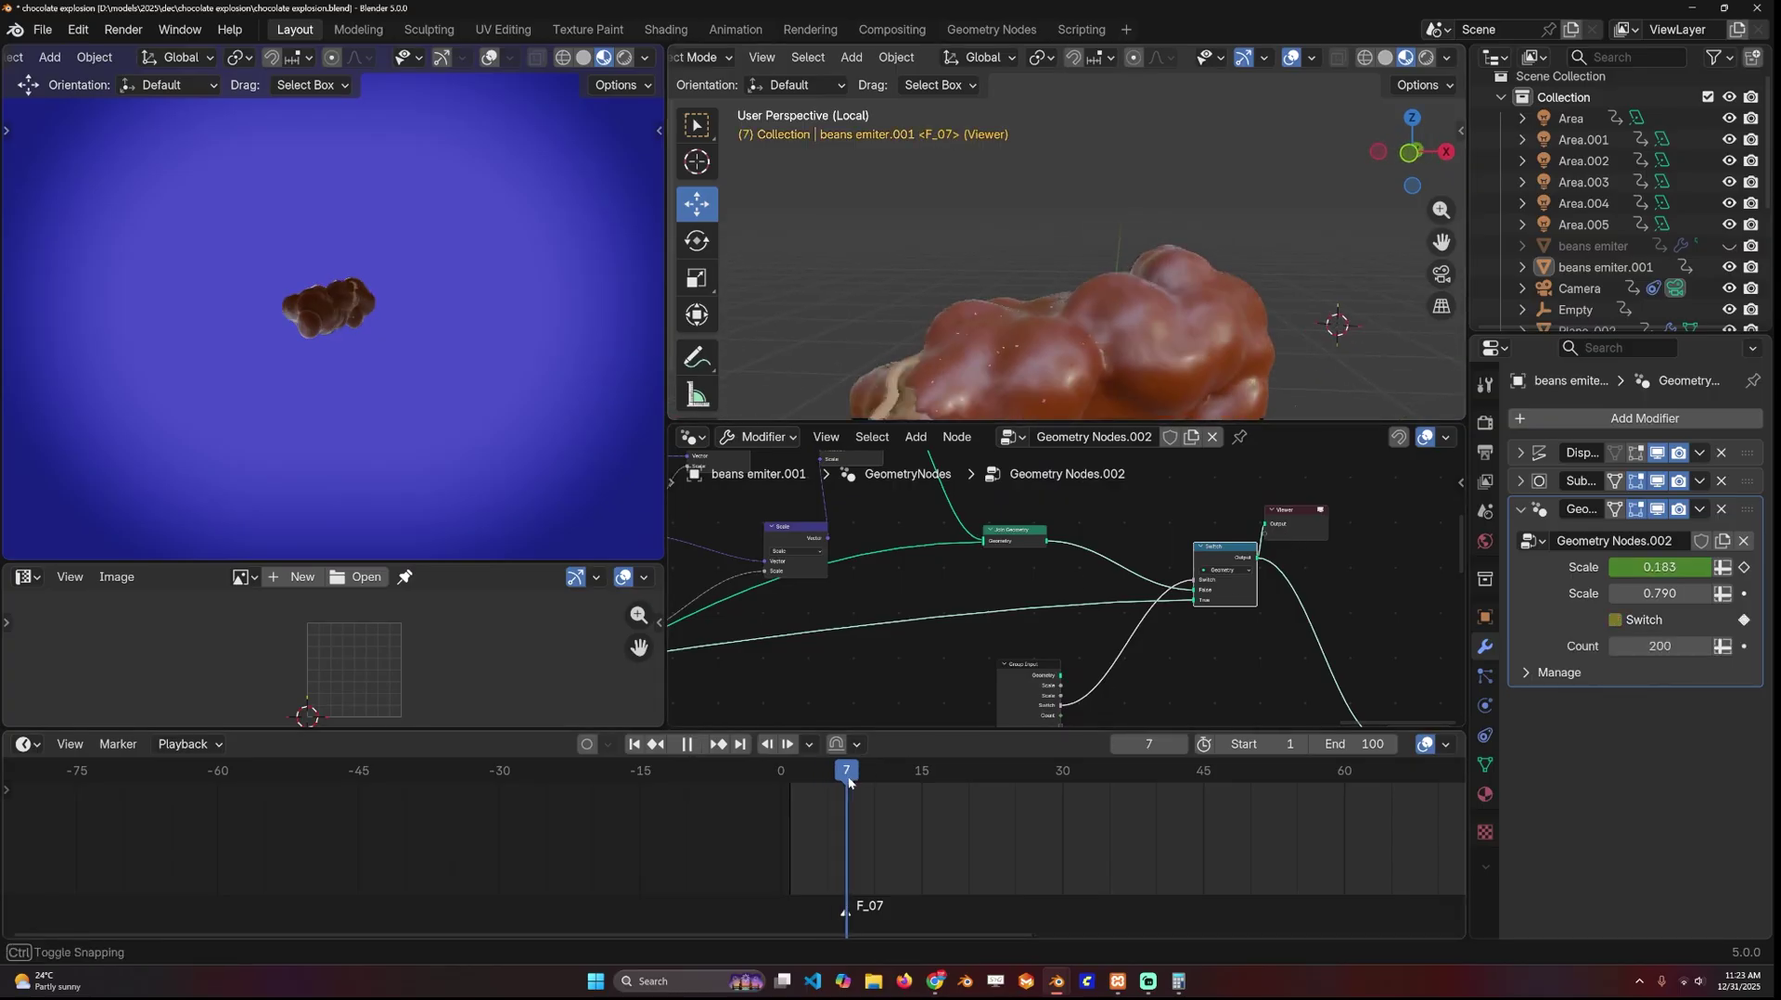
pyautogui.scroll(-2, 999, 375)
pyautogui.keyDown('shift'); pyautogui.moveTo(999, 375); pyautogui.dragTo(1078, 271, button='middle'); pyautogui.keyUp('shift')
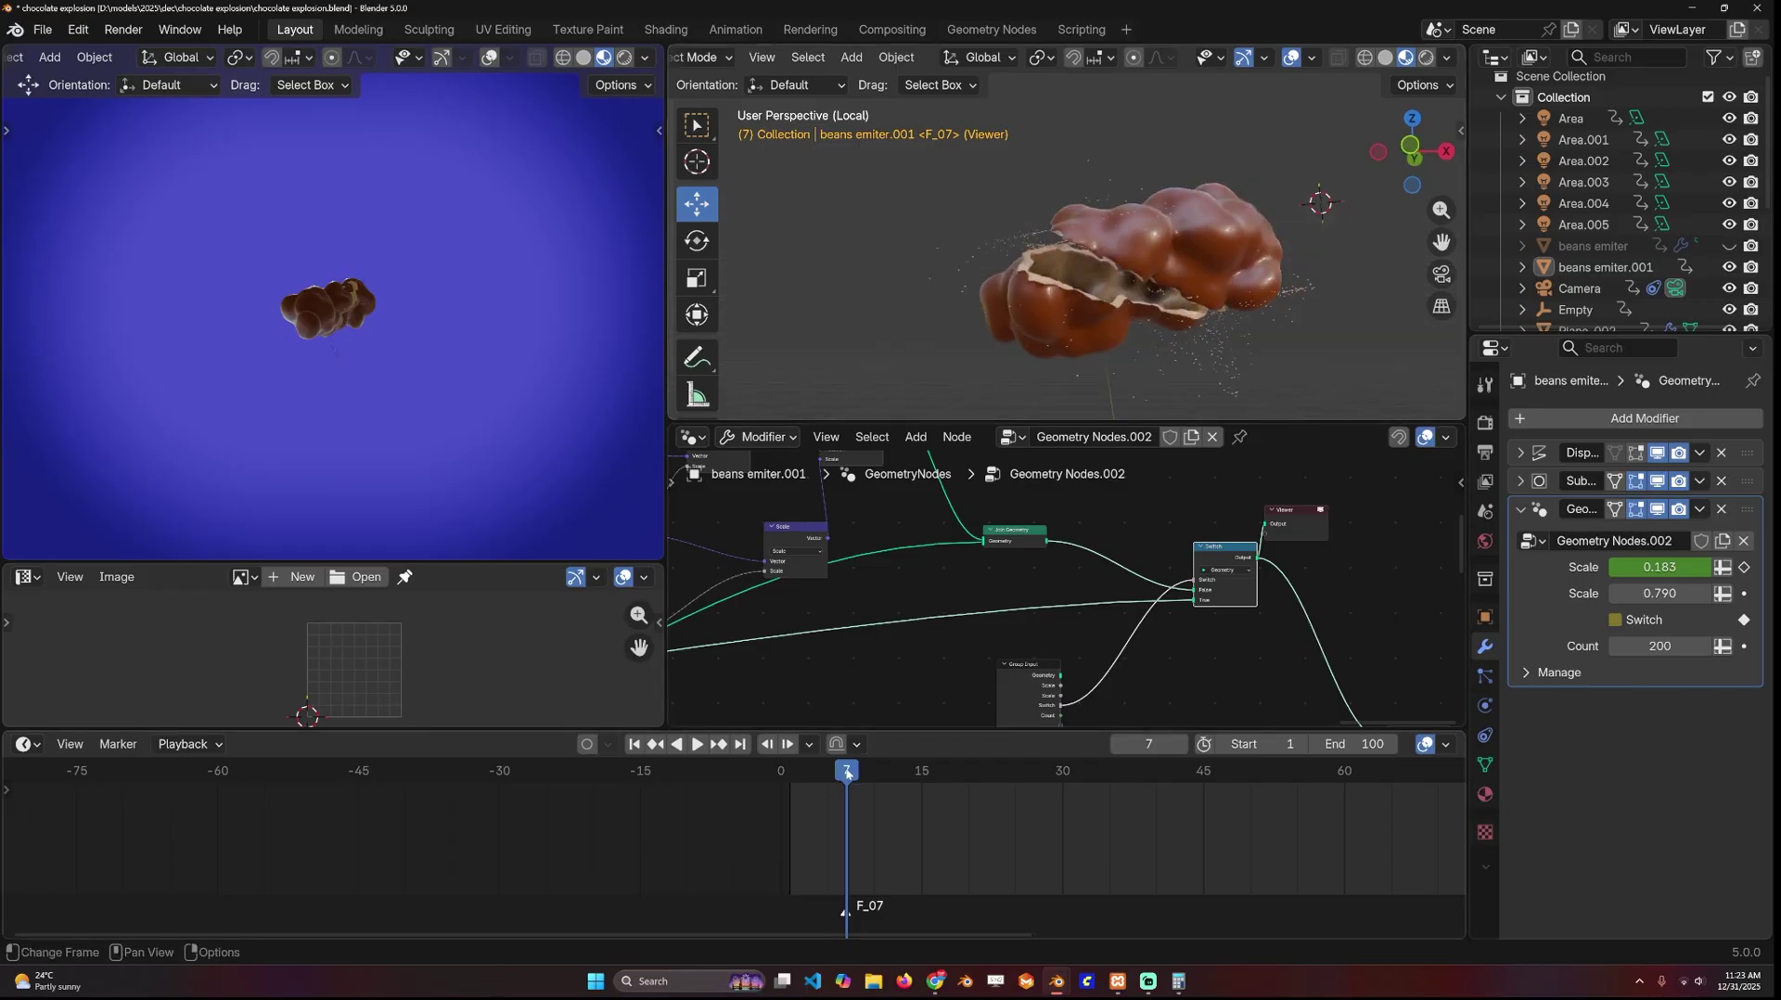
pyautogui.moveTo(846, 775); pyautogui.dragTo(987, 771)
pyautogui.moveTo(1275, 213); pyautogui.dragTo(1150, 285, button='middle')
pyautogui.moveTo(992, 772); pyautogui.dragTo(1025, 773)
pyautogui.scroll(-2, 1034, 594)
pyautogui.moveTo(1042, 279); pyautogui.dragTo(1217, 279, button='middle')
pyautogui.moveTo(1032, 776); pyautogui.dragTo(809, 776)
# - Leave the shell's local view, then select and isolate the twisted chocolate strand Plane.002
pyautogui.press('/')
pyautogui.click(1150, 332)
pyautogui.moveTo(978, 304); pyautogui.dragTo(1329, 314, button='middle')
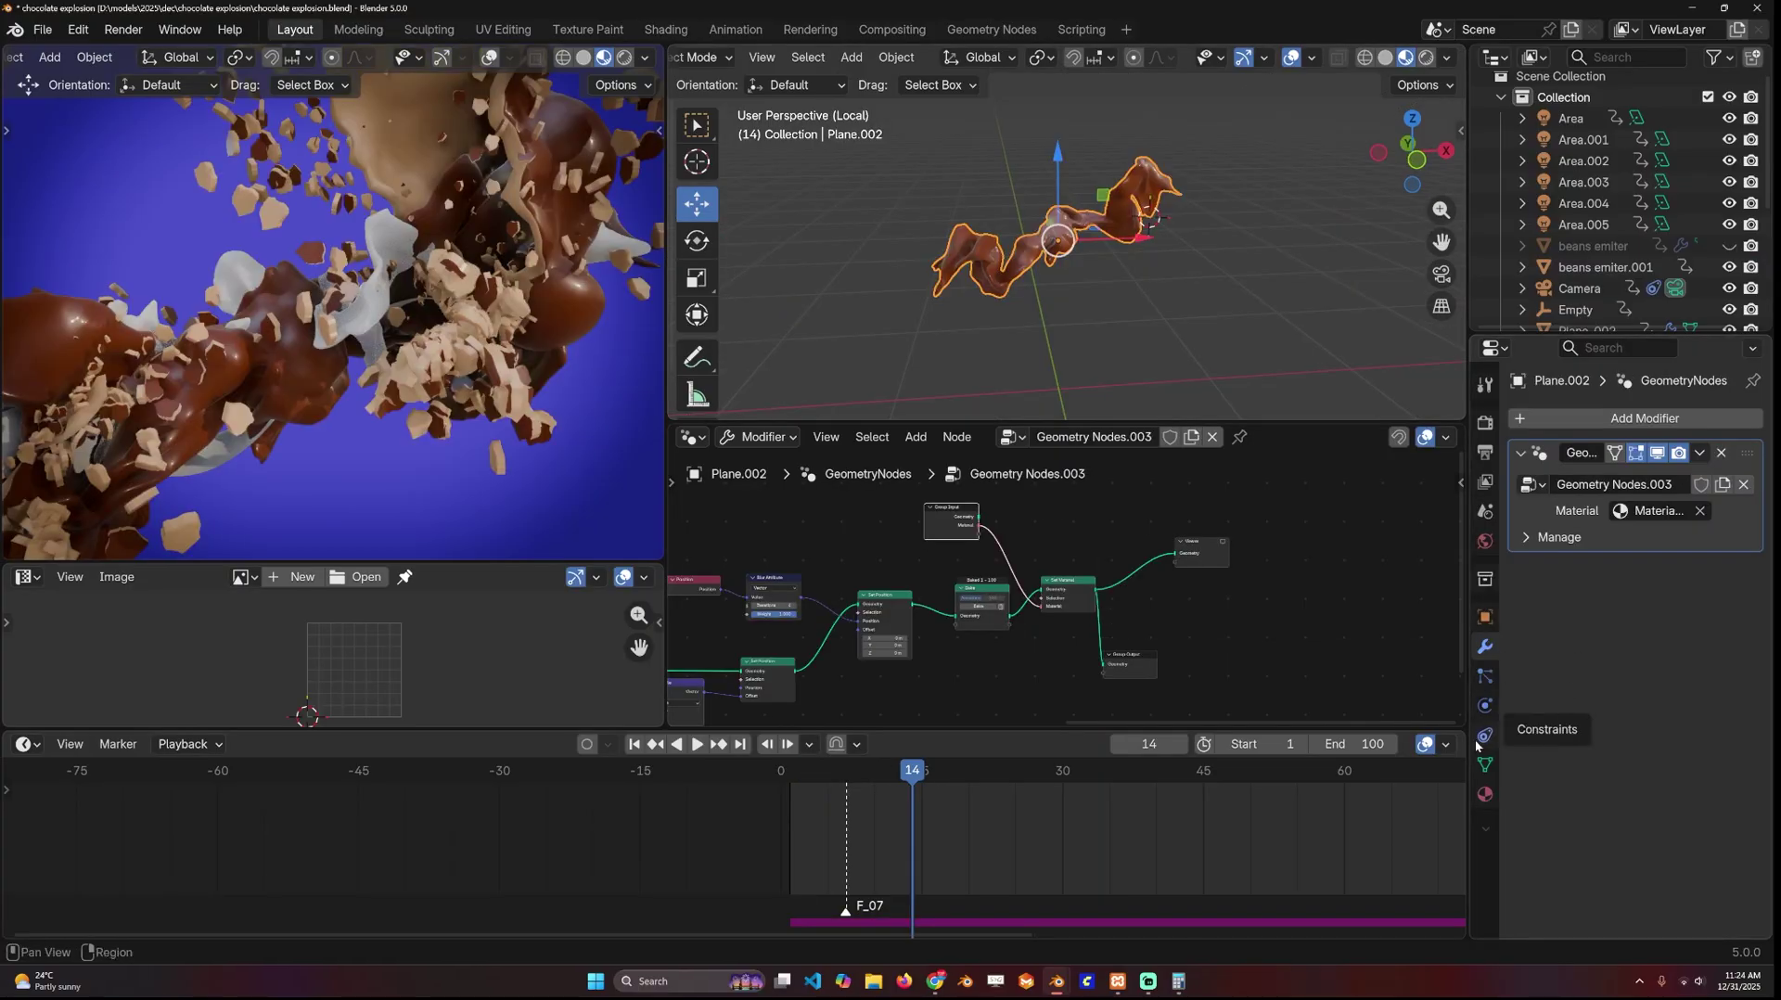
# - Show the liquid domain's physics settings, scrub across its Time Scale keyframes to frame 12, and view the rendered animation
pyautogui.click(1483, 710)
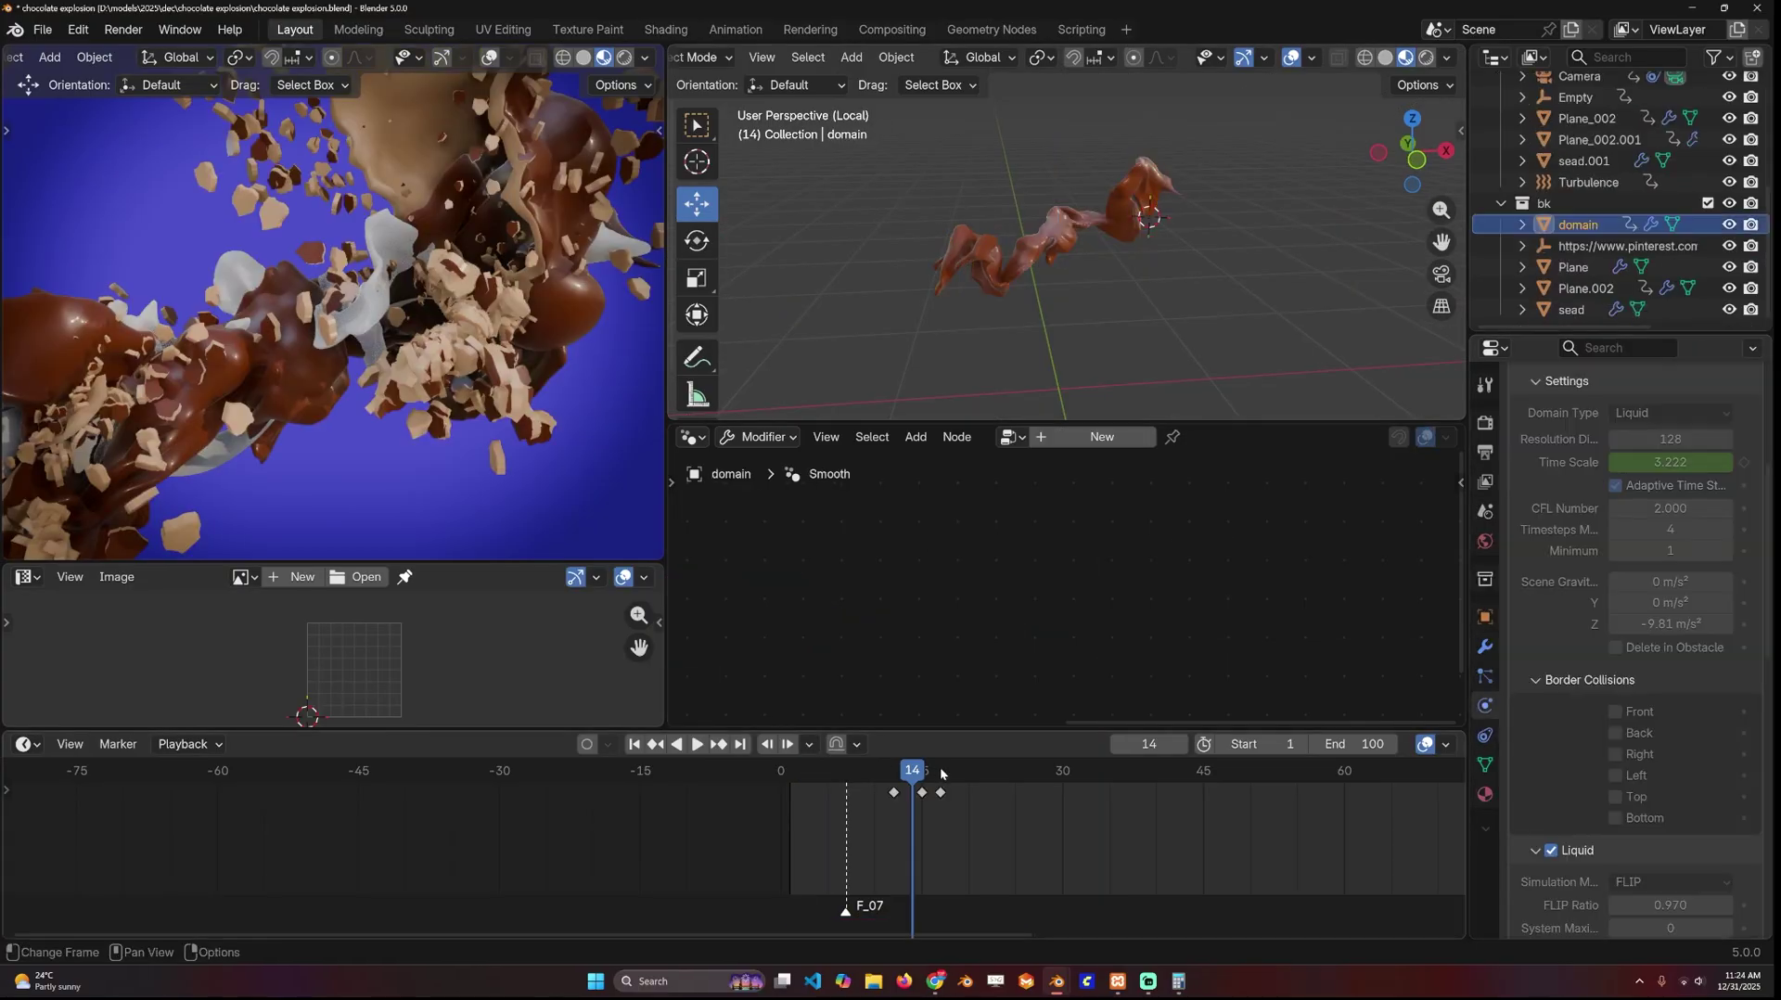
pyautogui.moveTo(926, 774); pyautogui.dragTo(877, 778)
pyautogui.click(171, 157)
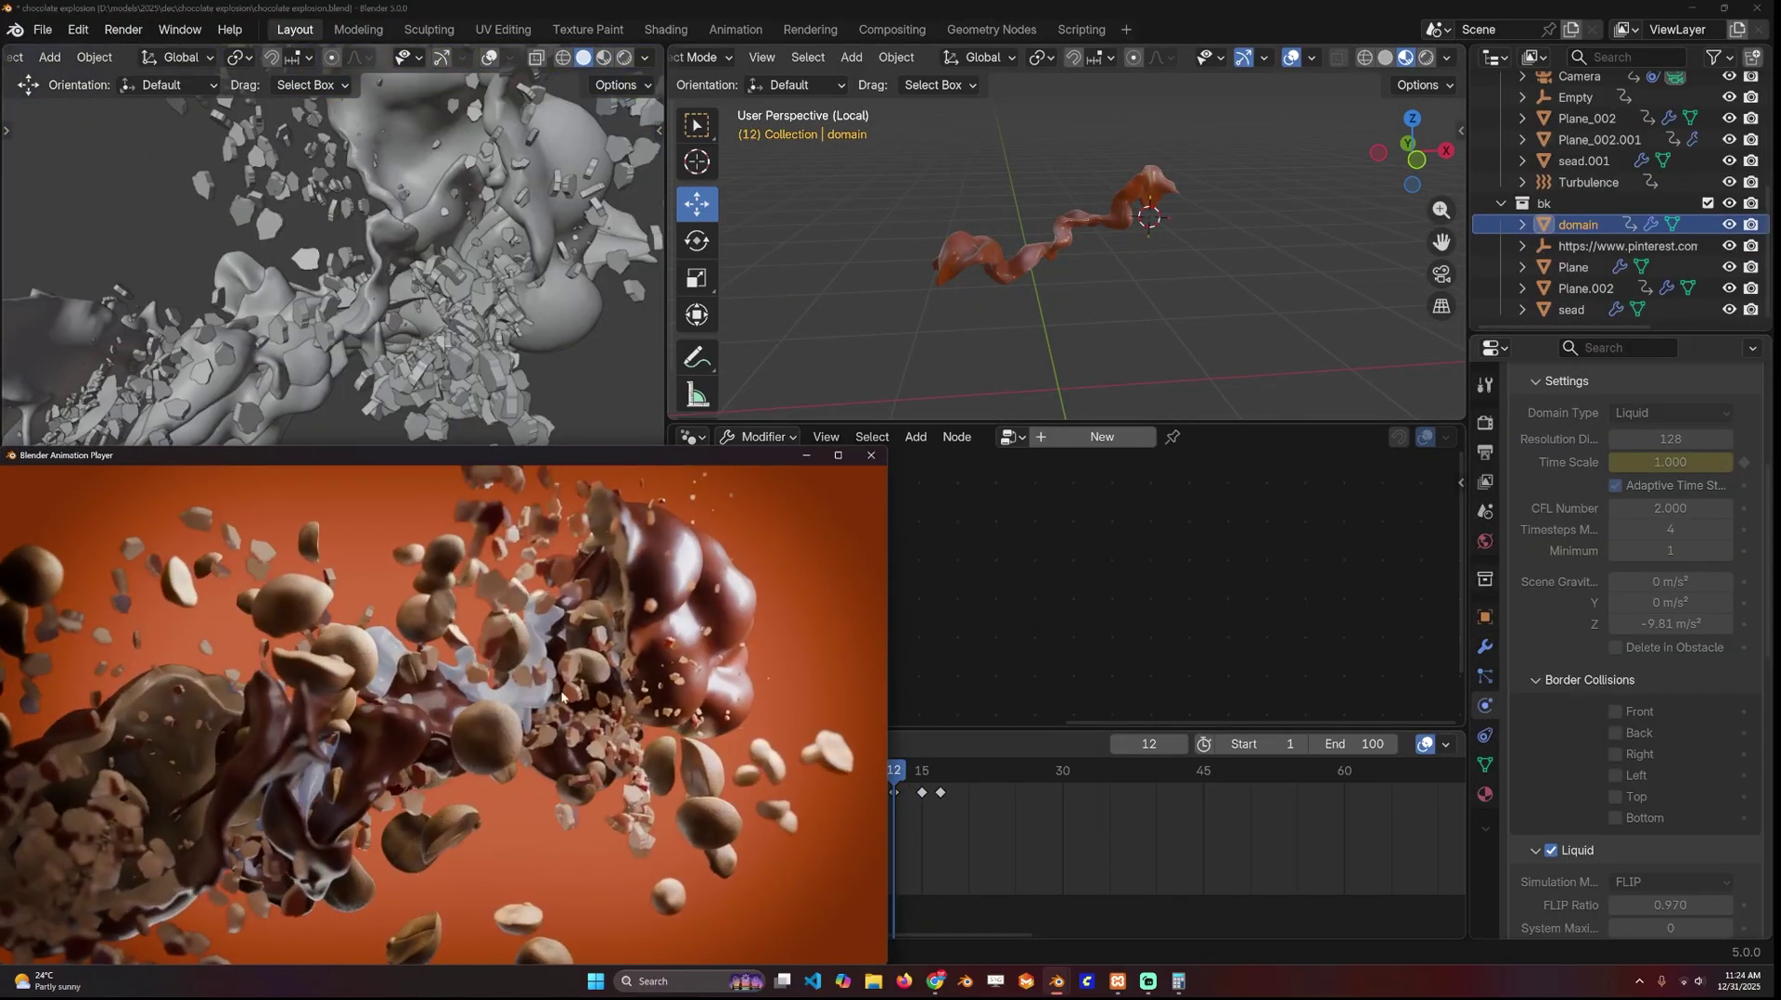
# - Close the rendered animation, check the liquid domain's Time Scale keyframes at frames 15 and 17, and replay the simulation
pyautogui.click(871, 455)
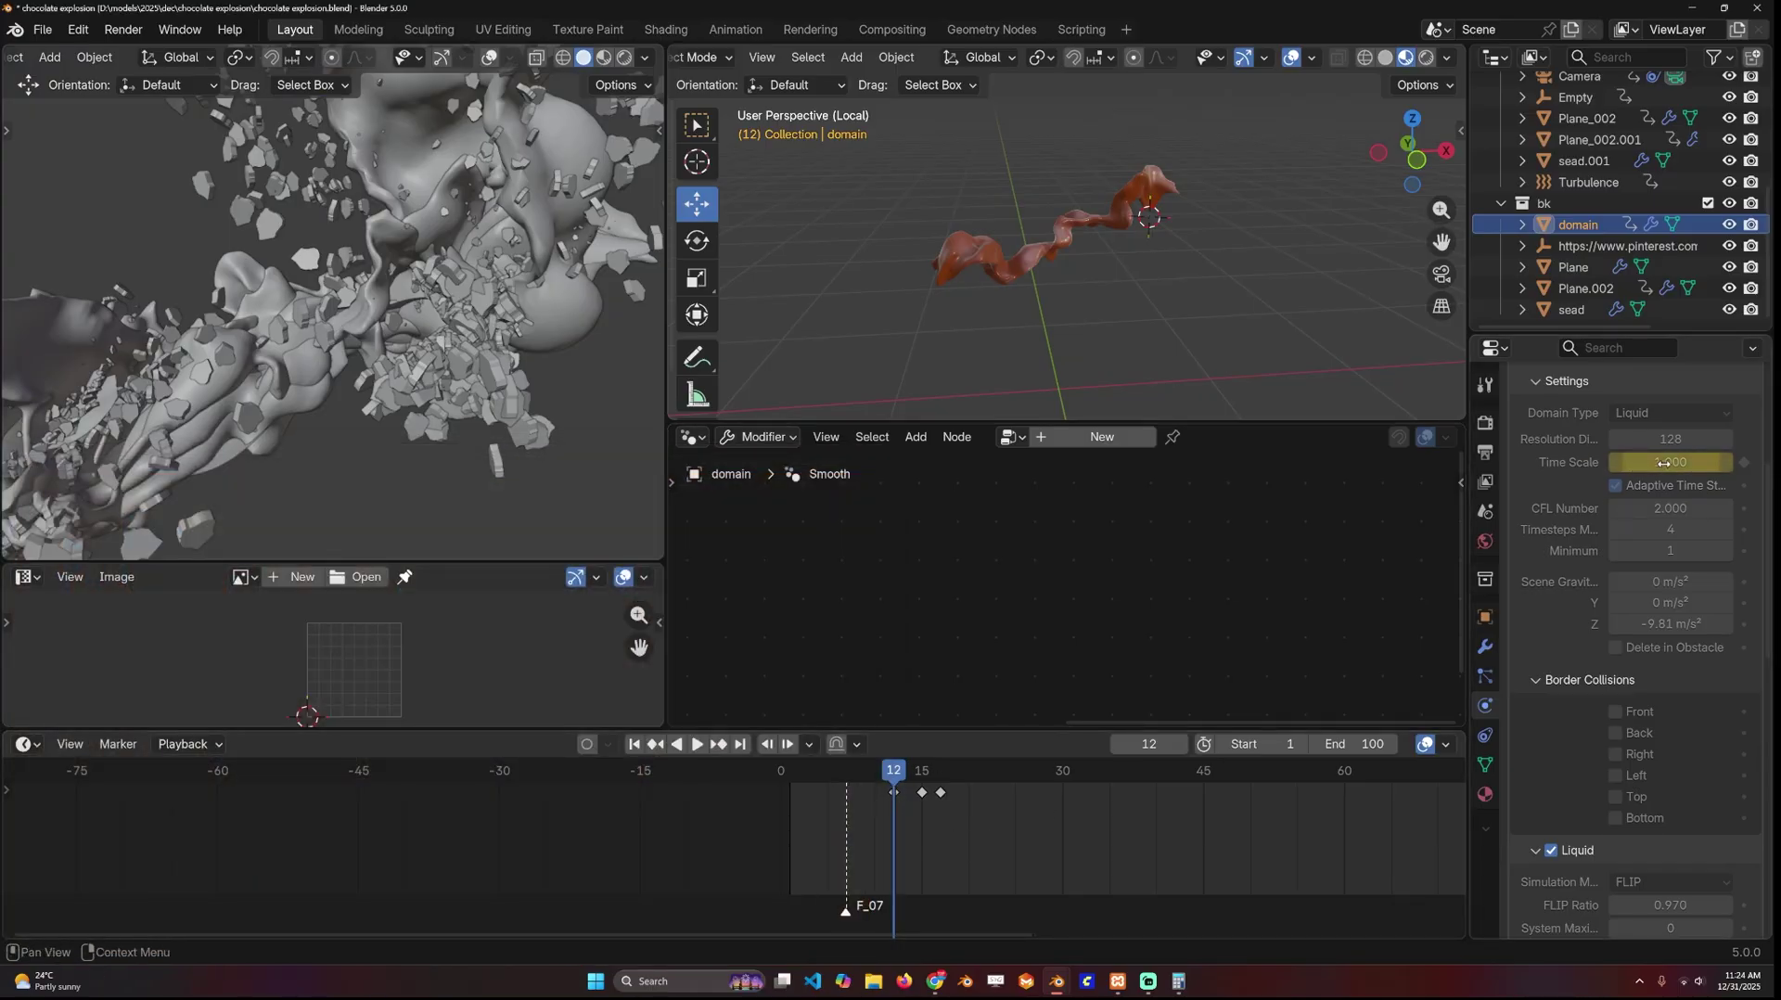
pyautogui.moveTo(900, 779); pyautogui.dragTo(925, 778)
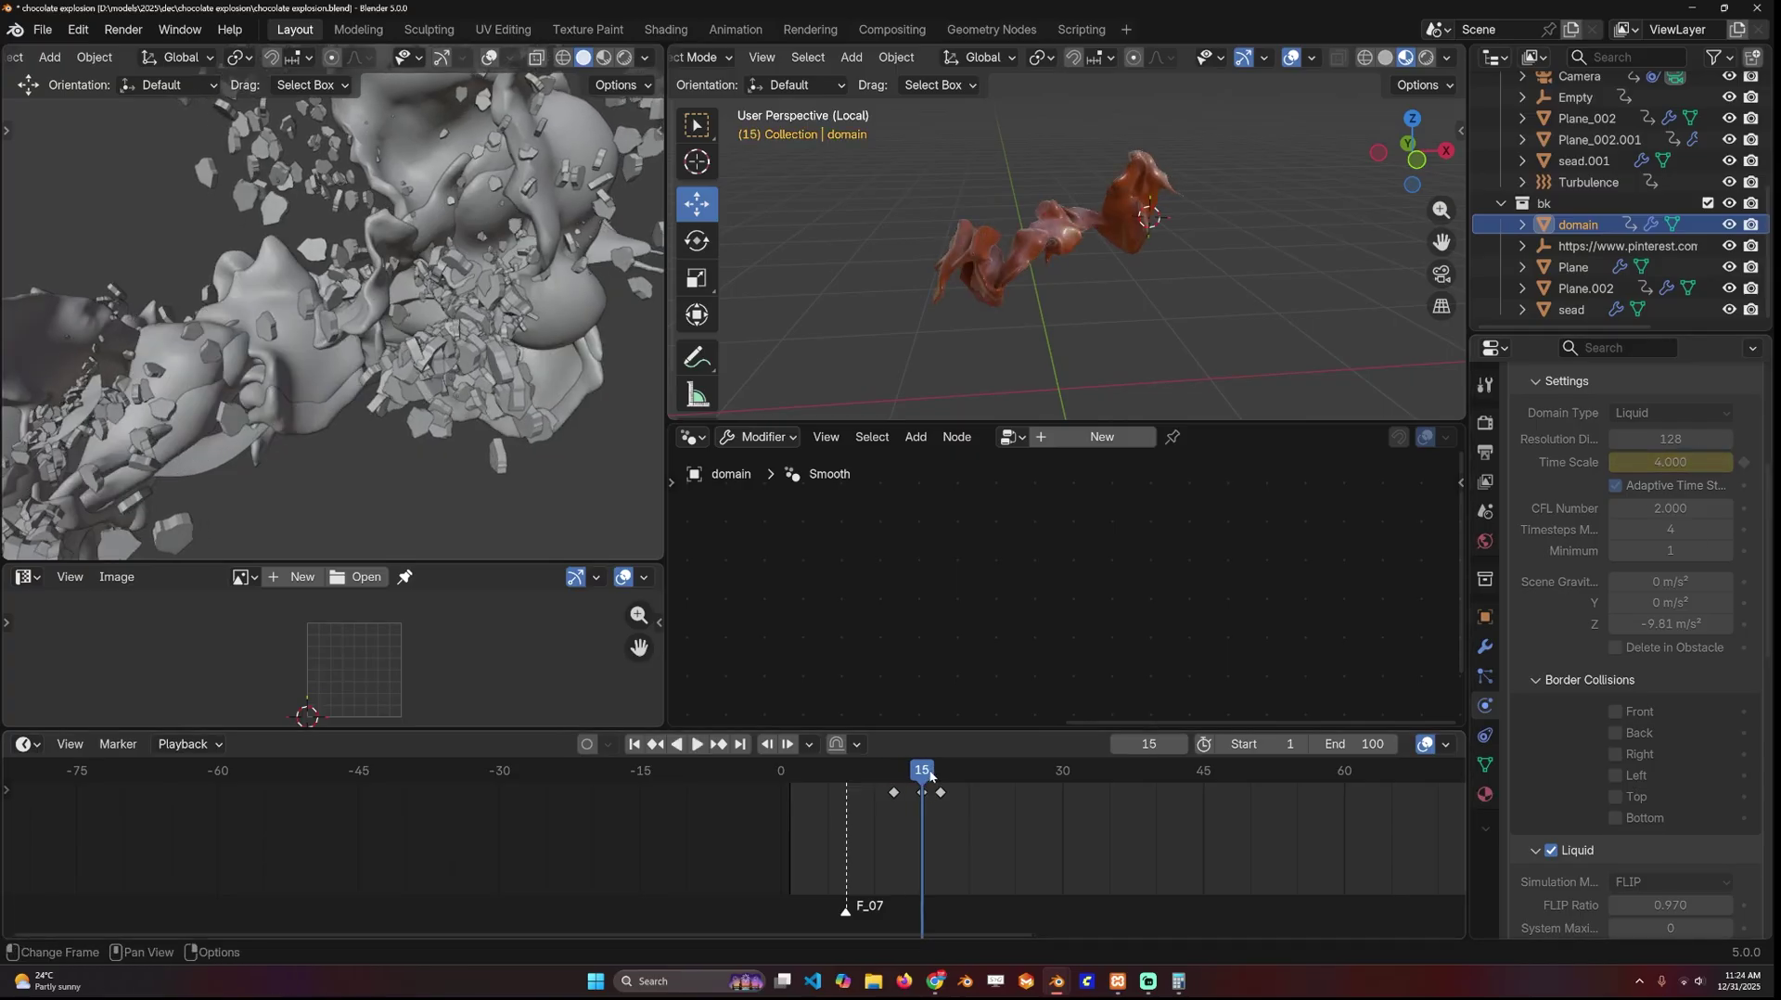
pyautogui.moveTo(932, 776); pyautogui.dragTo(940, 776)
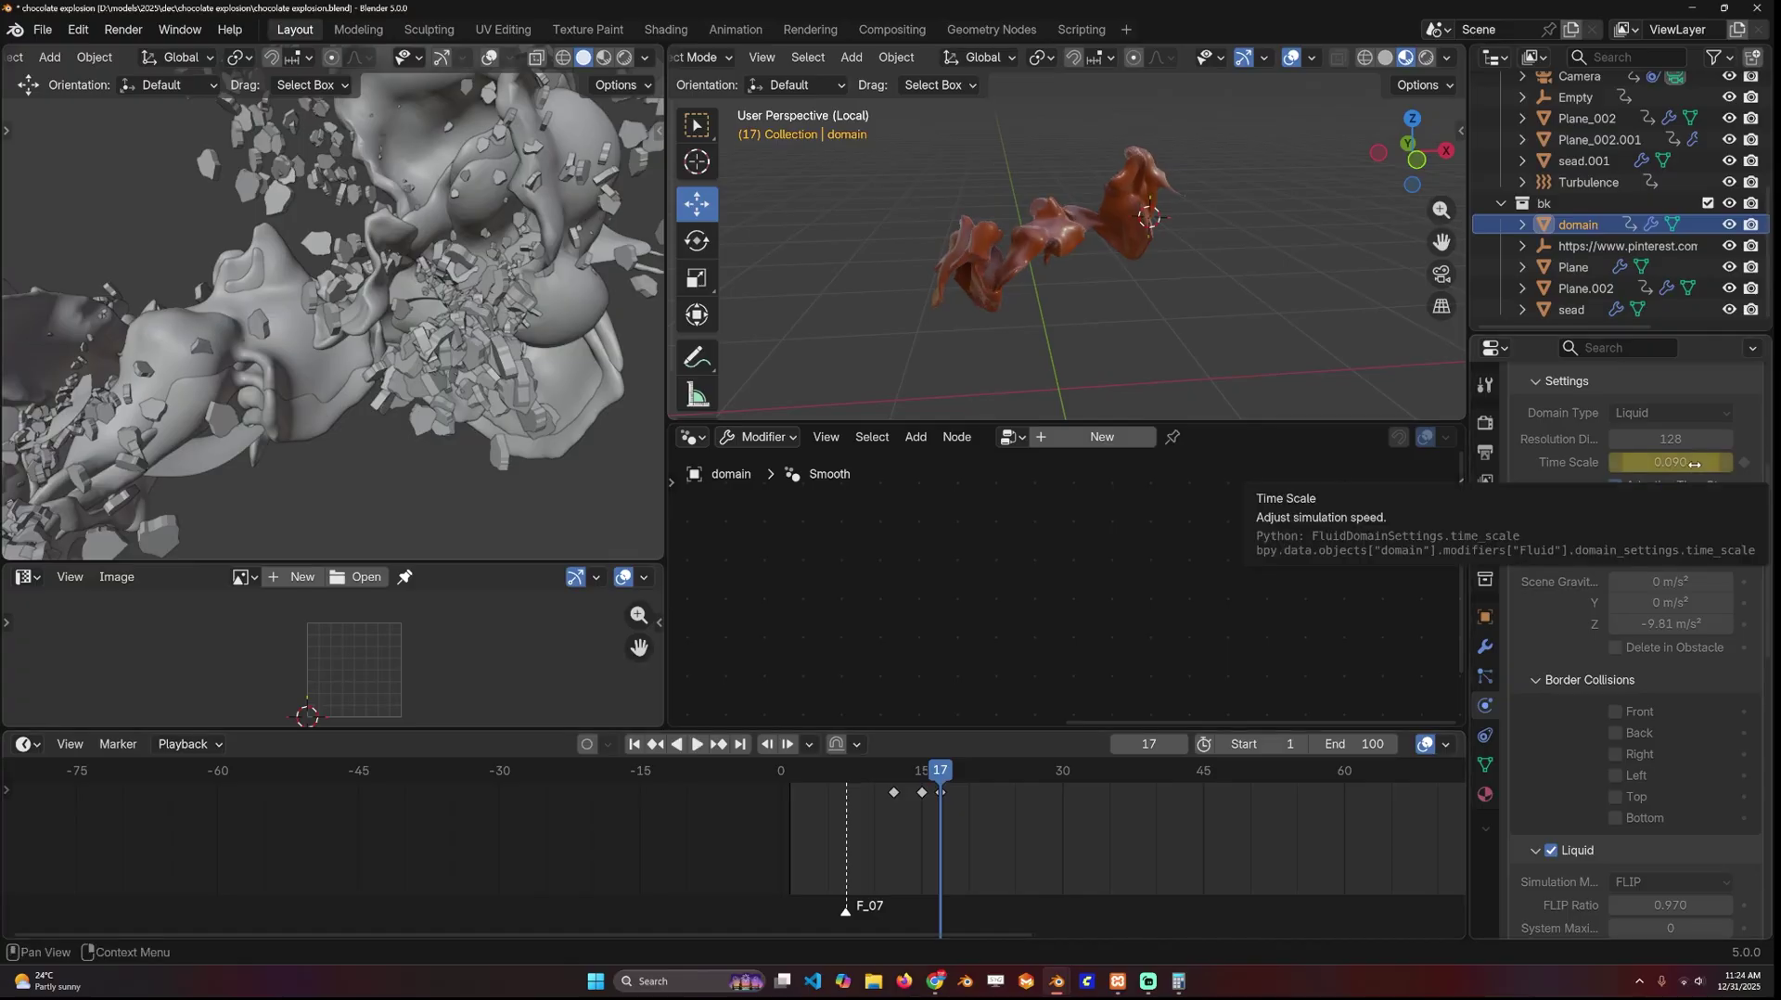
pyautogui.press('space')
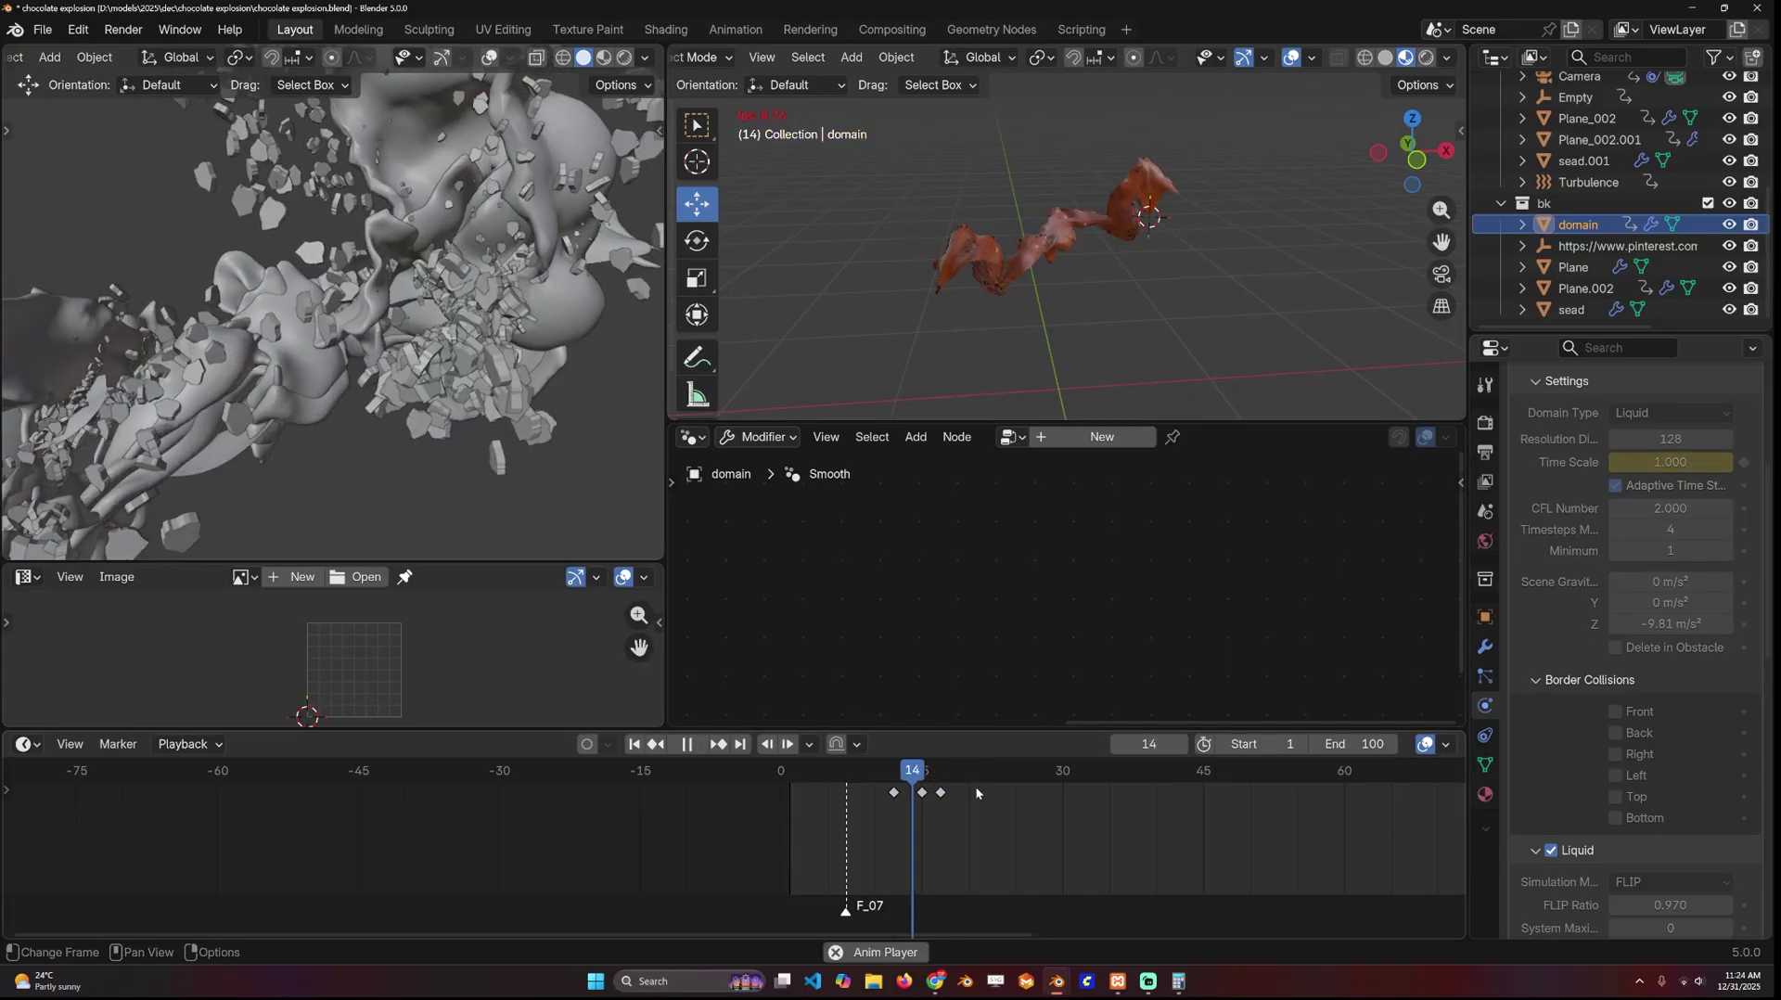
pyautogui.press('space')
pyautogui.hotkey('shift', 'Left')
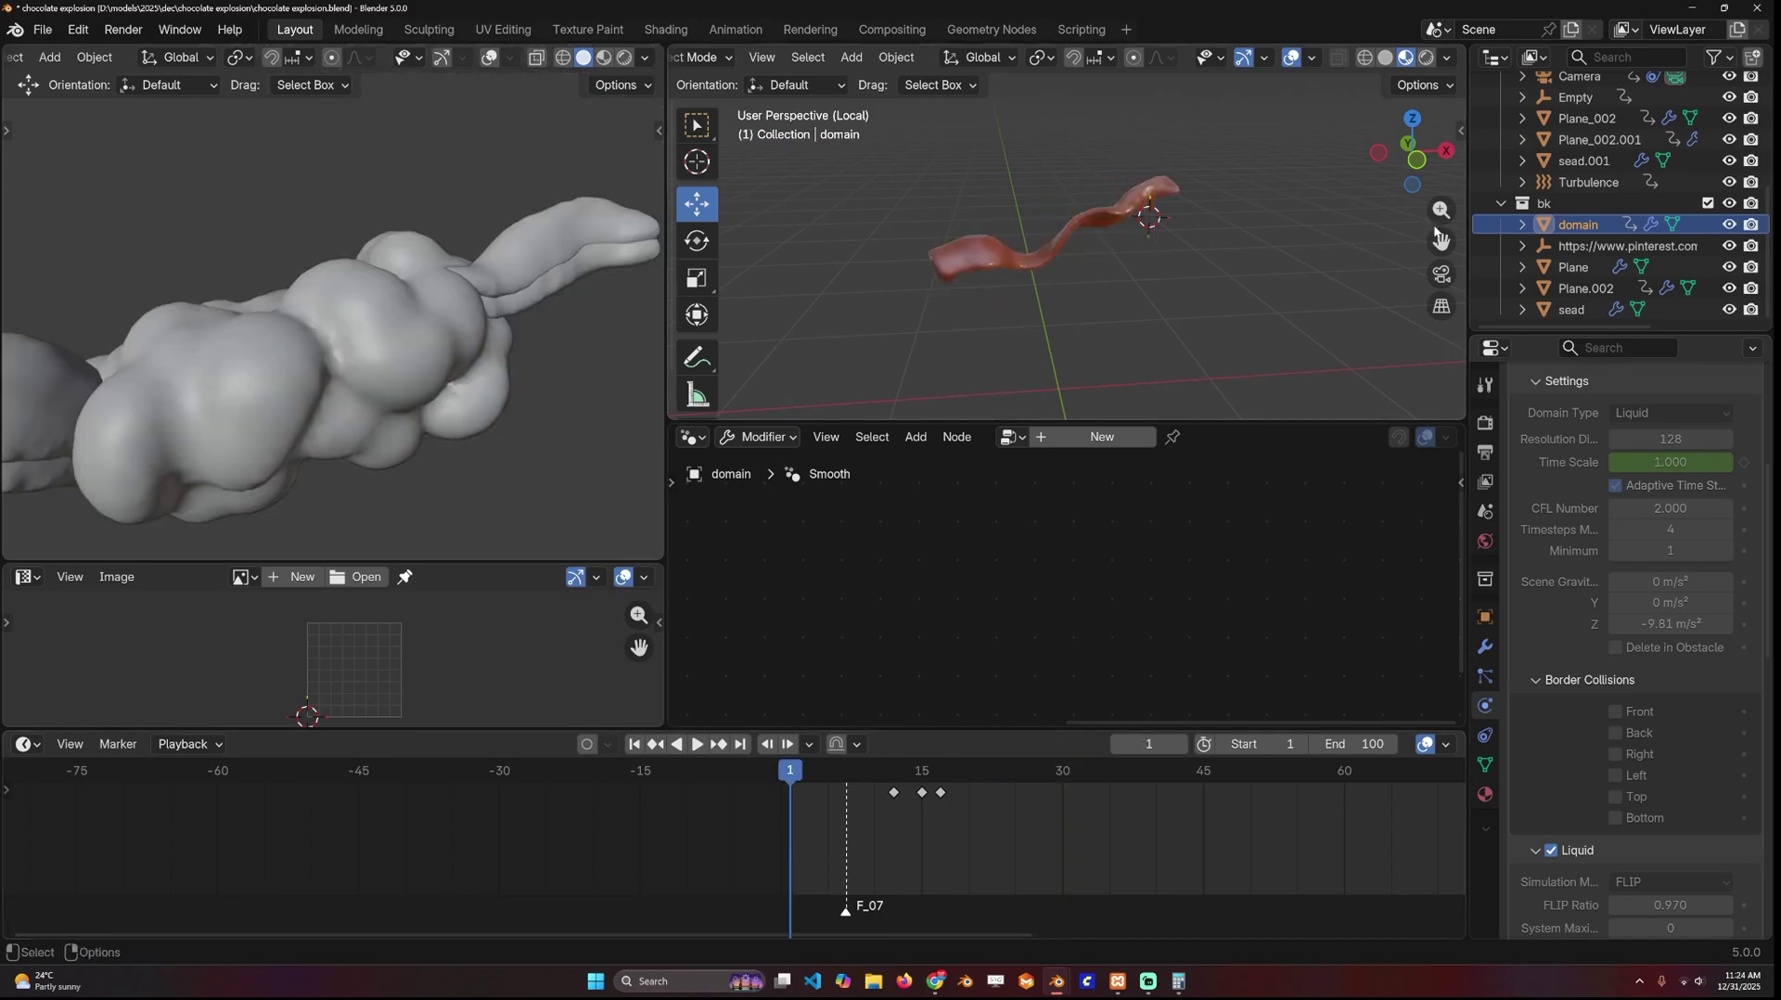
# - Select the Plane fluid source and examine its twisted strip shape and its liquid Flow settings, including Is Planar
pyautogui.scroll(6, 1617, 182)
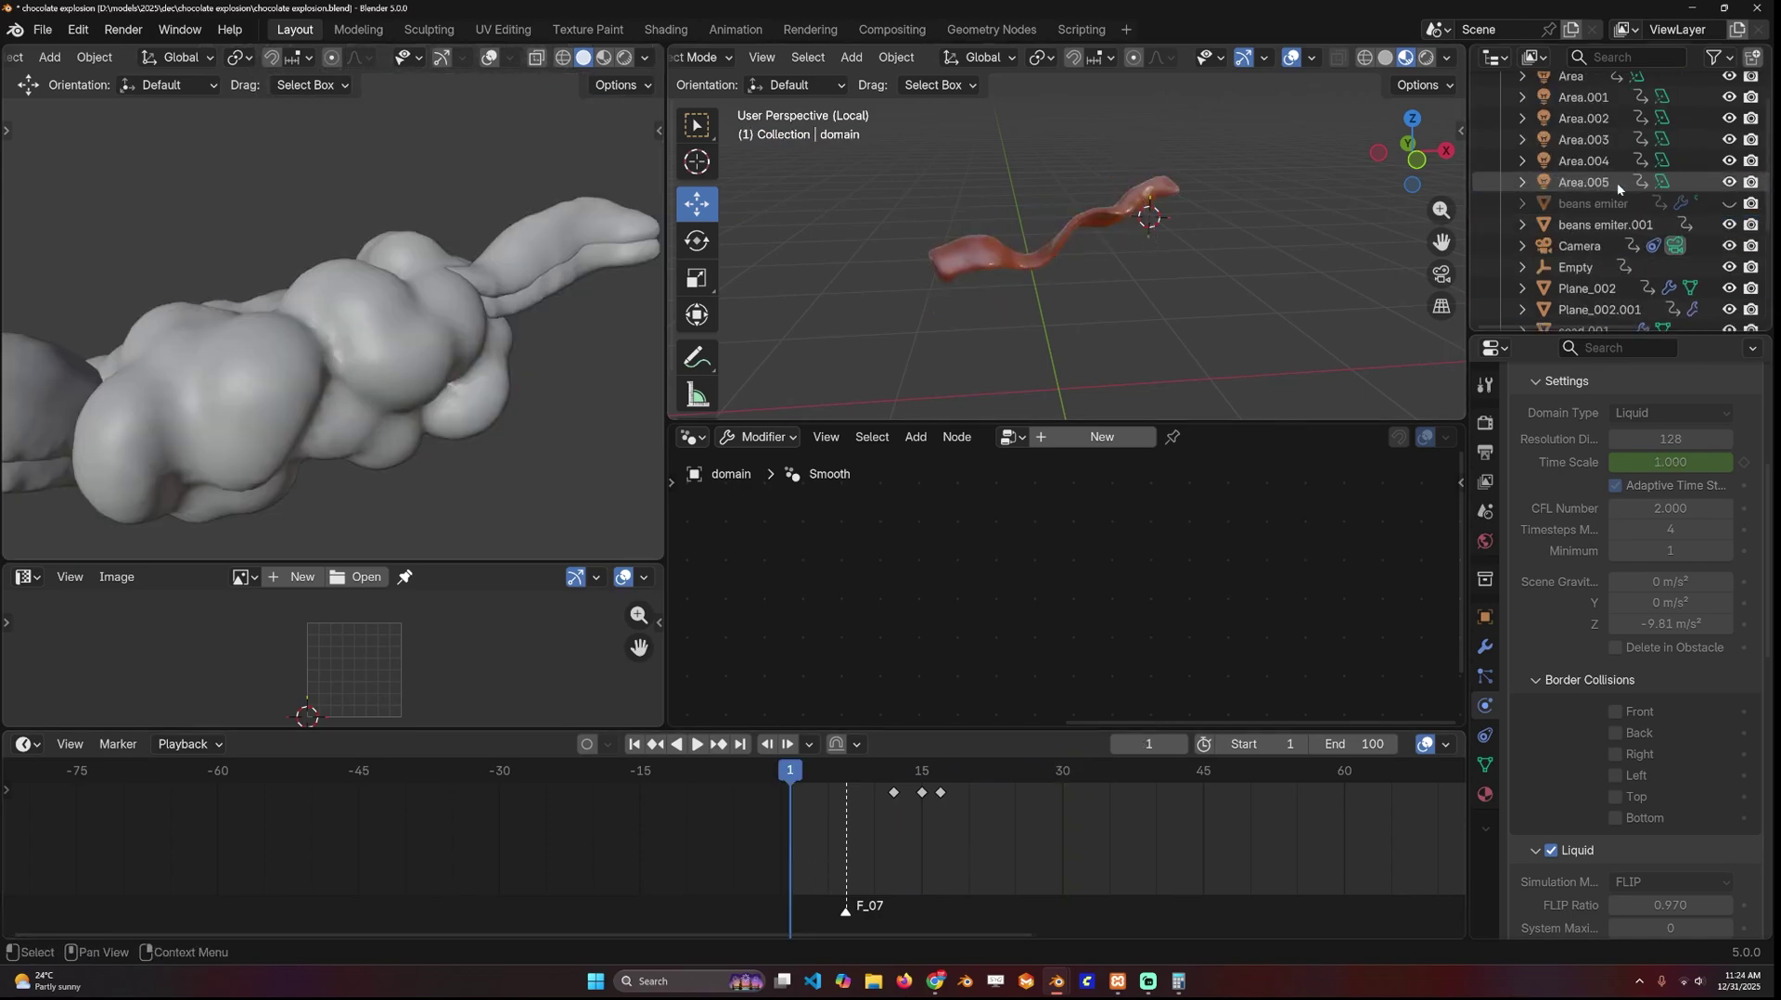
pyautogui.scroll(-5, 1617, 190)
pyautogui.scroll(-1, 1617, 196)
pyautogui.click(1596, 289)
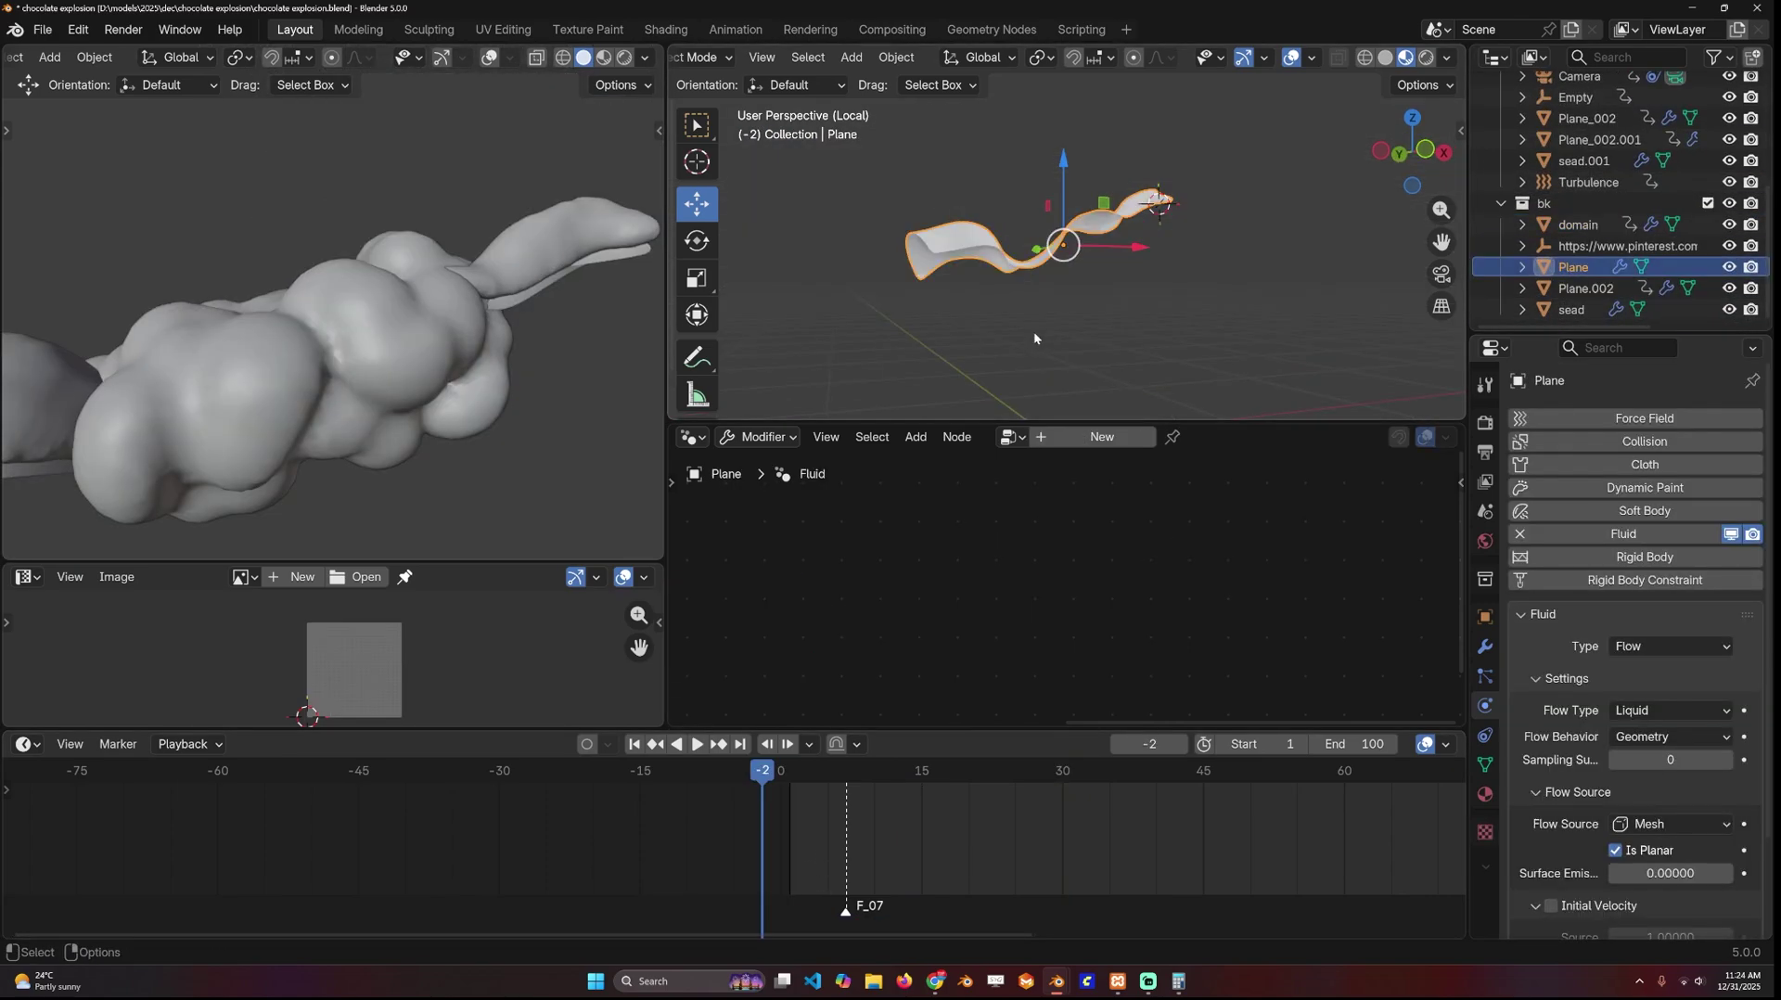
pyautogui.moveTo(1038, 339); pyautogui.dragTo(999, 69, button='middle')
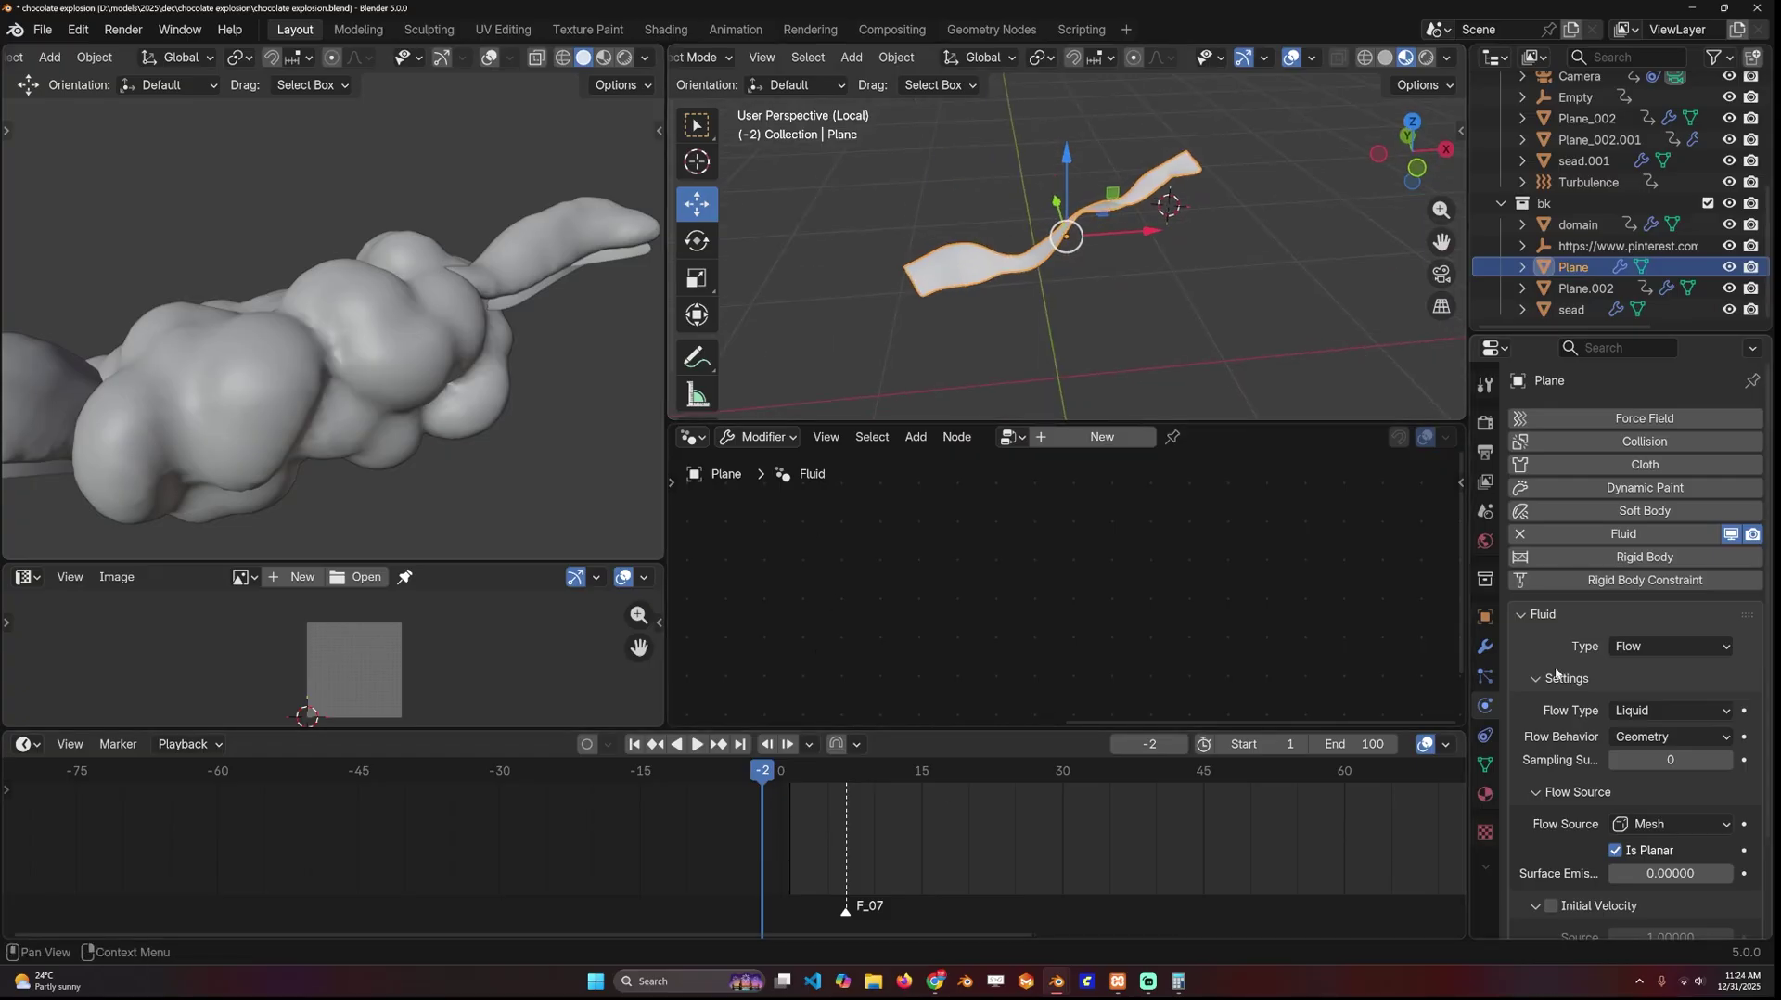
pyautogui.moveTo(996, 221); pyautogui.dragTo(1119, 262, button='middle')
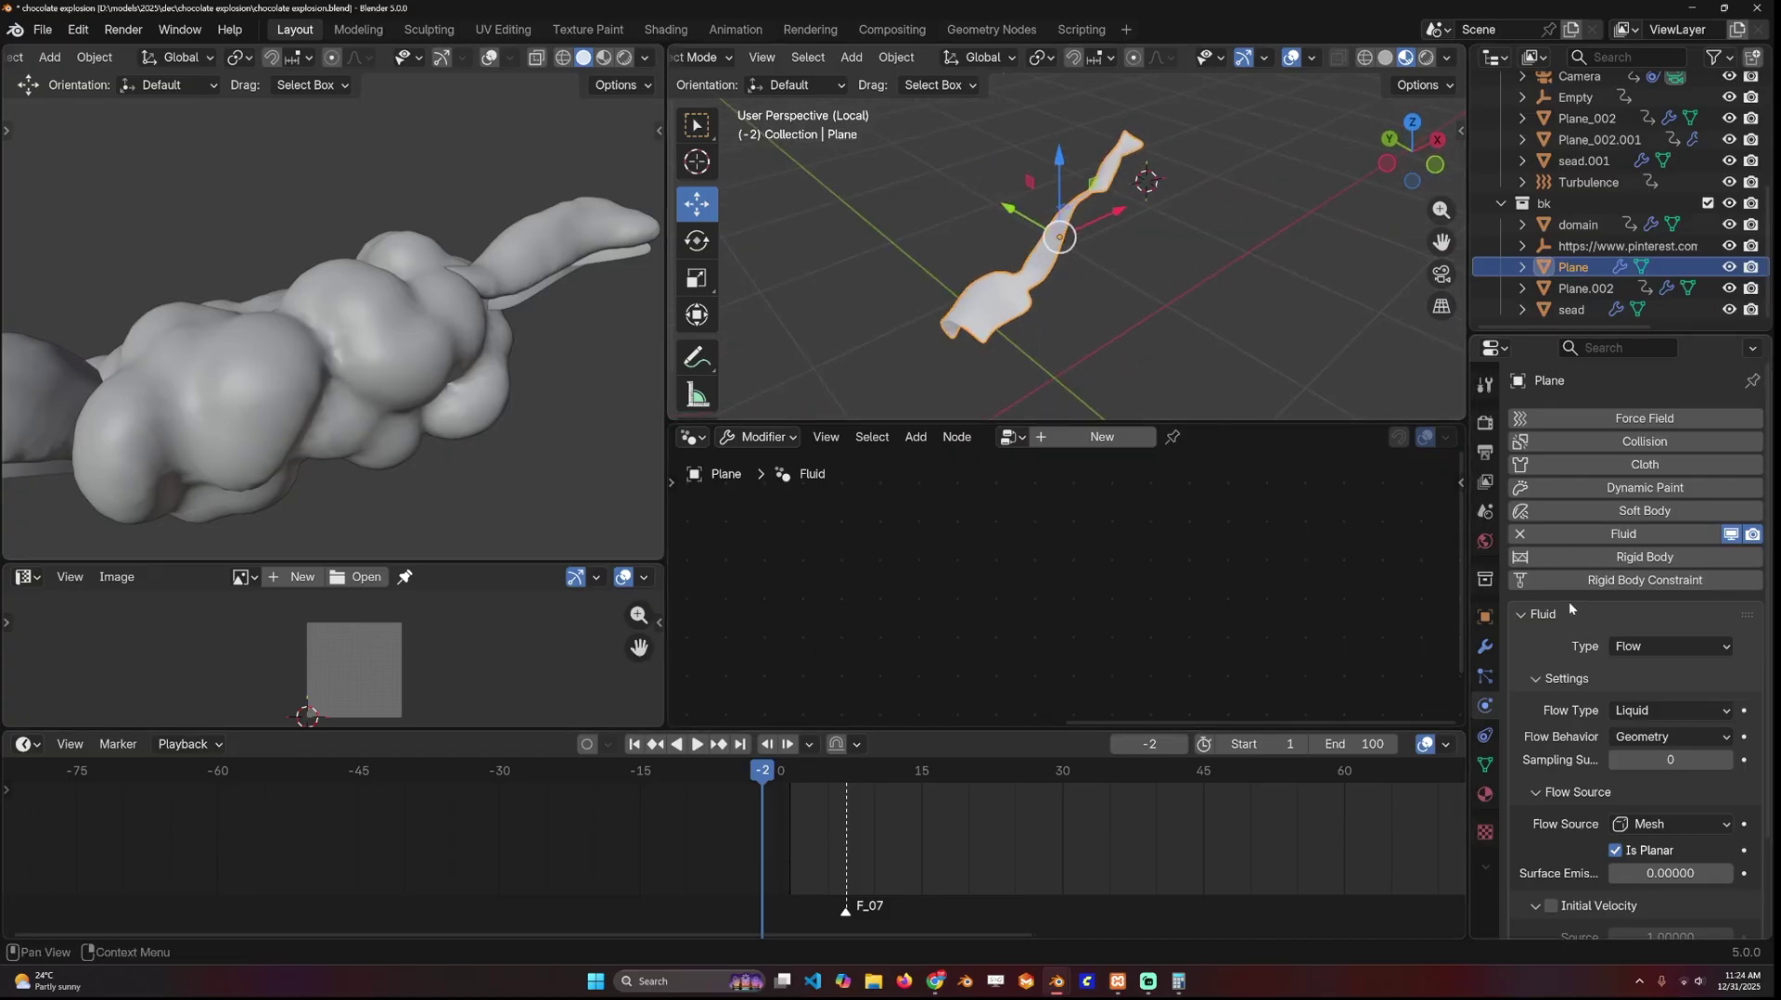
pyautogui.scroll(-1, 1550, 604)
pyautogui.scroll(-2, 1633, 677)
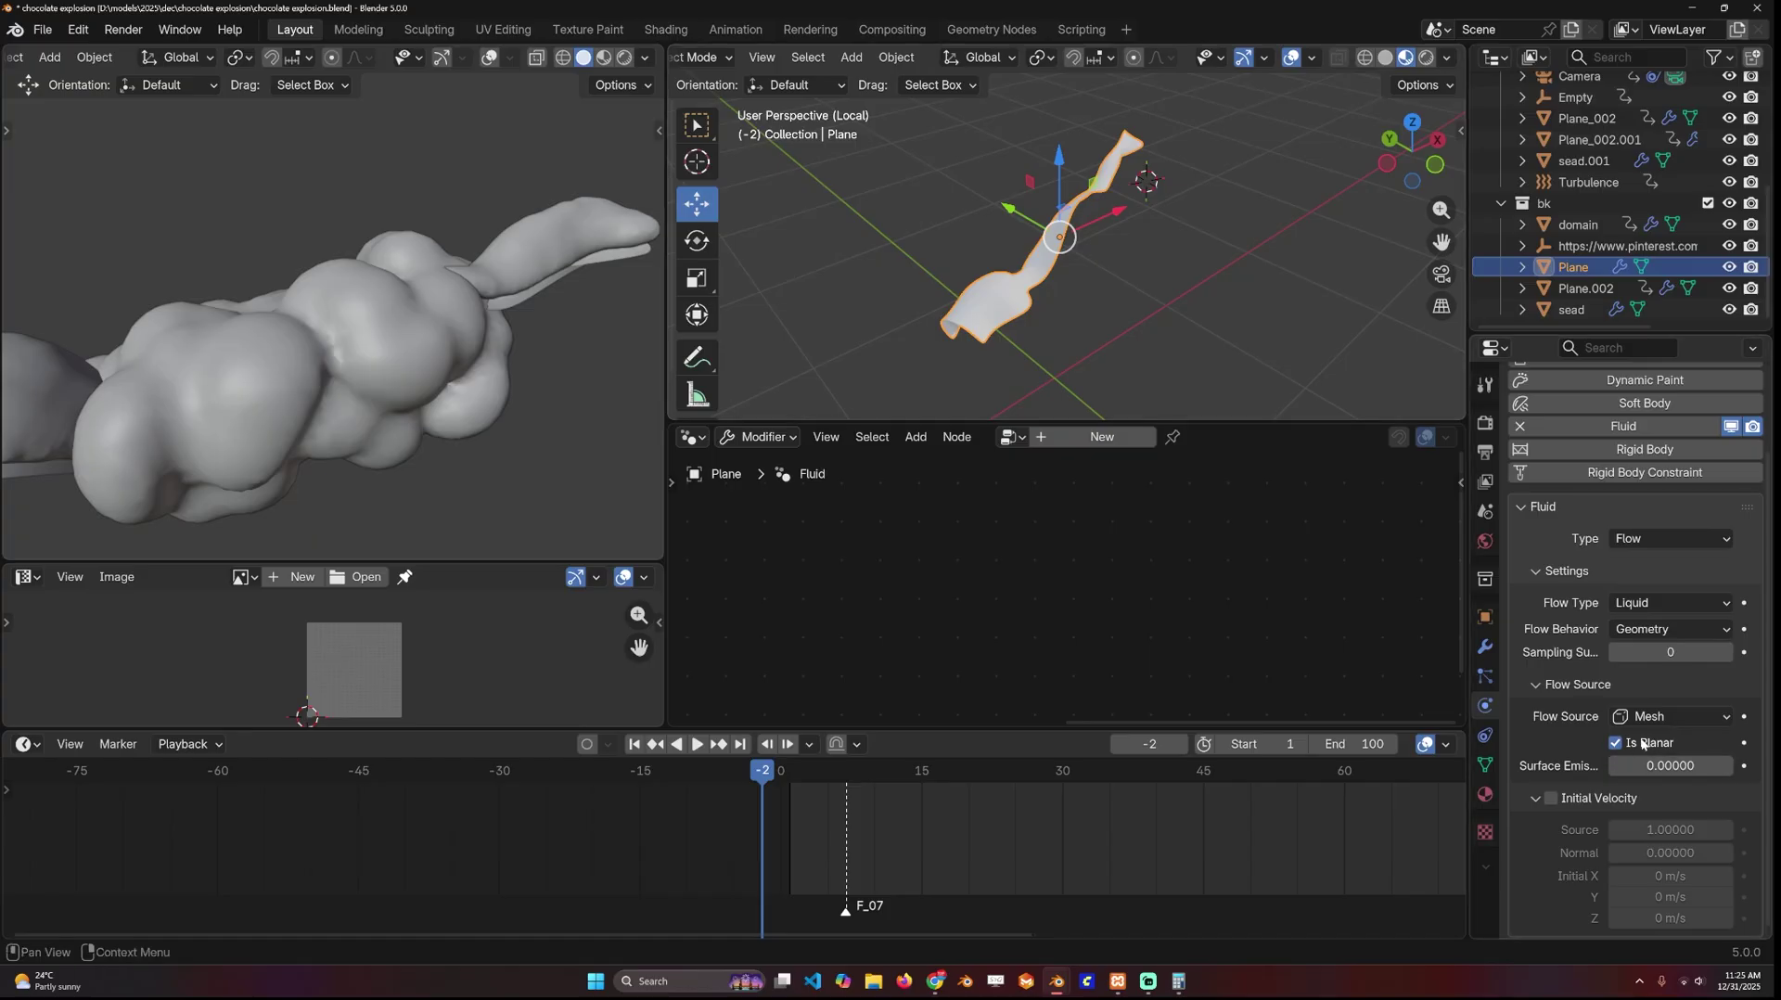
# - Switch the isolated view to Solid shading and examine the twisted planar strip up close
pyautogui.scroll(2, 1263, 339)
pyautogui.moveTo(1263, 340)
pyautogui.mouseDown(button='middle')
pyautogui.moveTo(1167, 214)
pyautogui.moveTo(1148, 260)
pyautogui.moveTo(1184, 239)
pyautogui.mouseUp(button='middle')
pyautogui.press('z')
pyautogui.scroll(3, 1148, 261)
pyautogui.scroll(-3, 1184, 239)
# - Select the domain, review its liquid, diffusion, viscosity and cache settings, and return to the full scene
pyautogui.click(1597, 229)
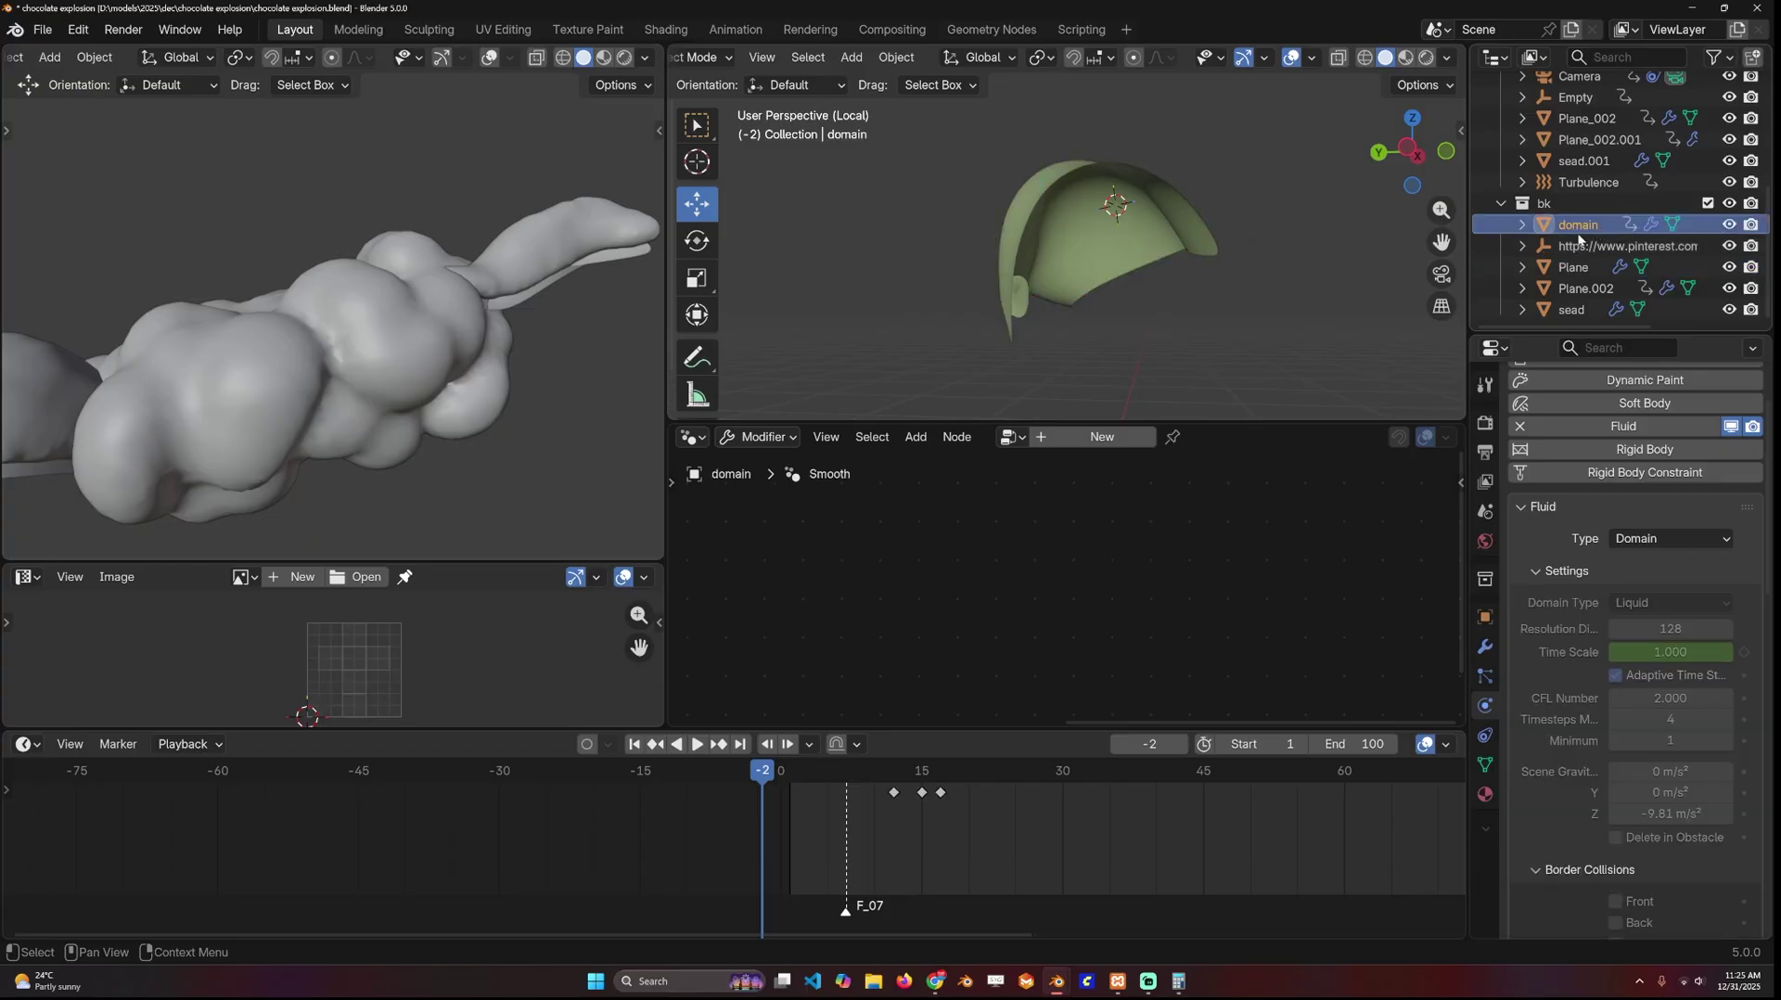
pyautogui.moveTo(1268, 285); pyautogui.dragTo(1113, 313, button='middle')
pyautogui.scroll(-12, 1553, 603)
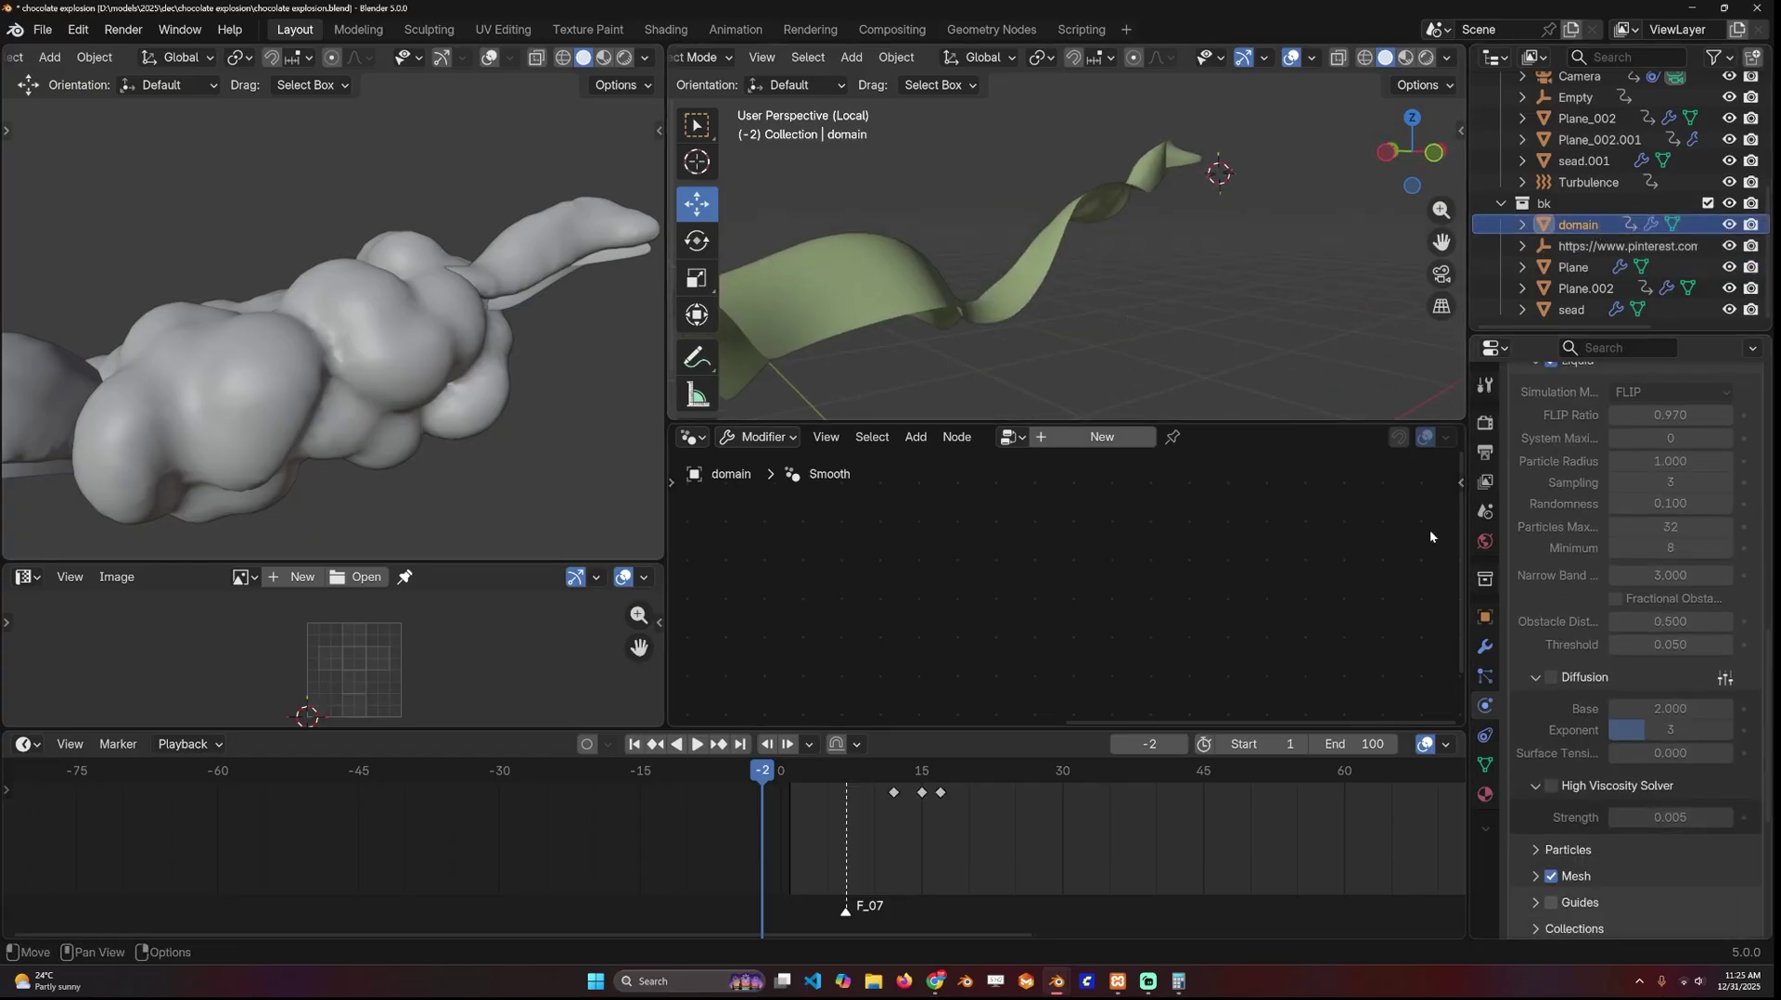
pyautogui.scroll(-10, 1595, 551)
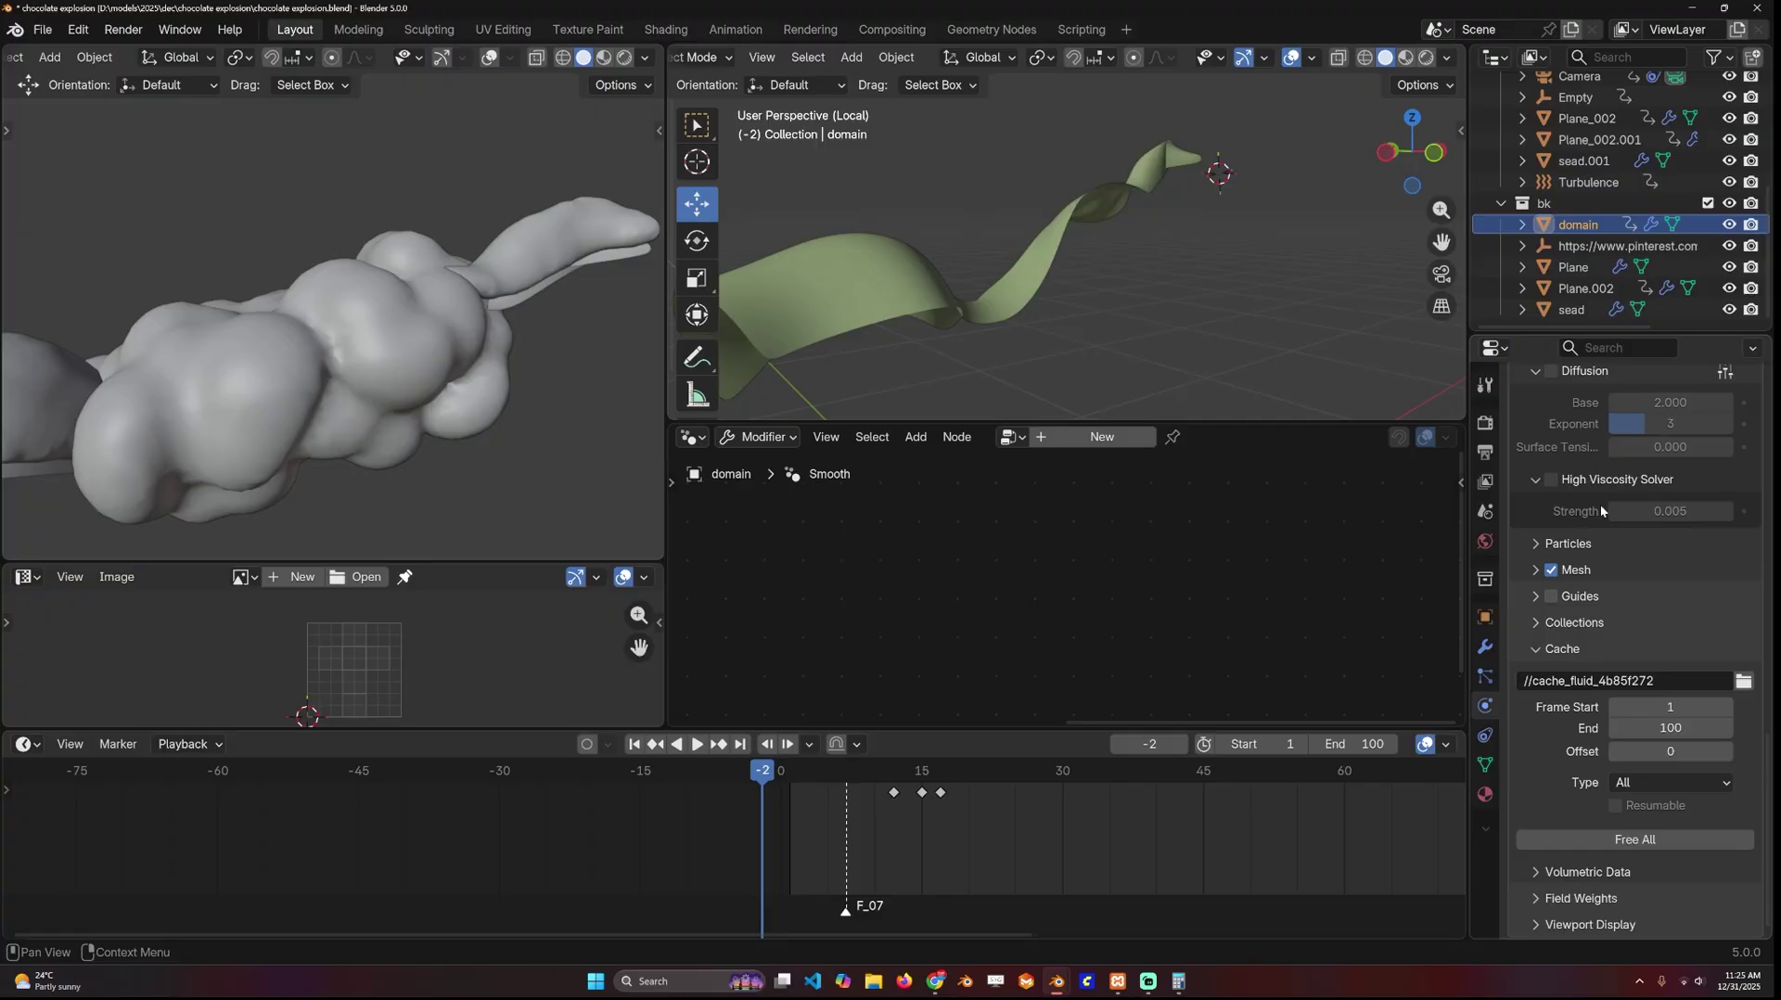
pyautogui.scroll(6, 1600, 510)
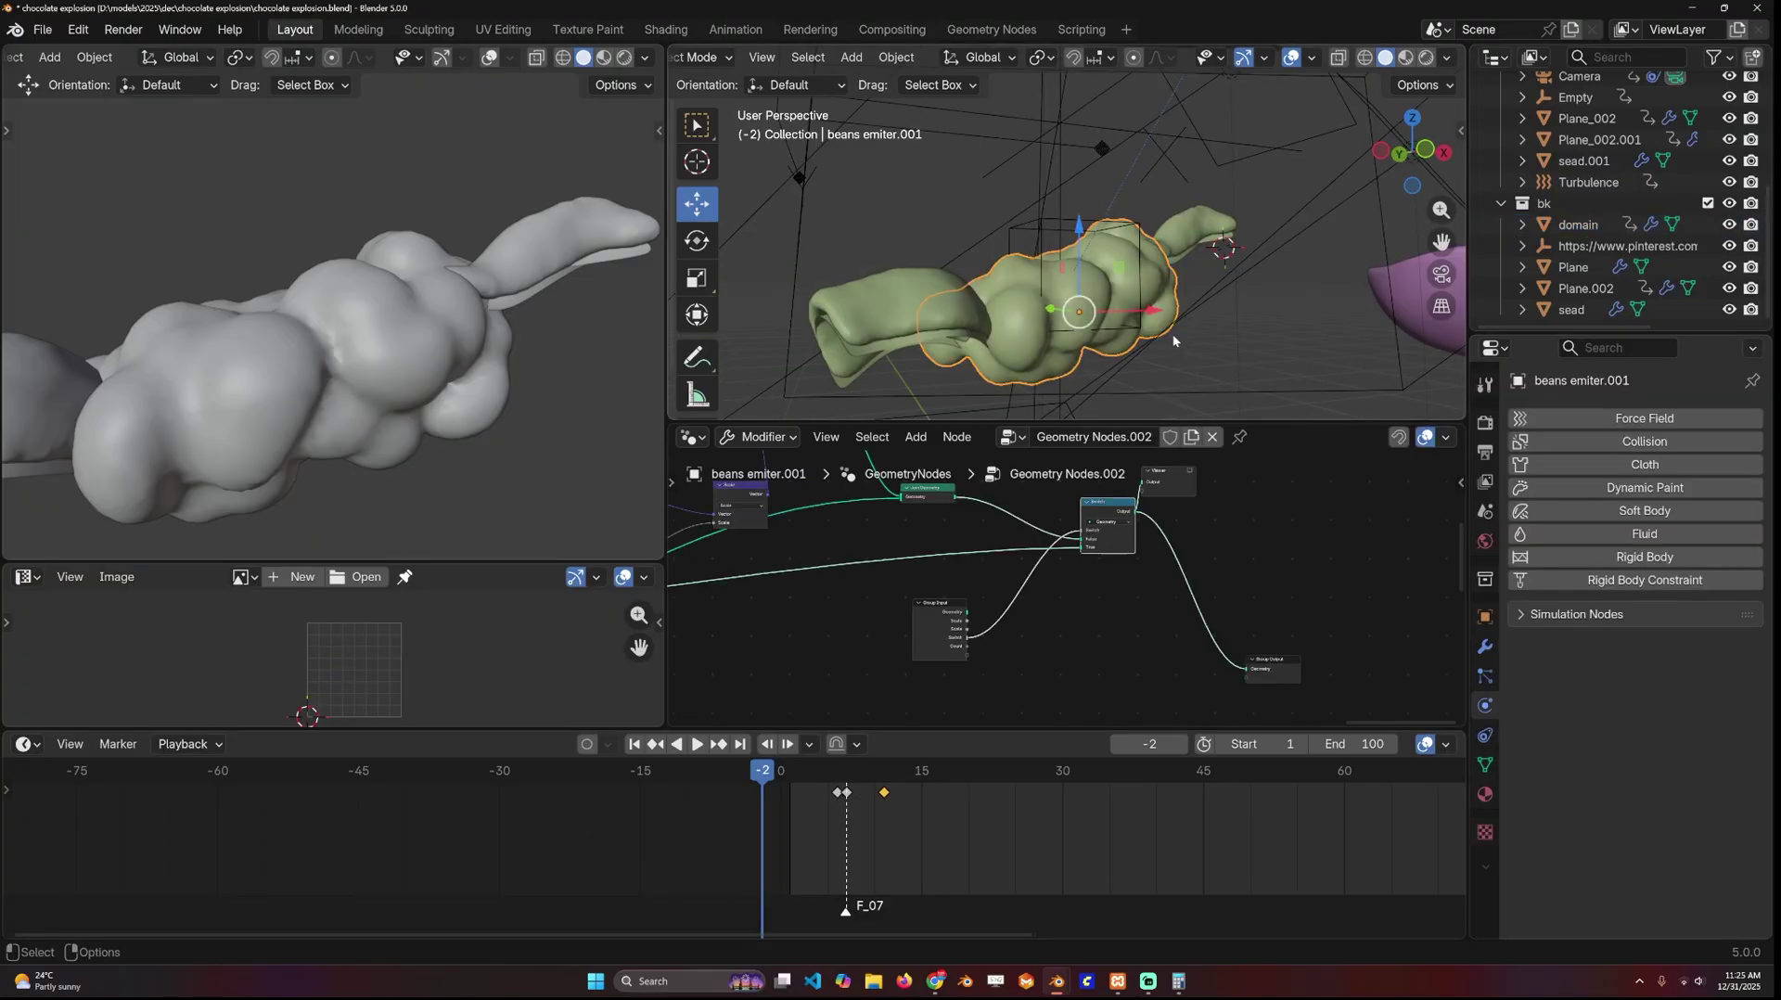
# - Scrub the full scene to frame 14 and select the fluid strand Plane.002
pyautogui.scroll(-5, 1221, 239)
pyautogui.moveTo(1221, 232); pyautogui.dragTo(1100, 209, button='middle')
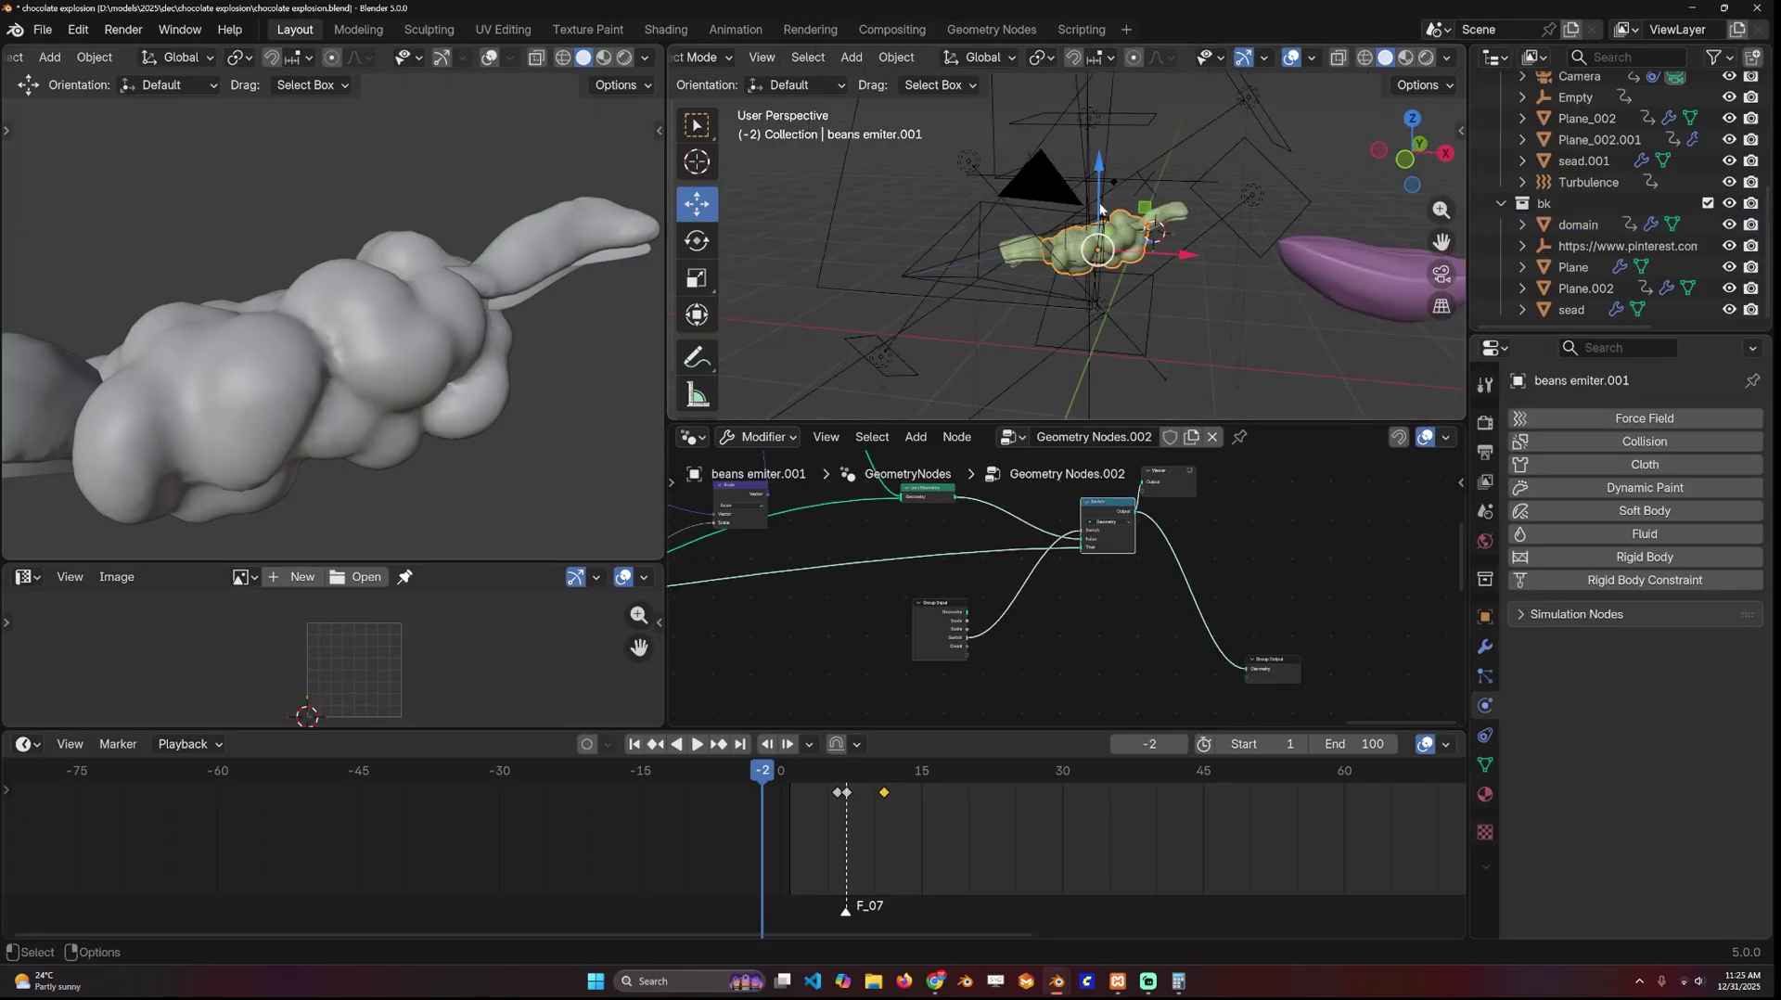
pyautogui.click(1593, 182)
pyautogui.moveTo(772, 782); pyautogui.dragTo(914, 772)
pyautogui.click(1181, 210)
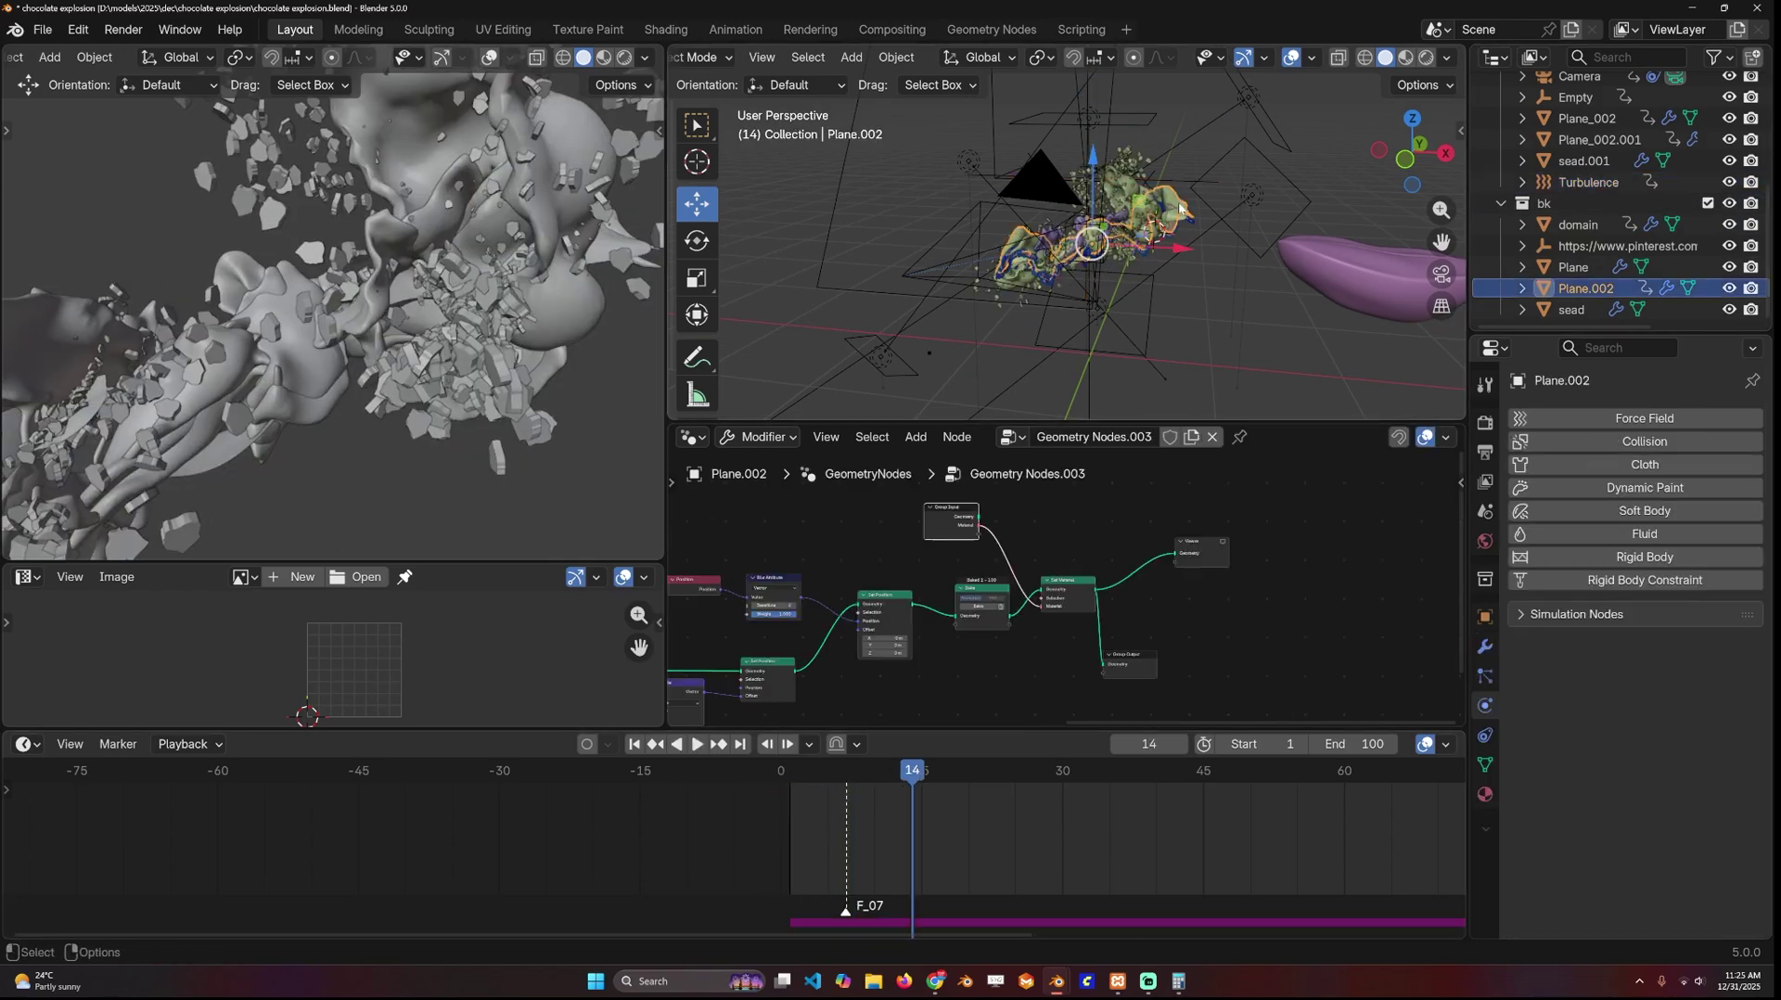
# - Select the domain and expand its Field Weights to check the gravity weight
pyautogui.click(1577, 224)
pyautogui.scroll(-5, 1620, 820)
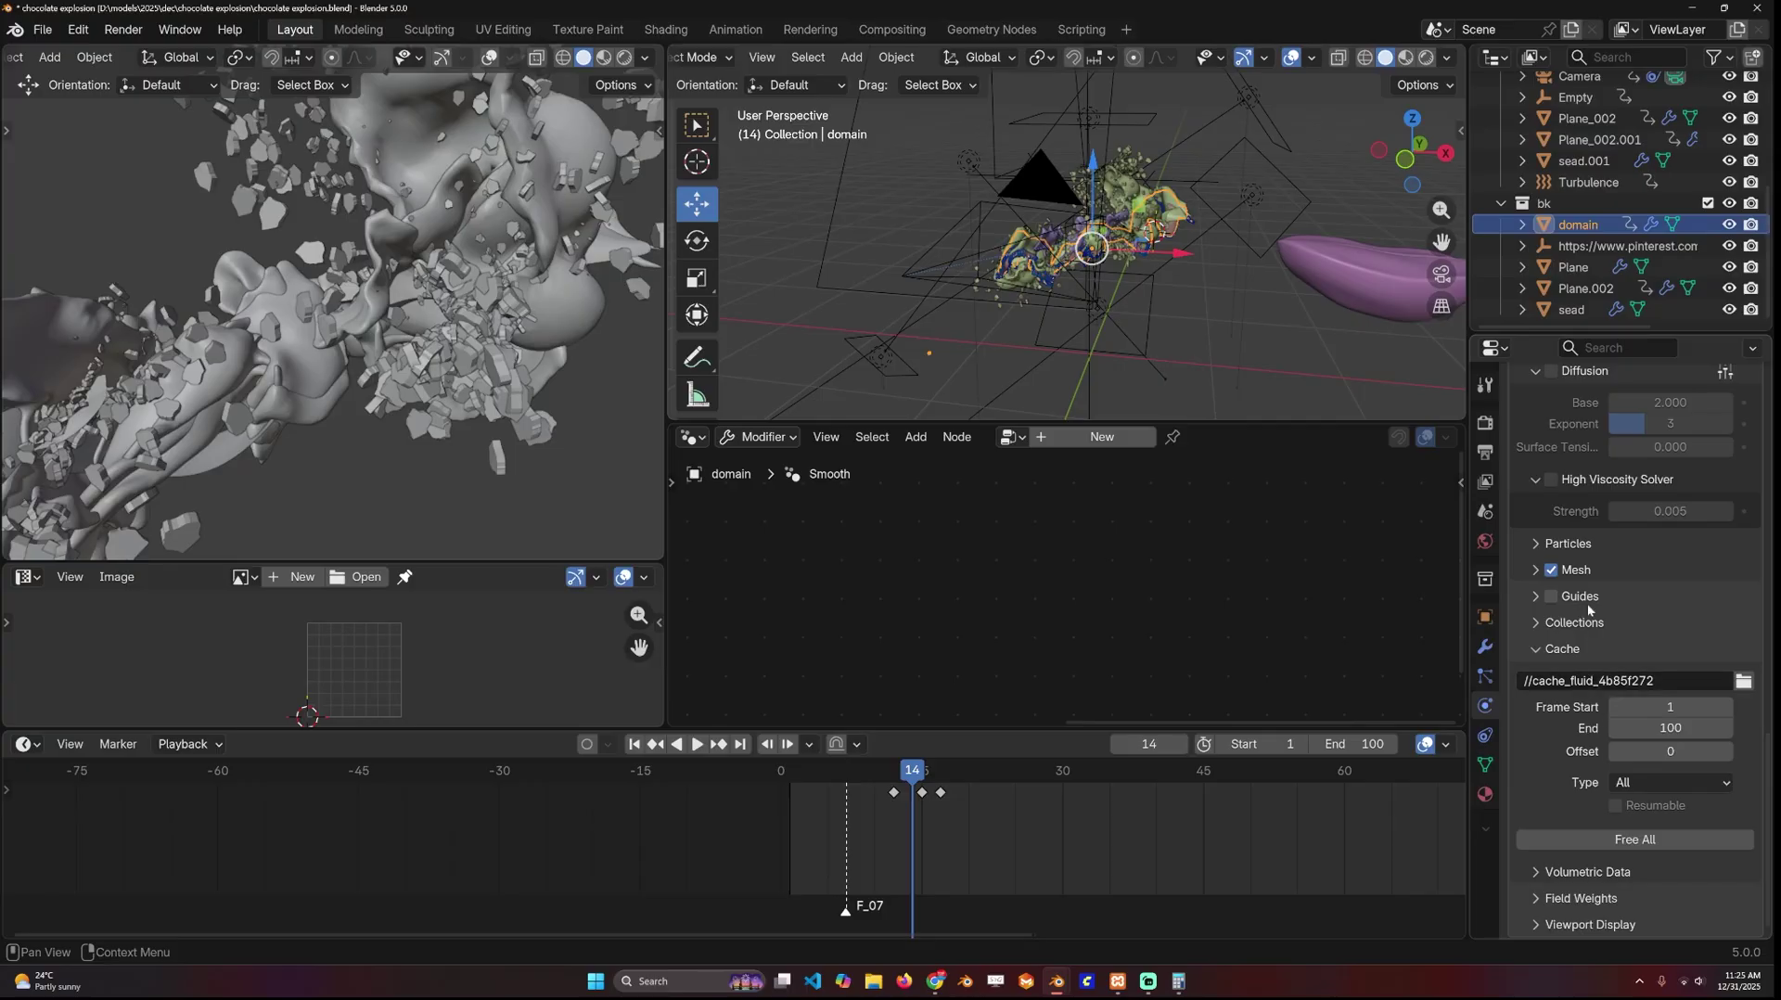
pyautogui.click(1580, 898)
pyautogui.scroll(-5, 1589, 835)
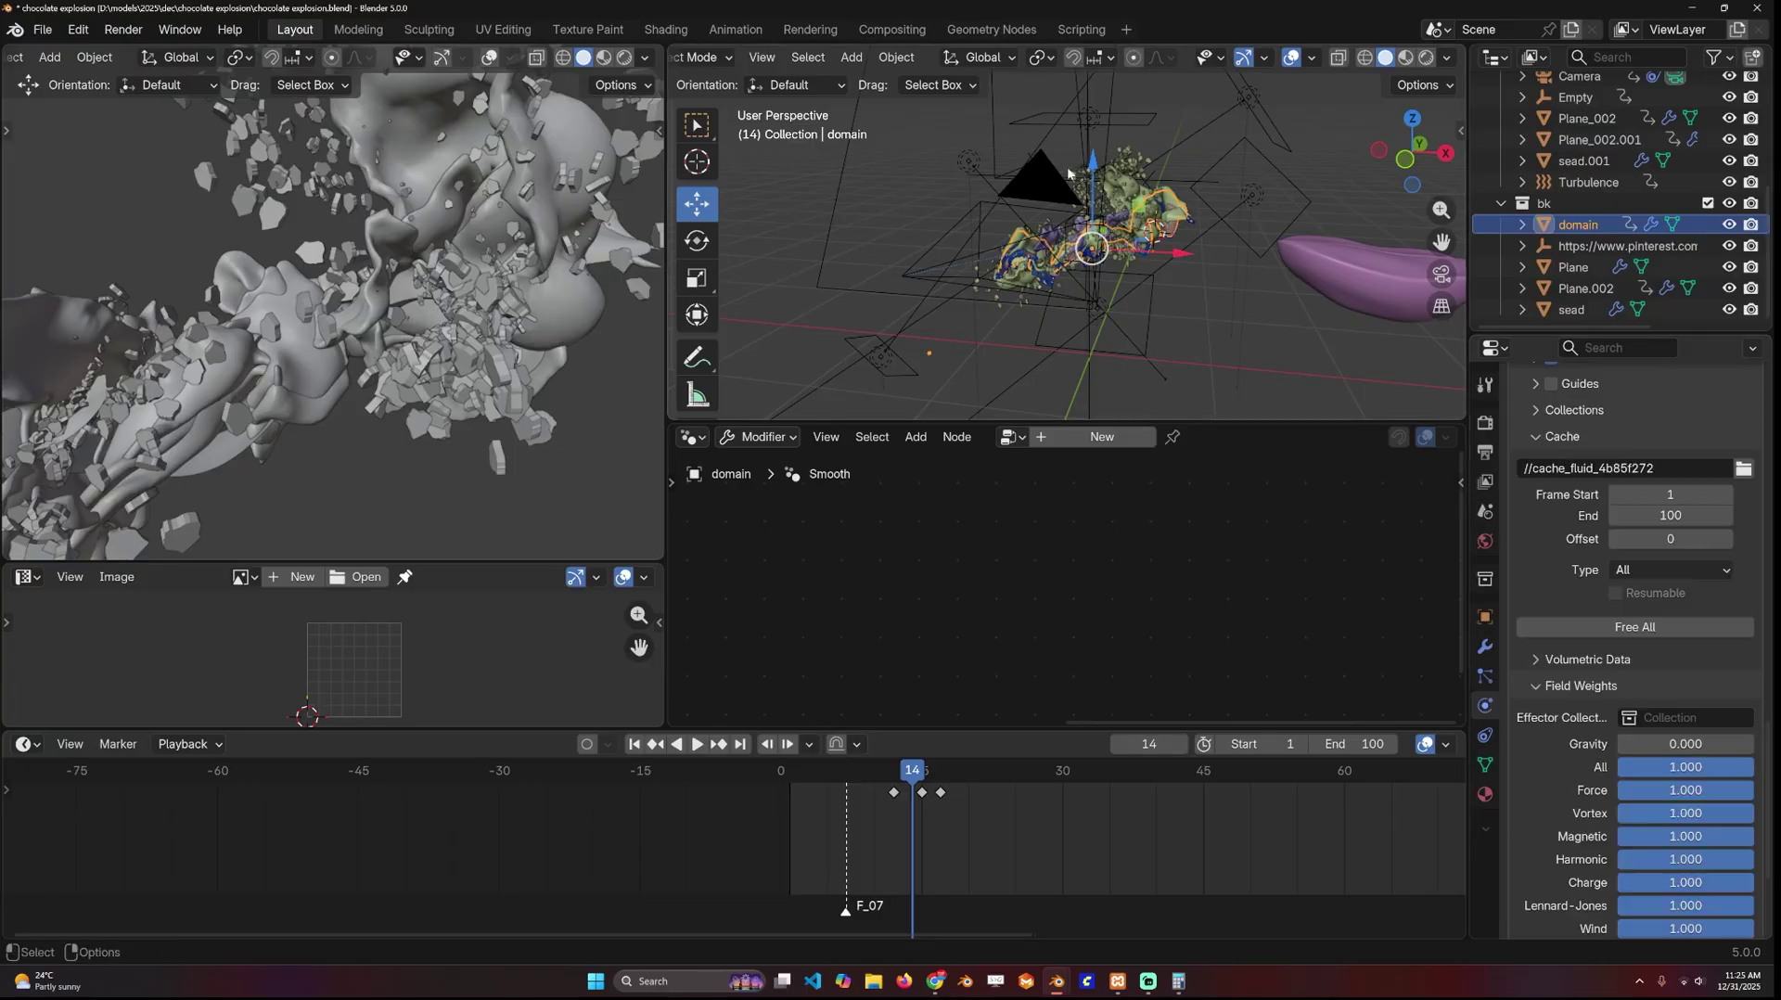
pyautogui.scroll(3, 1271, 192)
# - Play the simulation from frame 14 to frame 33, examining the spreading chocolate from several sides
pyautogui.press('space')
pyautogui.press('space')
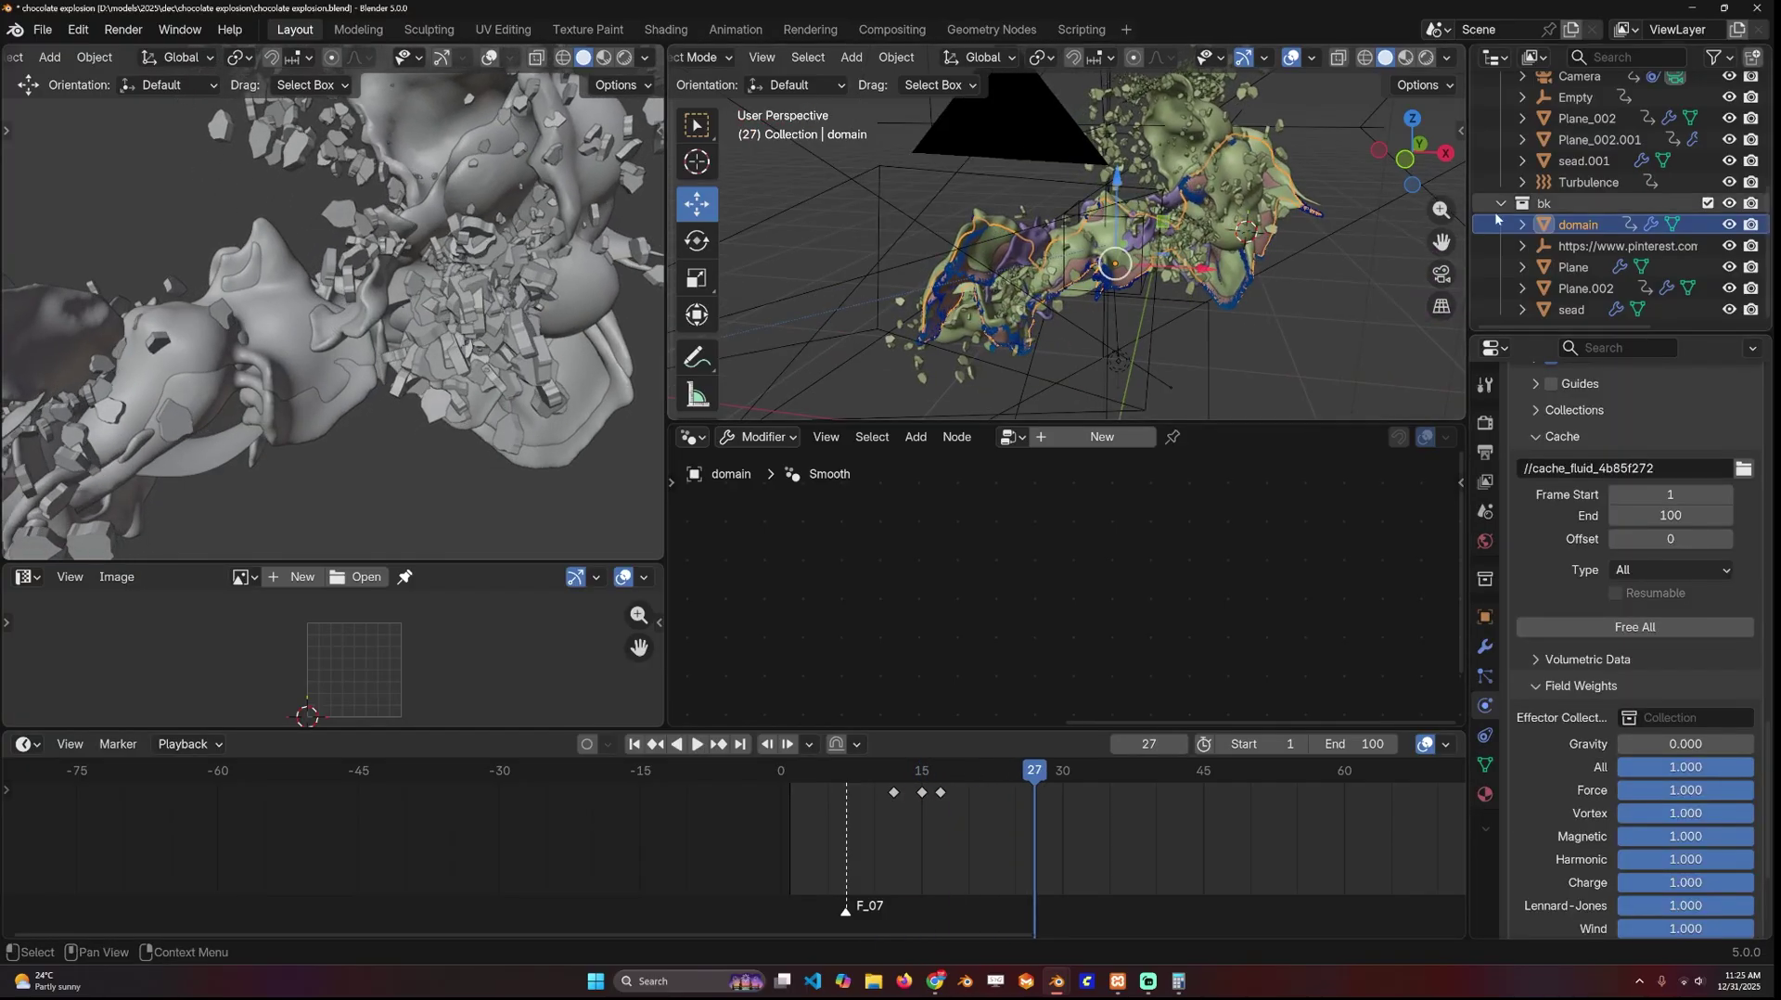
pyautogui.scroll(2, 1243, 222)
pyautogui.scroll(-1, 1243, 222)
pyautogui.moveTo(1243, 223); pyautogui.dragTo(1234, 223, button='middle')
pyautogui.press('space')
pyautogui.press('space')
pyautogui.moveTo(1261, 352); pyautogui.dragTo(1250, 332, button='middle')
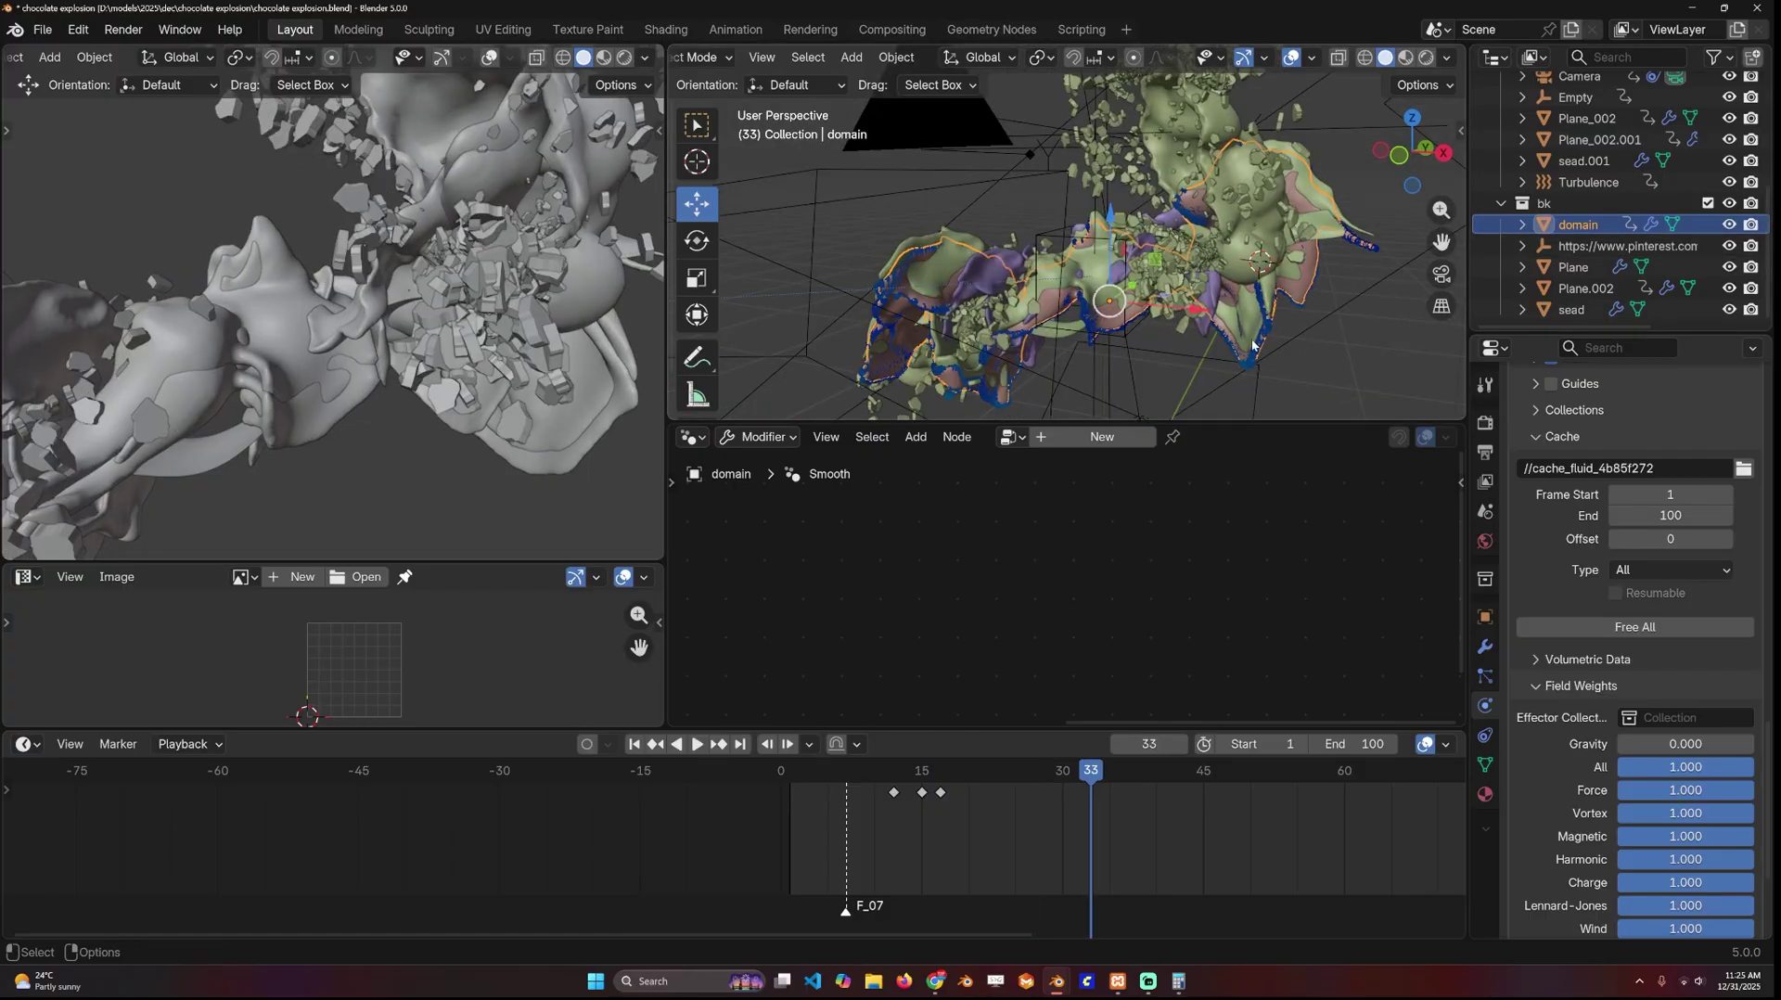
# - Select the Turbulence force field and check its Strength keyframes at frames 9 and 12
pyautogui.scroll(-3, 1250, 332)
pyautogui.click(1593, 181)
pyautogui.moveTo(1132, 276); pyautogui.dragTo(1108, 311, button='middle')
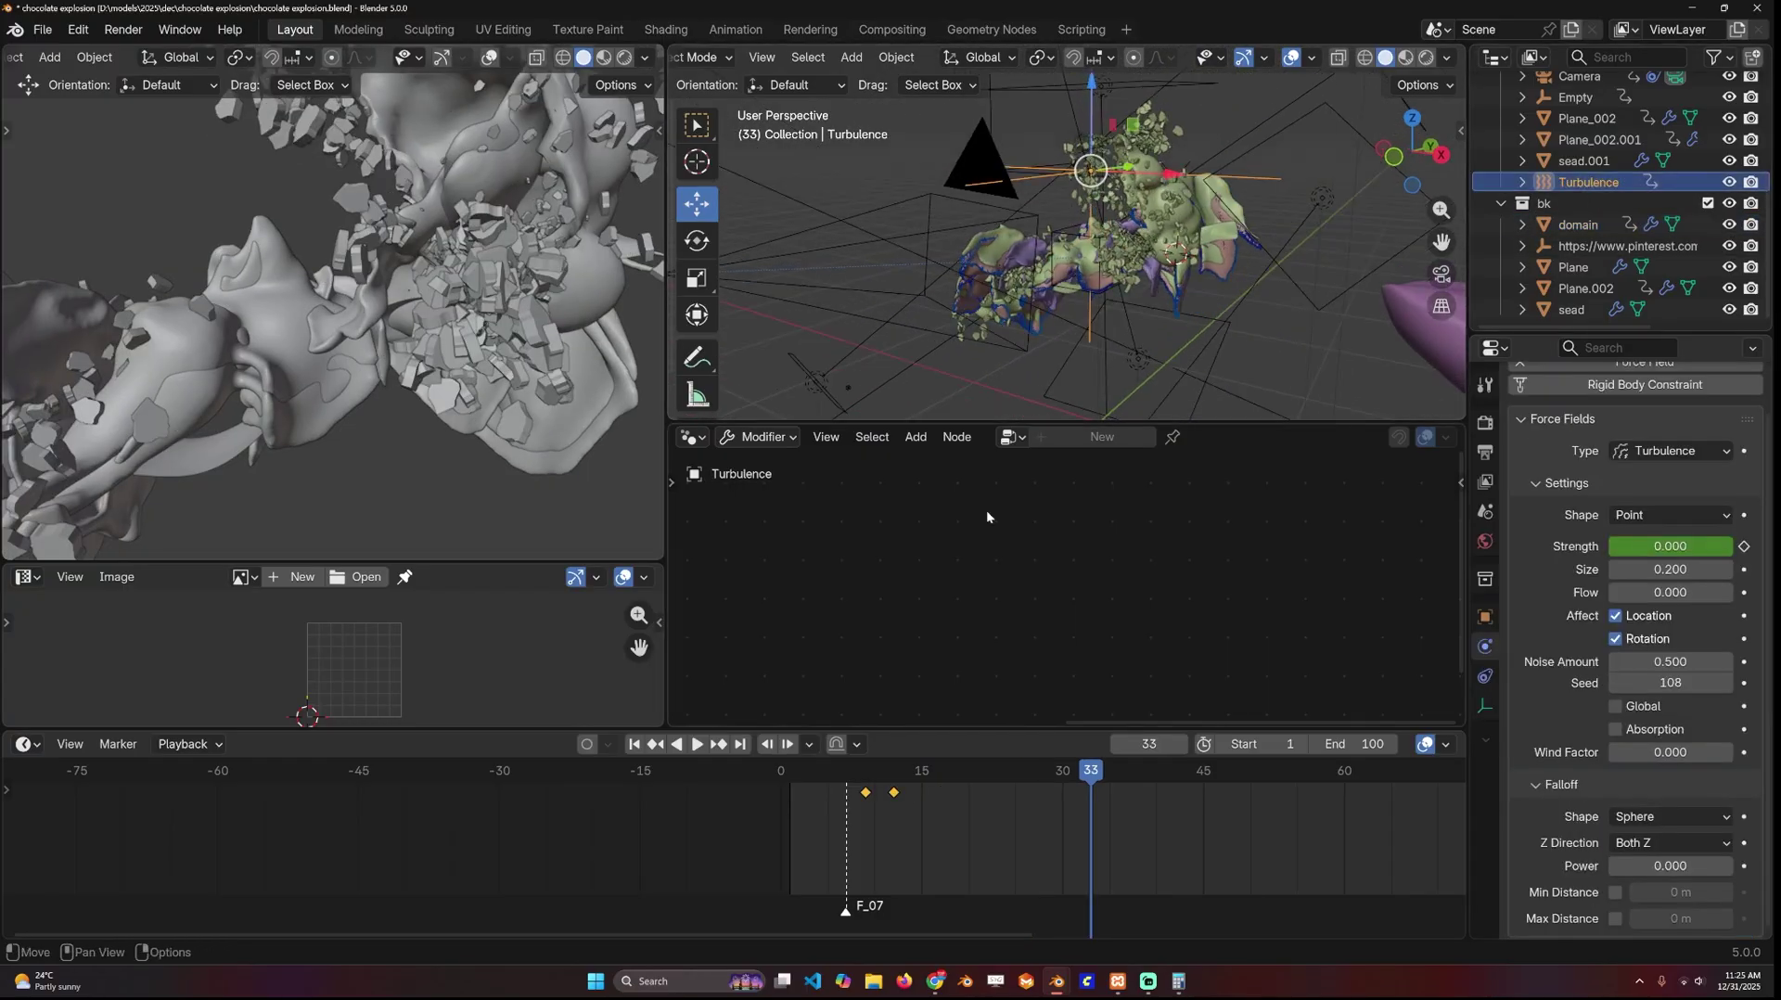
pyautogui.click(867, 793)
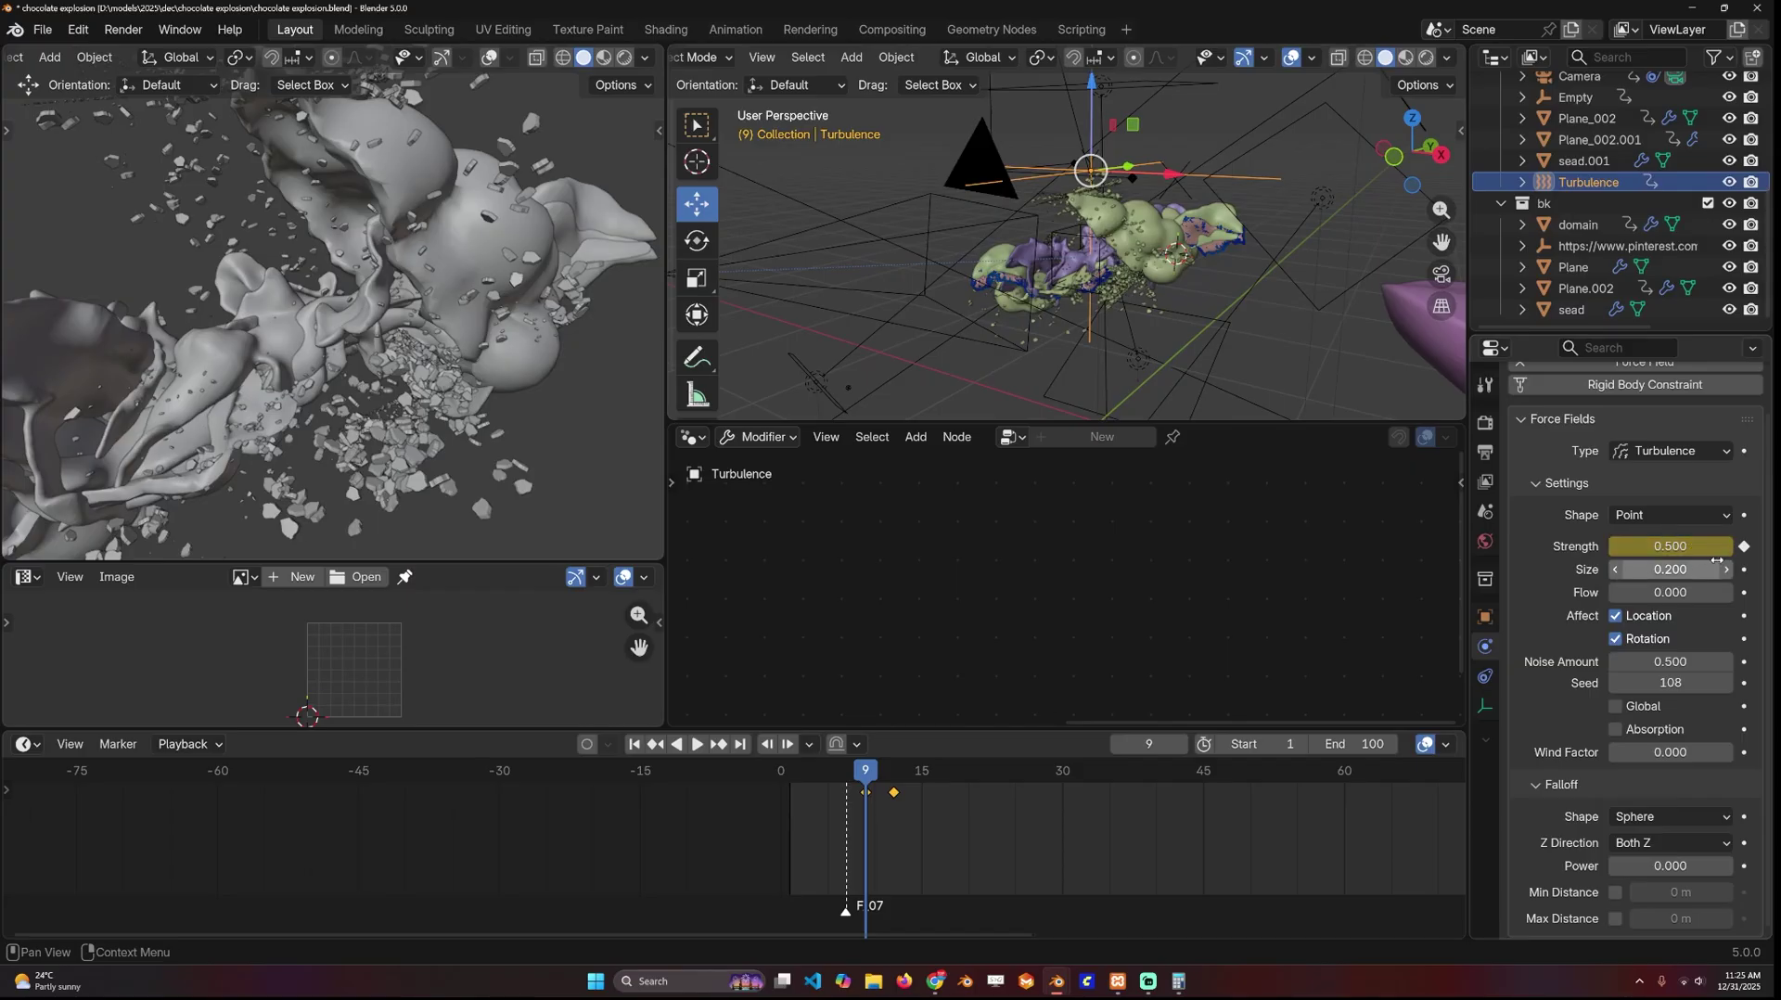
pyautogui.moveTo(874, 780); pyautogui.dragTo(895, 779)
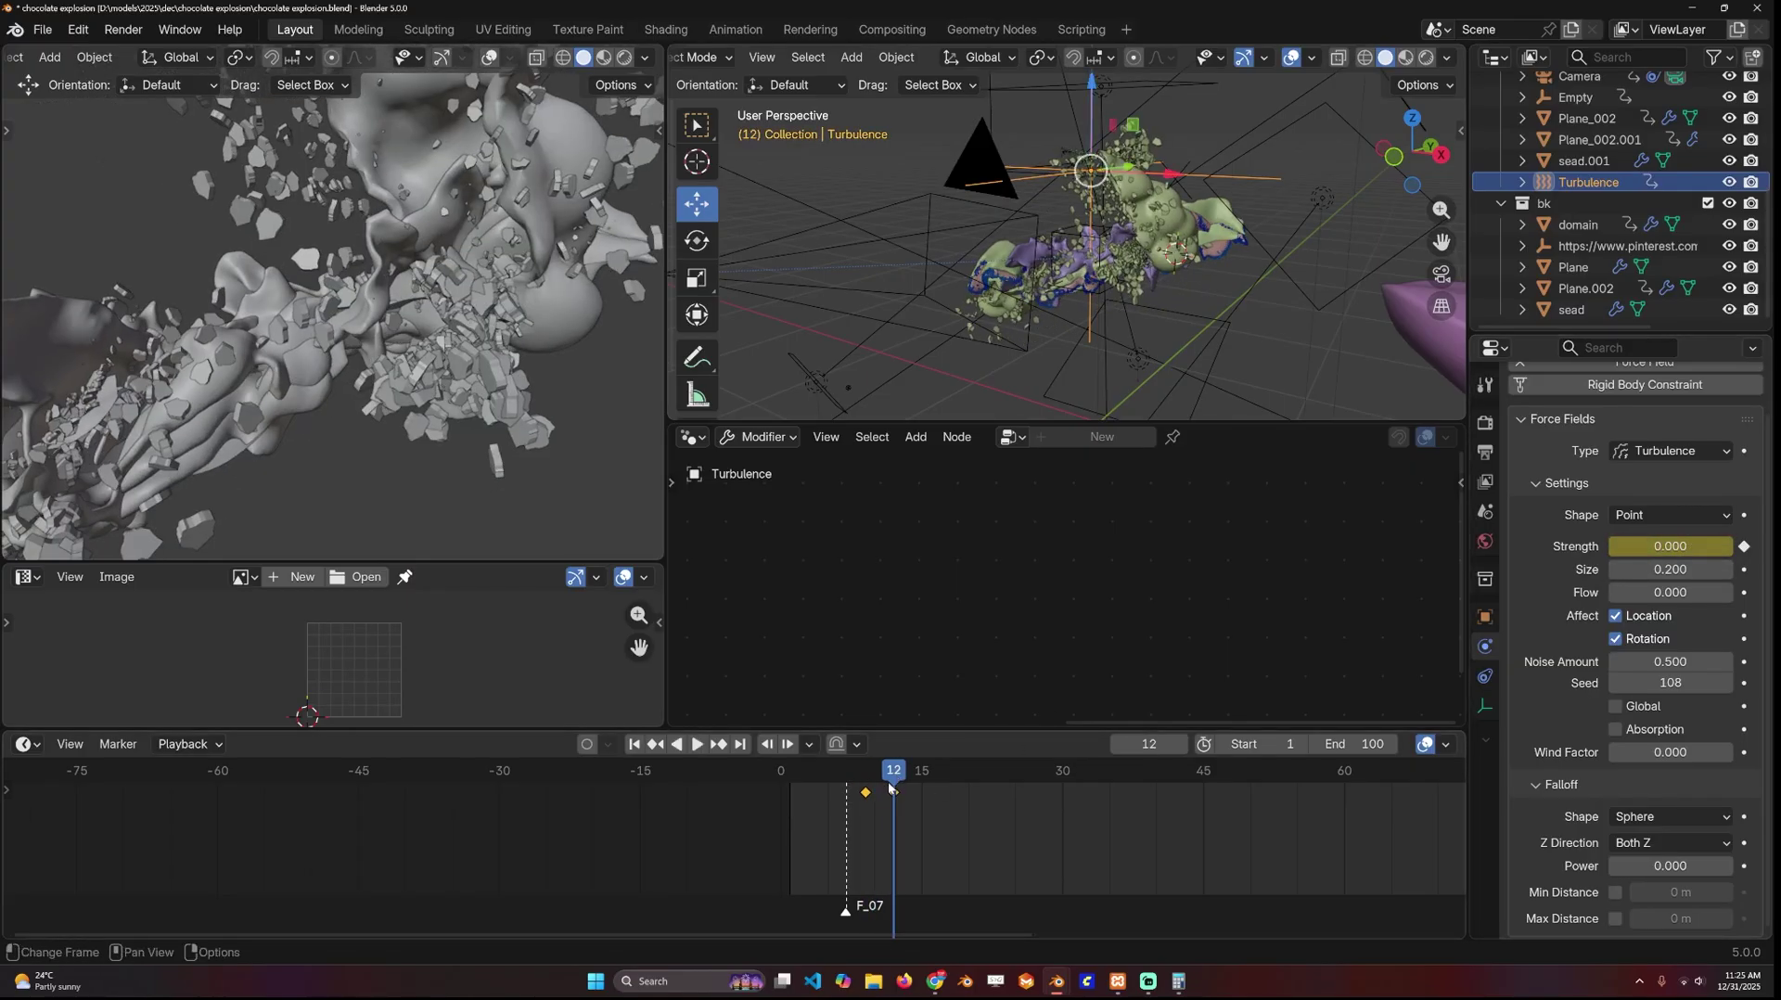
# - Replay the explosion from frame 1 to frame 22 and examine the turbulence's effect on the liquid up close
pyautogui.press('space')
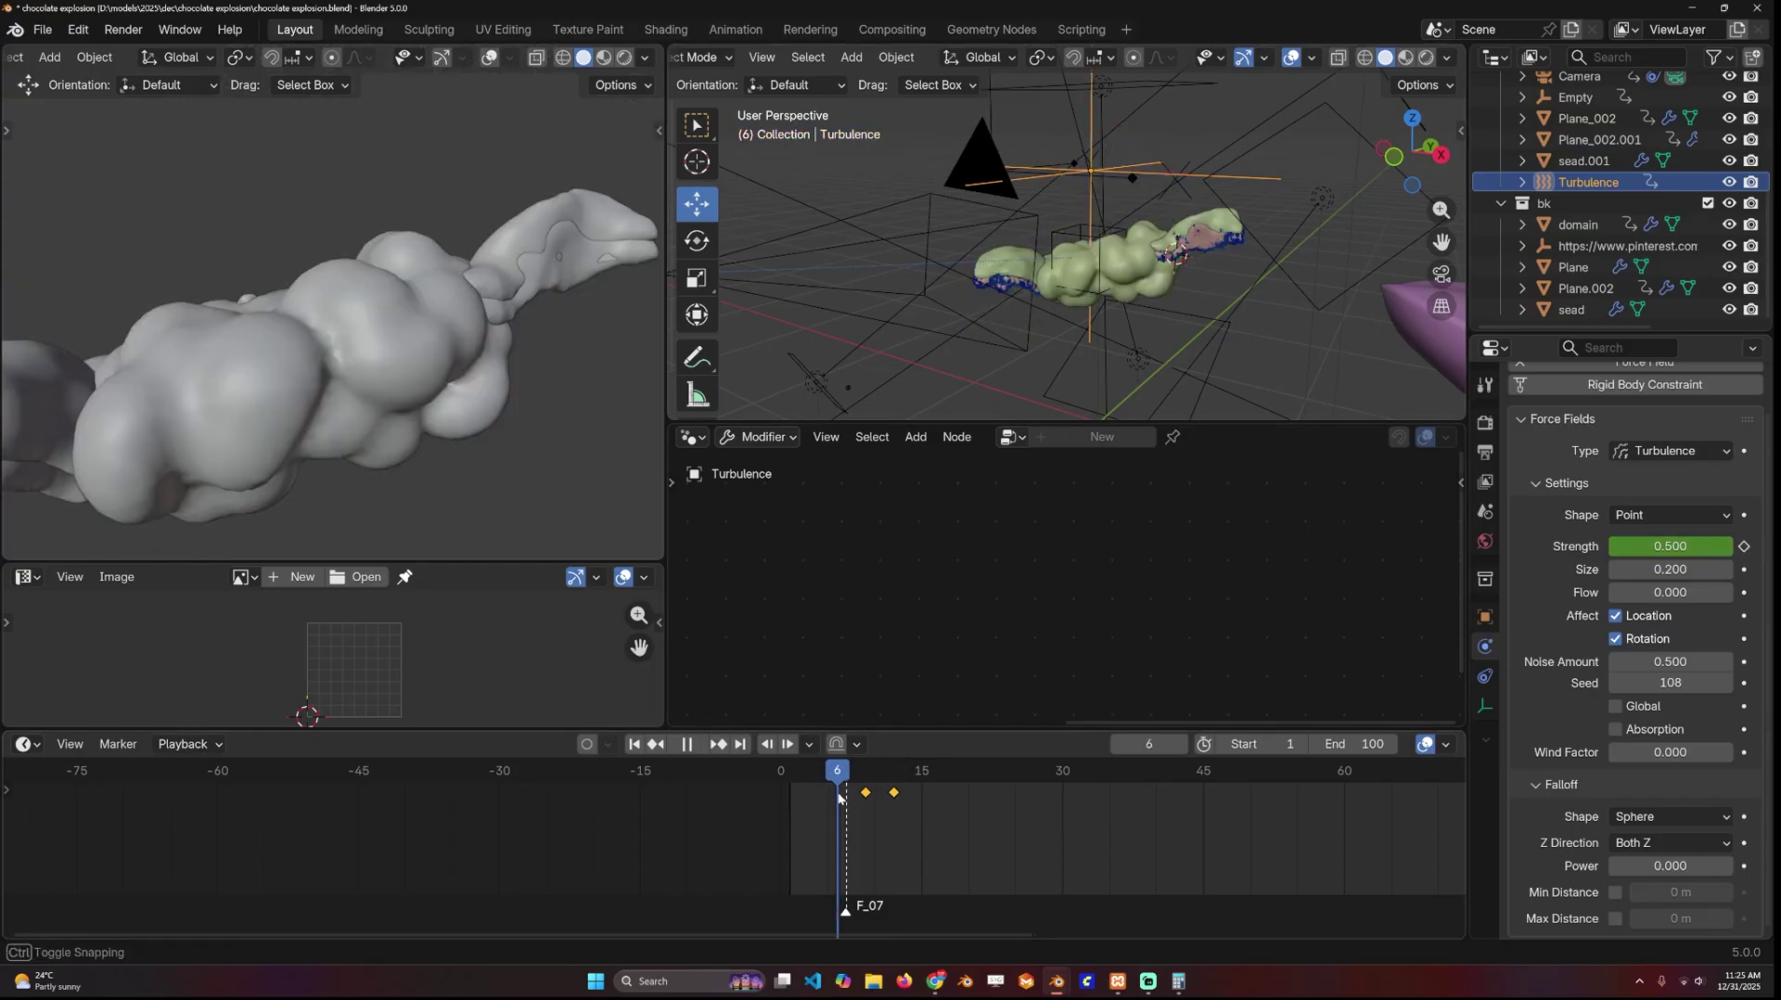
pyautogui.press('space')
pyautogui.click(791, 774)
pyautogui.press('space')
pyautogui.press('space')
pyautogui.scroll(5, 1109, 273)
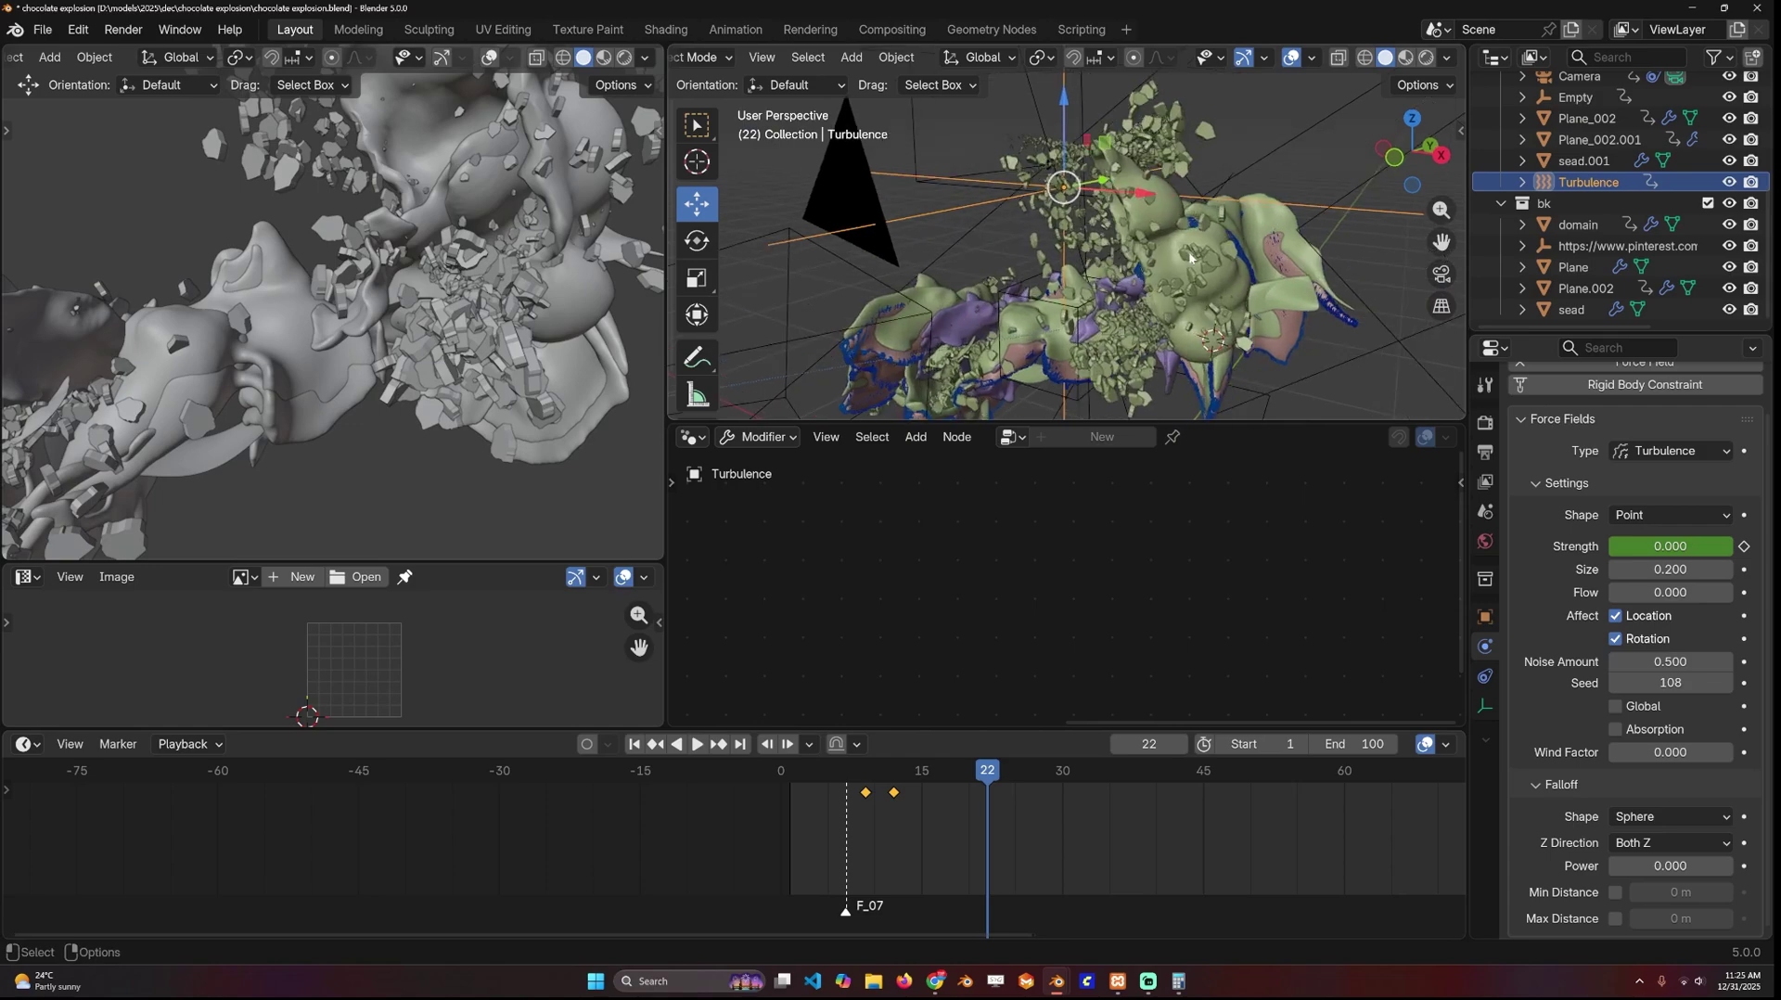
# - Select Plane.002 and play its animation from the start through frame 33
pyautogui.click(1173, 228)
pyautogui.click(1285, 214)
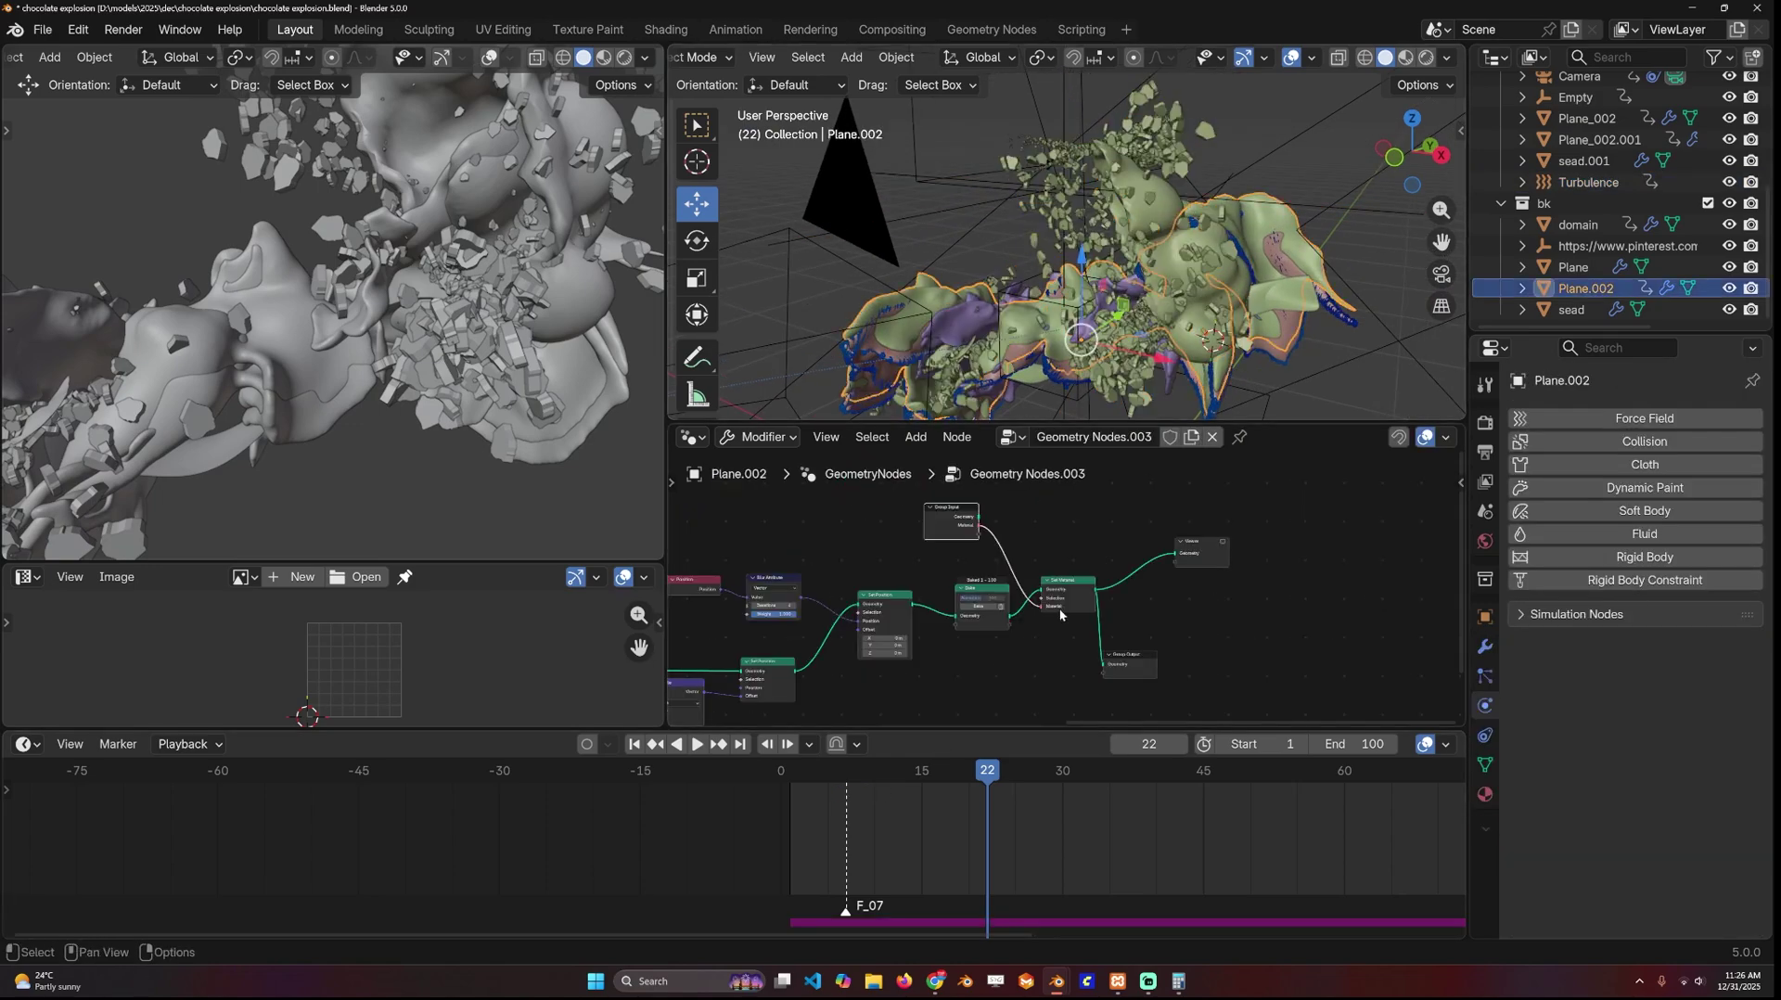
pyautogui.click(789, 826)
pyautogui.press('space')
pyautogui.press('space')
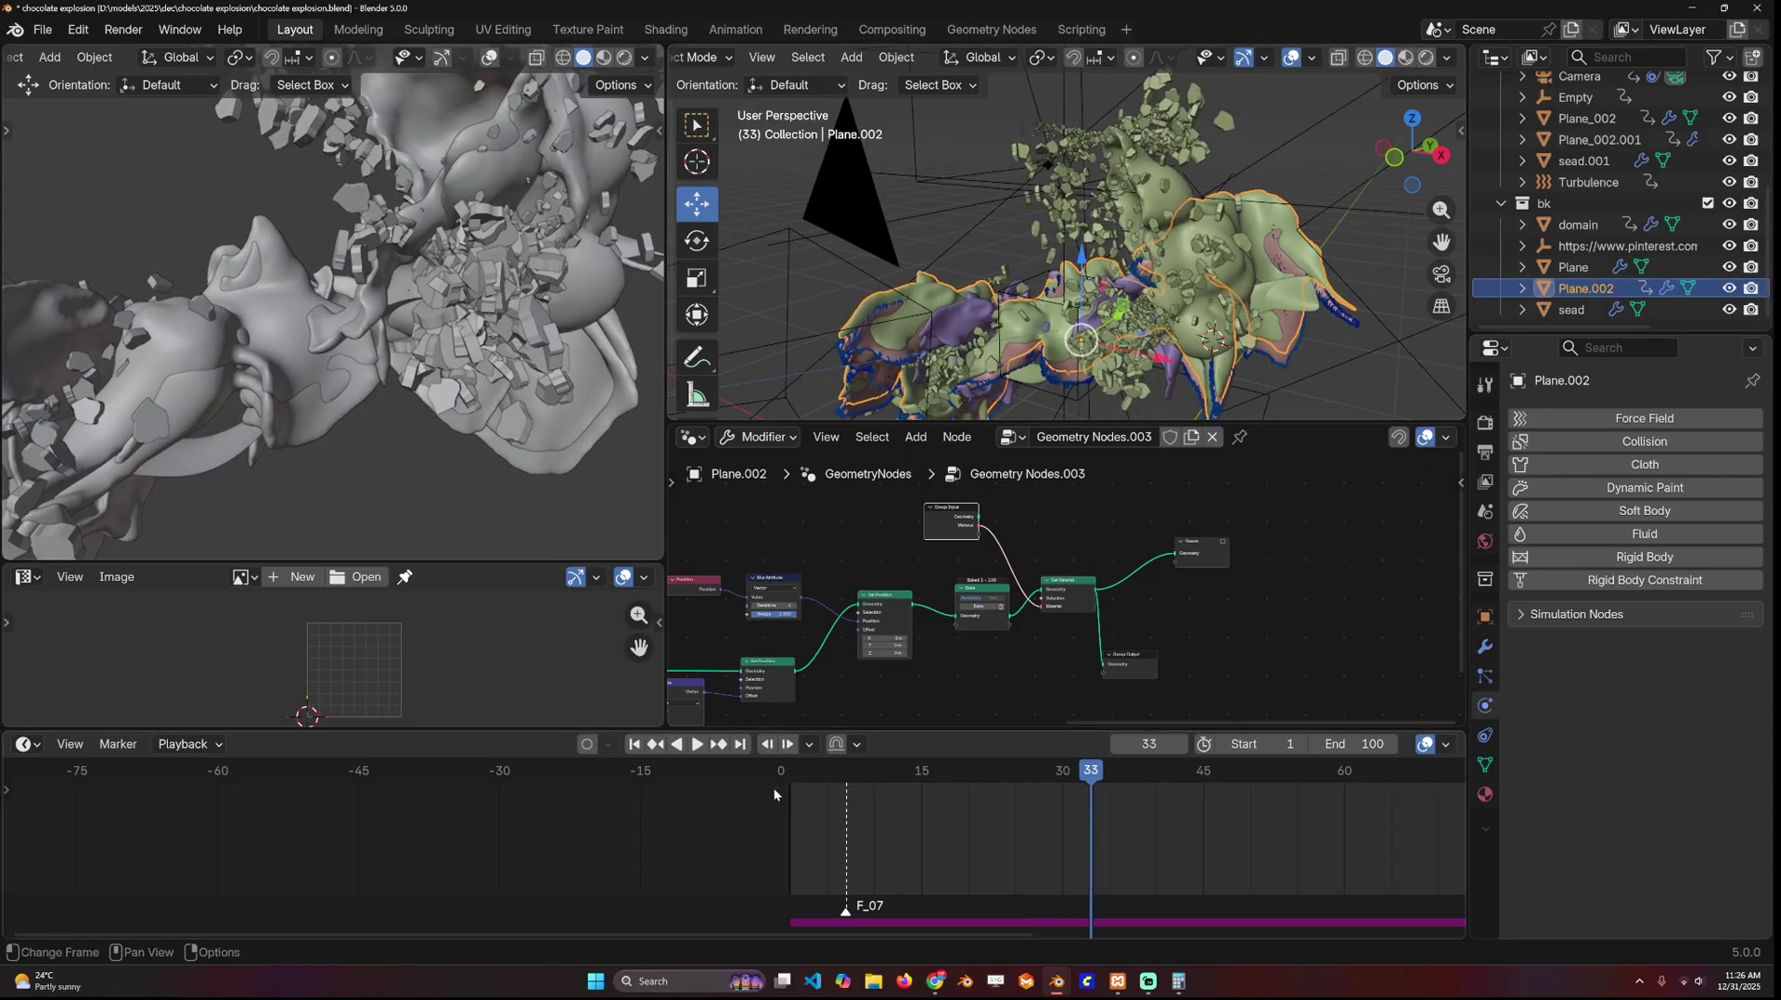
# - Replay the burst in short stretches, stopping at frames 28 and 25, and view the liquid from slightly different angles
pyautogui.click(835, 803)
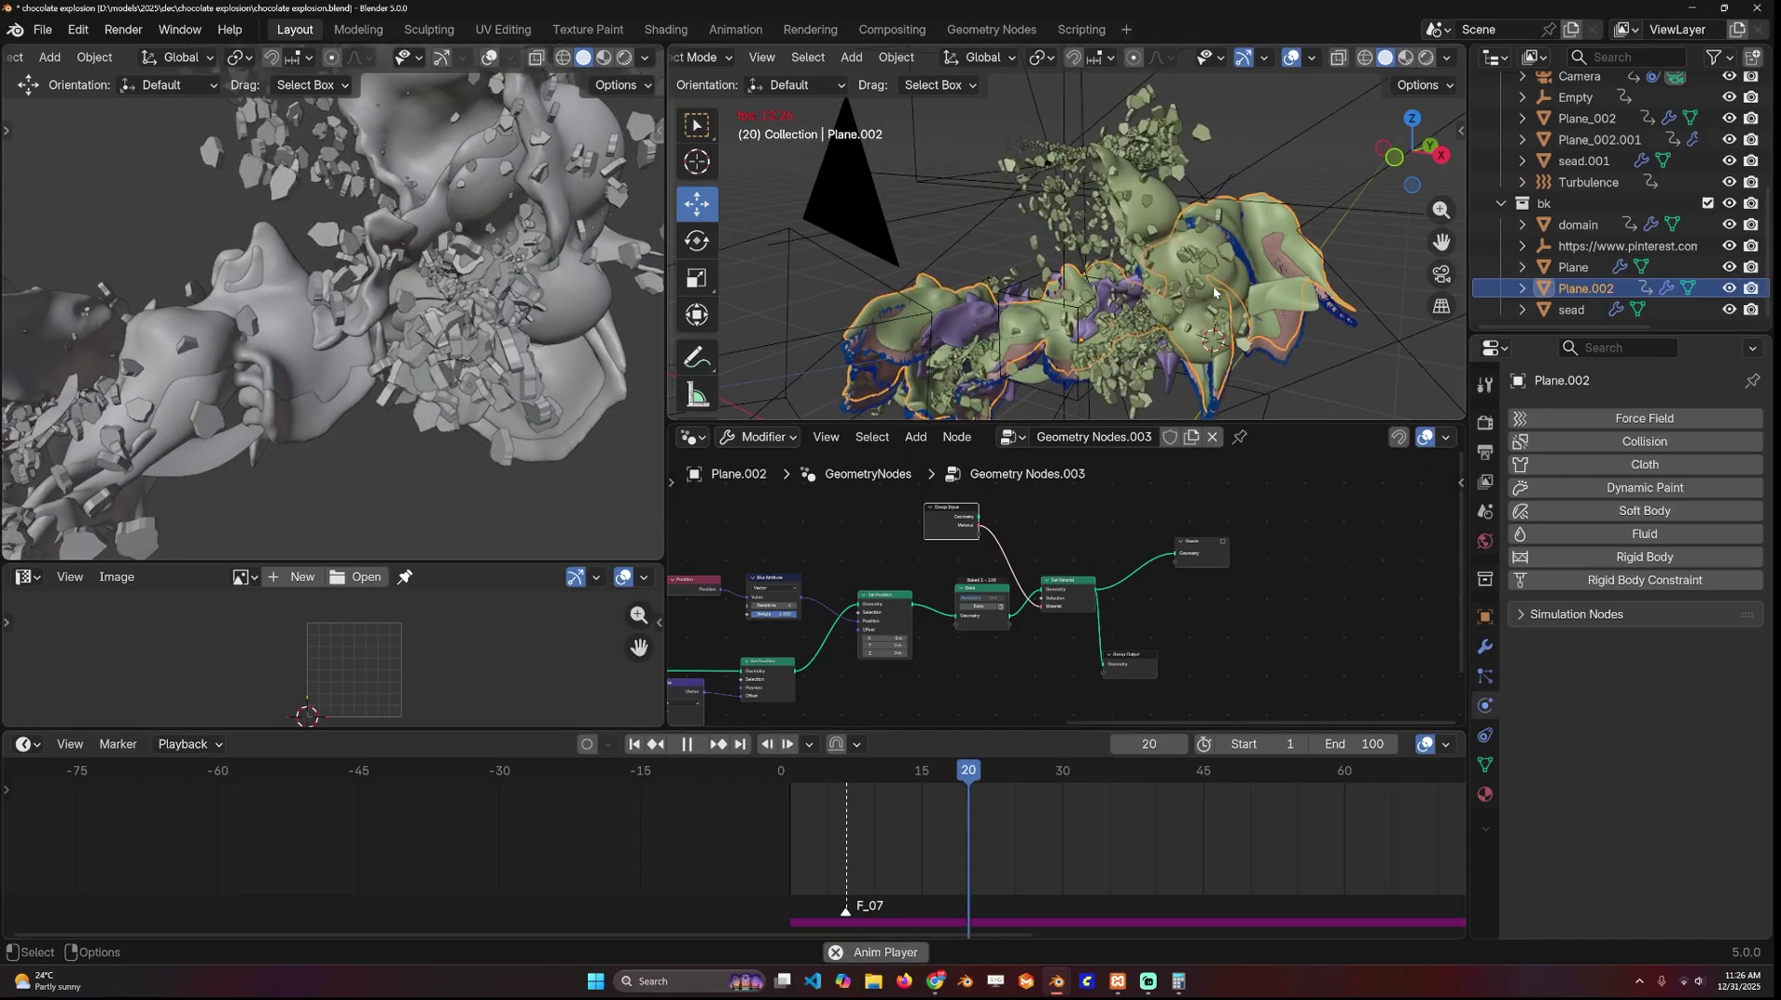
pyautogui.press('space')
pyautogui.moveTo(1224, 321); pyautogui.dragTo(1257, 286, button='middle')
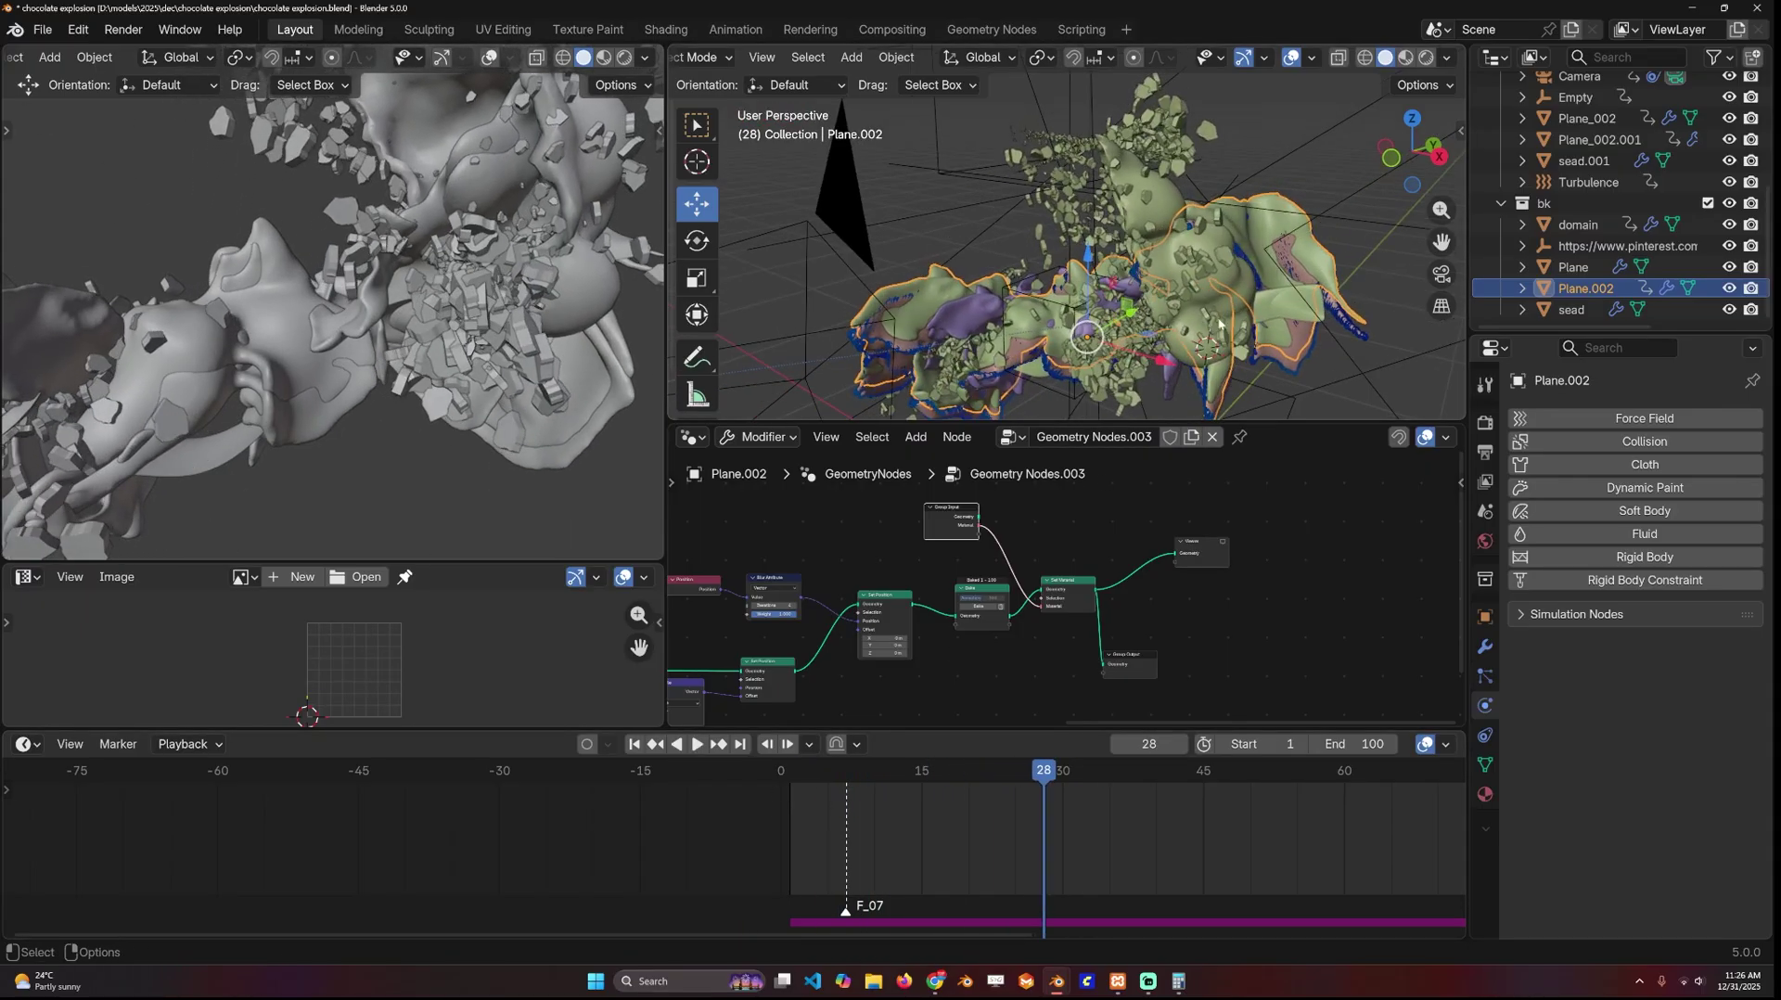
pyautogui.click(942, 774)
pyautogui.press('space')
pyautogui.press('space')
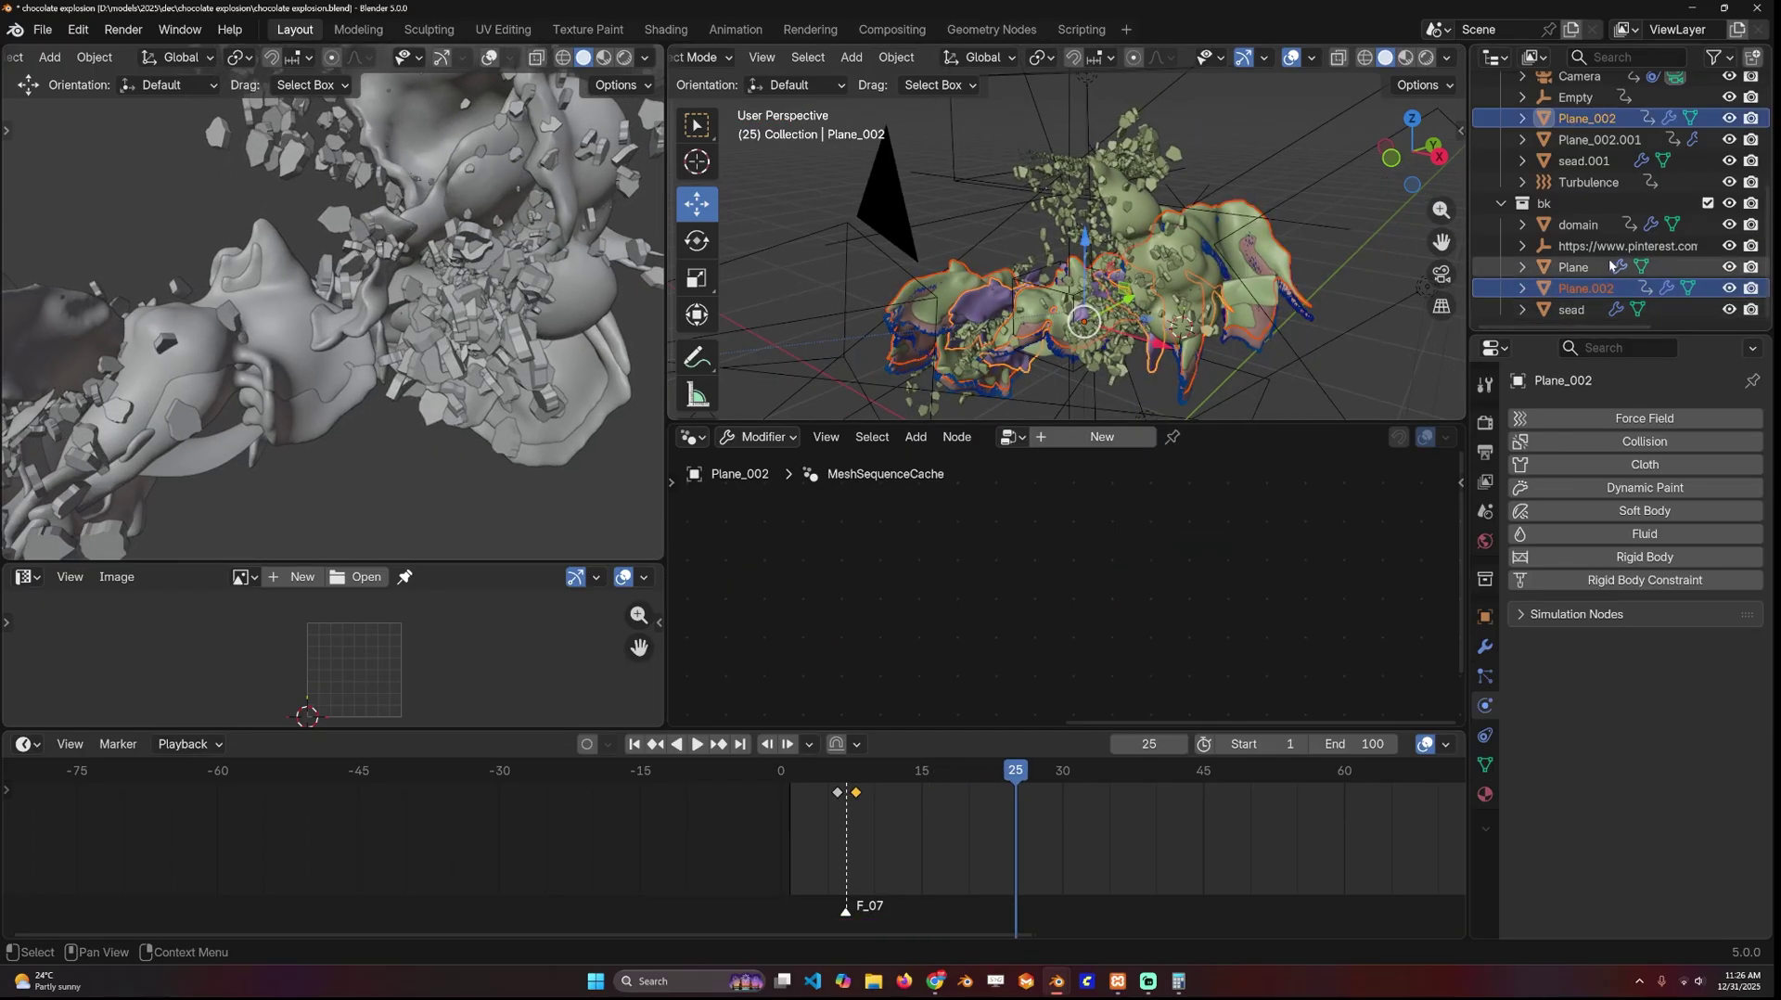
# - Select the liquid domain and replay its simulation, stopping at frame 20
pyautogui.click(1577, 224)
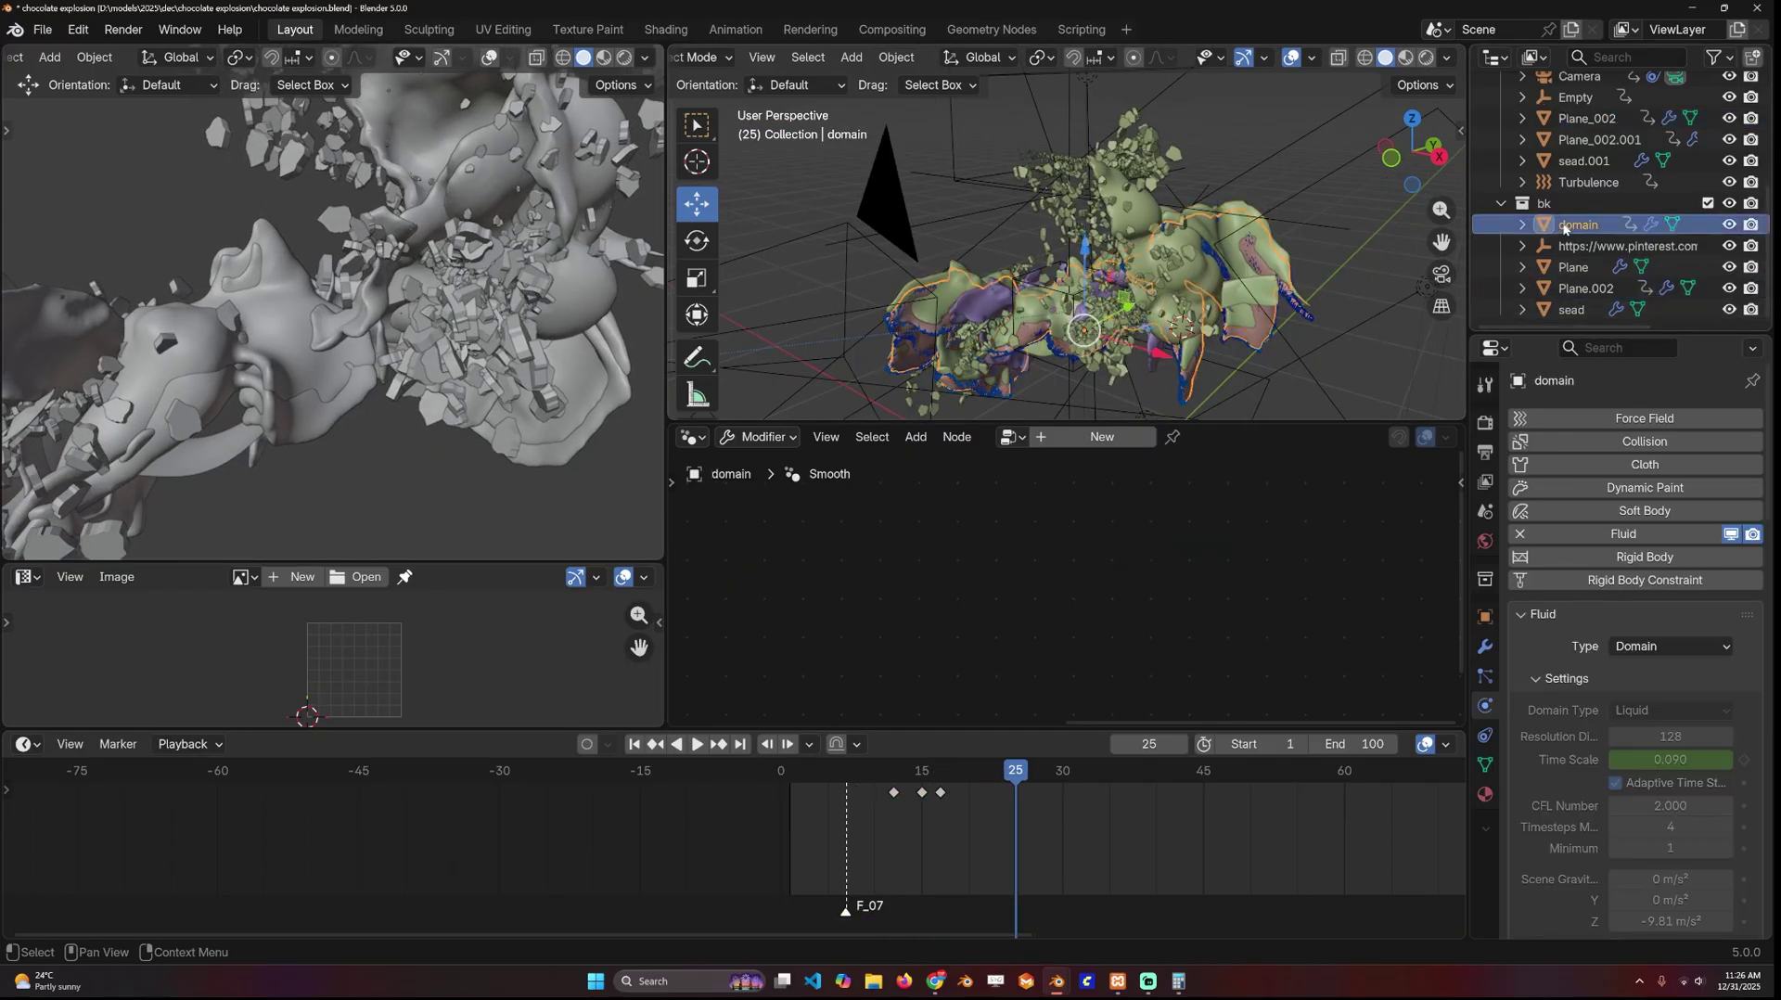
pyautogui.keyDown('shift'); pyautogui.rightClick(847, 812); pyautogui.keyUp('shift')
pyautogui.press('space')
pyautogui.press('space')
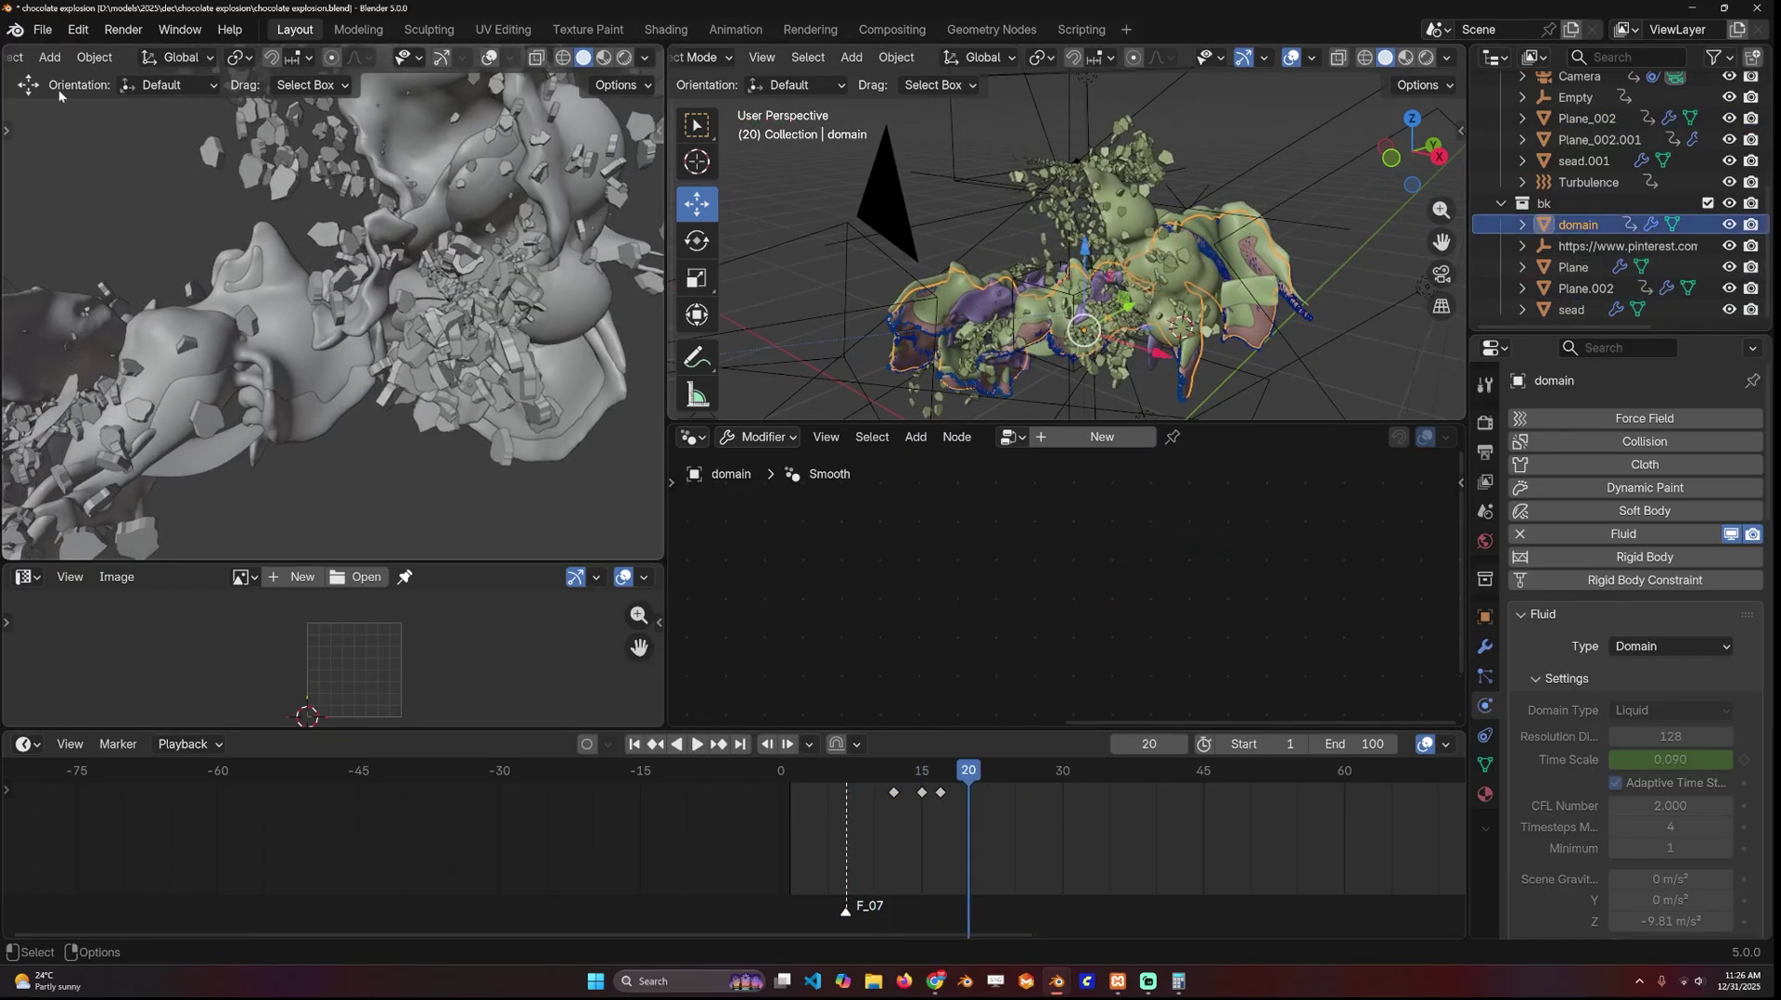
# - Open the Alembic export settings for the fluid simulation and close them without exporting
pyautogui.click(42, 30)
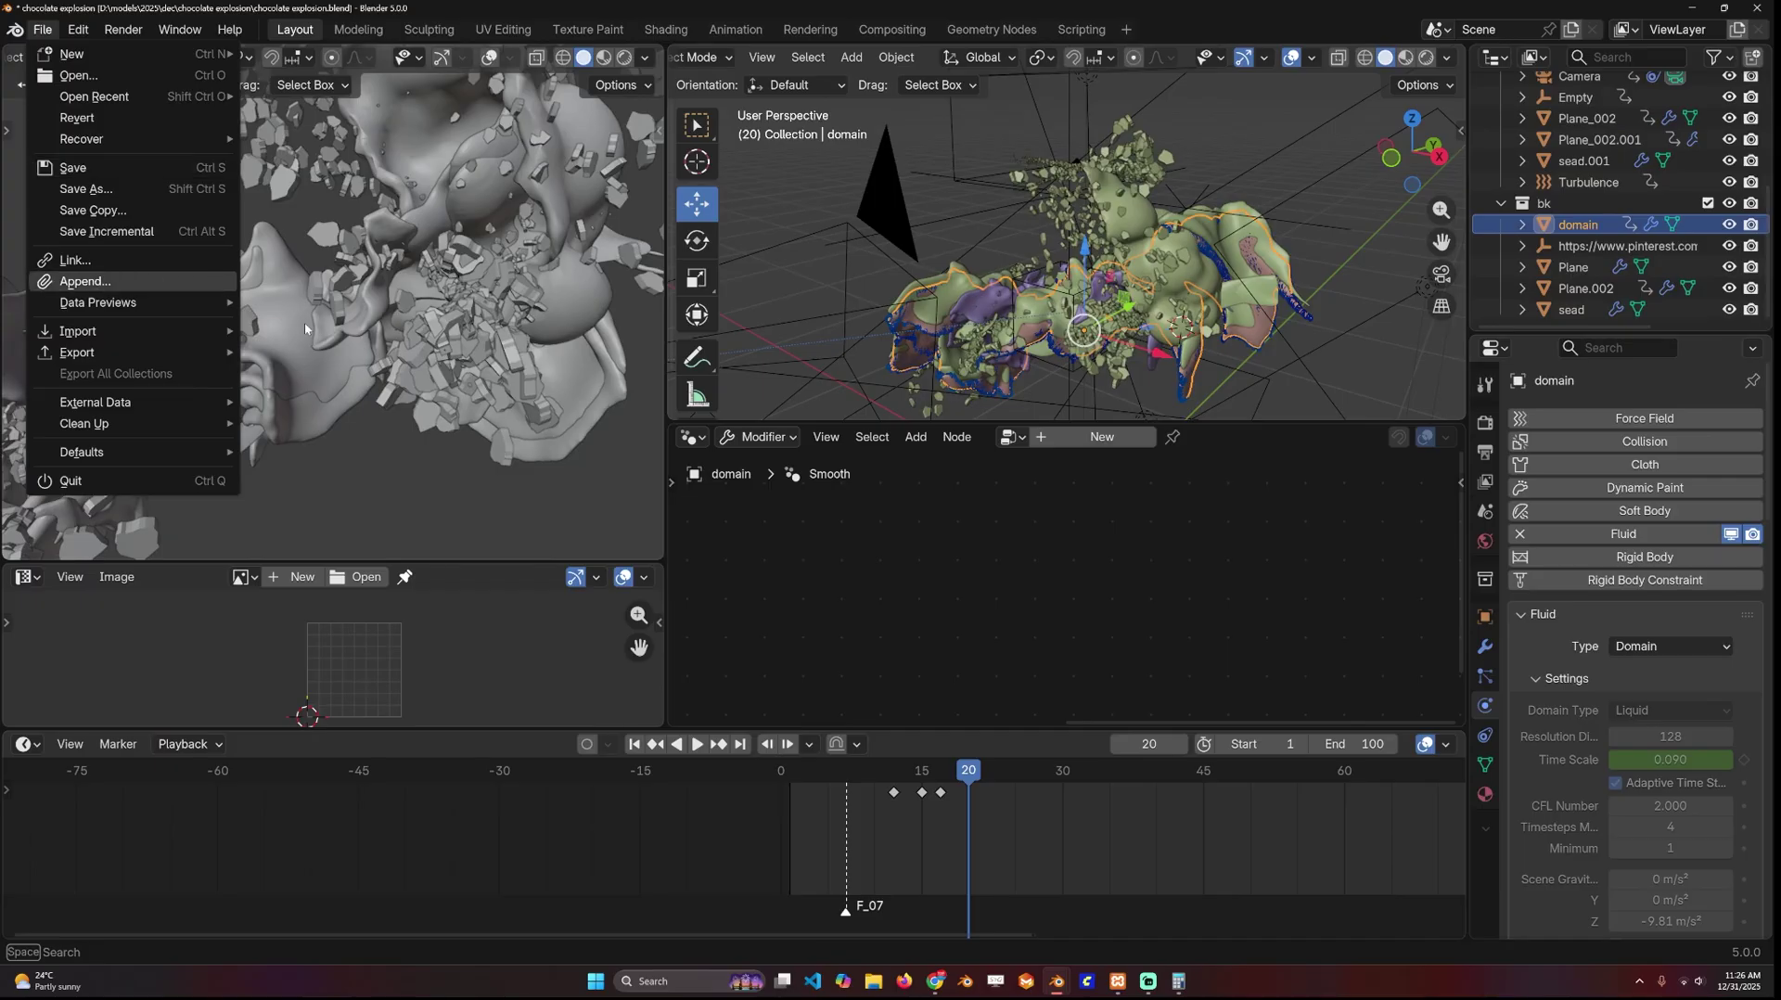
pyautogui.moveTo(216, 353)
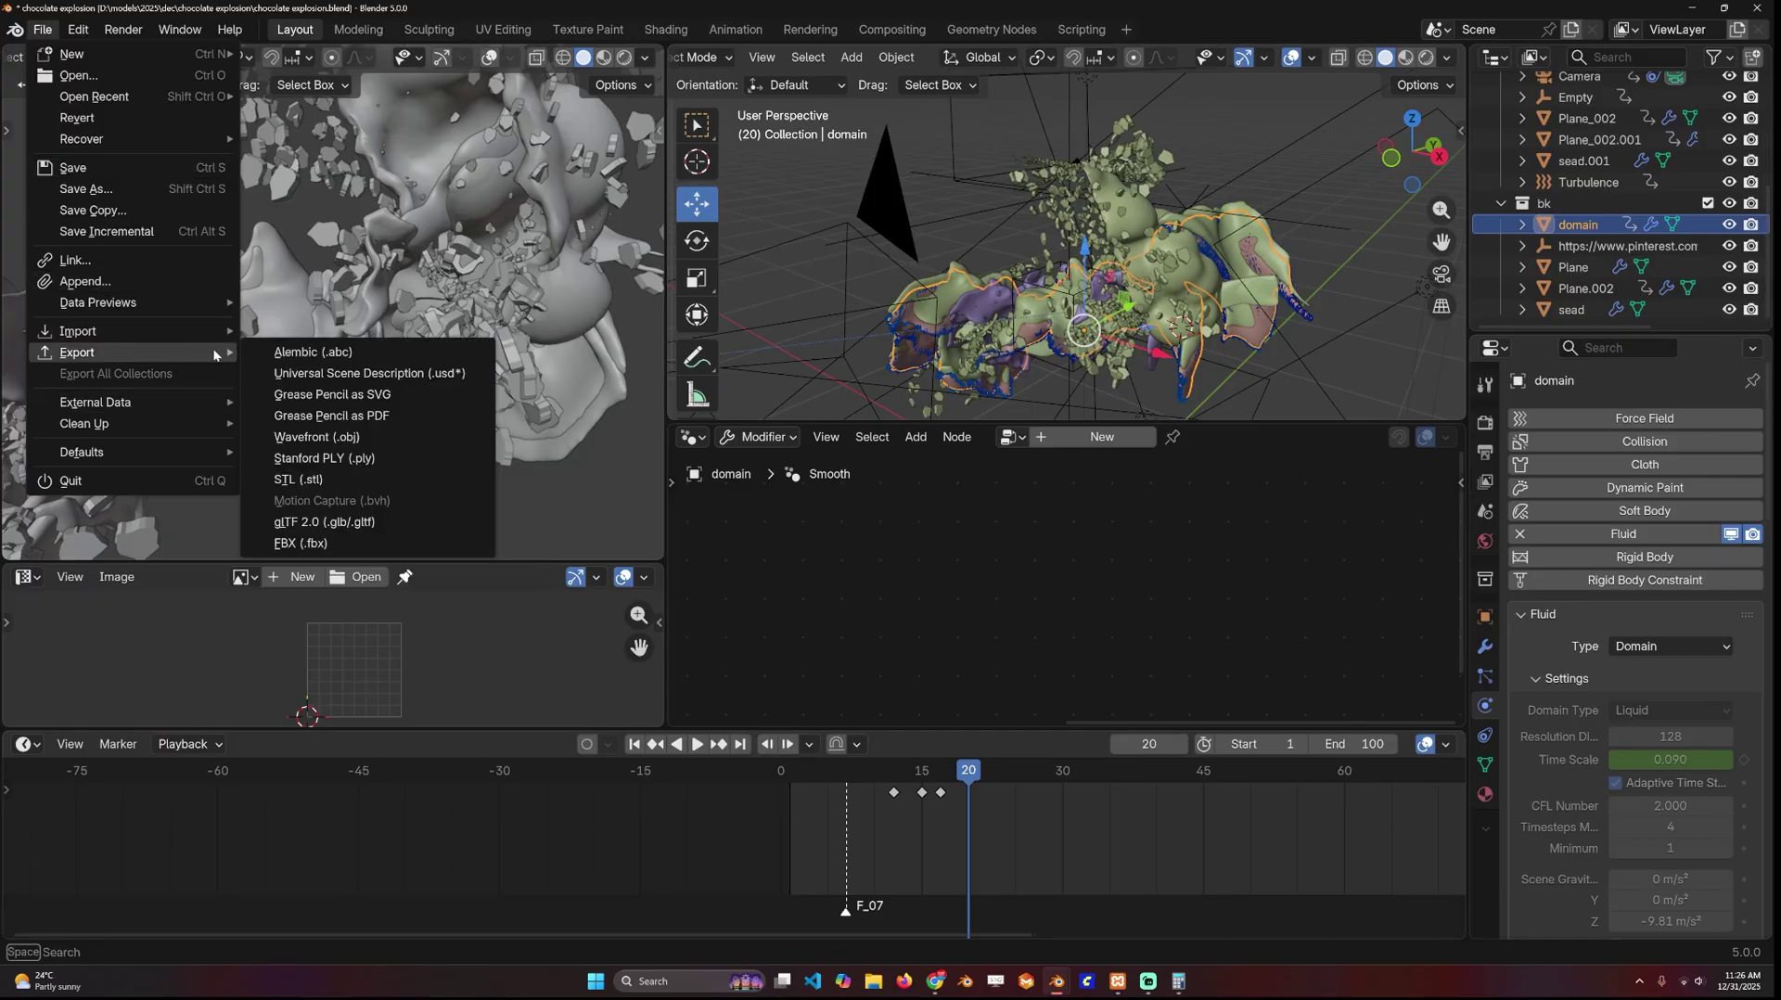
pyautogui.click(335, 353)
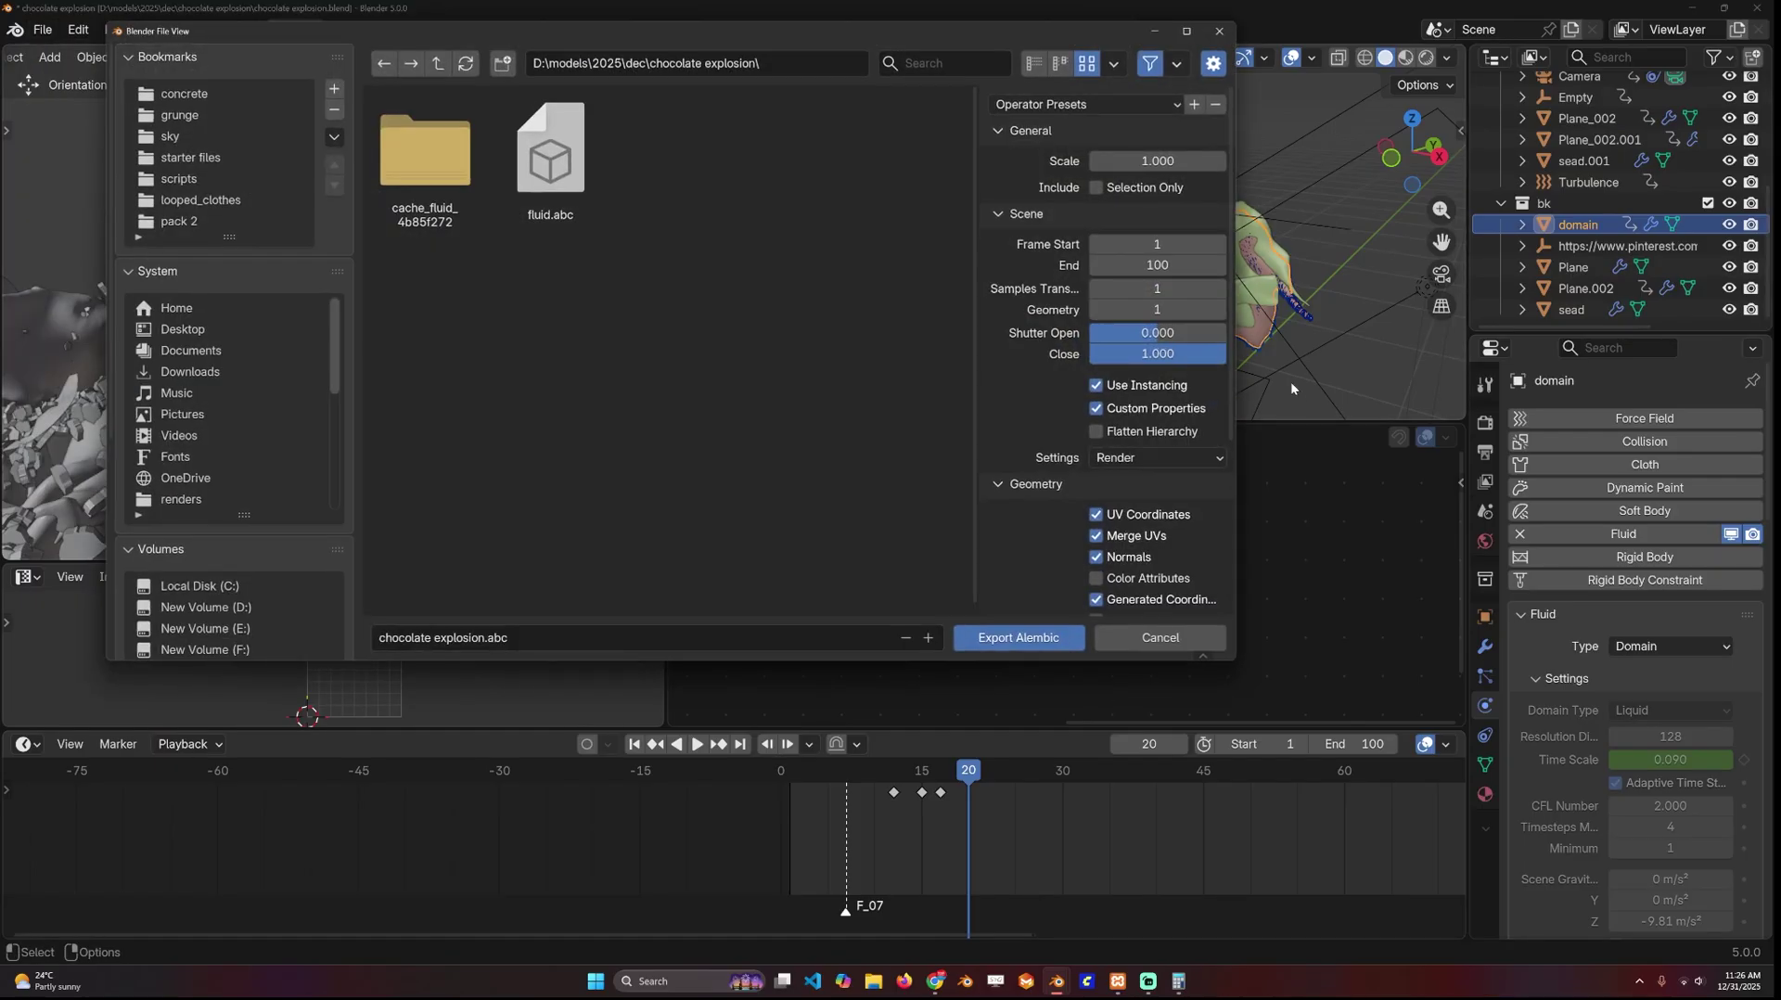
pyautogui.click(1224, 31)
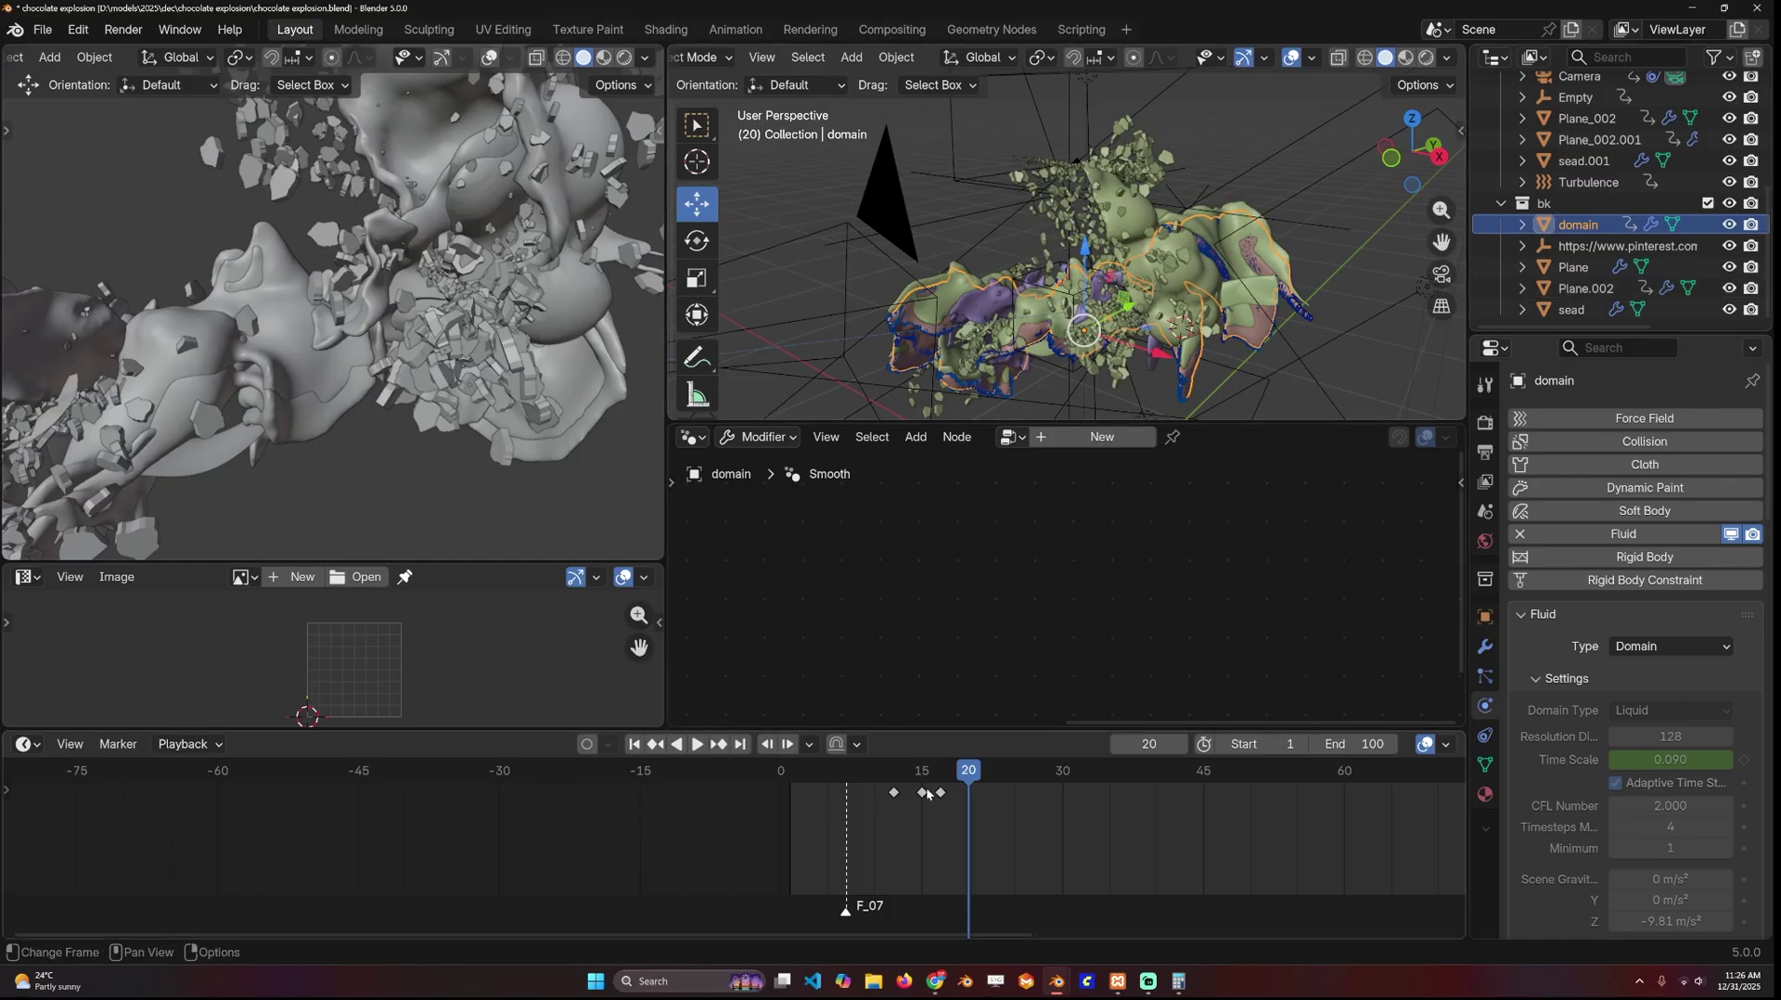
# - Exclude the bk collection from the view layer and display the Mesh Sequence Cache modifier of Plane_002
pyautogui.press('space')
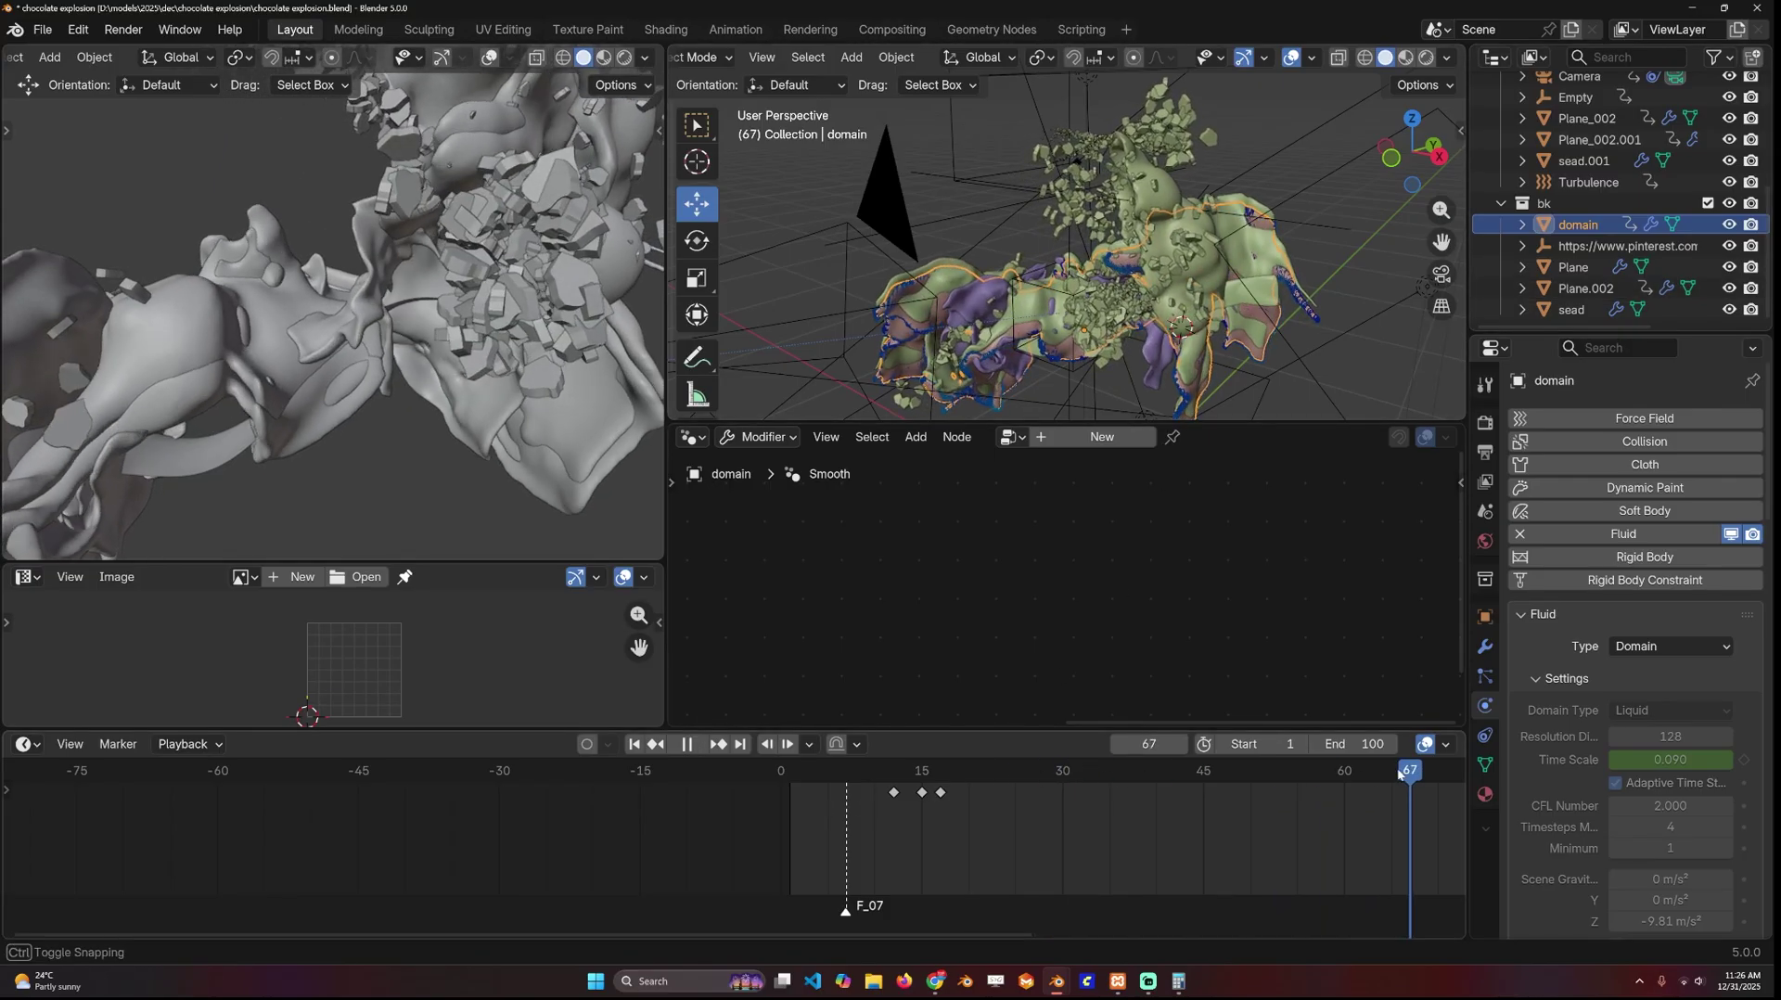
pyautogui.click(1708, 203)
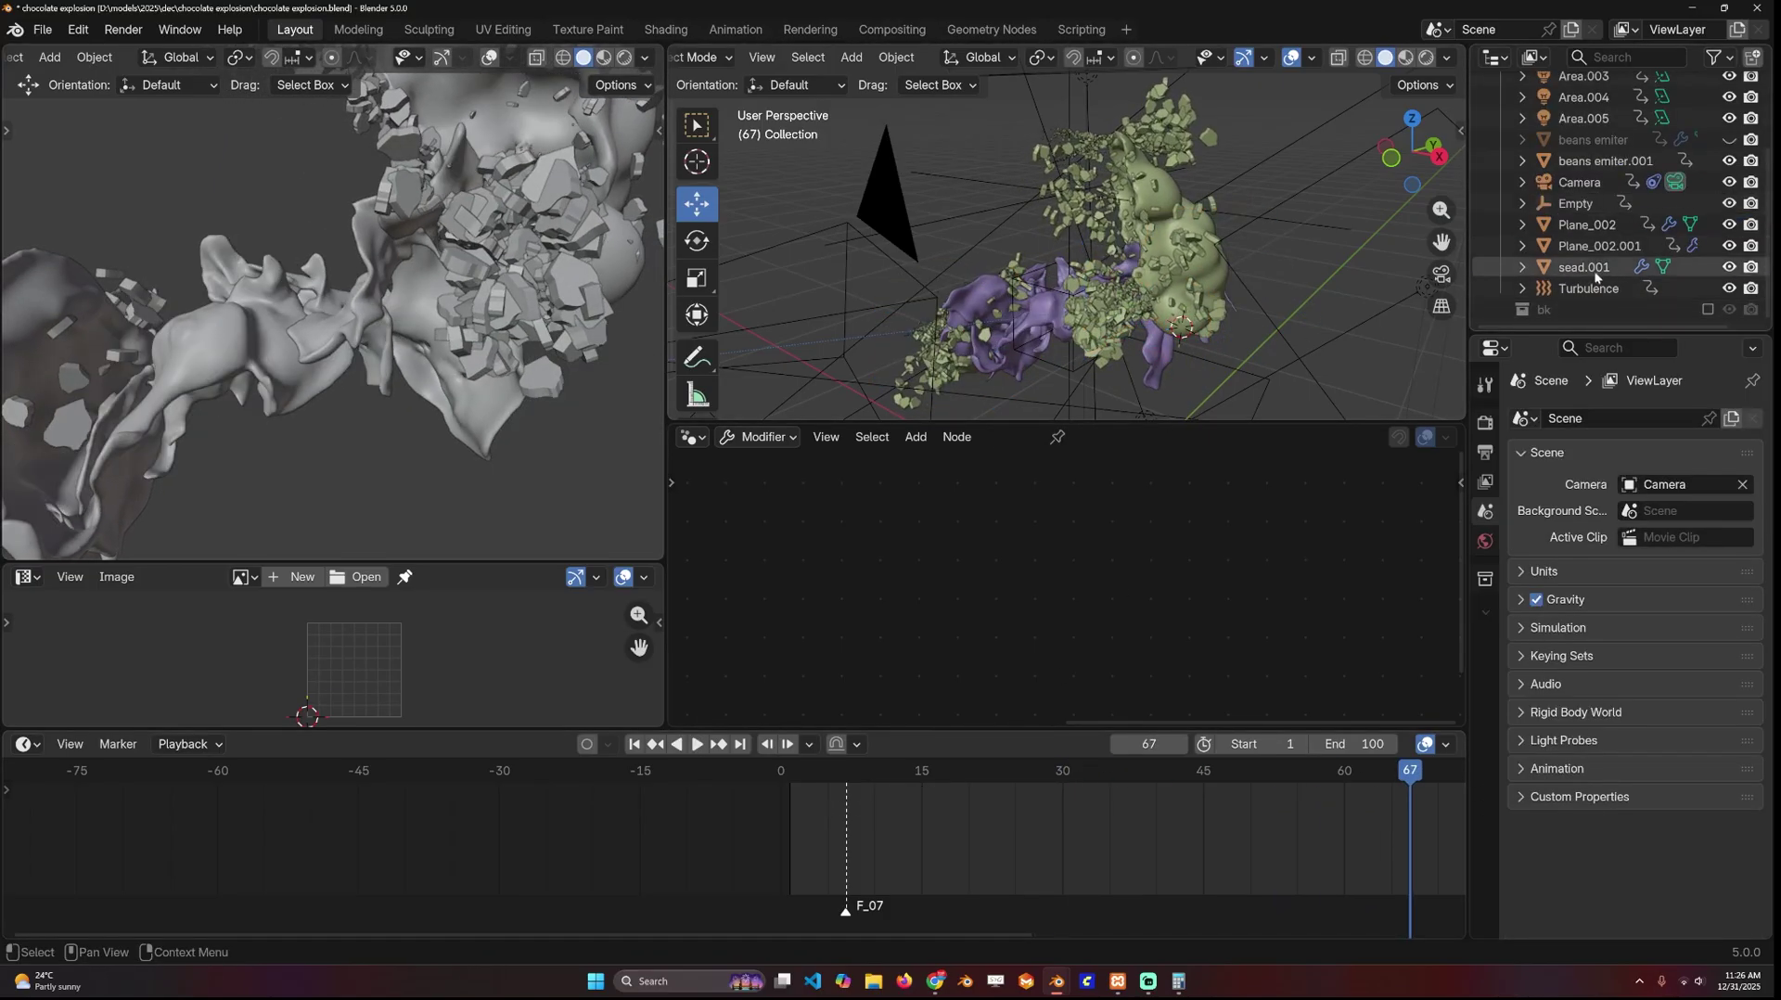
pyautogui.scroll(3, 1147, 308)
pyautogui.click(954, 348)
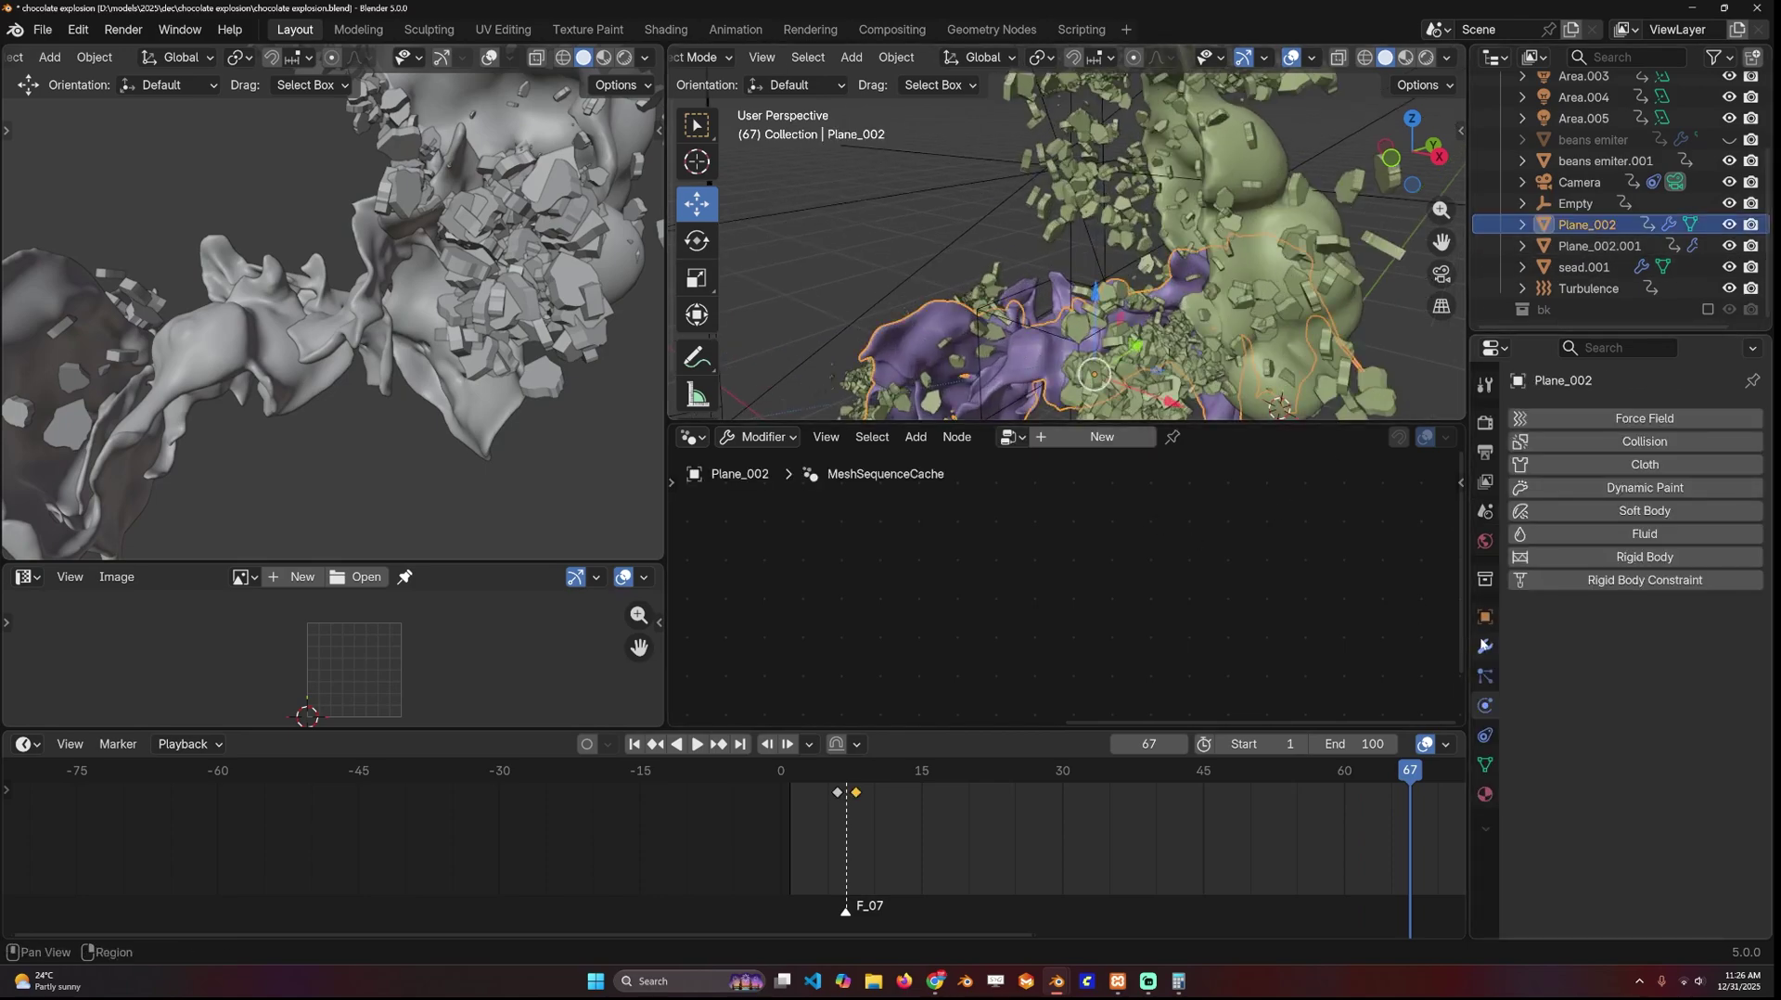
pyautogui.click(1484, 647)
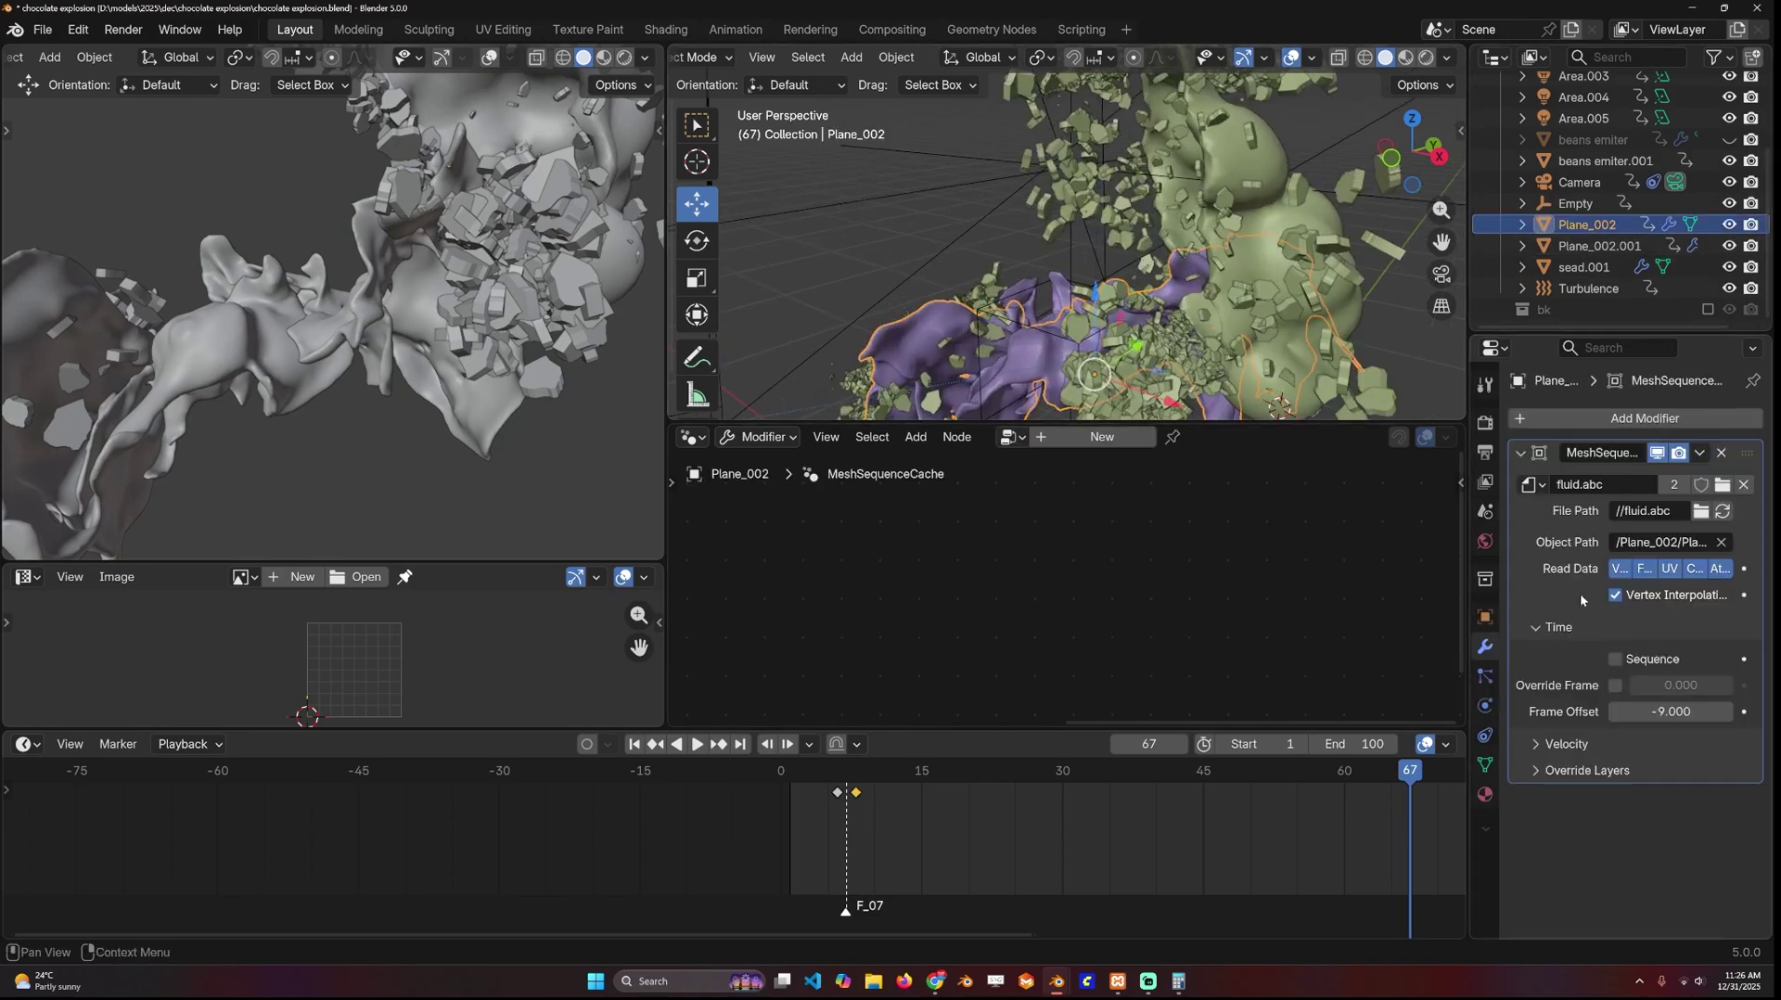
# - Look up the Alembic (.abc) format among the import options and dismiss them without importing
pyautogui.click(28, 26)
pyautogui.moveTo(139, 331)
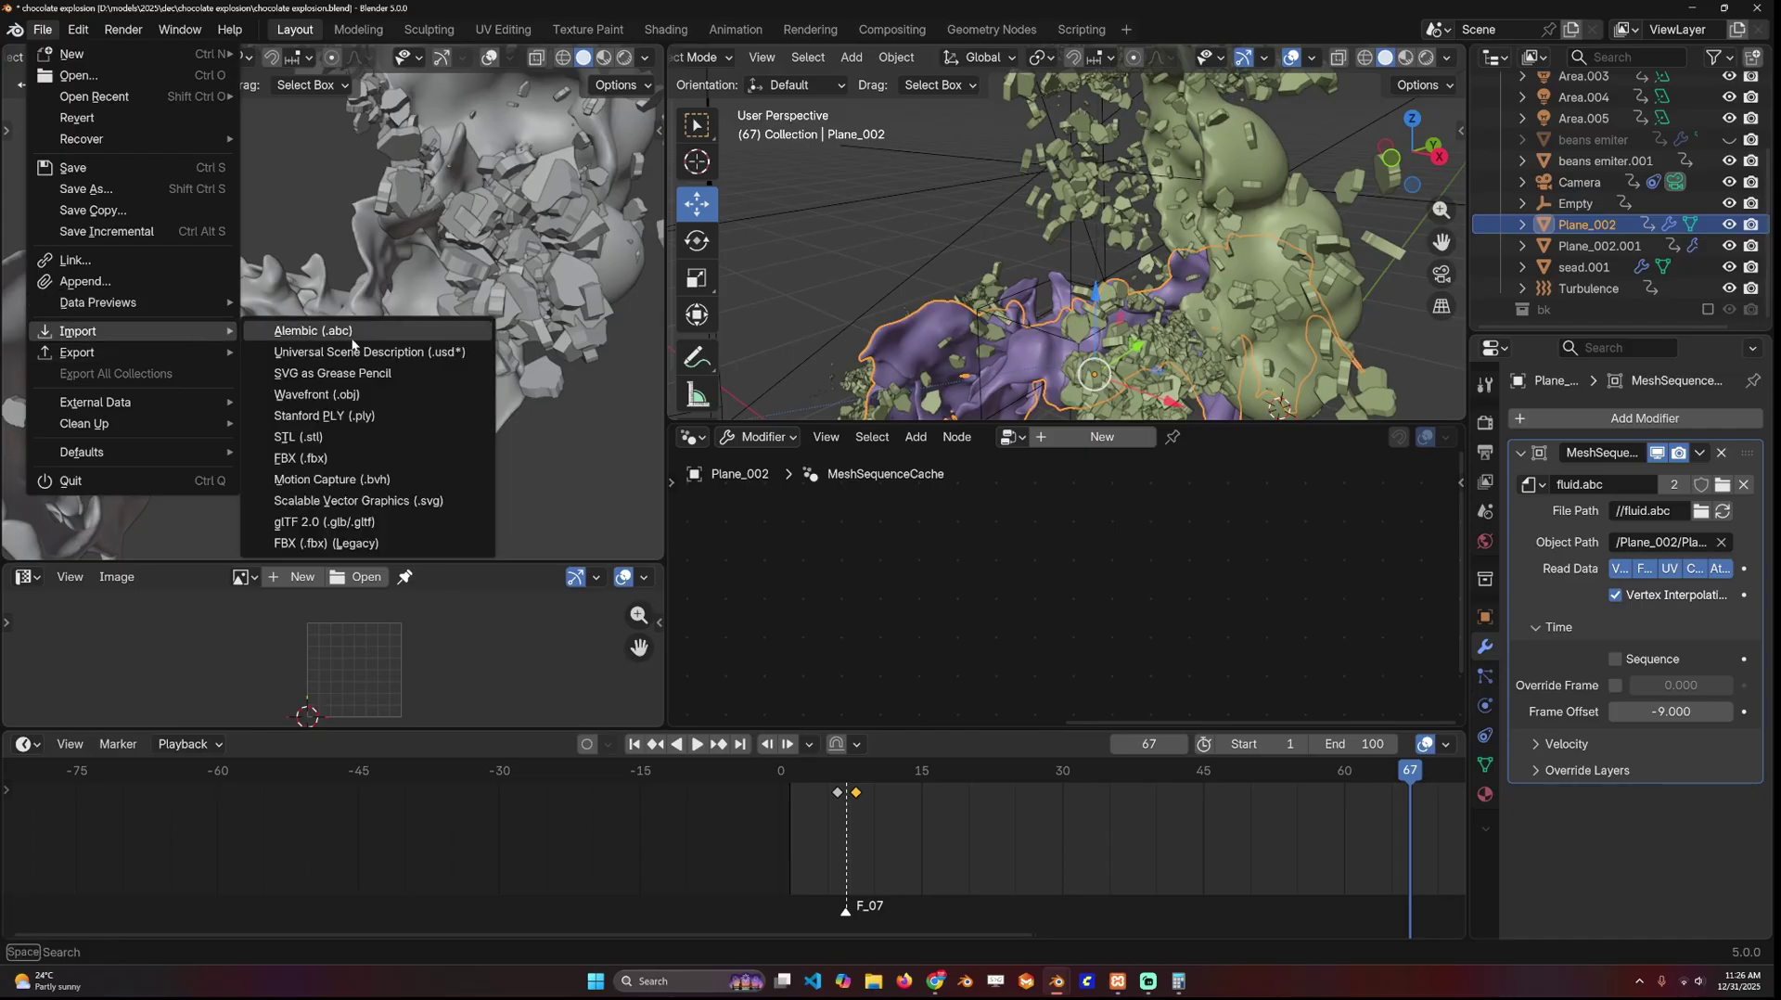
pyautogui.click(1240, 487)
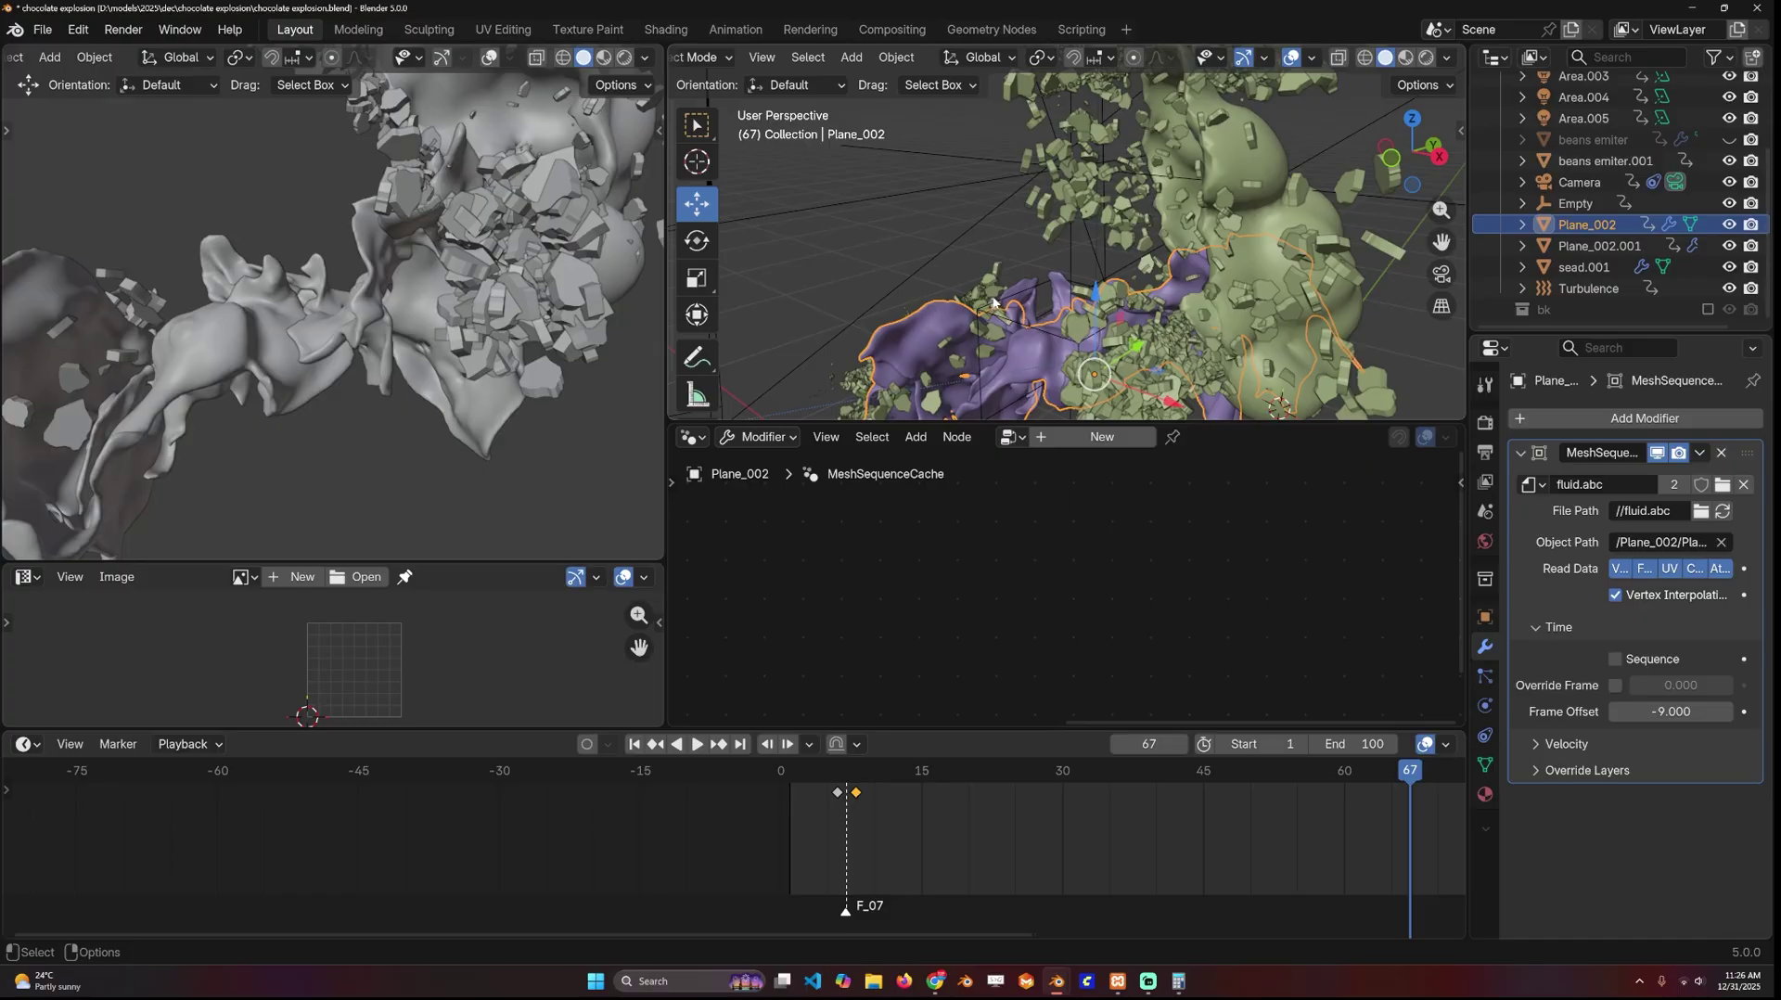
# - Isolate Plane_002 in local view and briefly play its cached animation from frame 0, returning to that frame
pyautogui.press('KP_Divide')
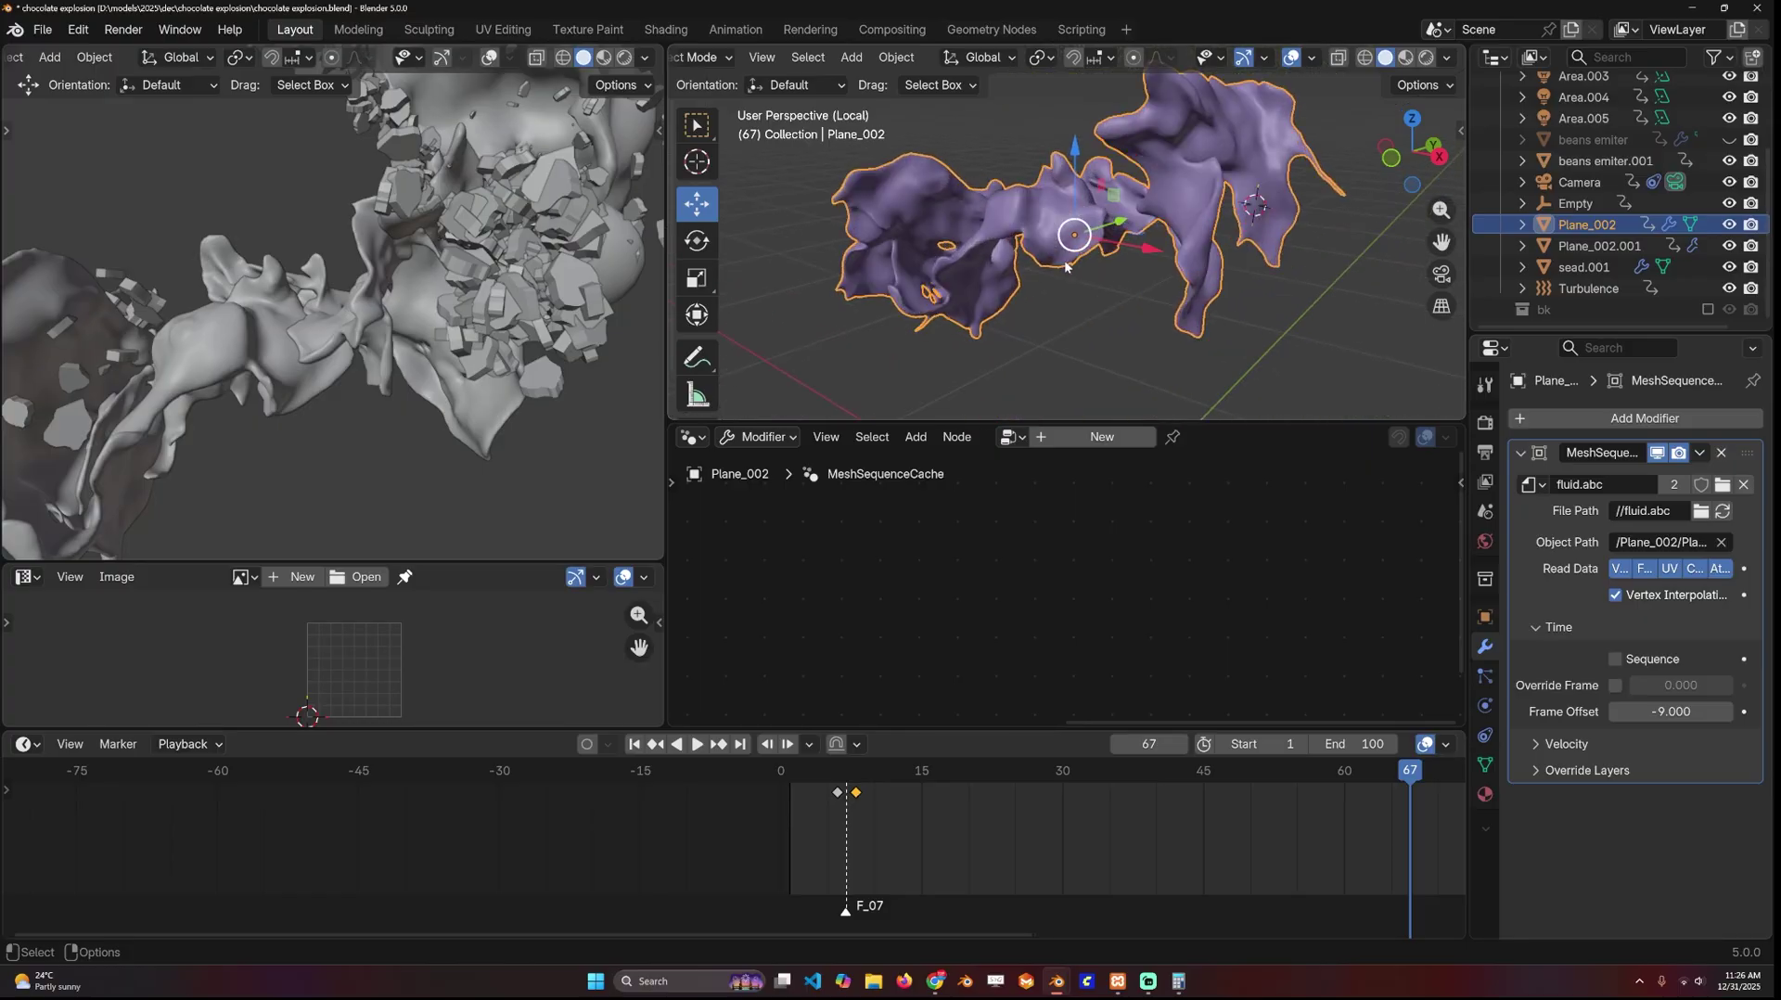
pyautogui.keyDown('shift'); pyautogui.rightClick(780, 861); pyautogui.keyUp('shift')
pyautogui.press('space')
pyautogui.press('Escape')
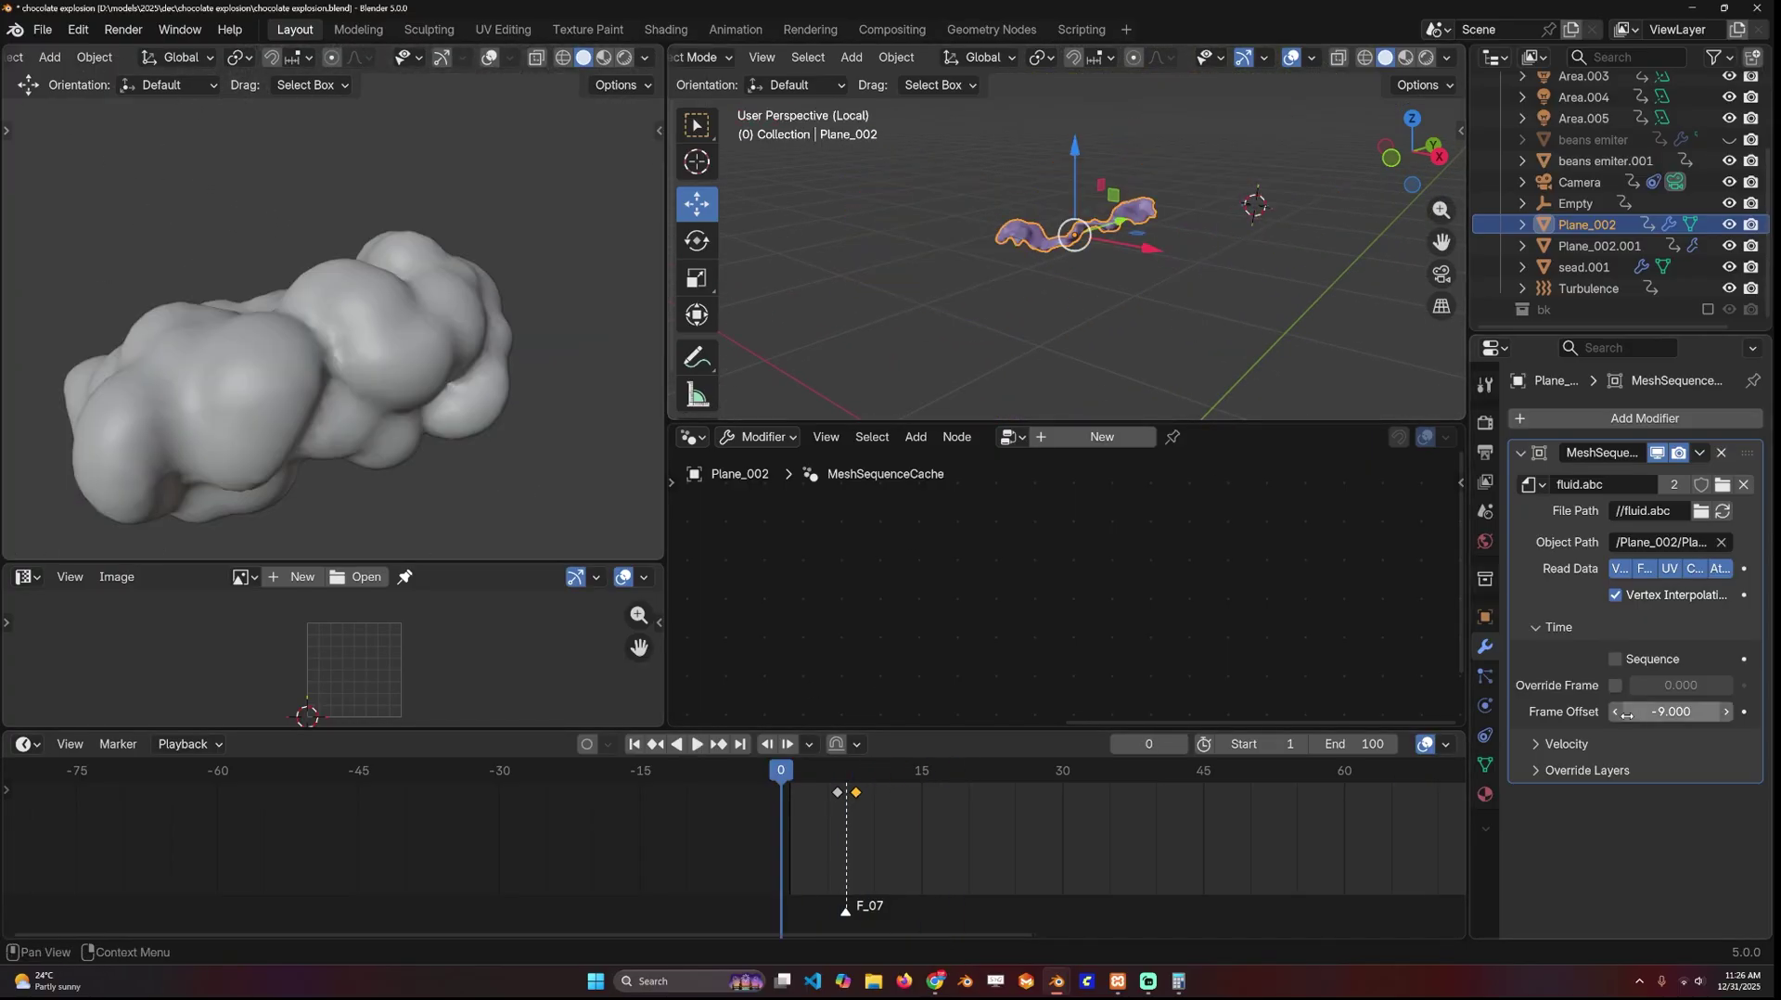
# - Go to frame 15 and try shifting the Frame Offset of Plane_002's Mesh Sequence Cache
pyautogui.click(923, 768)
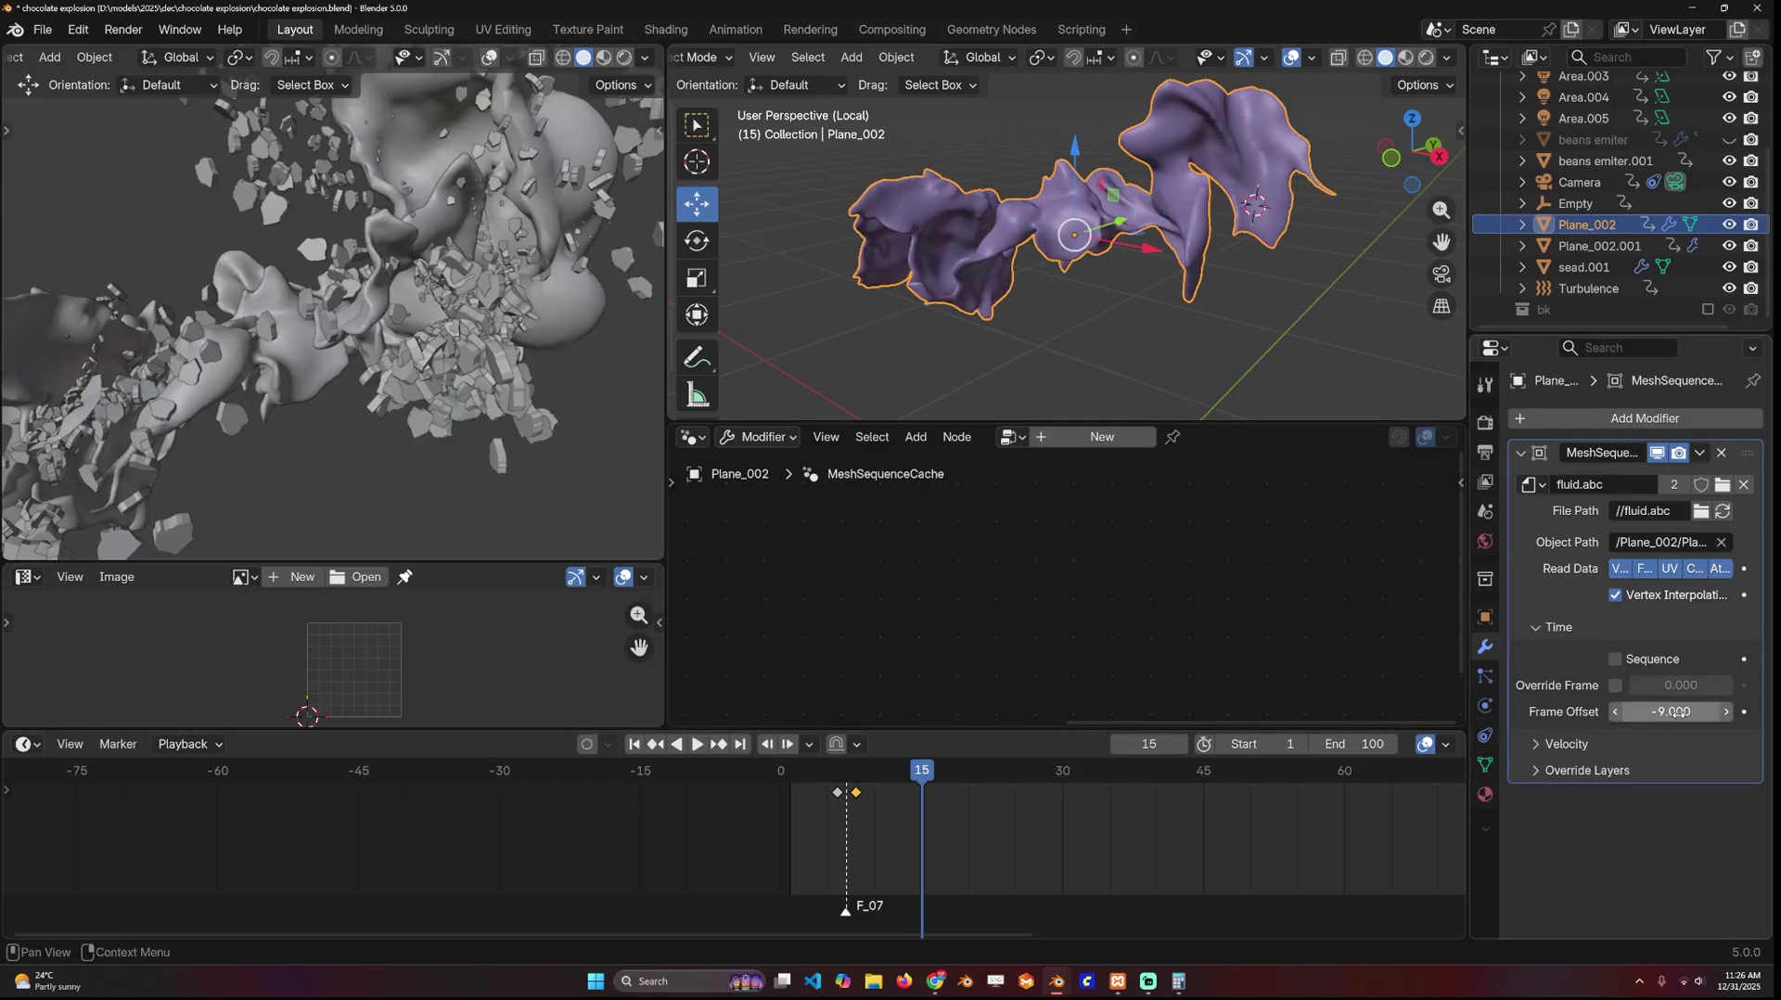
pyautogui.moveTo(1677, 711); pyautogui.dragTo(1757, 711)
pyautogui.press('Escape')
# - Play the isolated Plane_002 cache from frame -2 to frame 17, and leave local view
pyautogui.click(763, 887)
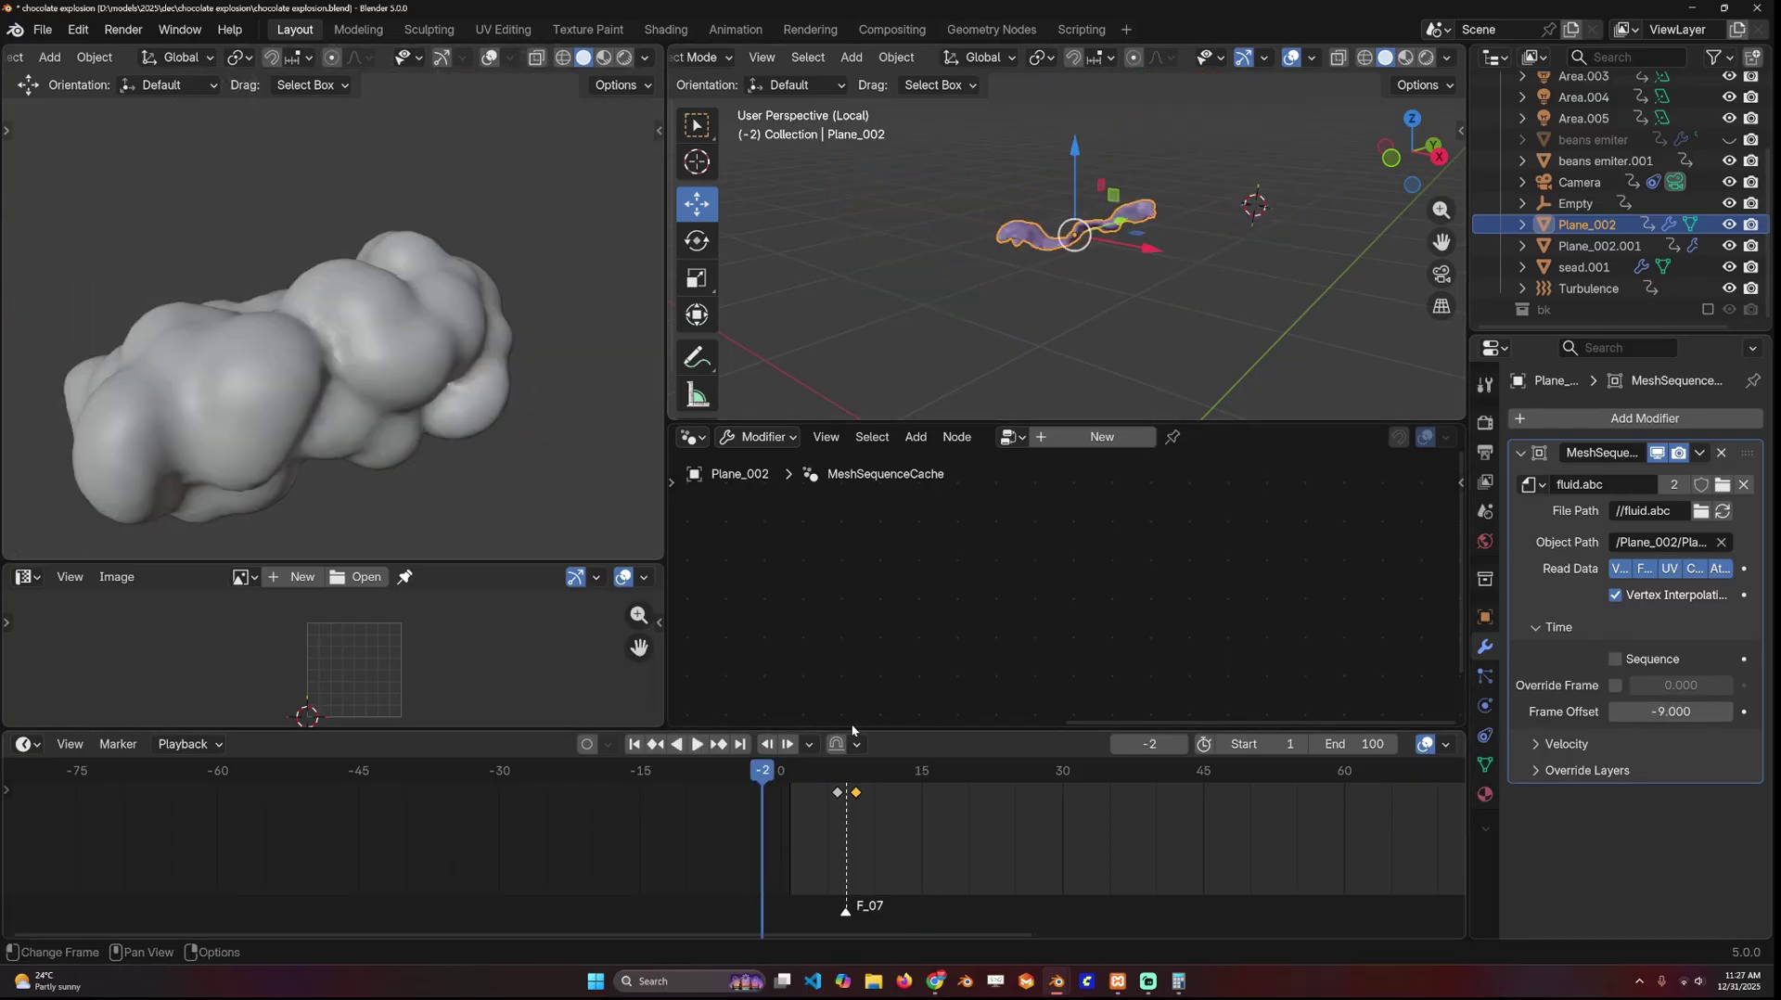
pyautogui.press('space')
pyautogui.press('space')
pyautogui.press('KP_Divide')
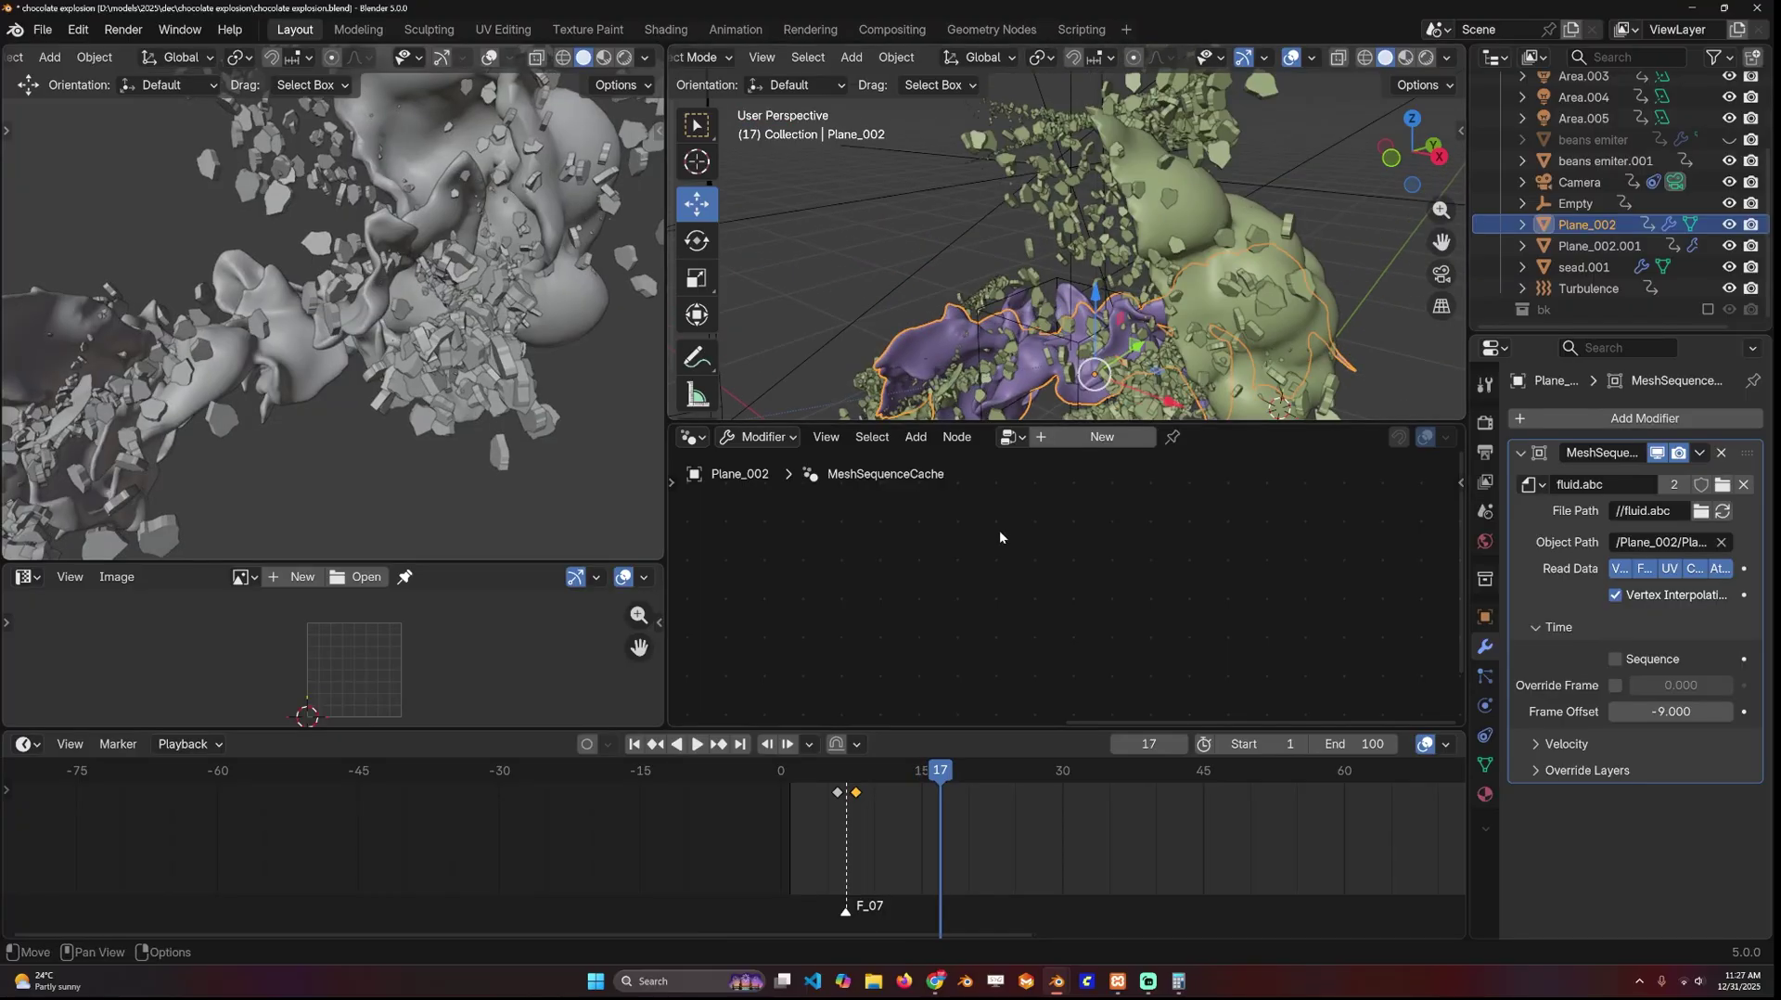
# - Play the full scene from frame -1, select beans emiter.001 during playback and return to the starting frame
pyautogui.click(772, 803)
pyautogui.press('space')
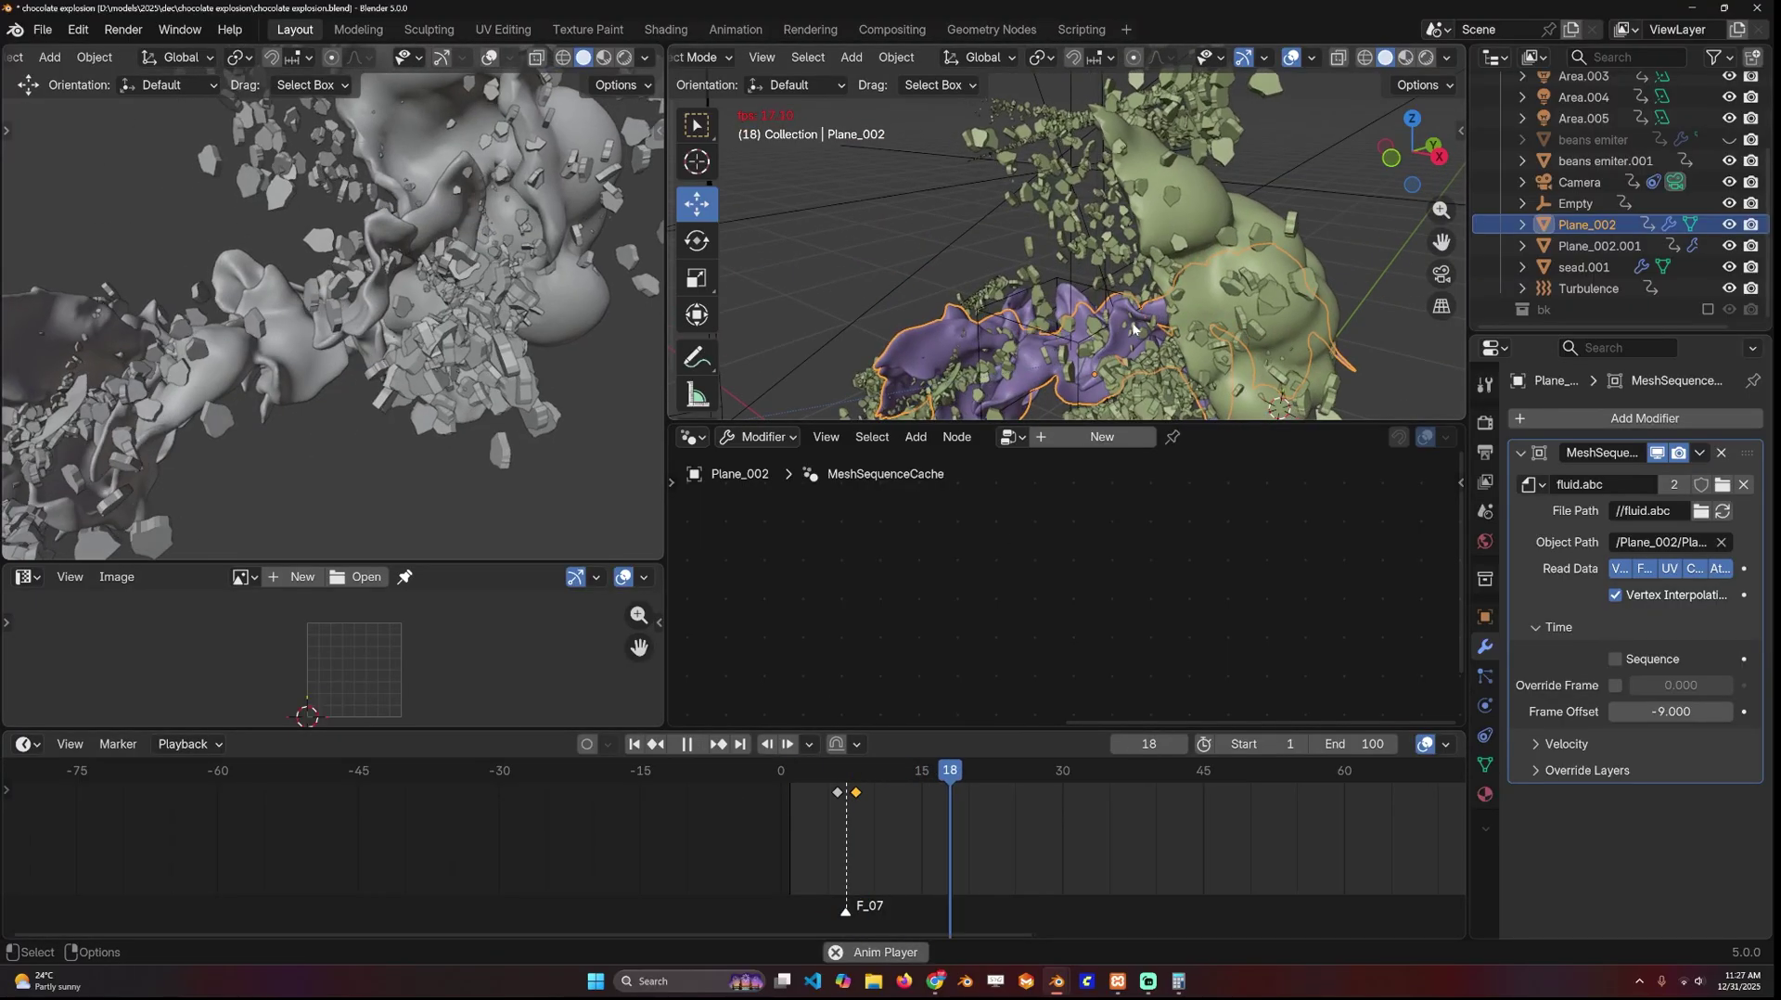
pyautogui.scroll(-4, 1166, 248)
pyautogui.click(1163, 260)
pyautogui.scroll(-1, 1159, 283)
pyautogui.press('Escape')
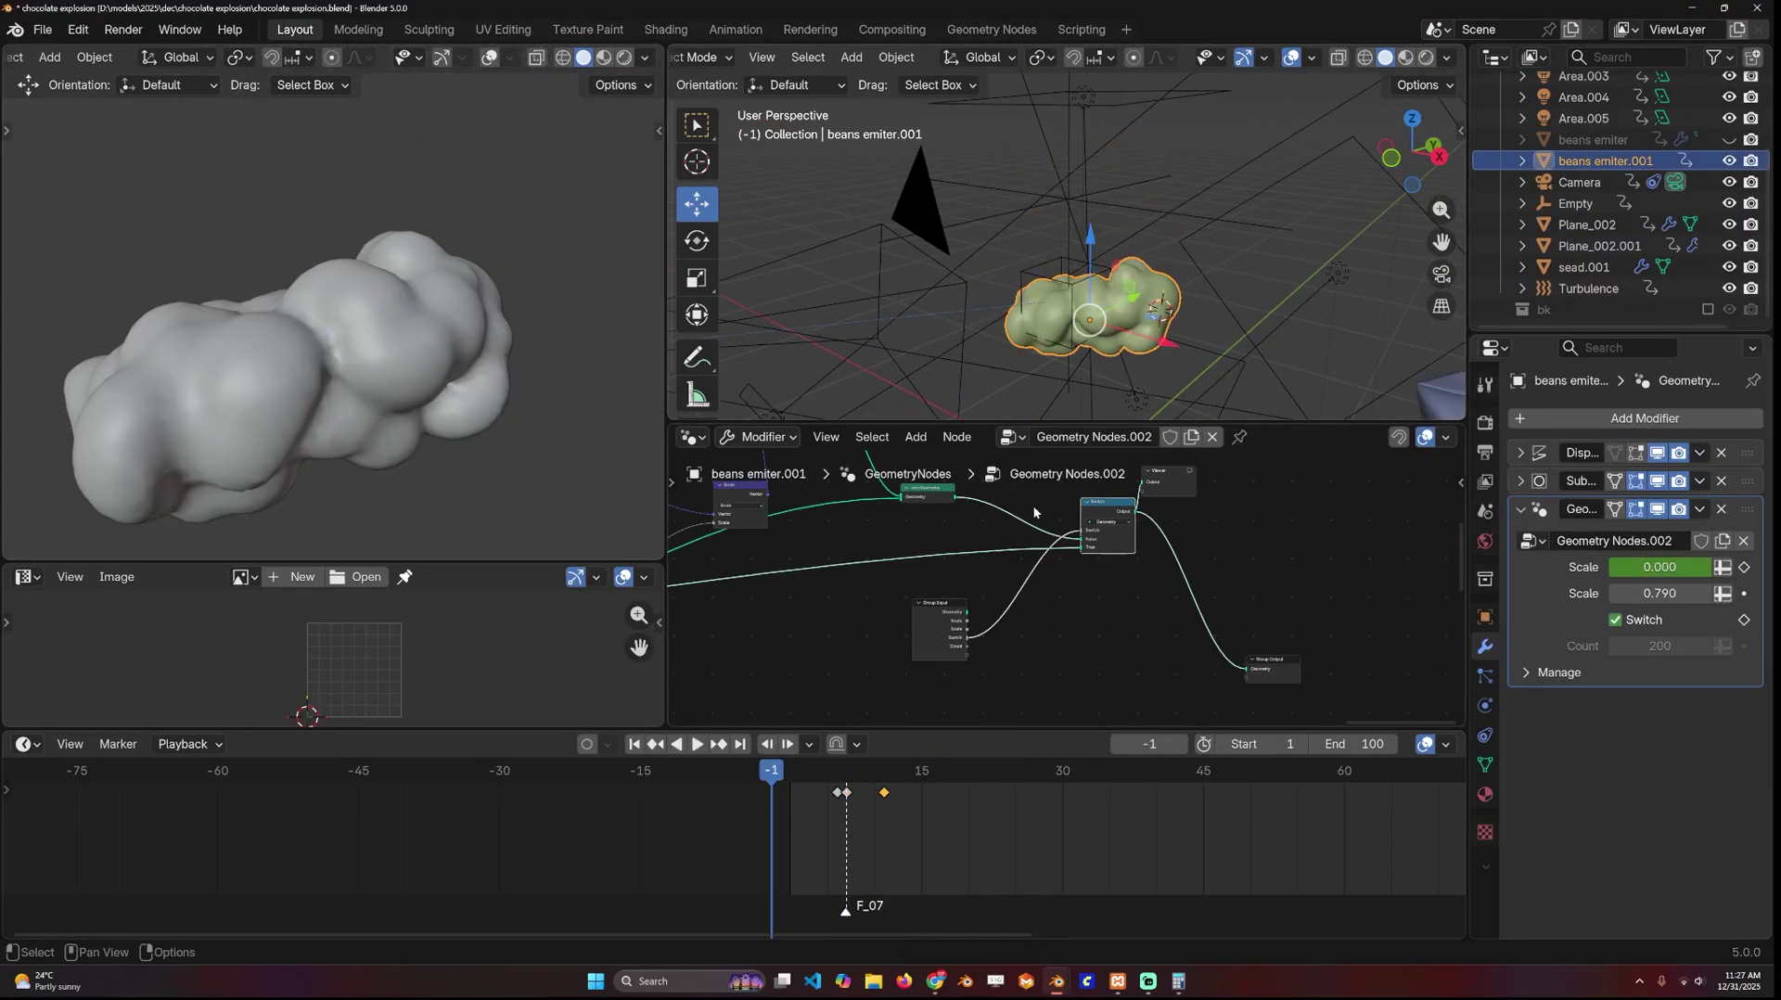
# - Replay the beans emiter.001 explosion and inspect it from another angle, stopping at frame 20
pyautogui.press('space')
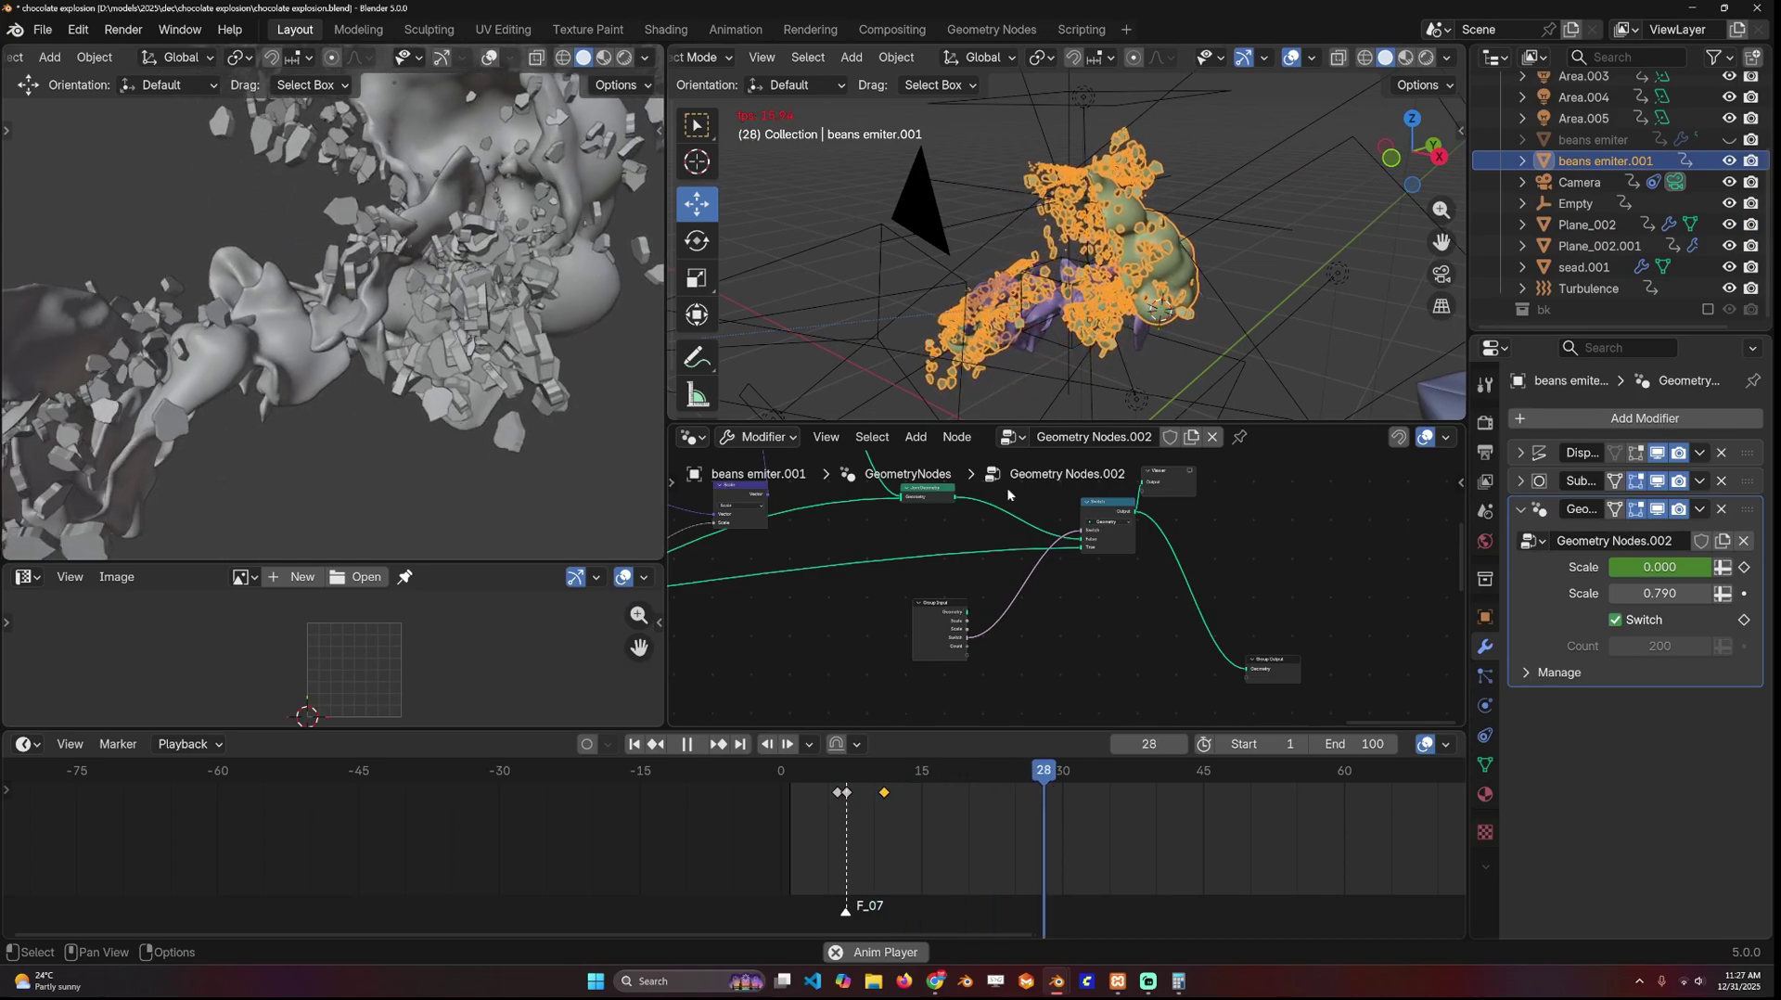
pyautogui.press('space')
pyautogui.moveTo(1101, 282); pyautogui.dragTo(1191, 324, button='middle')
pyautogui.press('space')
pyautogui.press('space')
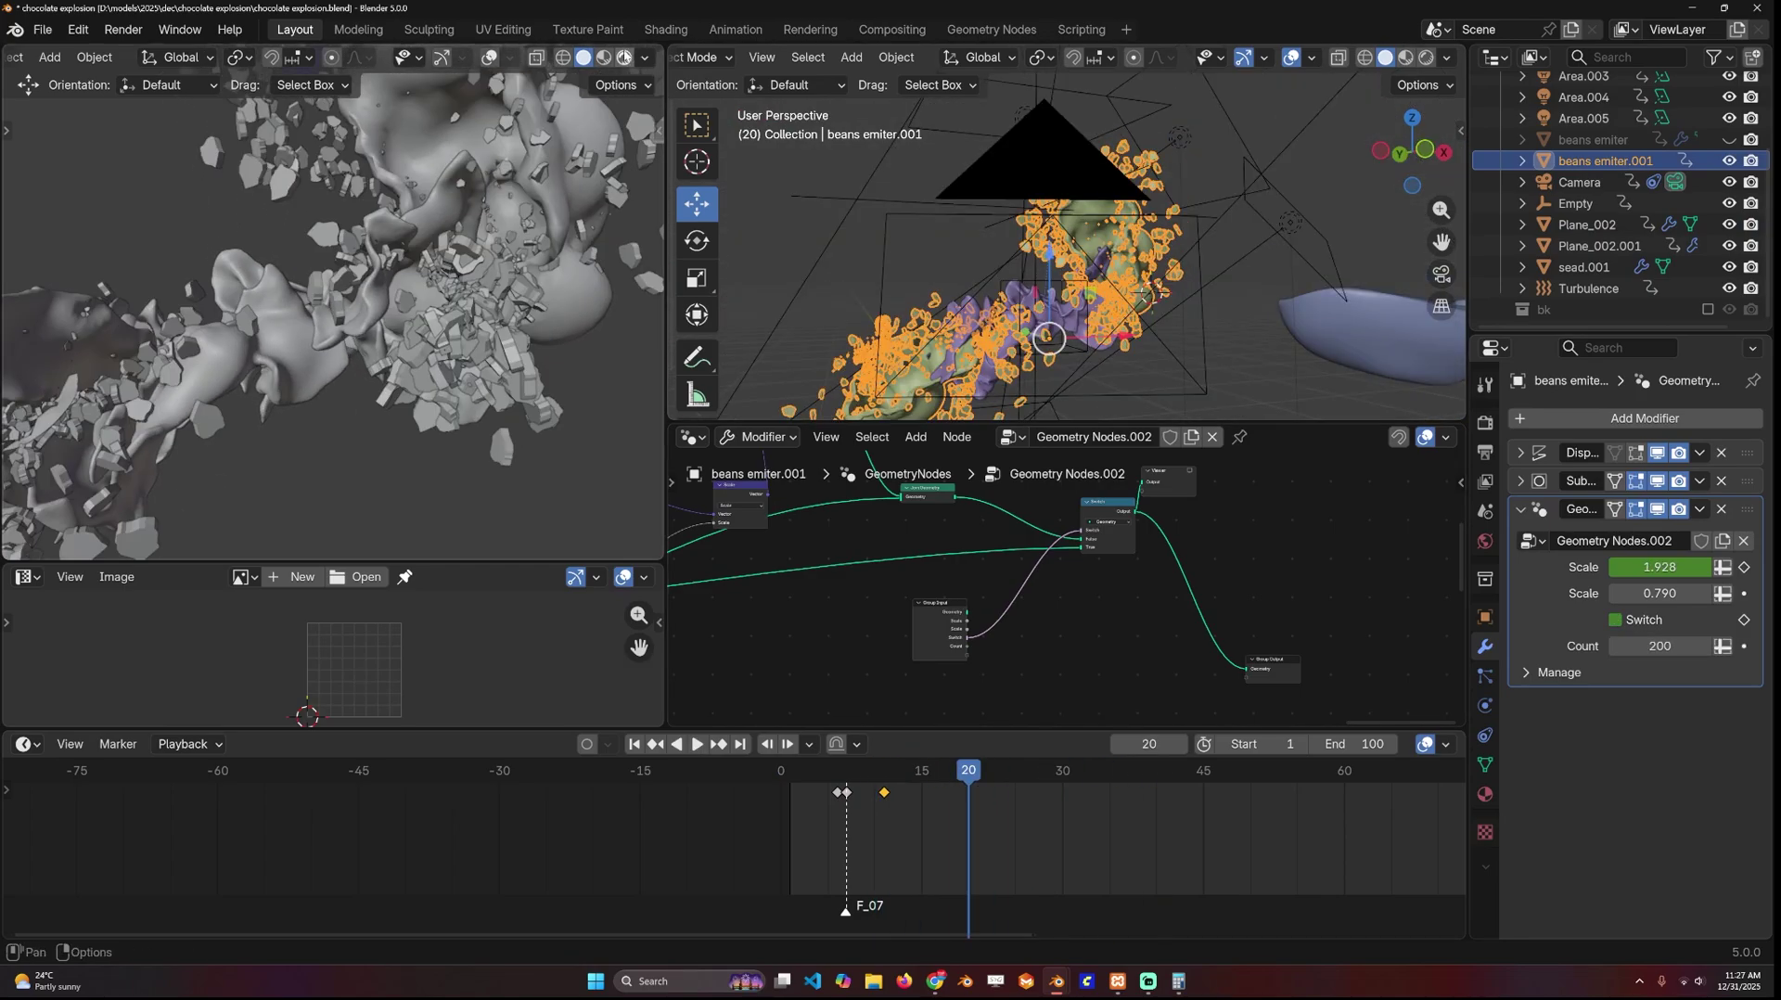
# - Switch the camera viewport to rendered shading and replay the explosion from frame -1 to frame 35
pyautogui.click(624, 58)
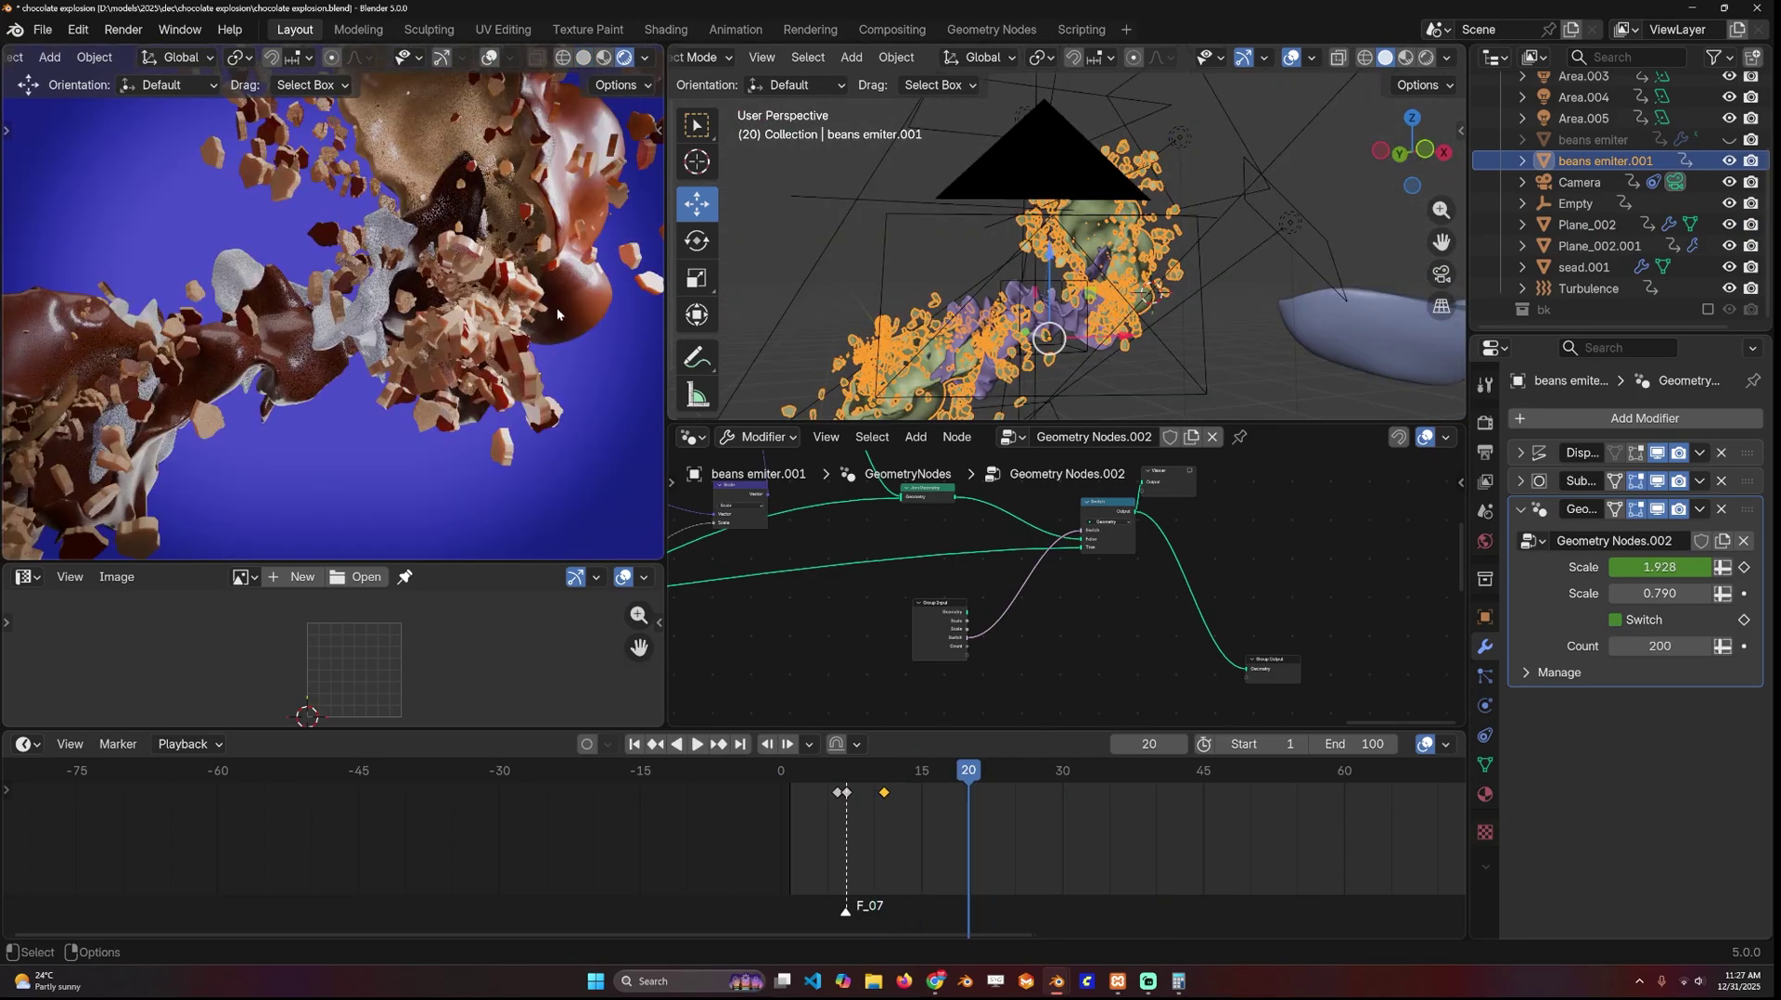
pyautogui.click(772, 771)
pyautogui.press('space')
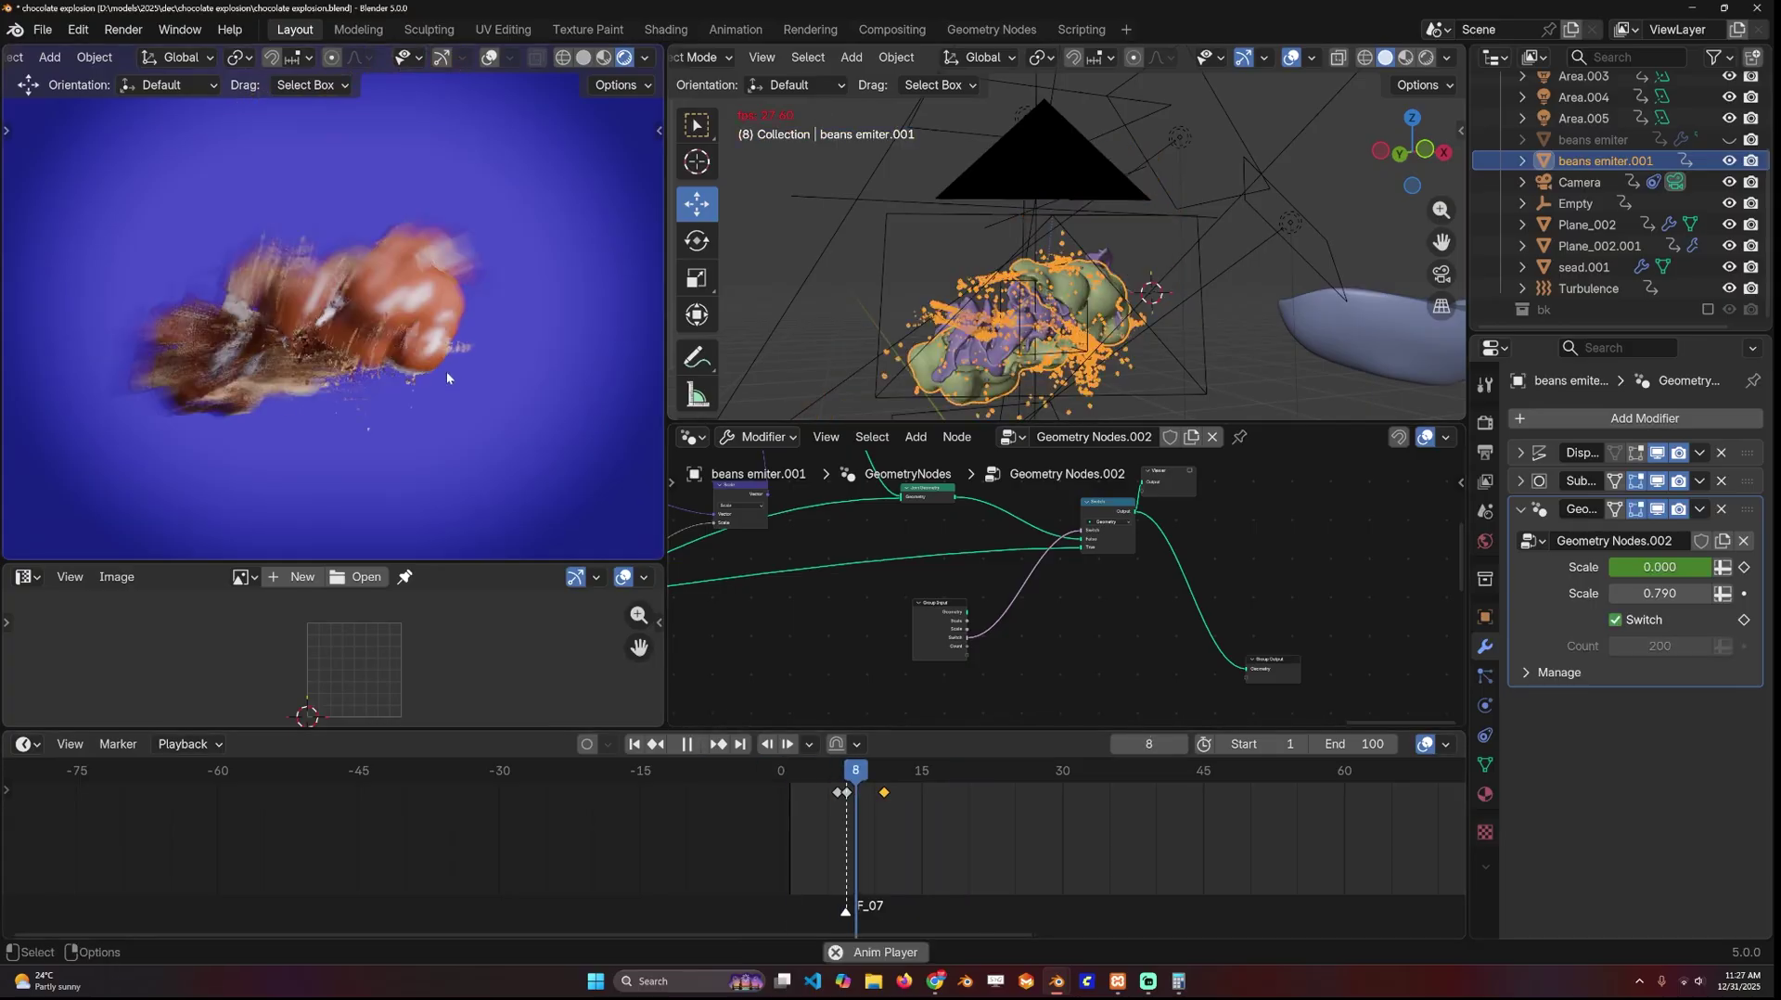
pyautogui.press('space')
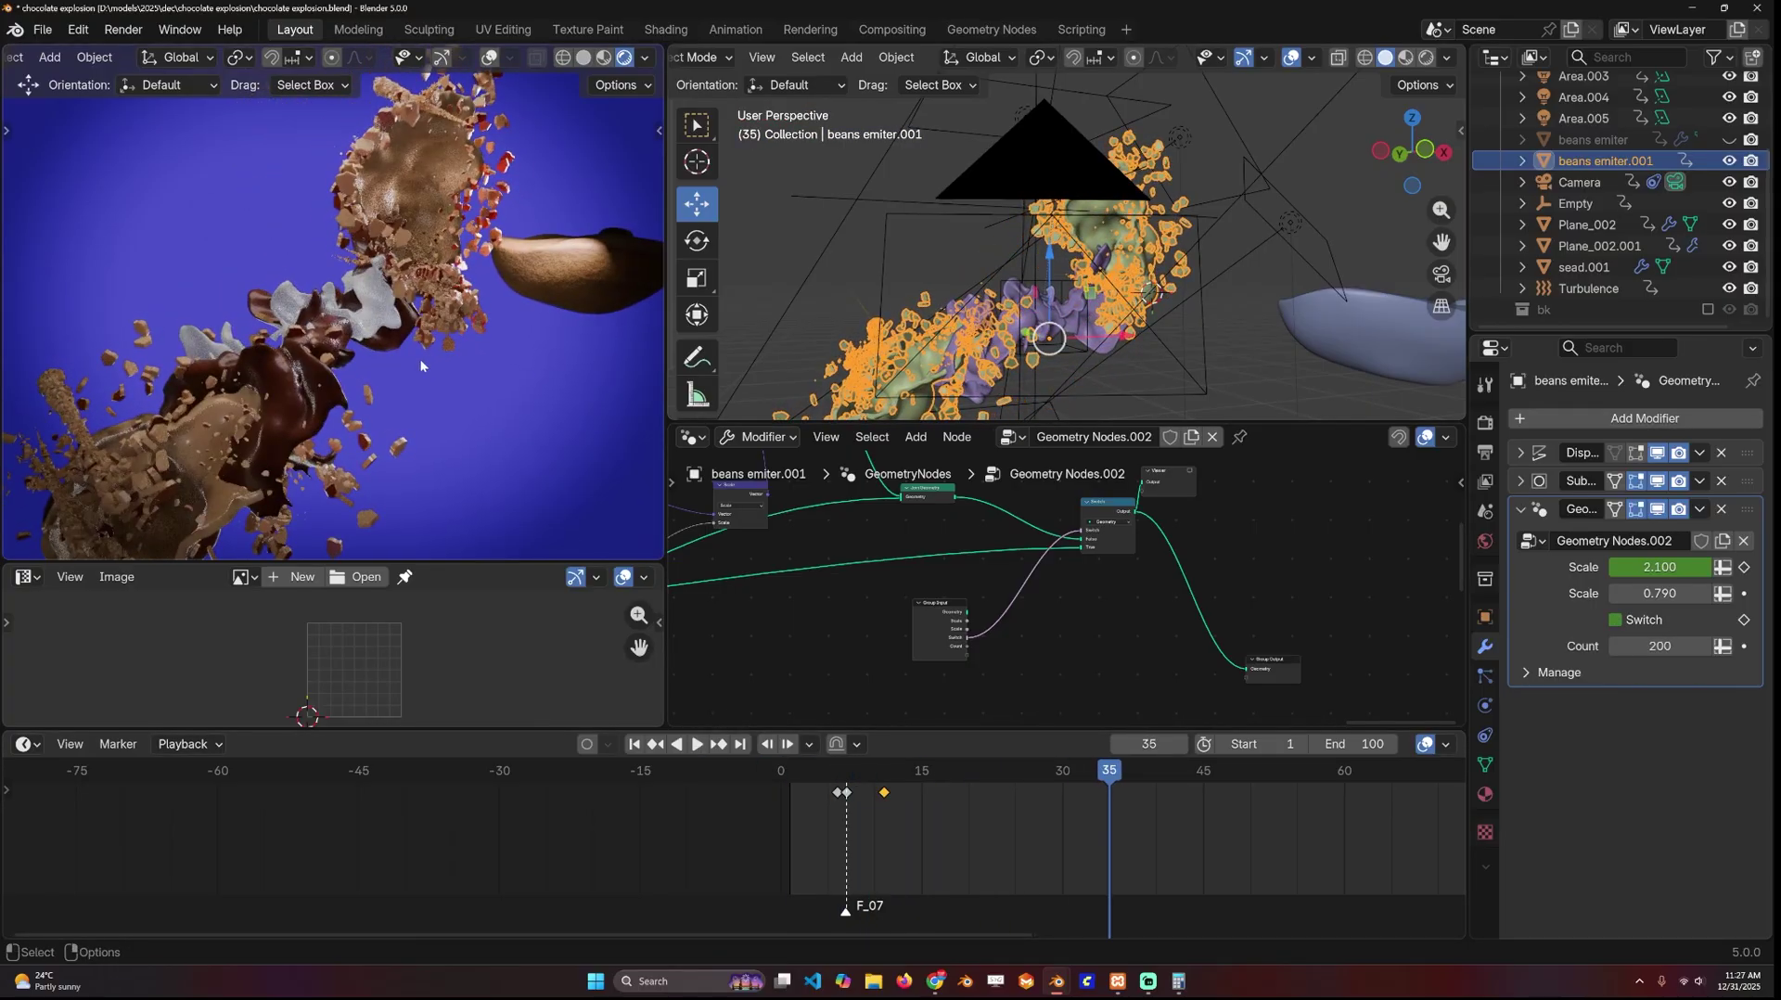